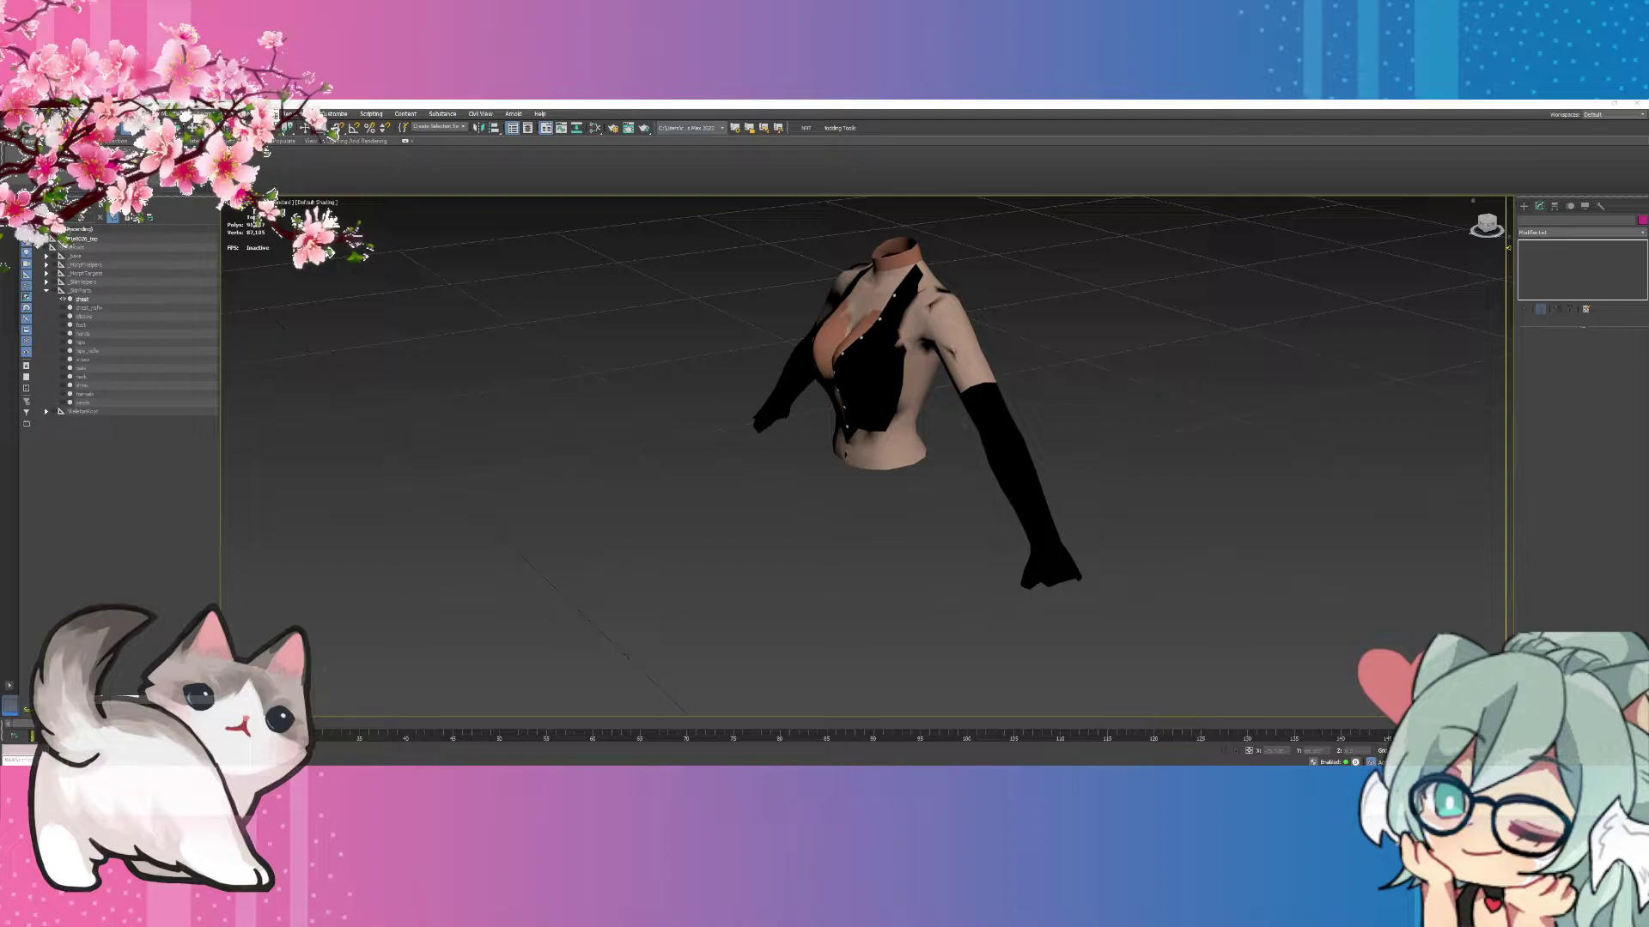
Examine the top's Part 0.0 mesh and the chest body's Morpher channels from the front view.
{"action": "left_click", "coordinate": [1489, 226]}
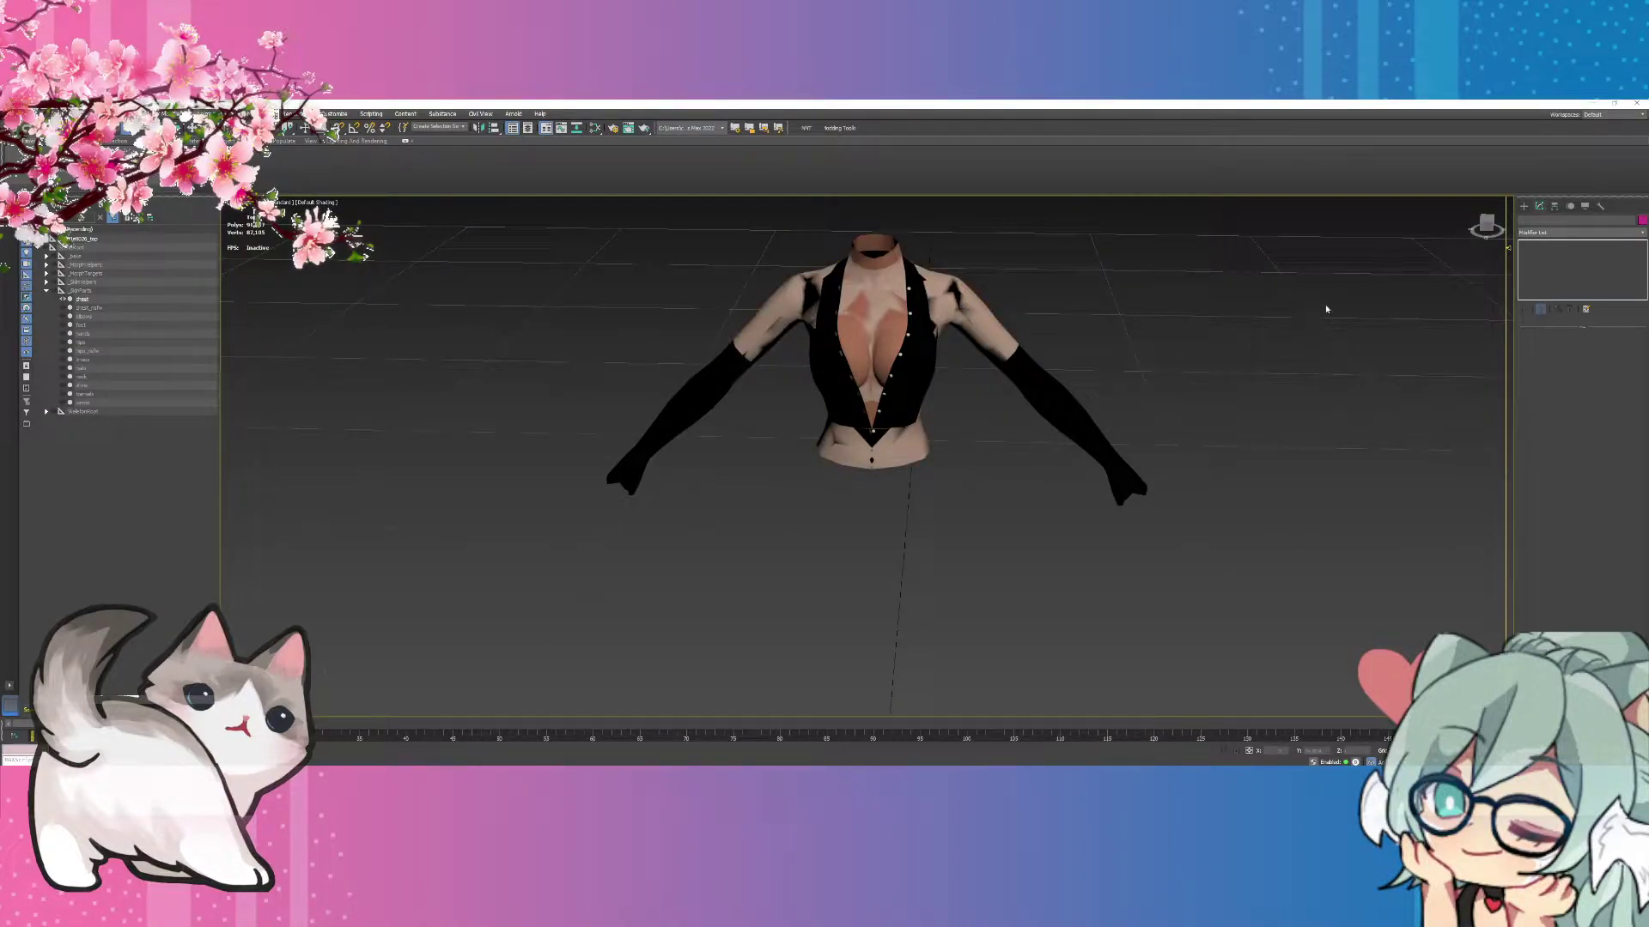
{"action": "left_click", "coordinate": [48, 247]}
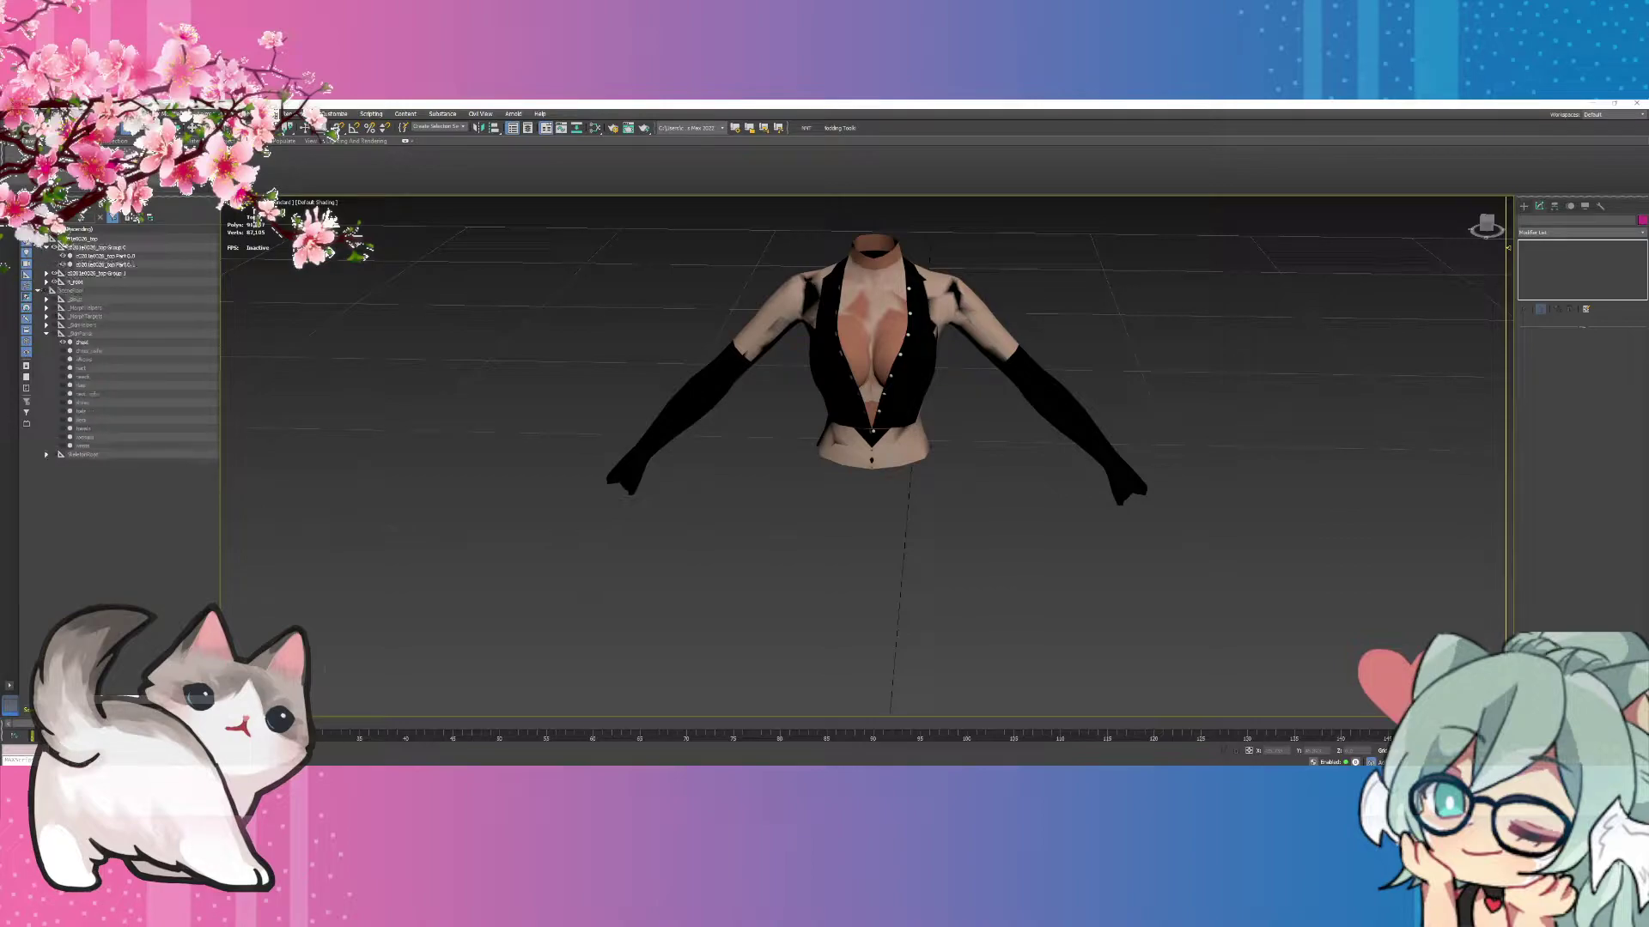
{"action": "left_click", "coordinate": [109, 257]}
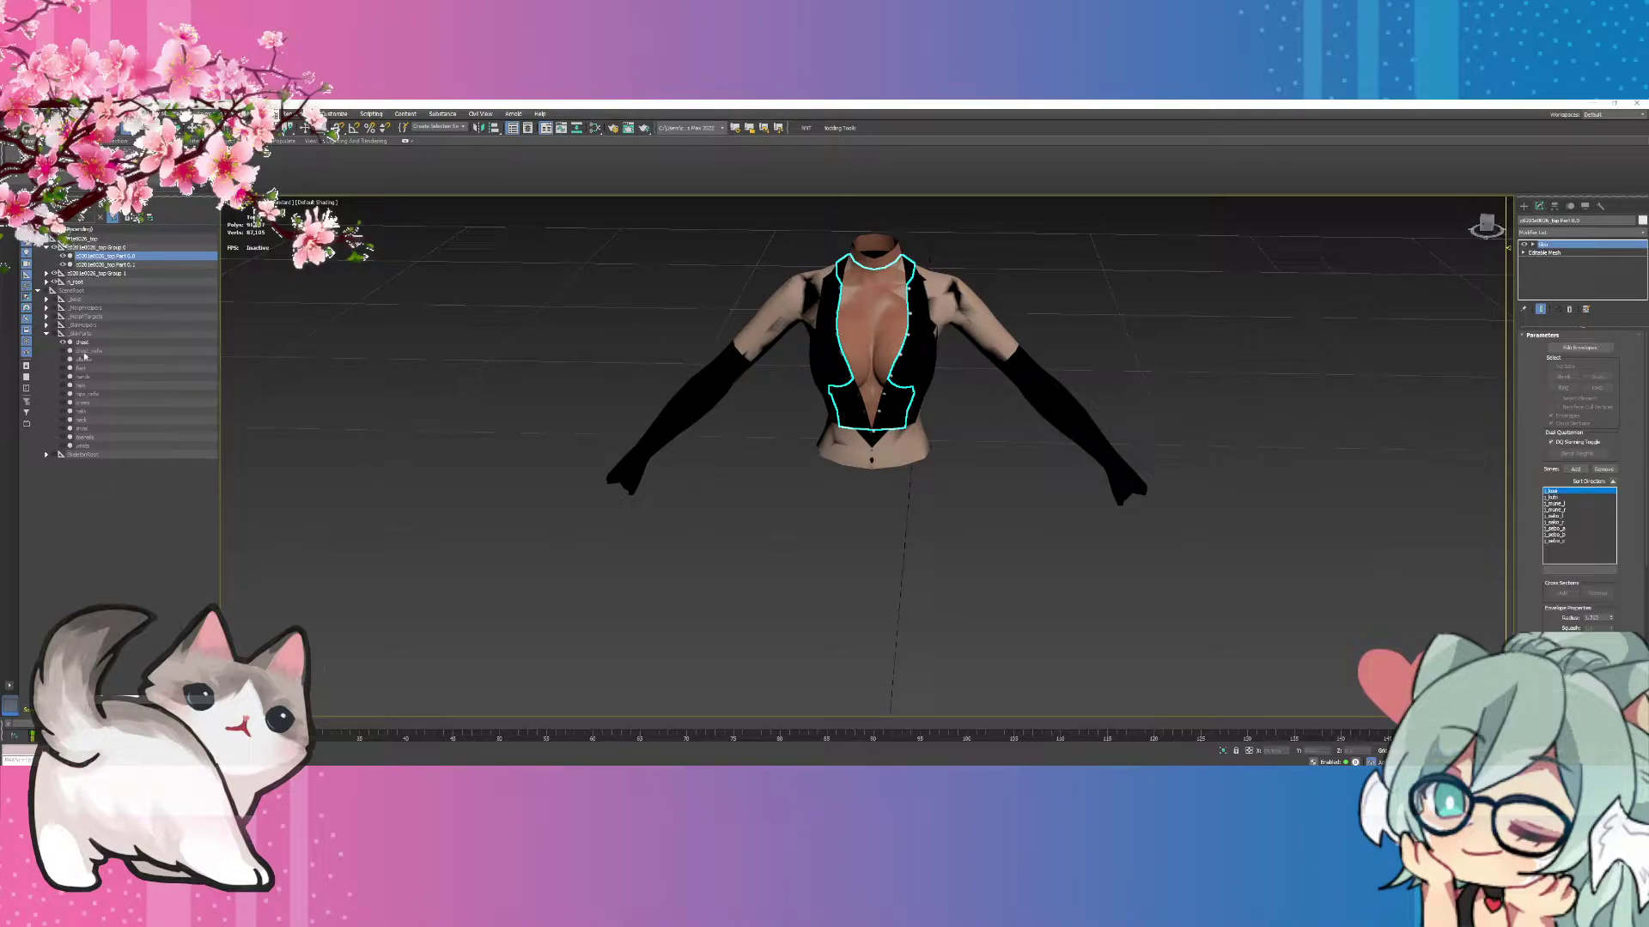
{"action": "left_click", "coordinate": [83, 343]}
{"action": "left_click", "coordinate": [1548, 269]}
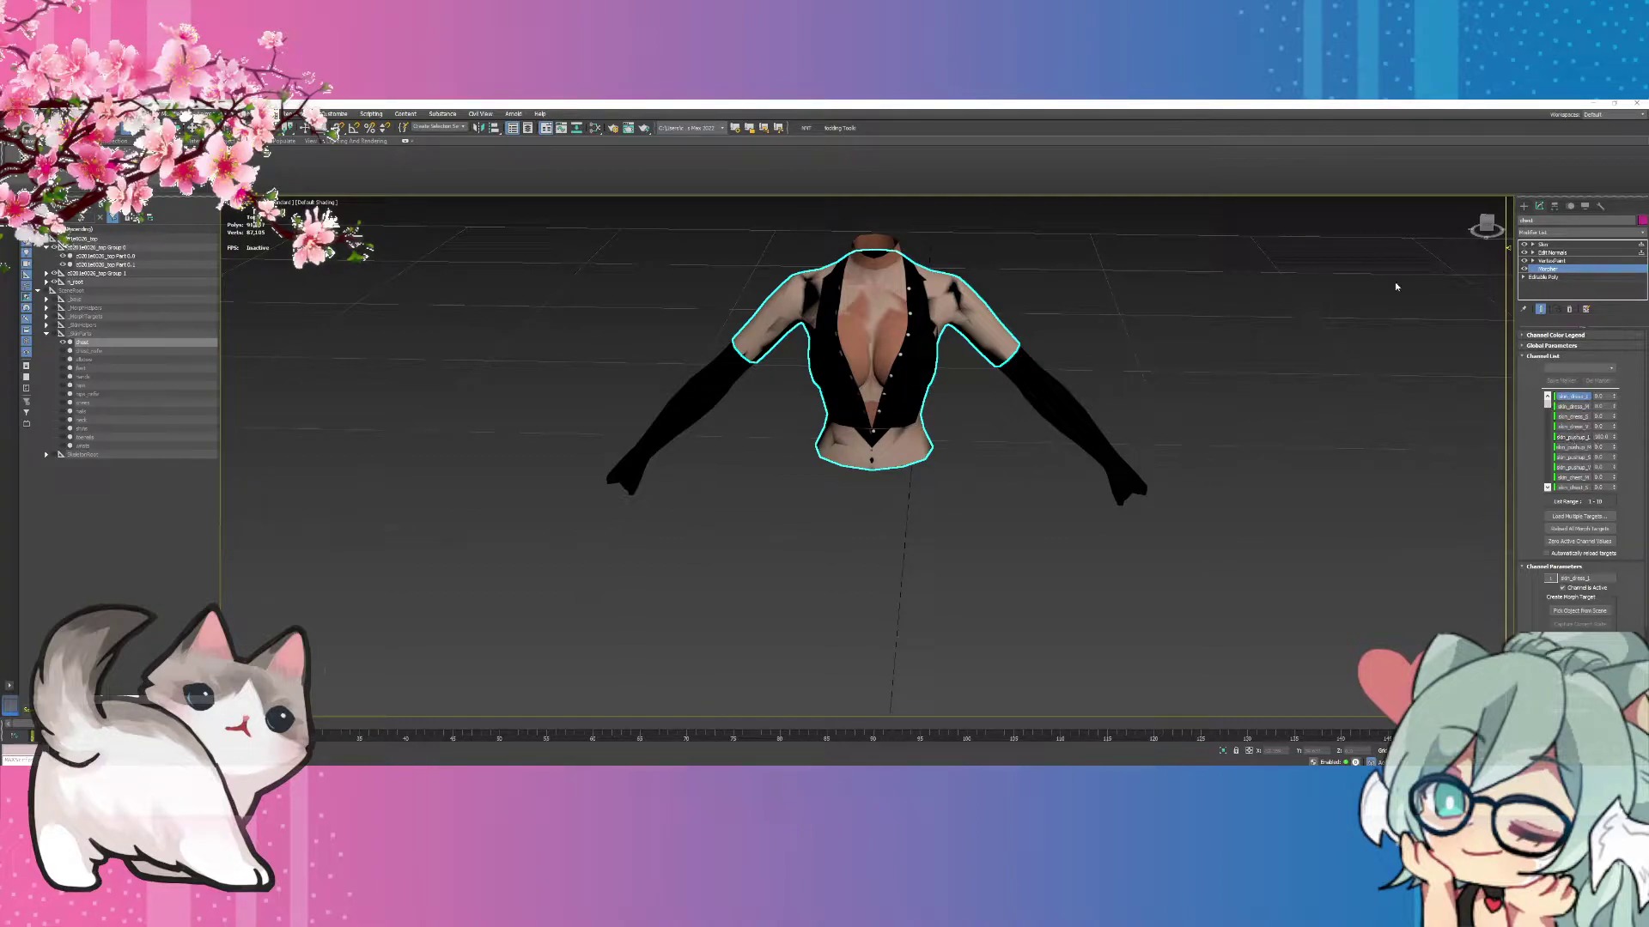
Clone the top's Part 0.0 mesh as a copy, ending its name with the suffix "c".
{"action": "left_click", "coordinate": [105, 257]}
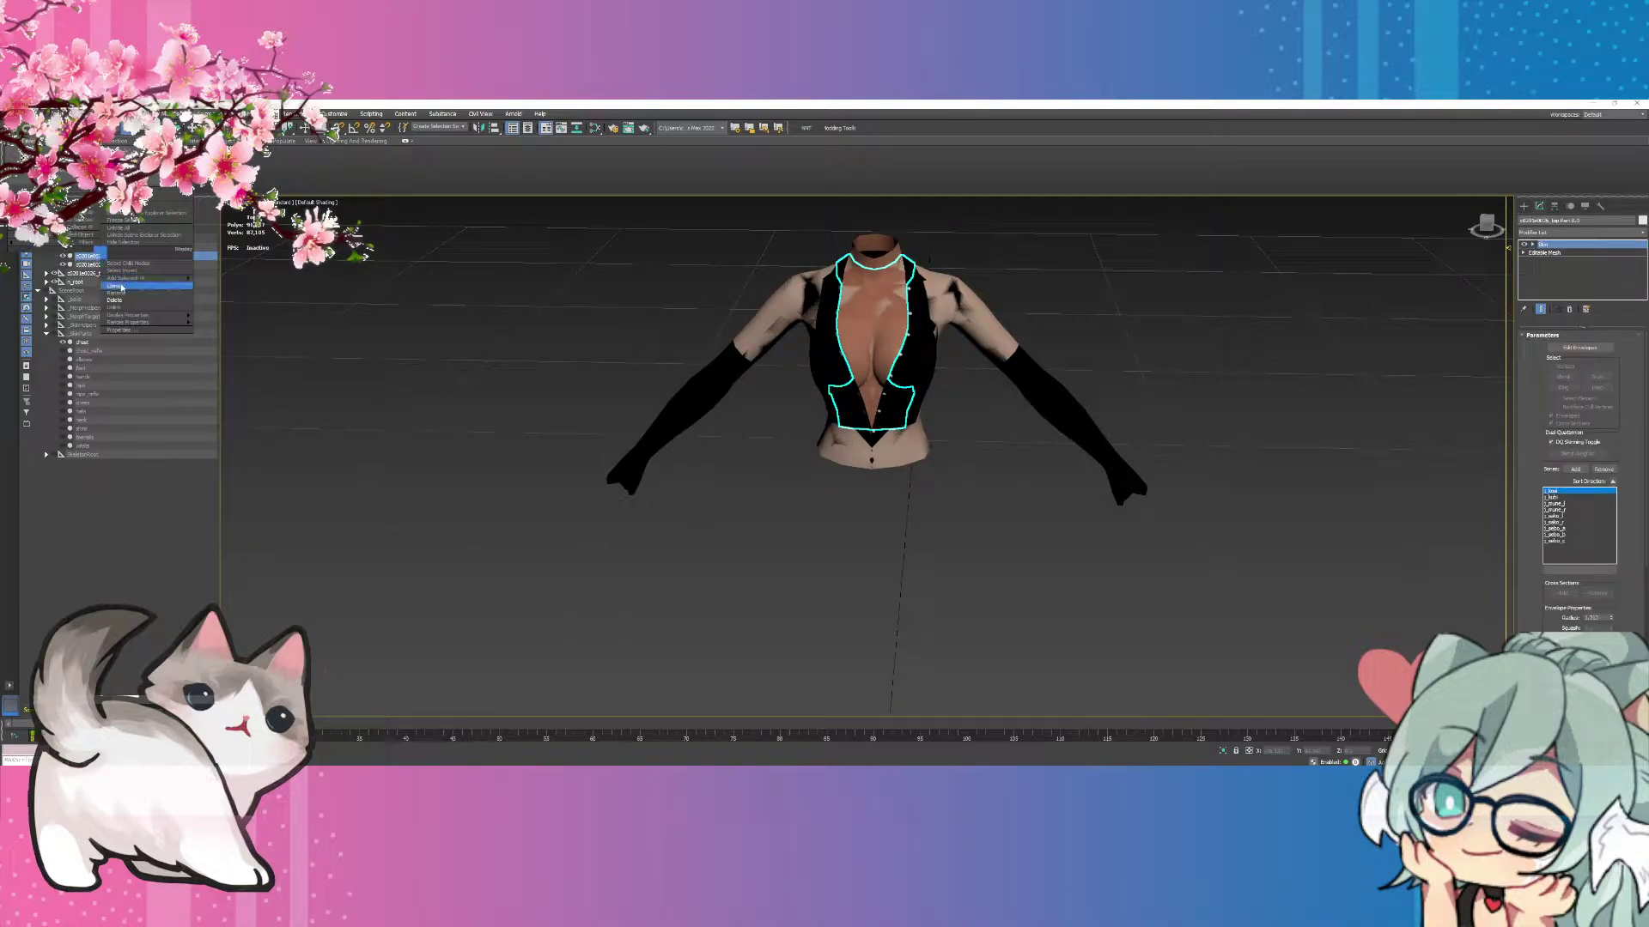
{"action": "key", "text": "ctrl+v"}
{"action": "left_click", "coordinate": [795, 415]}
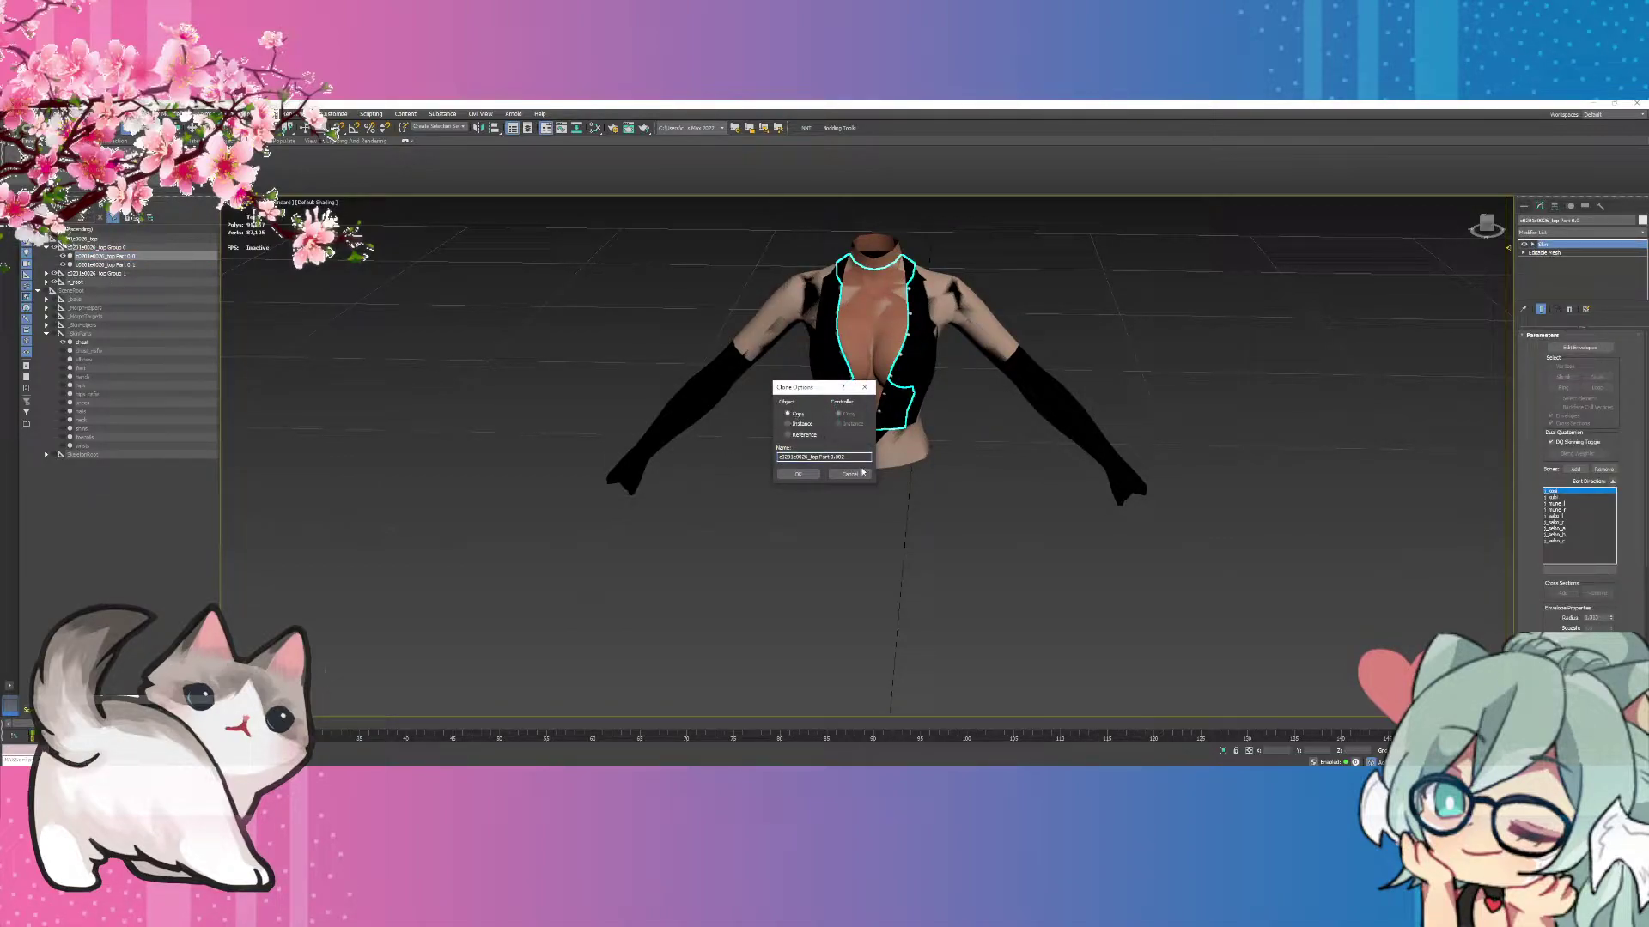
{"action": "key", "text": "BackSpace"}
{"action": "key", "text": "BackSpace"}
{"action": "type", "text": "c"}
{"action": "left_click", "coordinate": [799, 474]}
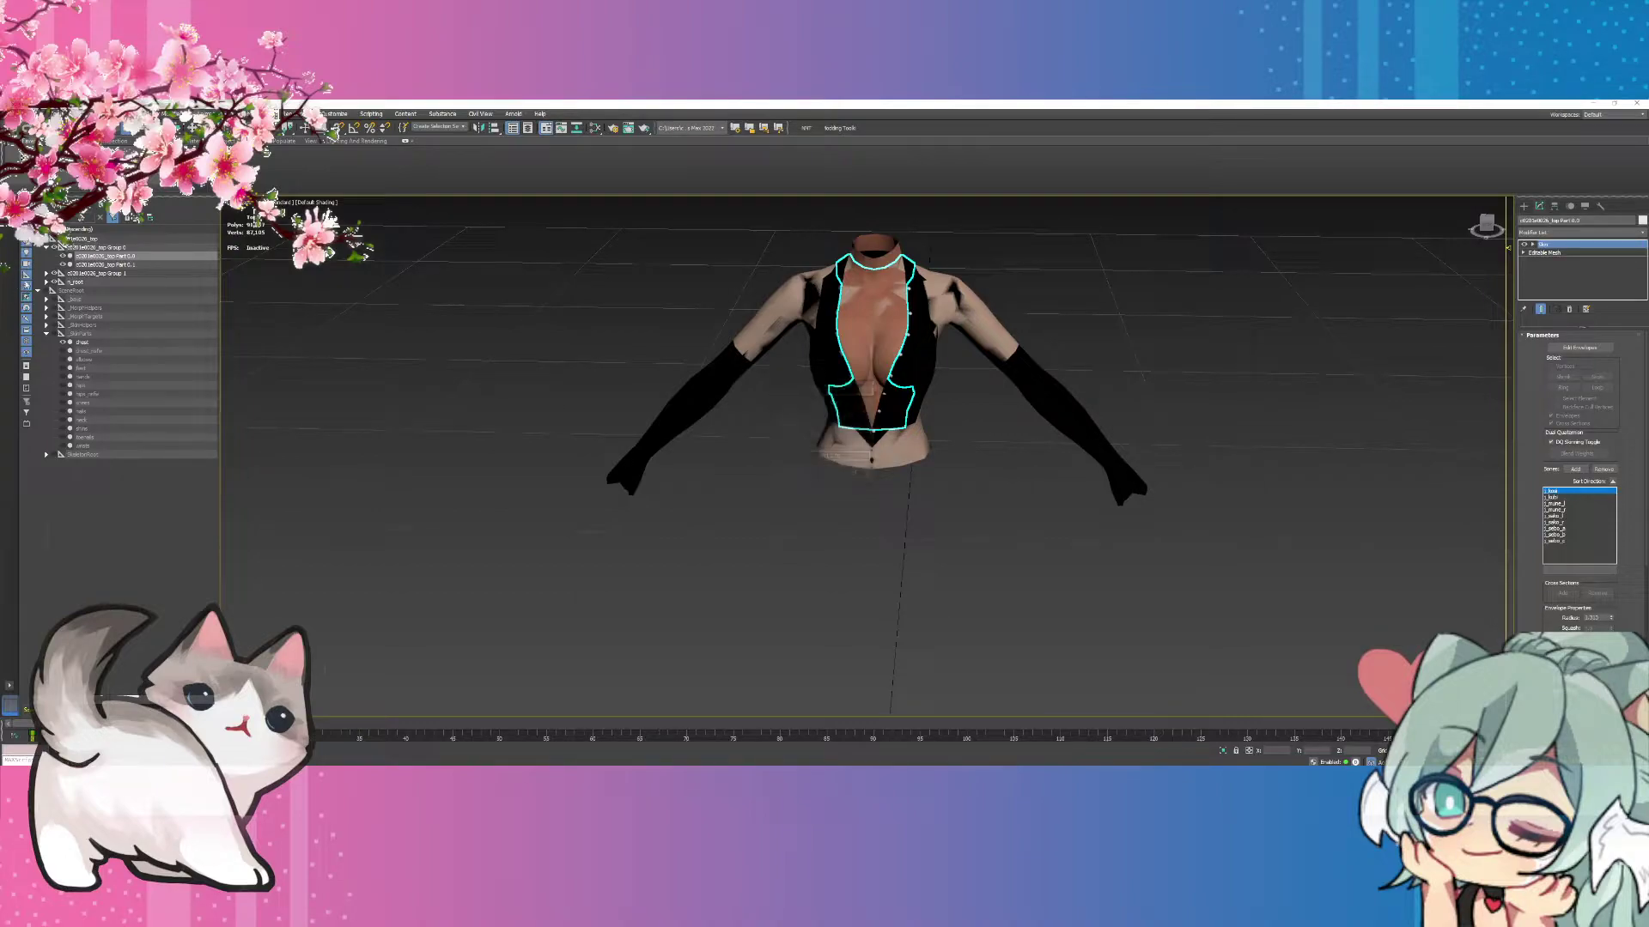
Clone the top's Part 1.0 mesh in Group 1 as a copy.
{"action": "left_click", "coordinate": [47, 283]}
{"action": "left_click", "coordinate": [118, 291]}
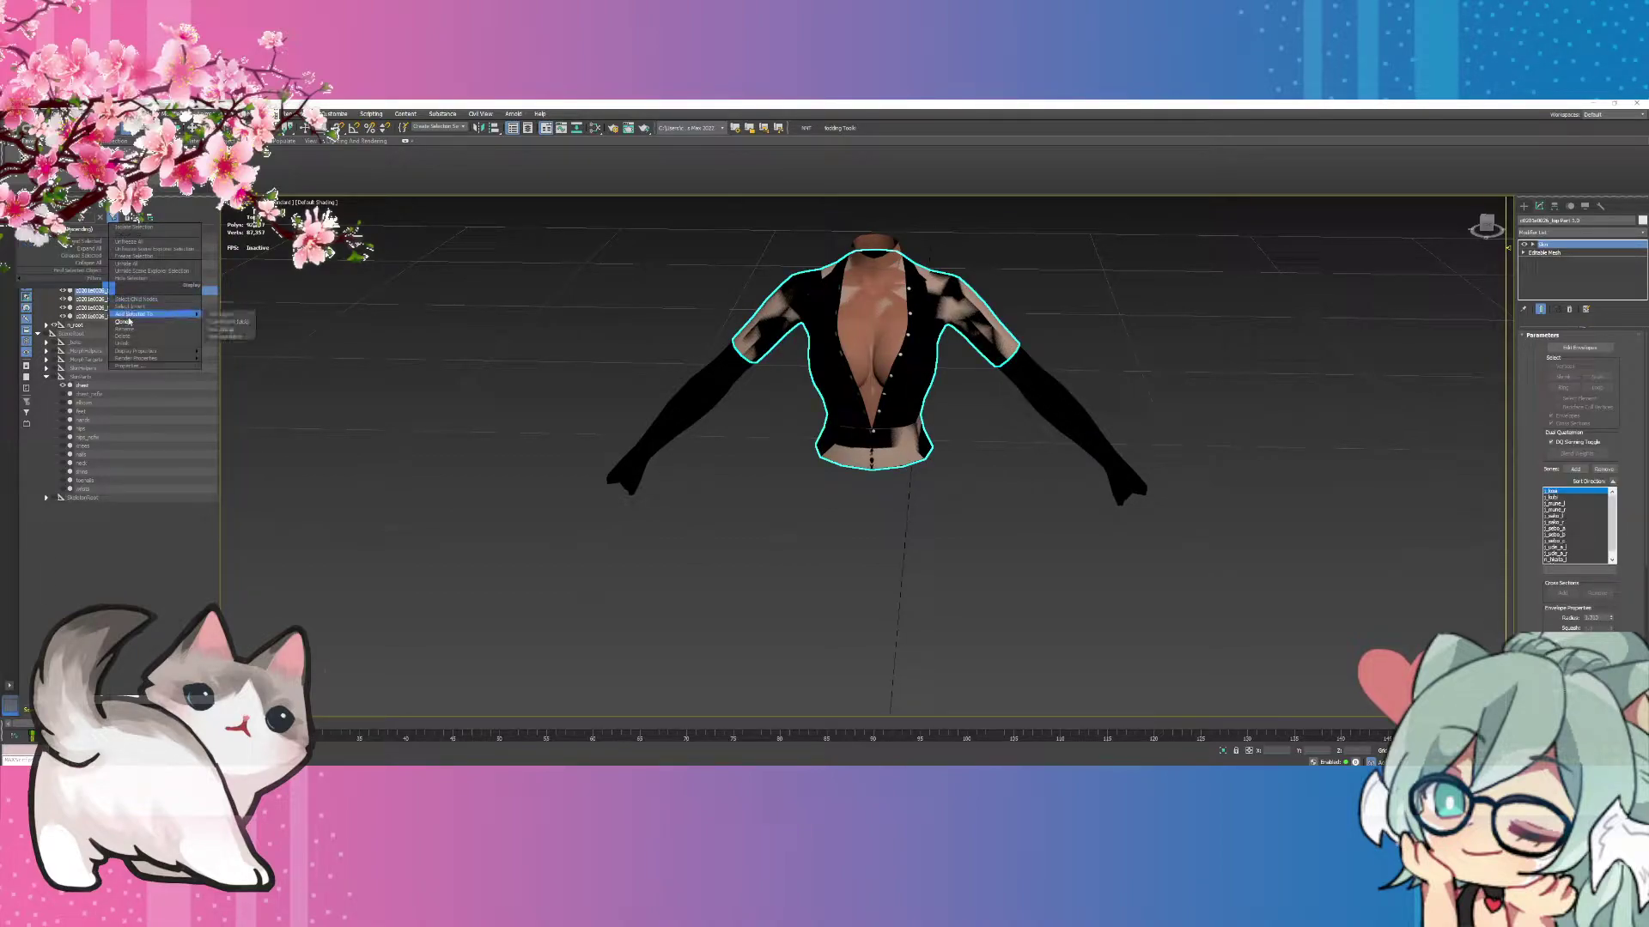
{"action": "key", "text": "ctrl+v"}
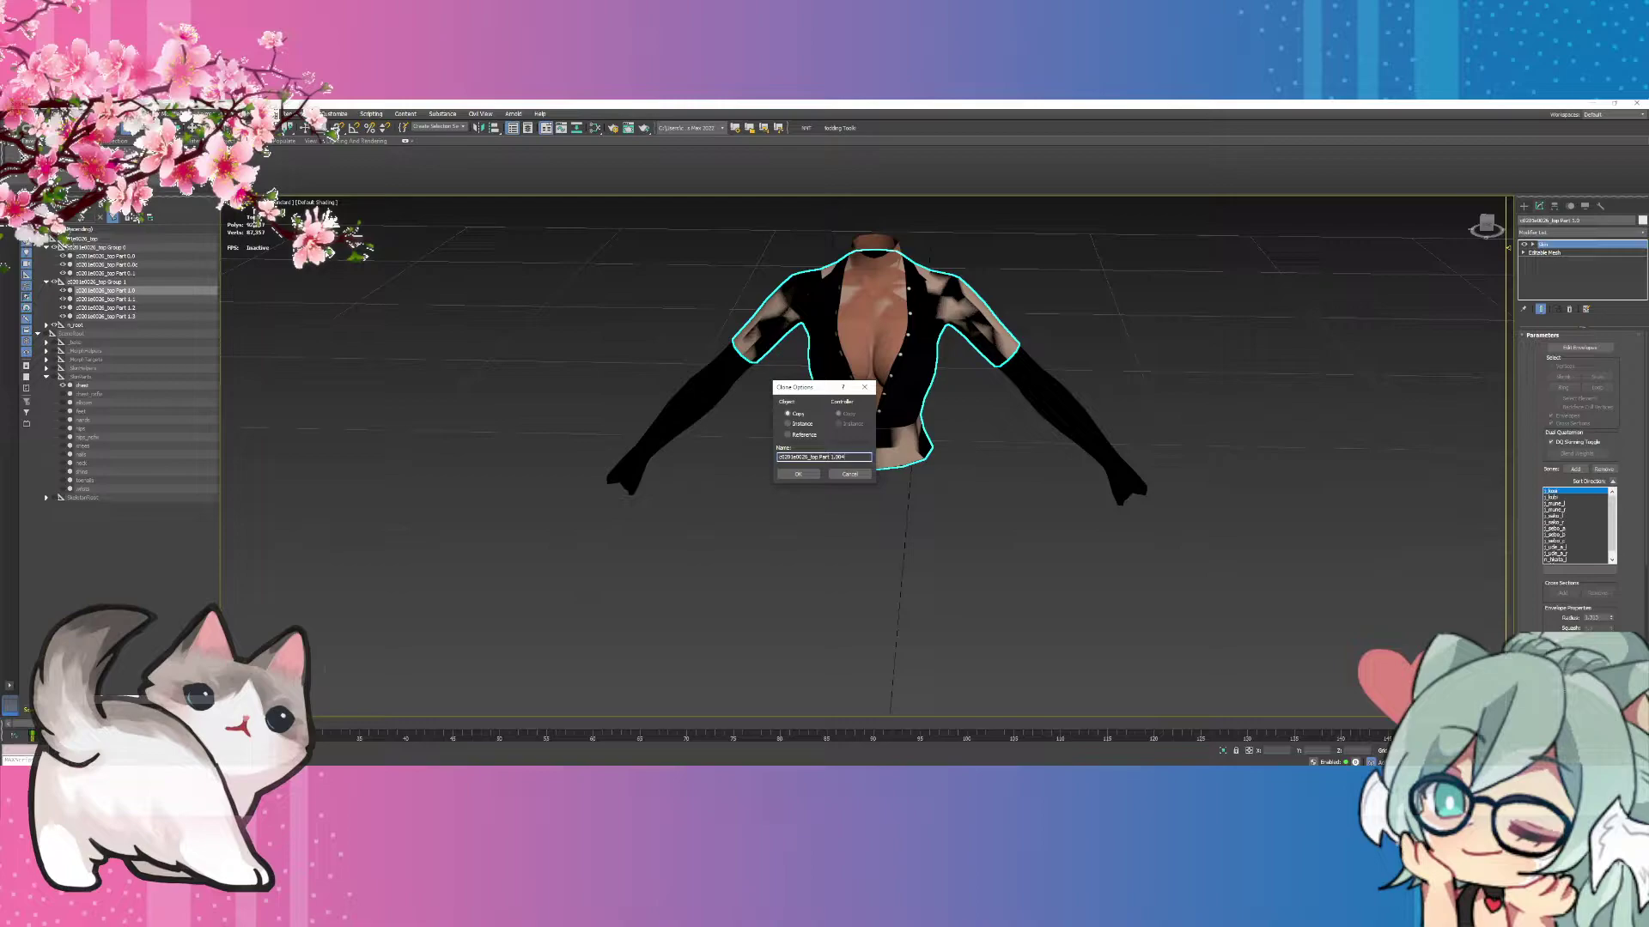
{"action": "left_click", "coordinate": [810, 473]}
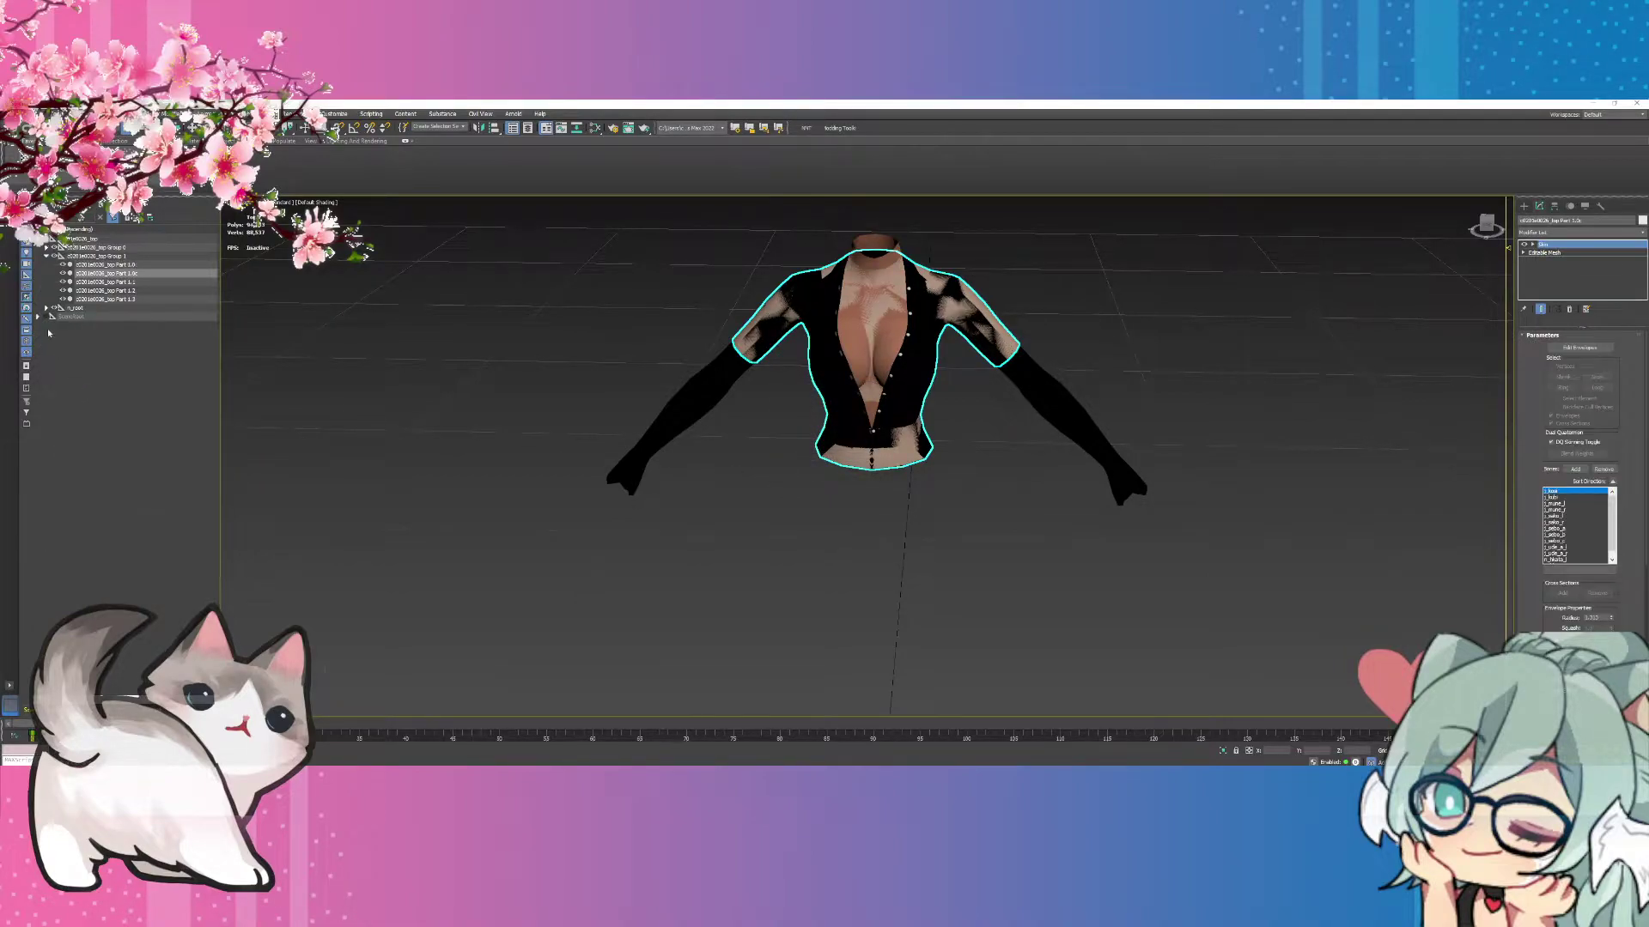
Replace the Skin modifier on the Part 1.0 clone with a Skin Wrap modifier.
{"action": "left_click", "coordinate": [46, 248]}
{"action": "left_click", "coordinate": [38, 342]}
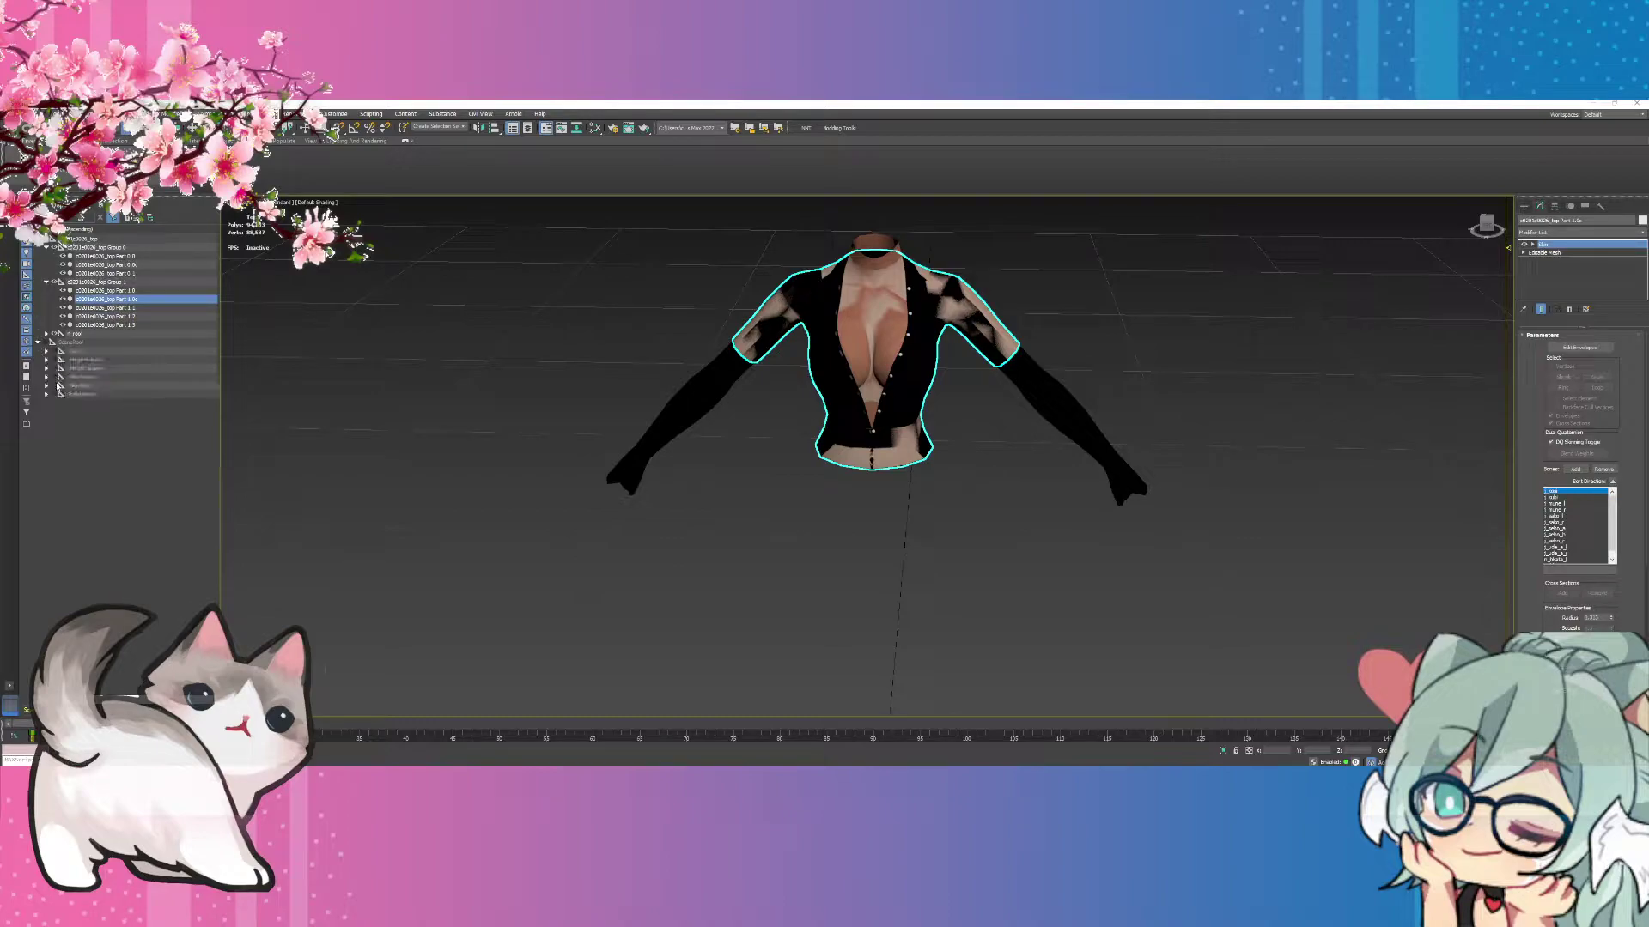
{"action": "left_click", "coordinate": [47, 386]}
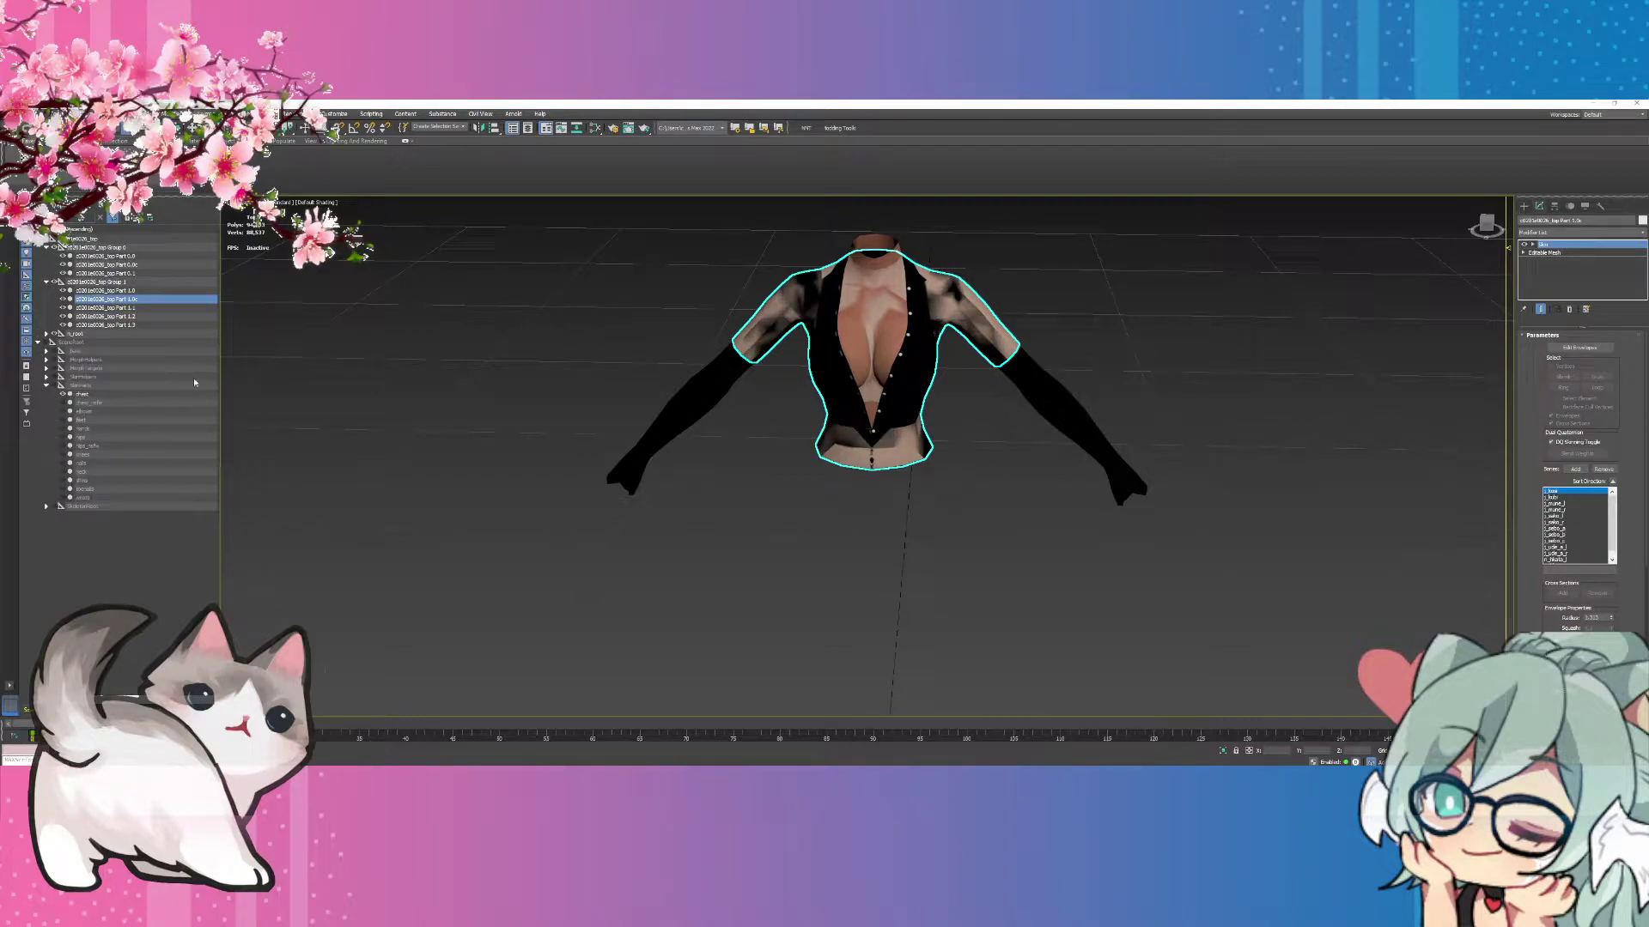
{"action": "left_click", "coordinate": [1569, 309]}
{"action": "type", "text": "x"}
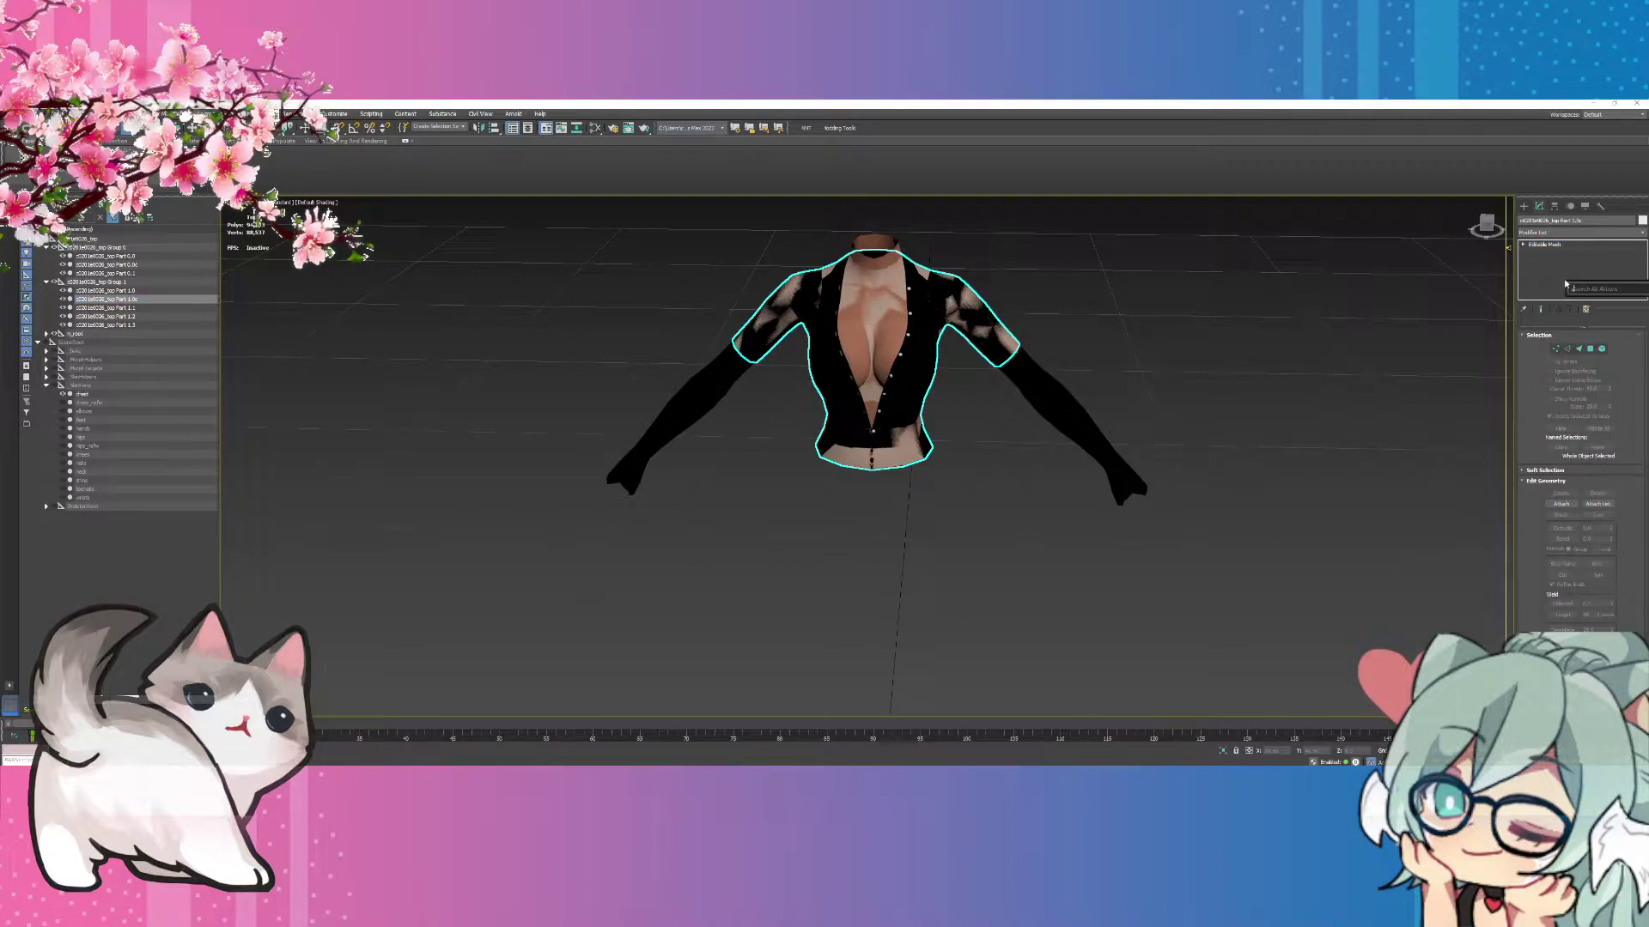
{"action": "type", "text": "skin w"}
{"action": "key", "text": "Return"}
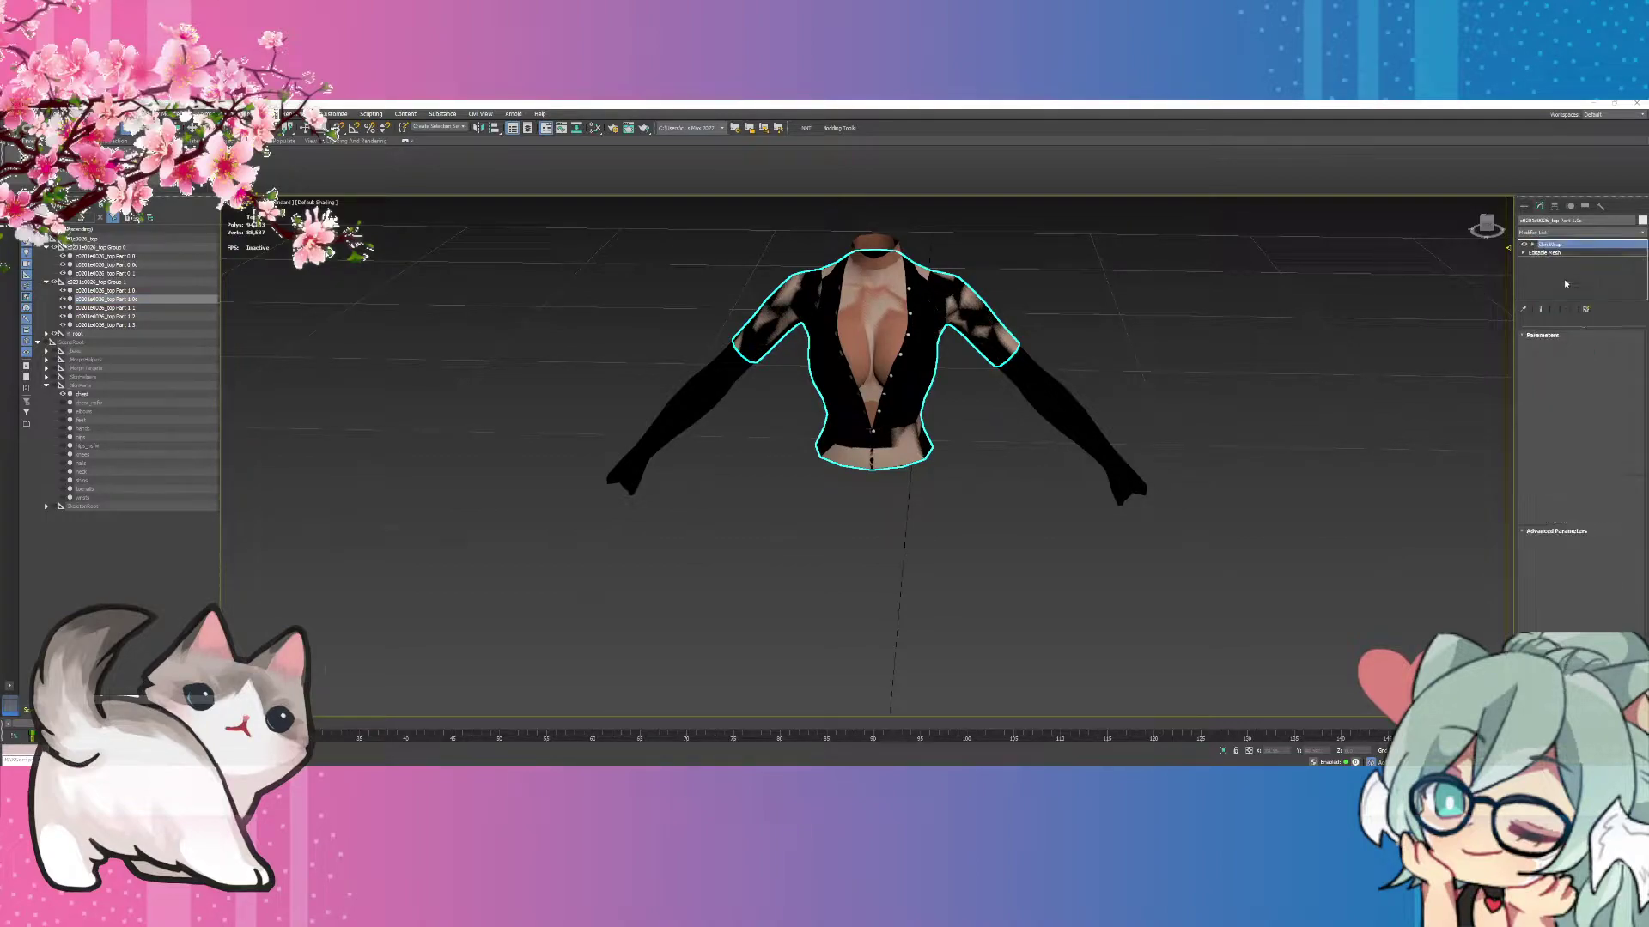
Add the chest body as the Part 1.0 clone's Skin Wrap source, using Face Deformation with Weight All Points enabled.
{"action": "left_click", "coordinate": [1562, 411]}
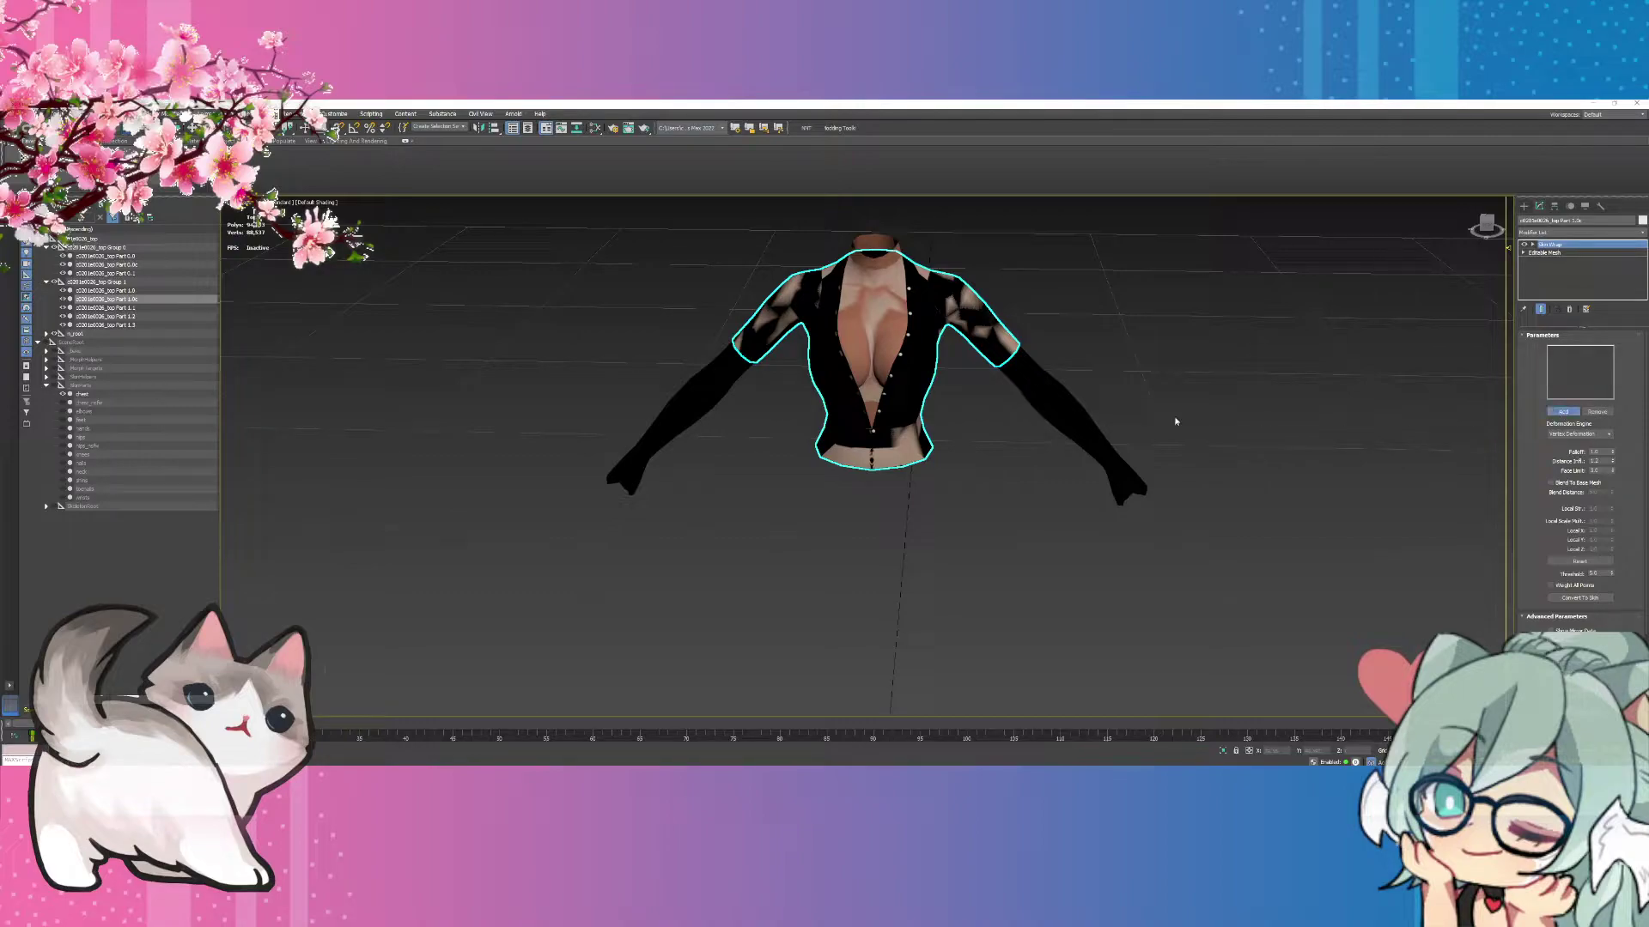
{"action": "left_click", "coordinate": [1117, 442]}
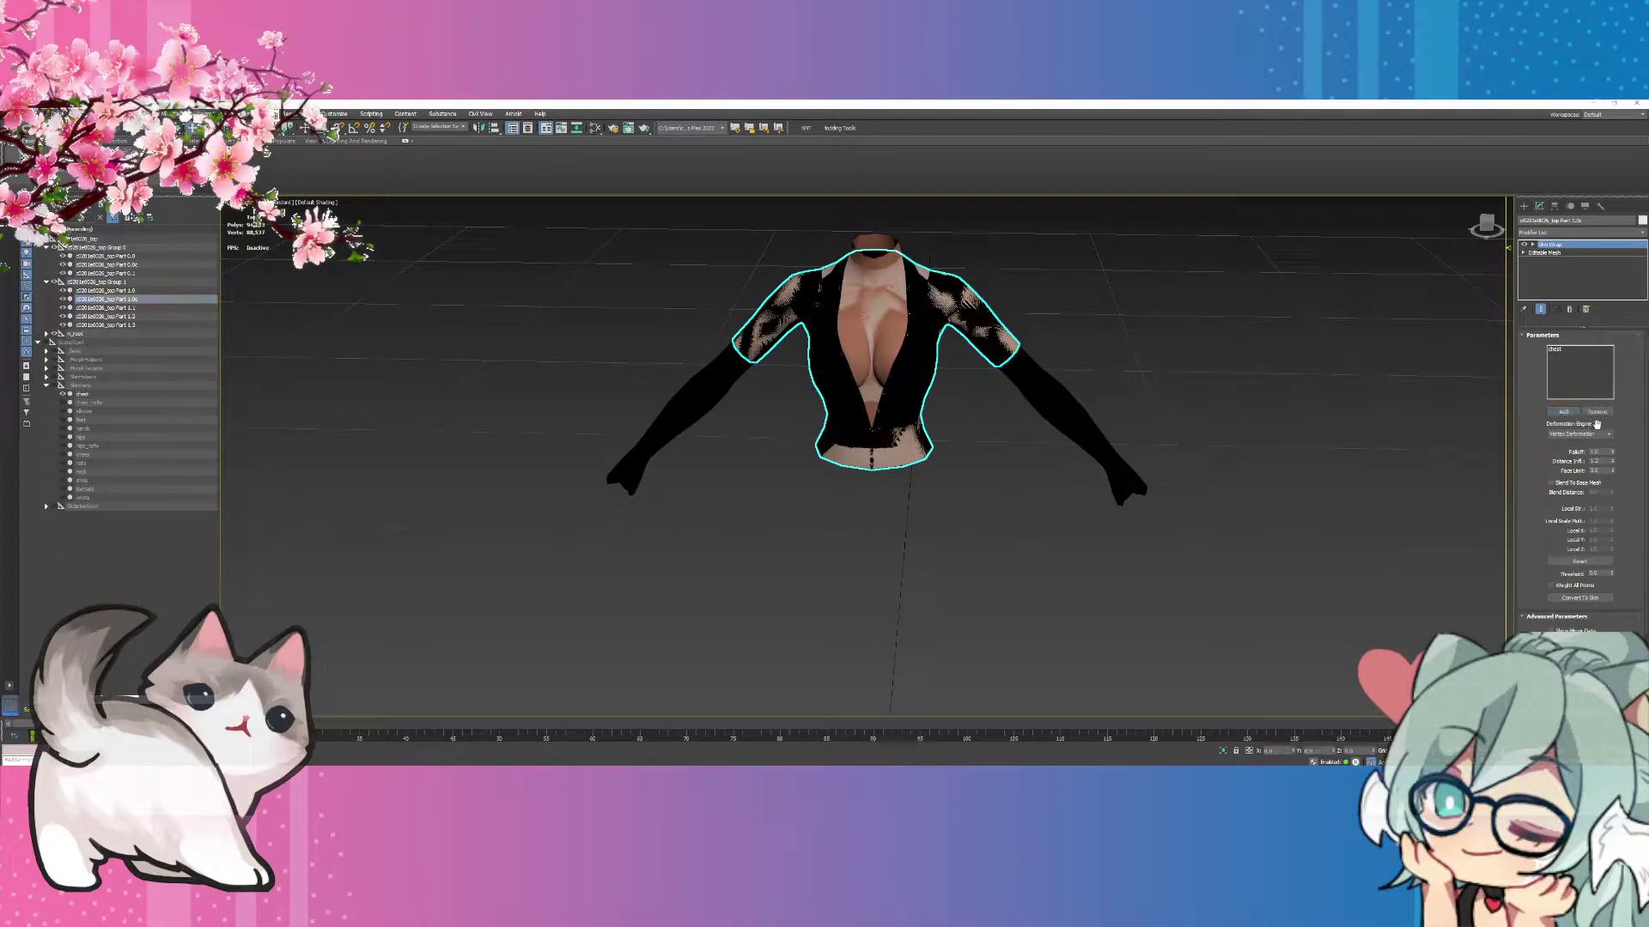
{"action": "left_click", "coordinate": [1580, 434]}
{"action": "left_click", "coordinate": [1572, 451]}
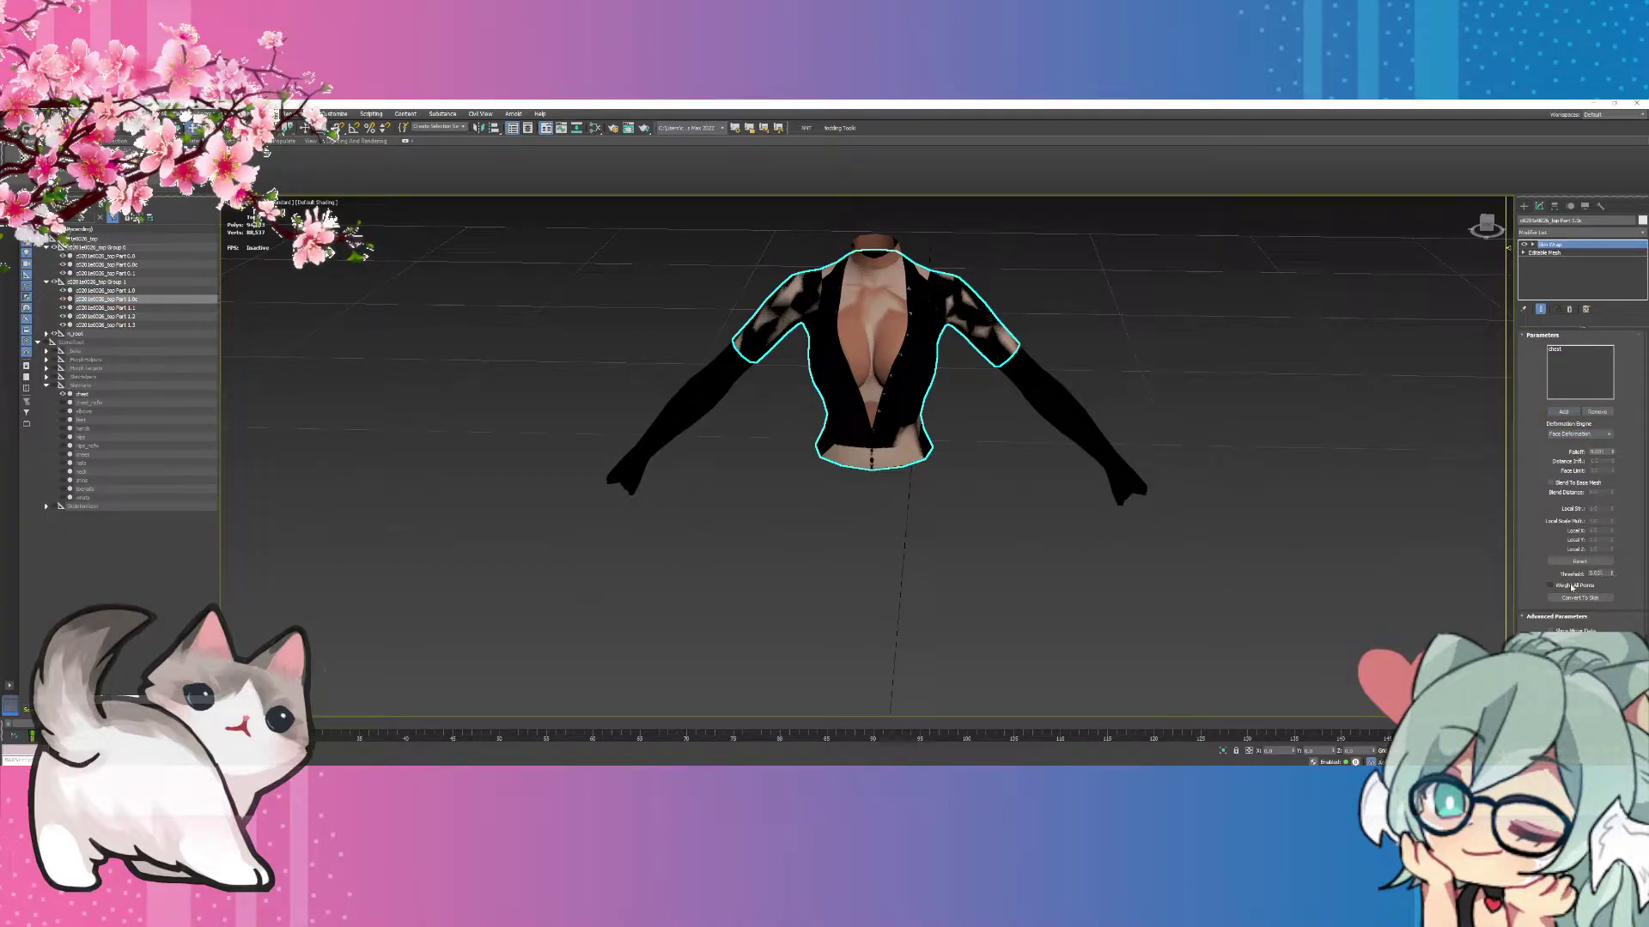
Replace Skin with Skin Wrap on the Part 0.0 clone and add the chest body as its wrap source.
{"action": "left_click", "coordinate": [110, 264]}
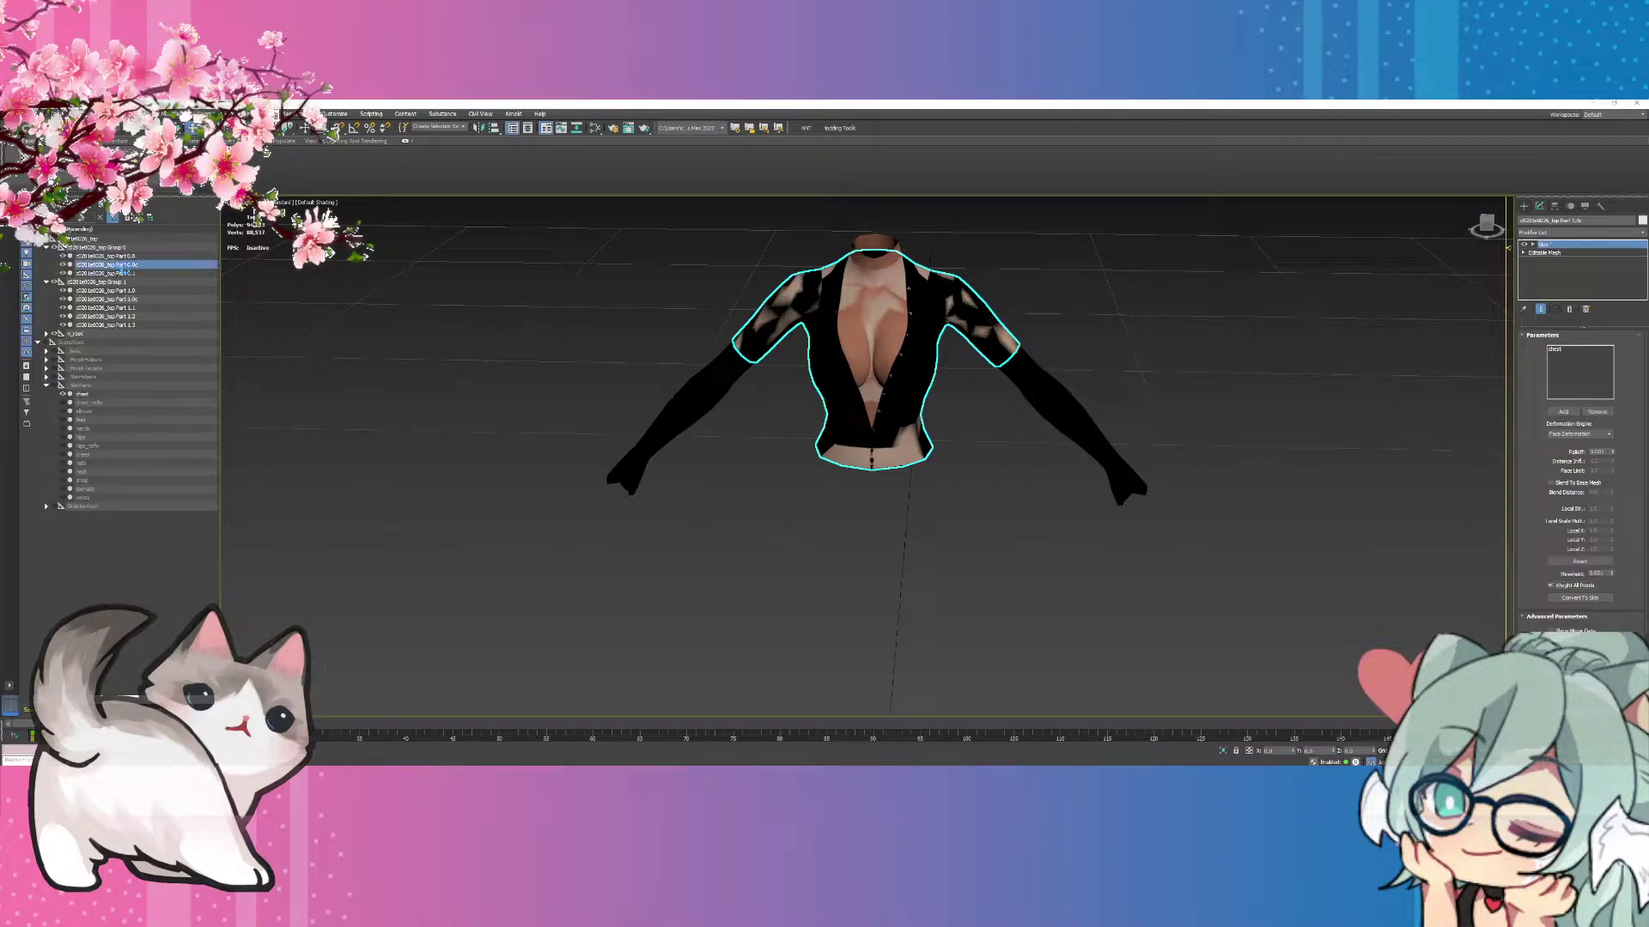
{"action": "left_click", "coordinate": [1570, 310]}
{"action": "type", "text": "skin"}
{"action": "left_click", "coordinate": [1578, 418]}
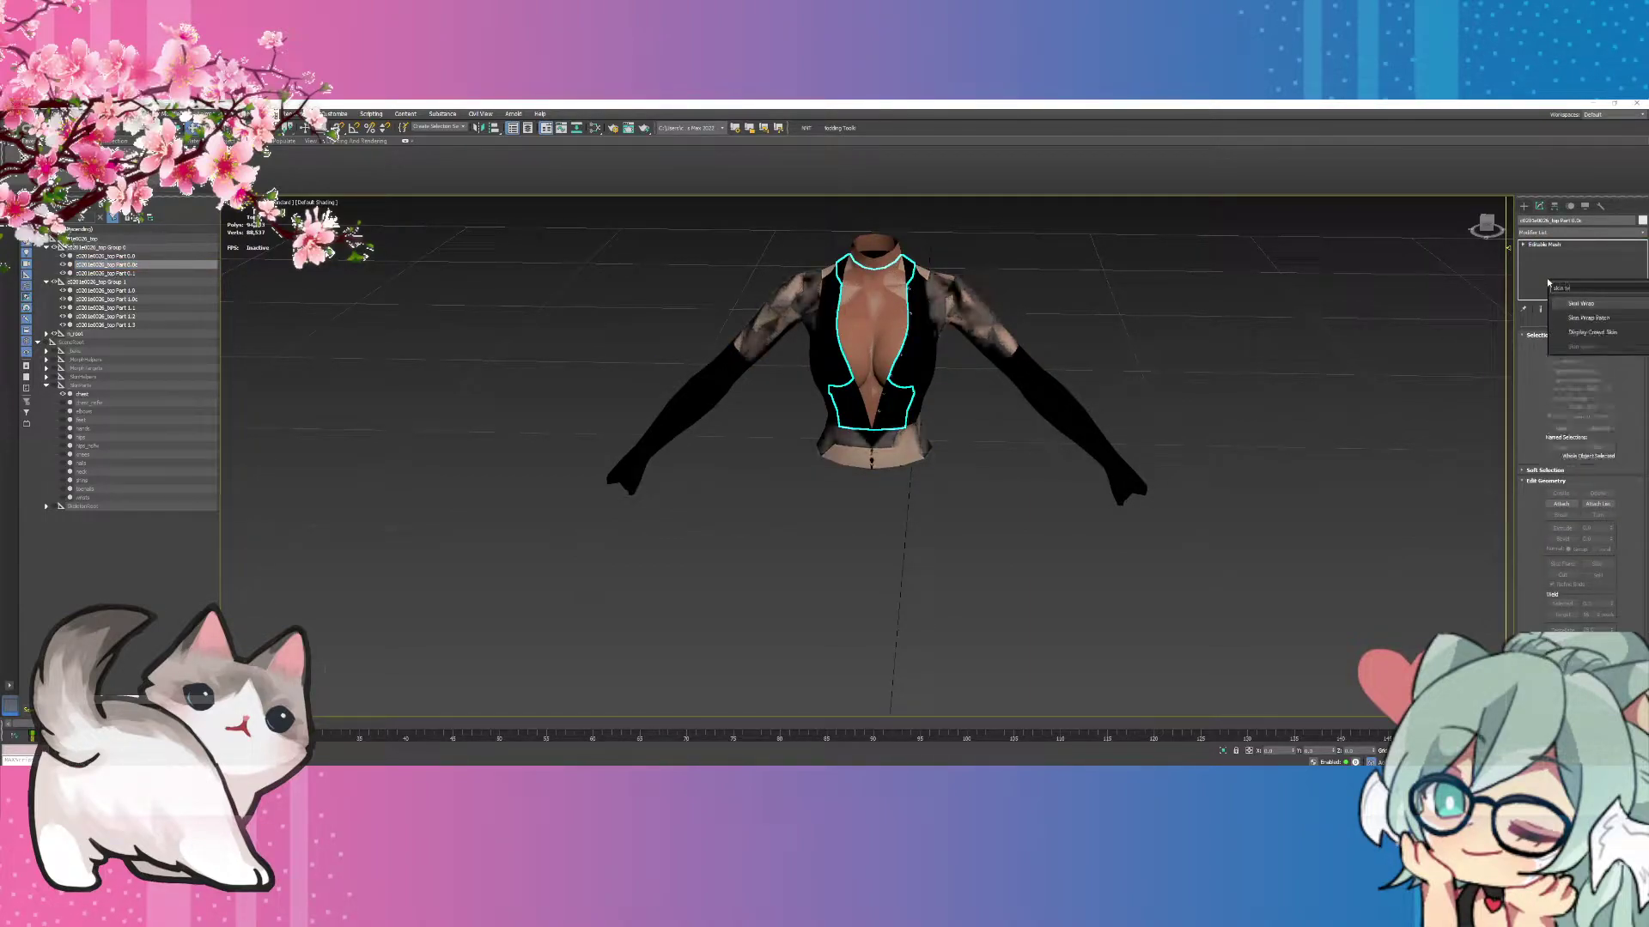
{"action": "left_click", "coordinate": [1565, 413]}
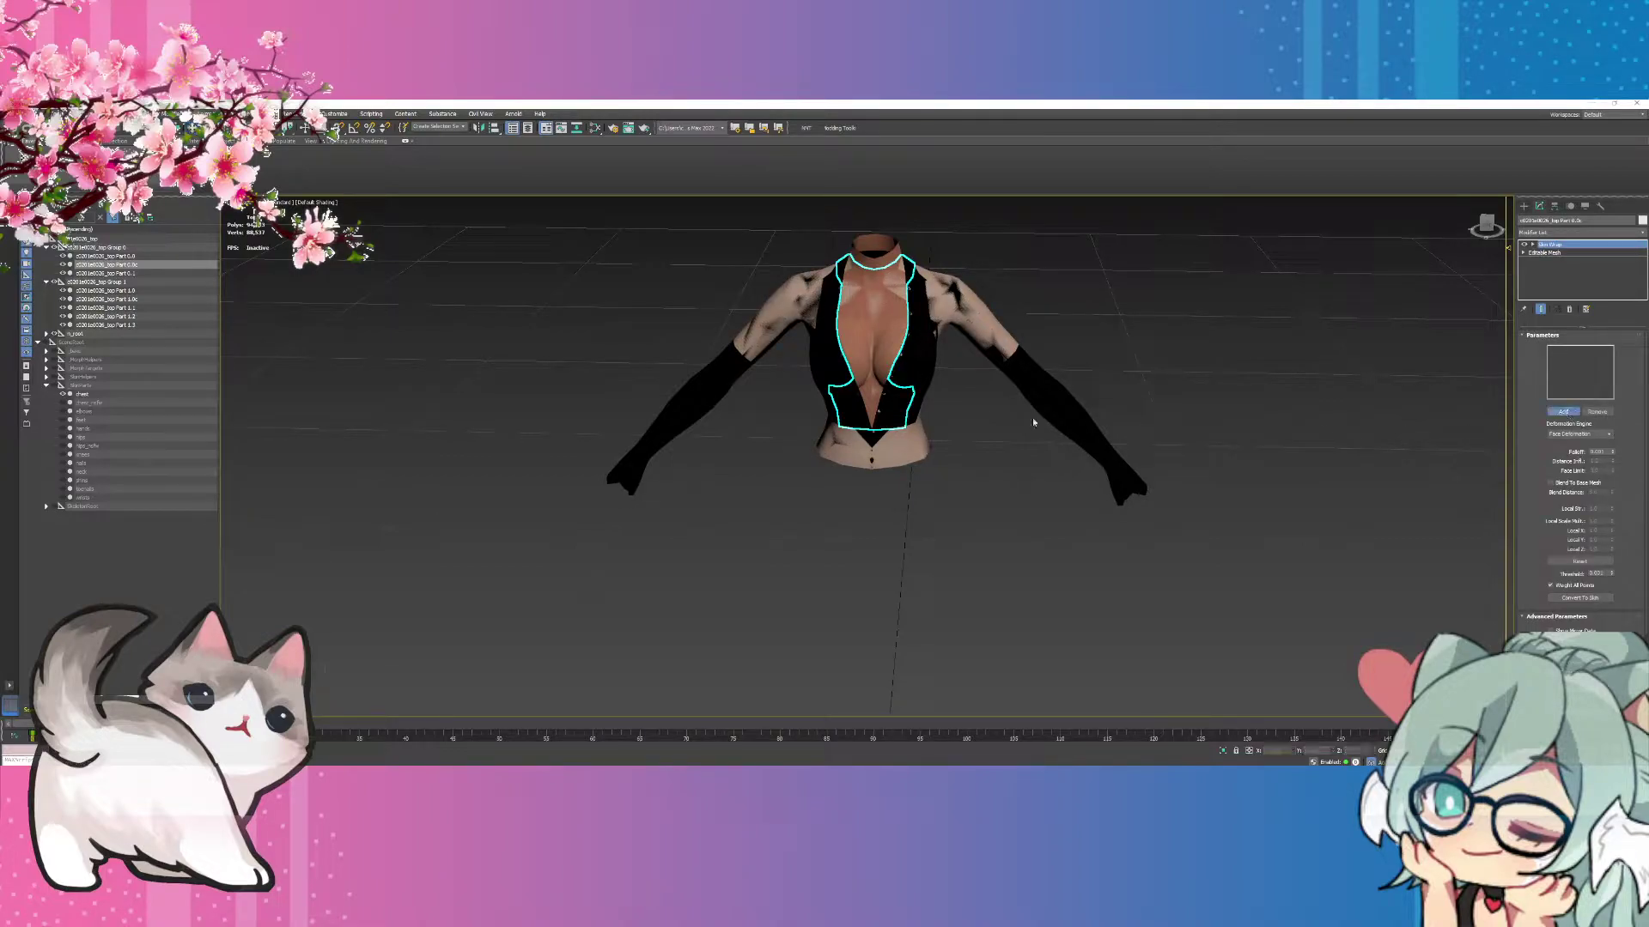
{"action": "left_click", "coordinate": [1565, 413]}
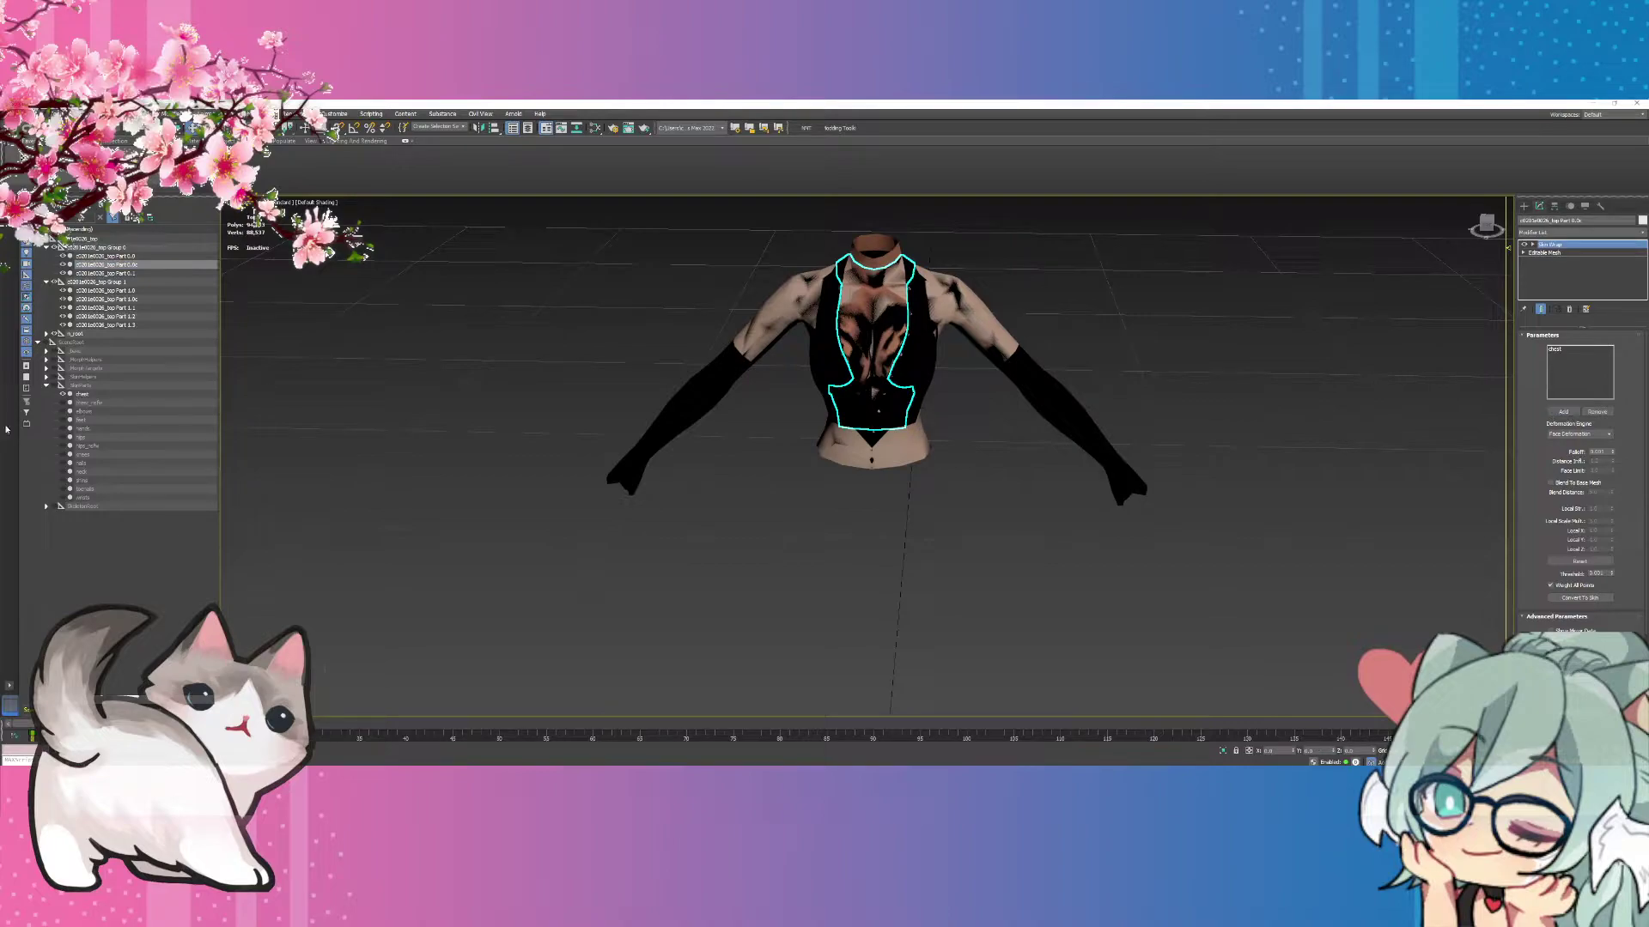
Hide both wrapped clones, then set the chest's first pushup morph channel to 0 and its fourth to 100.
{"action": "left_click", "coordinate": [64, 264]}
{"action": "left_click", "coordinate": [63, 299]}
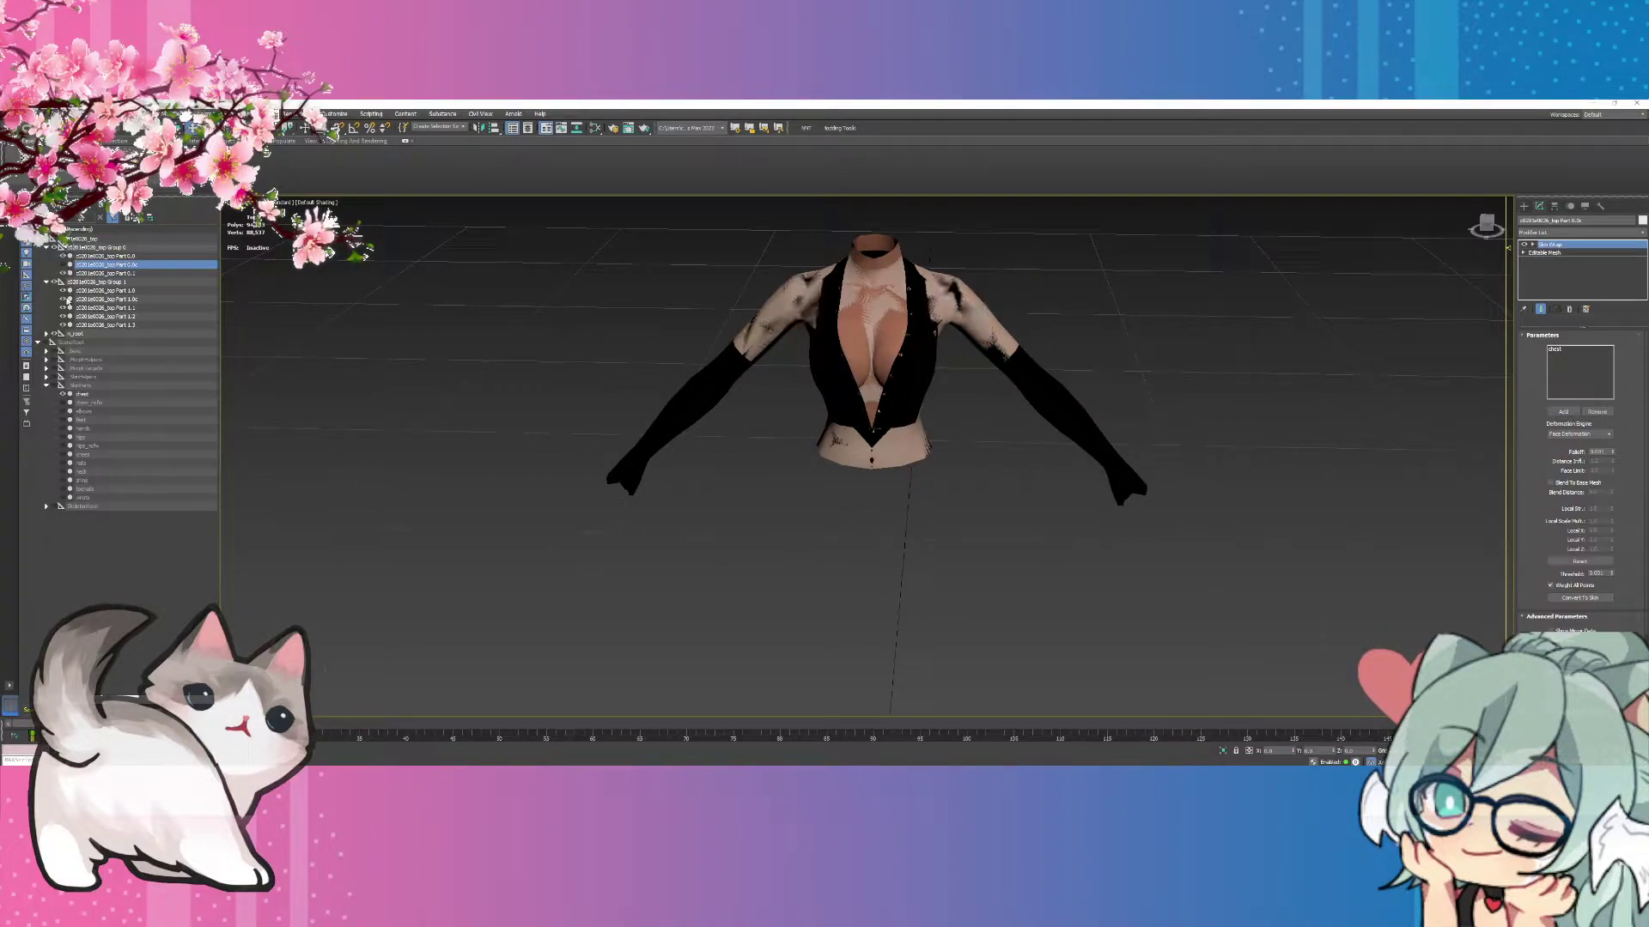
{"action": "left_click", "coordinate": [83, 395]}
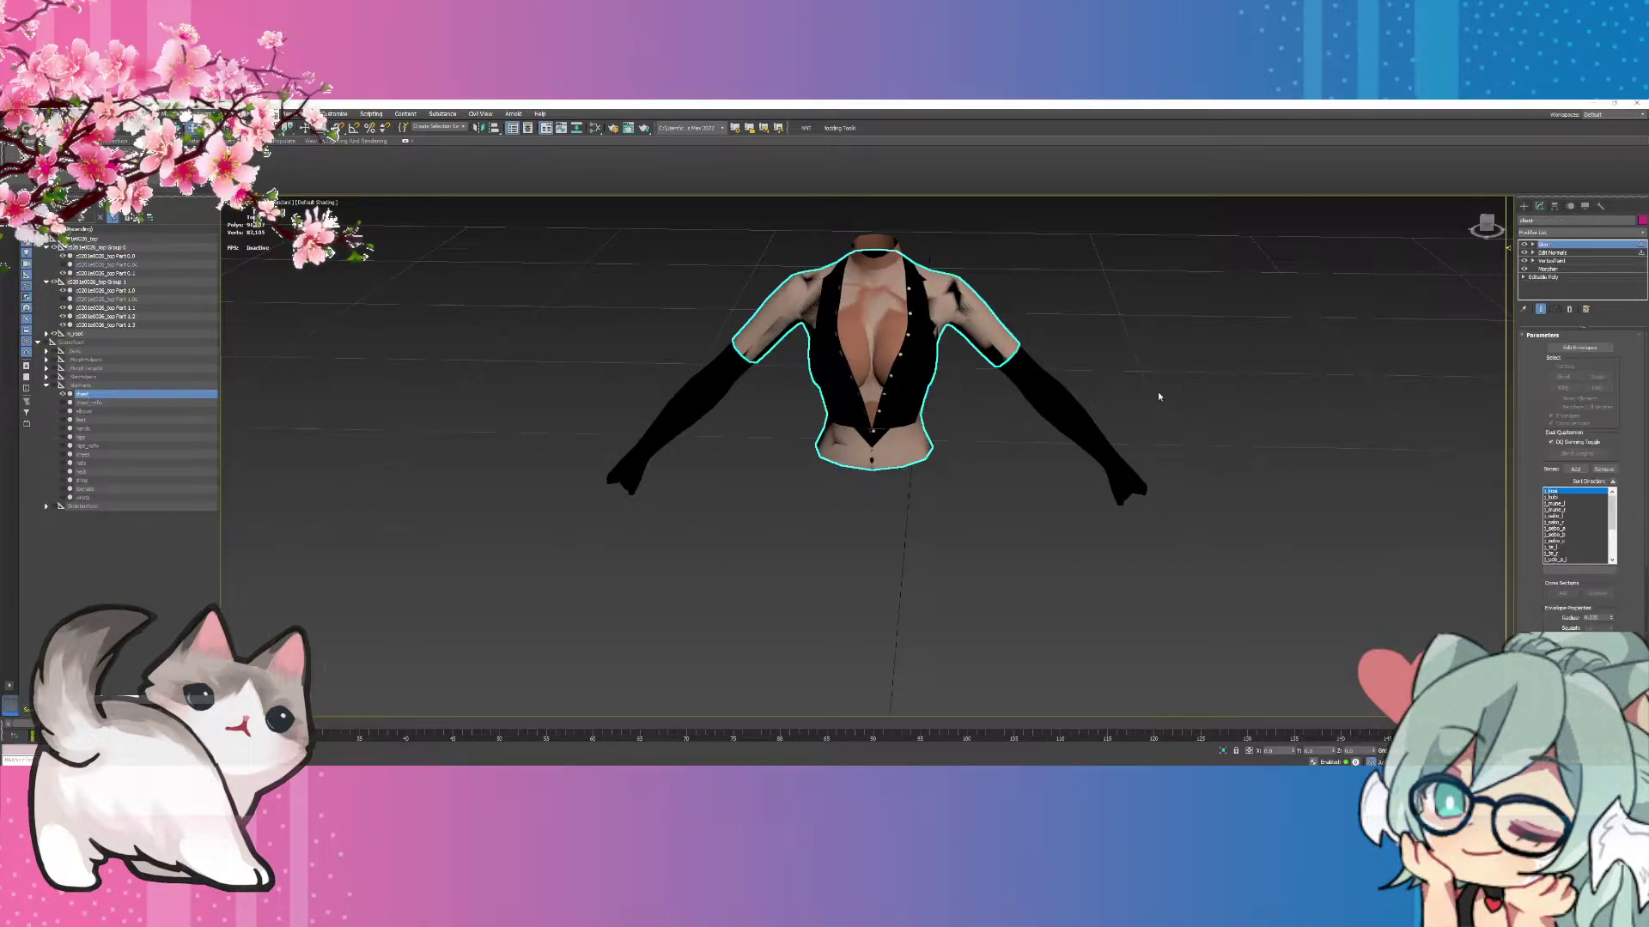
{"action": "left_click", "coordinate": [1564, 270]}
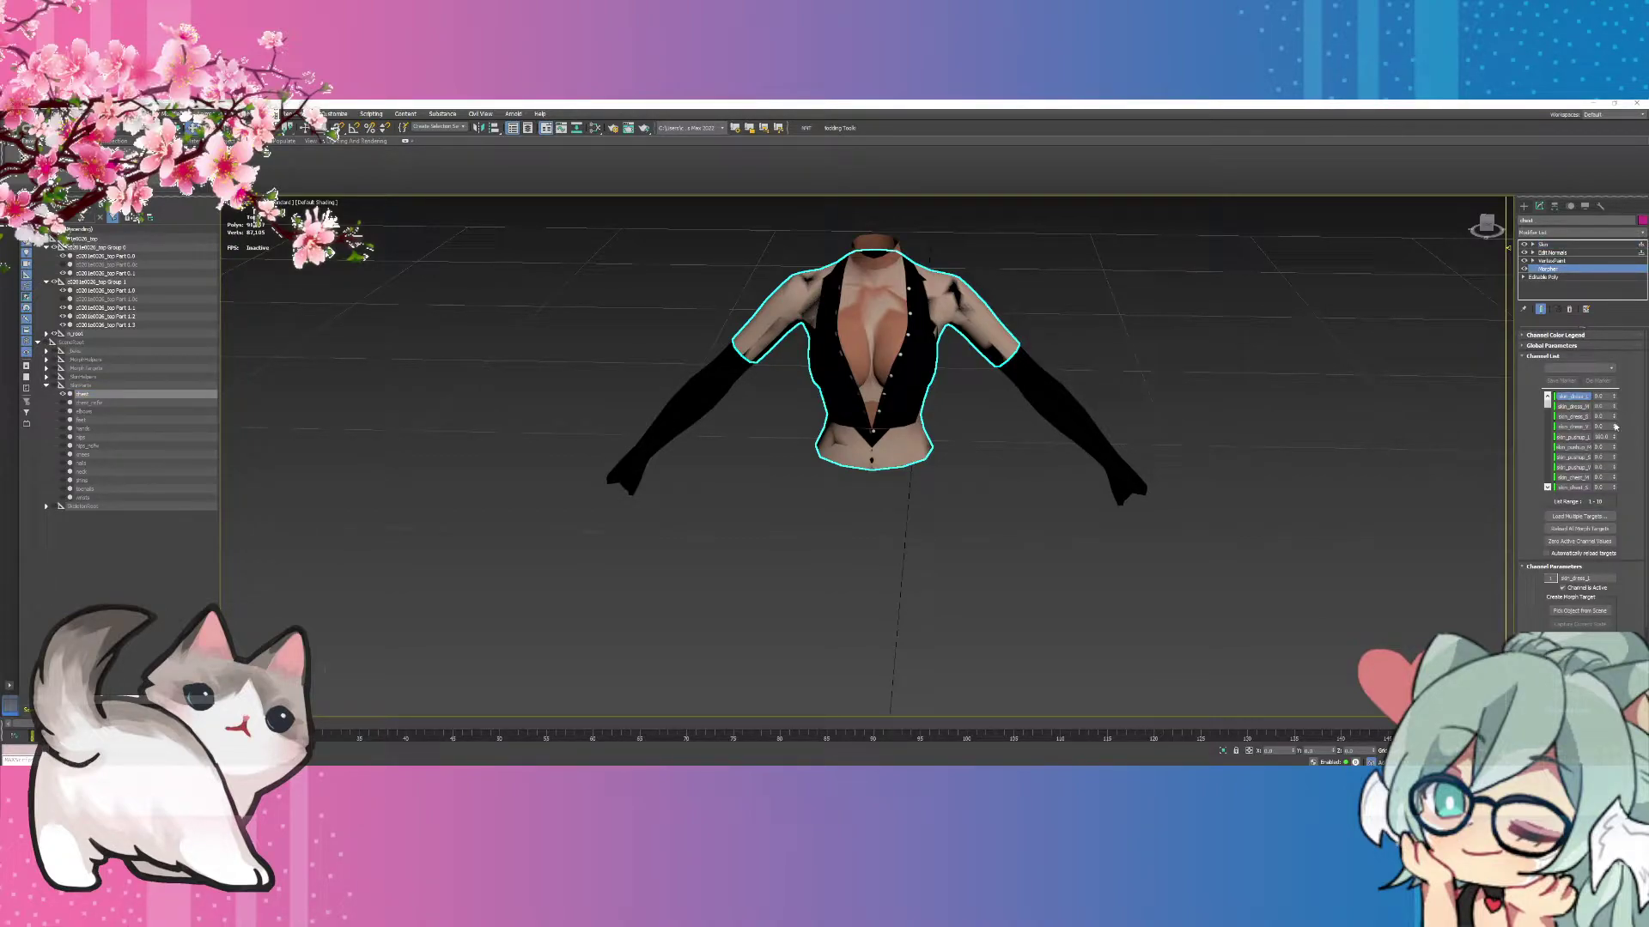
{"action": "left_click_drag", "start_coordinate": [1613, 439], "coordinate": [1622, 511]}
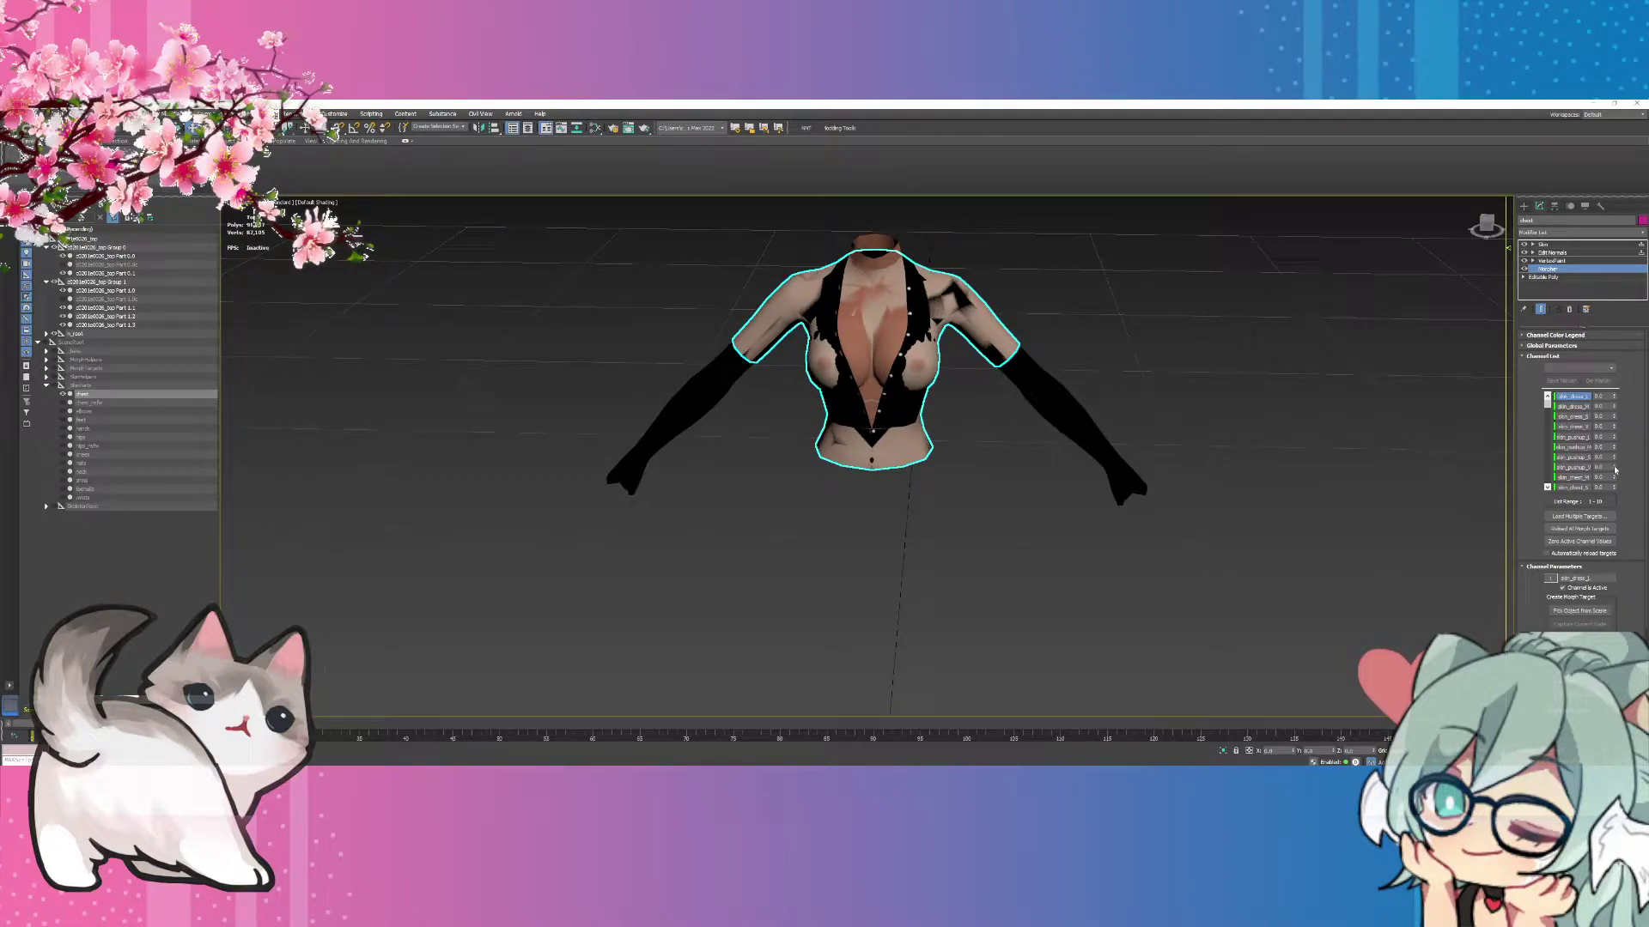
{"action": "left_click_drag", "start_coordinate": [1614, 470], "coordinate": [1615, 391]}
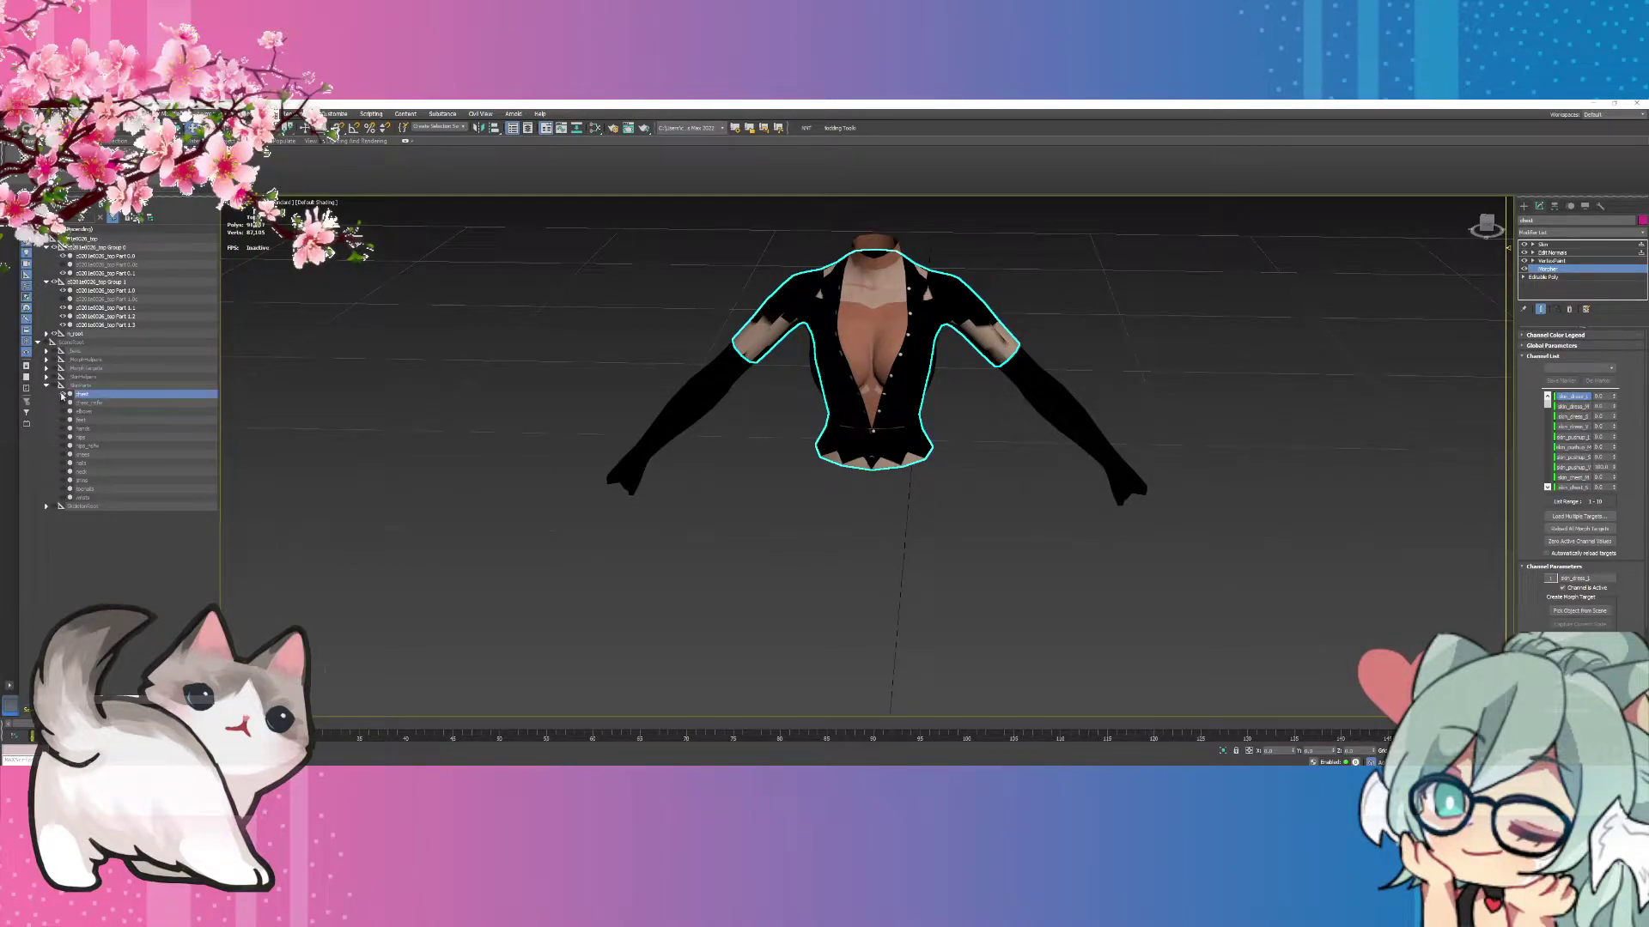
Hide the chest body and add a Morpher modifier beneath Skin on the original Part 1.0 mesh.
{"action": "left_click", "coordinate": [105, 290]}
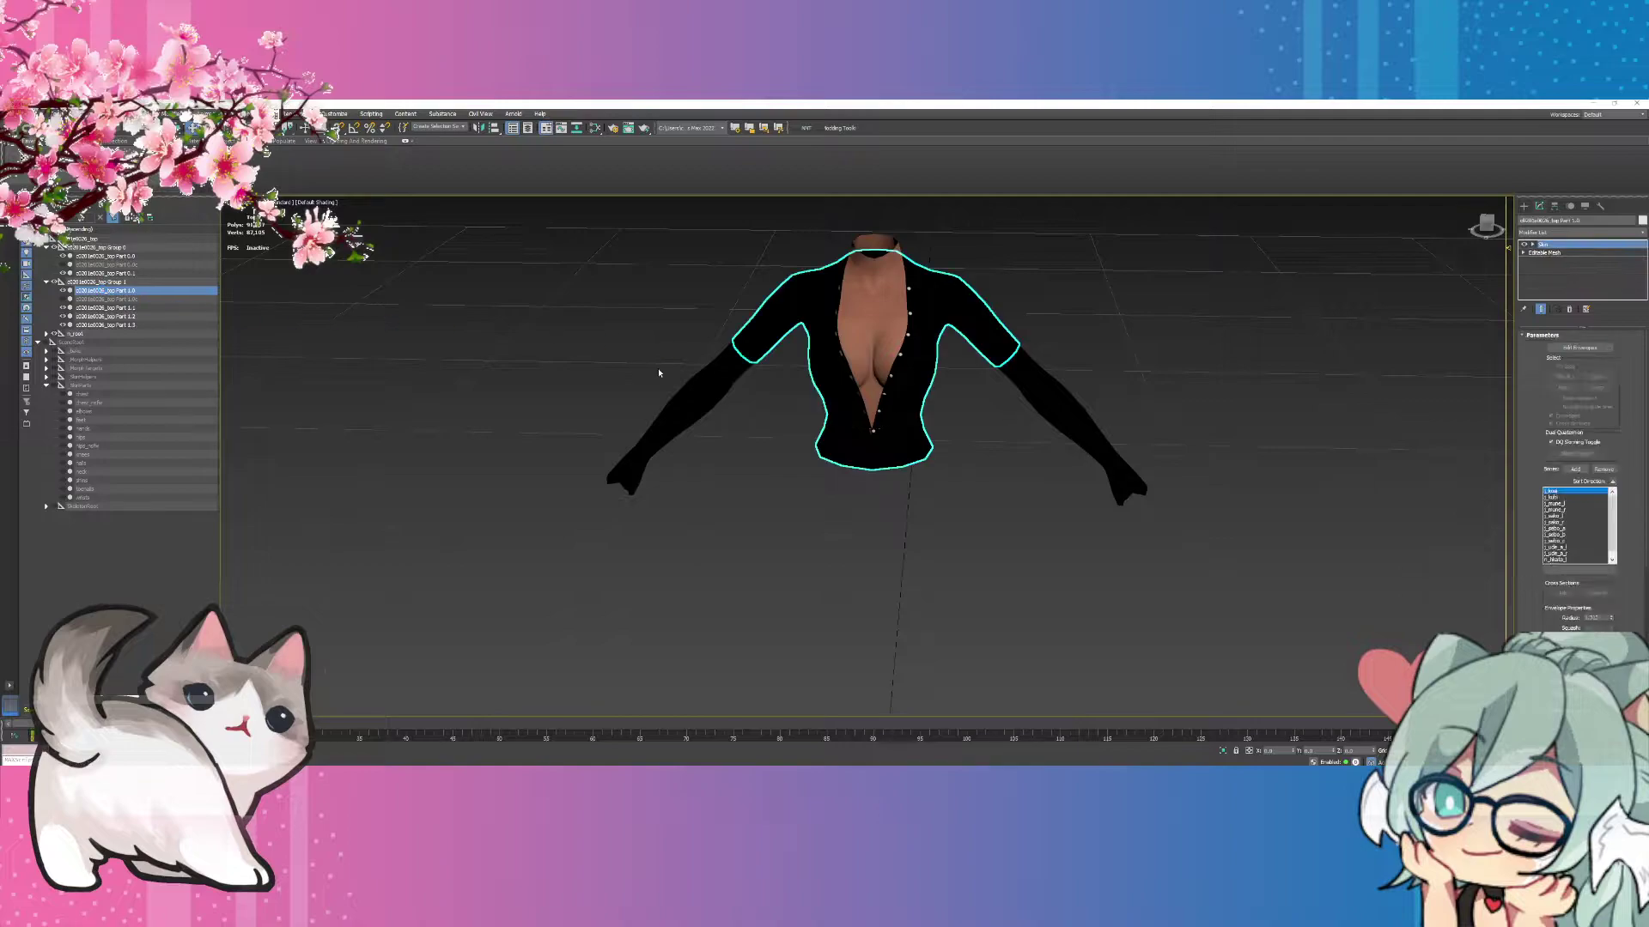
{"action": "right_click", "coordinate": [1567, 289]}
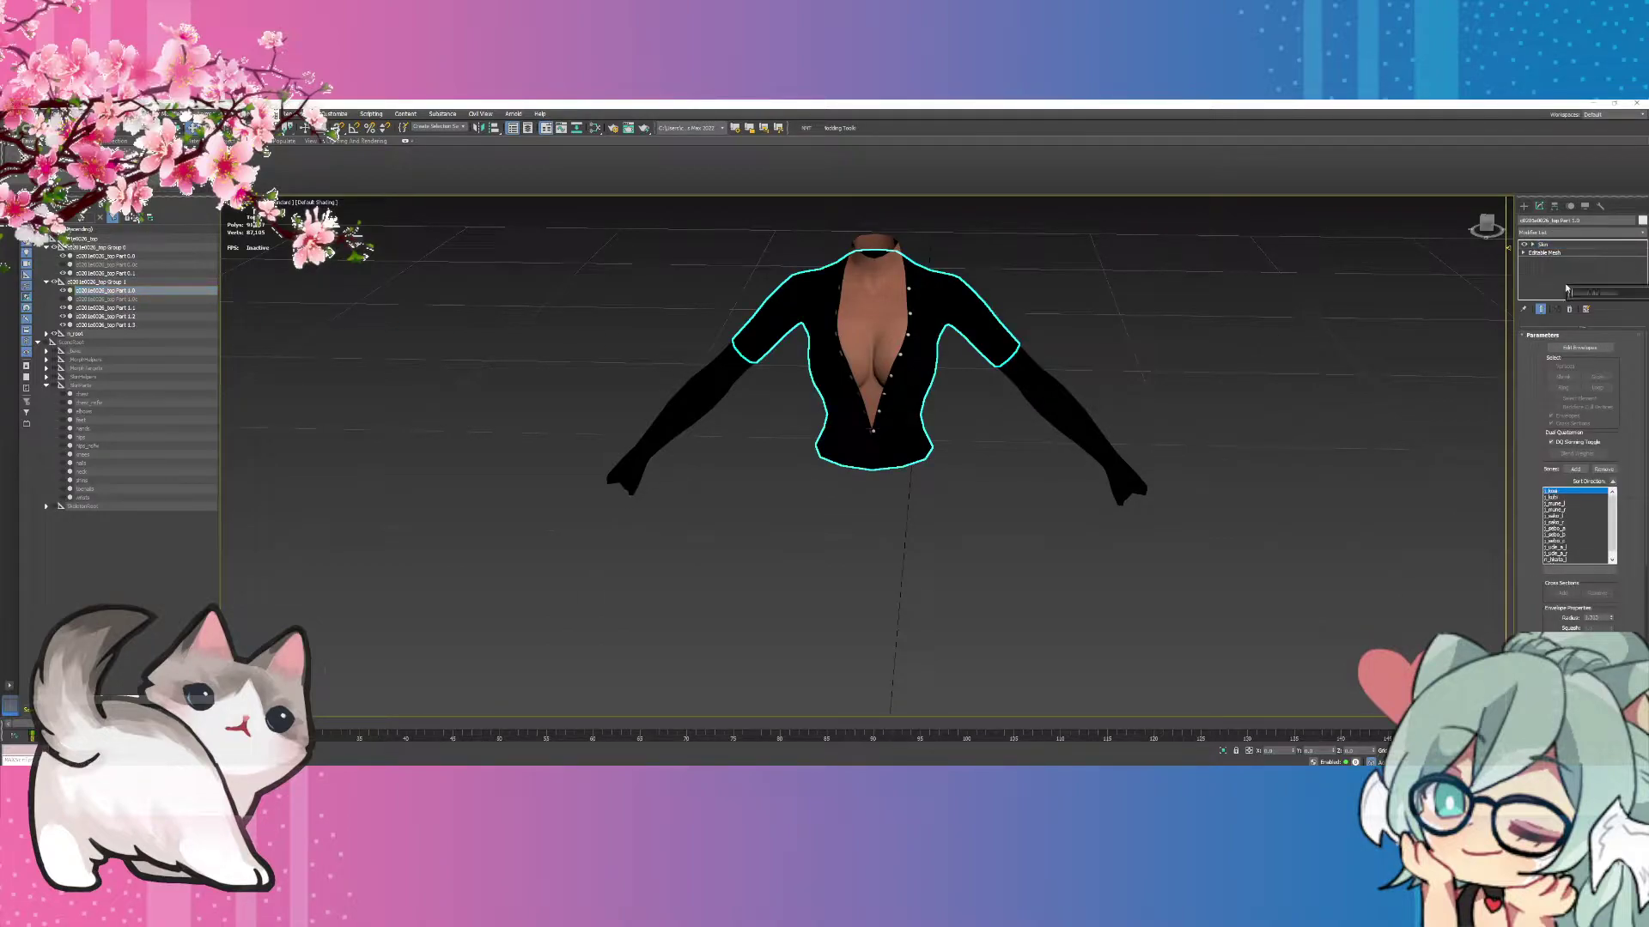
{"action": "type", "text": "morpher"}
{"action": "key", "text": "Return"}
{"action": "left_click_drag", "start_coordinate": [1544, 244], "coordinate": [1545, 255]}
Load the wrapped Part 1.0 clone as the first morph target and raise its channel to 100.
{"action": "left_click", "coordinate": [1578, 610]}
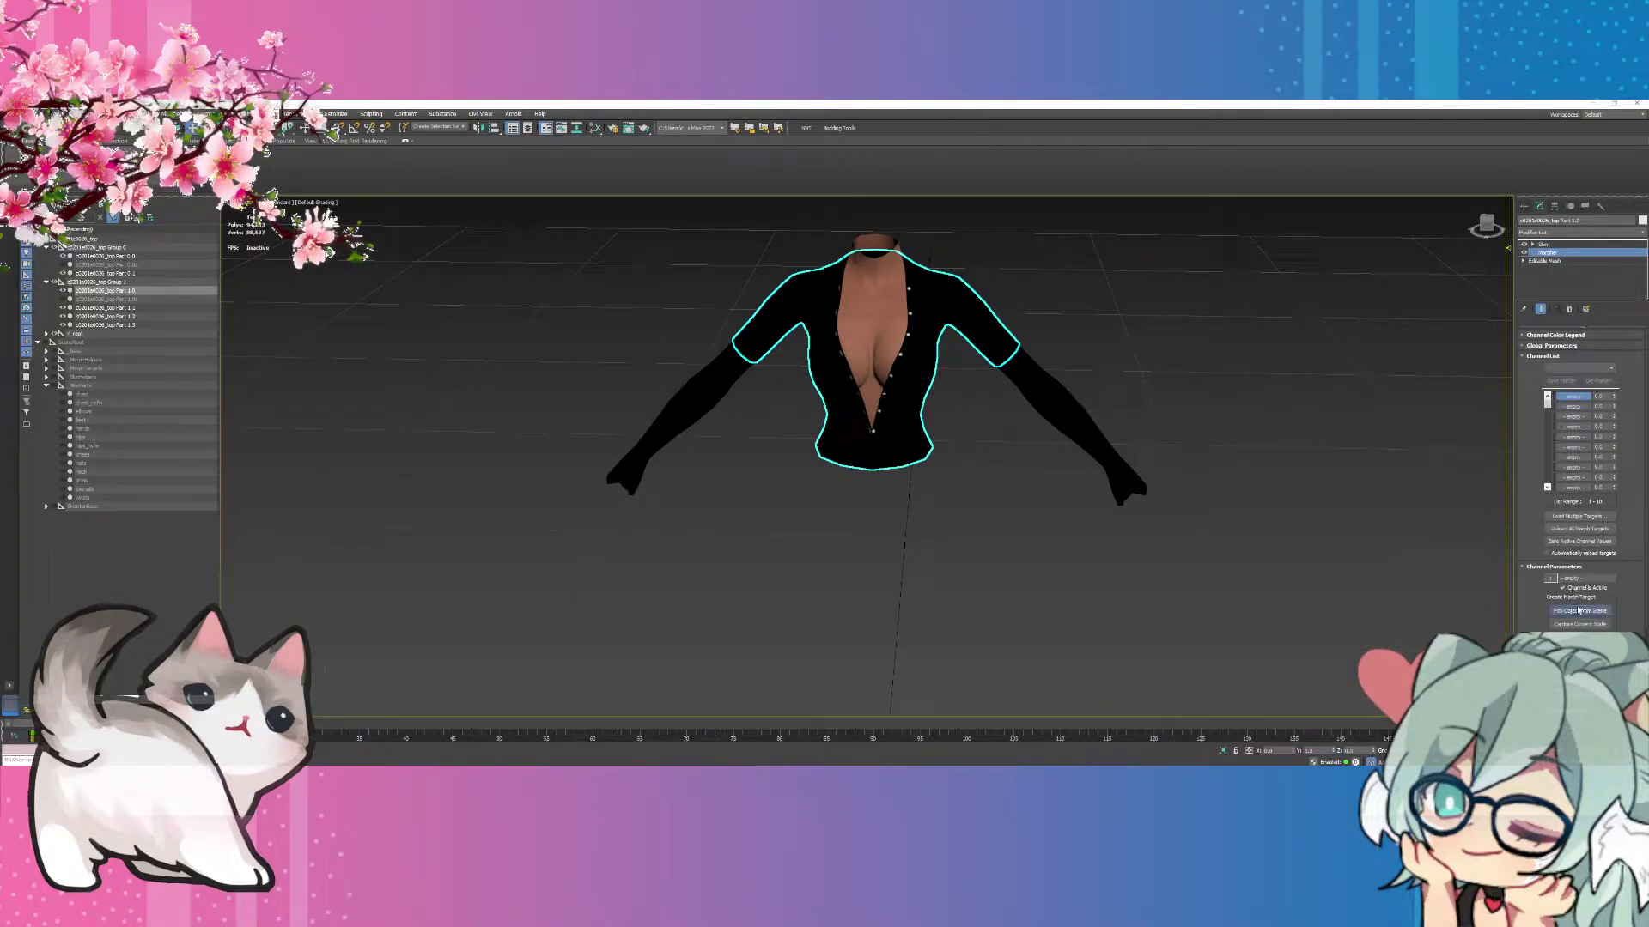
{"action": "left_click", "coordinate": [133, 292]}
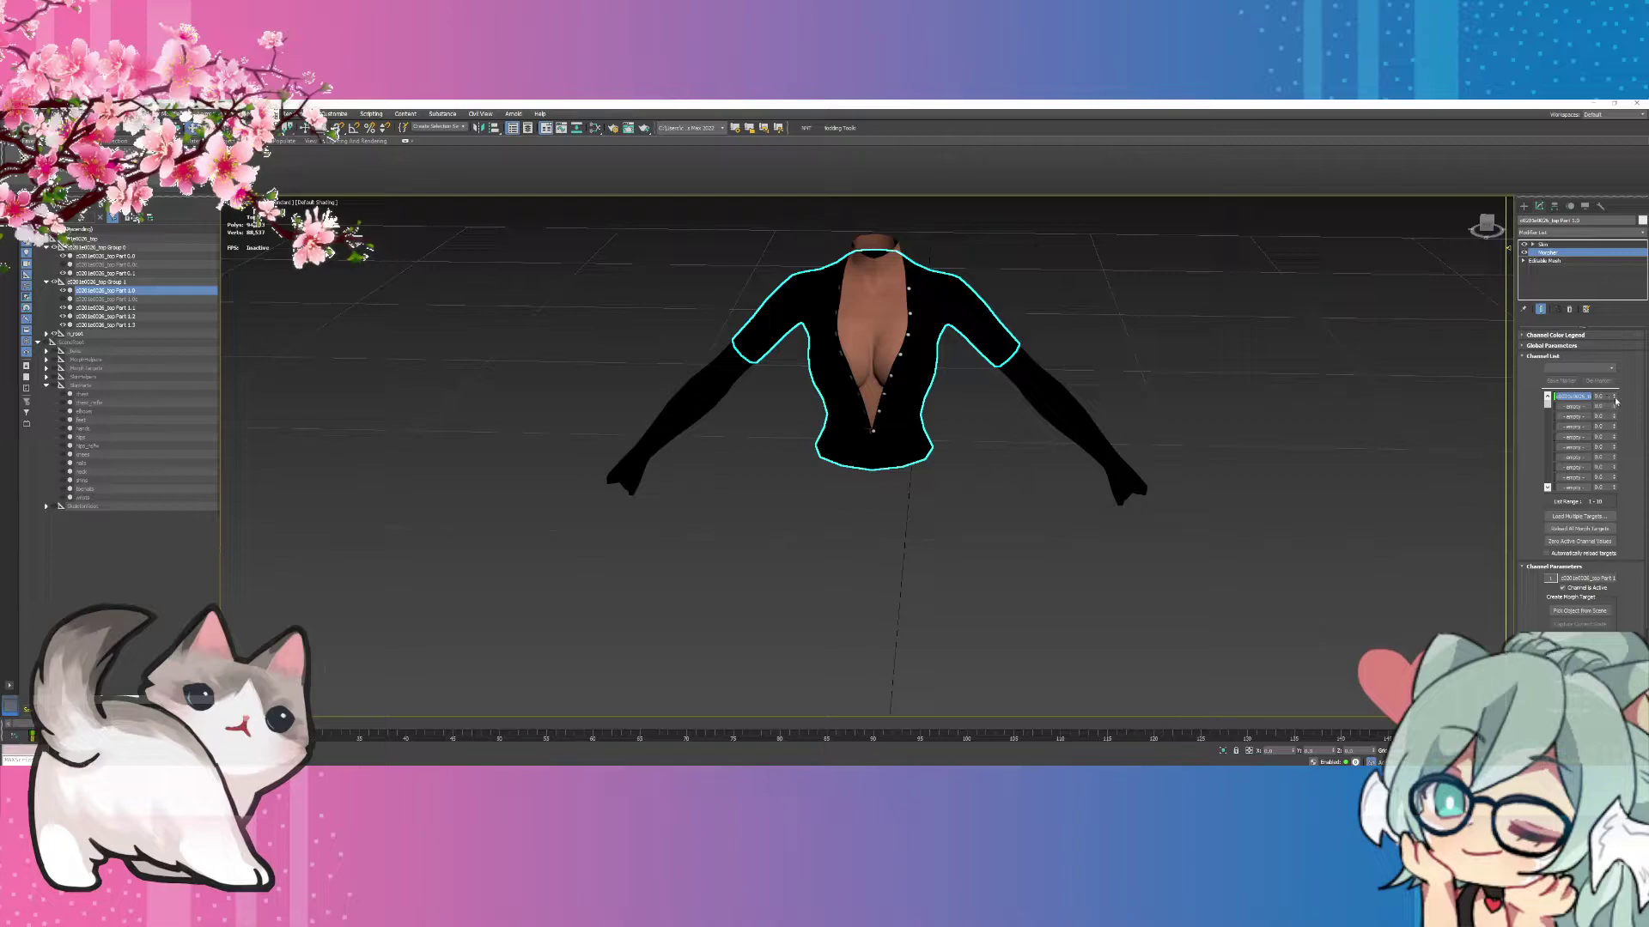
{"action": "left_click_drag", "start_coordinate": [1615, 400], "coordinate": [1619, 288]}
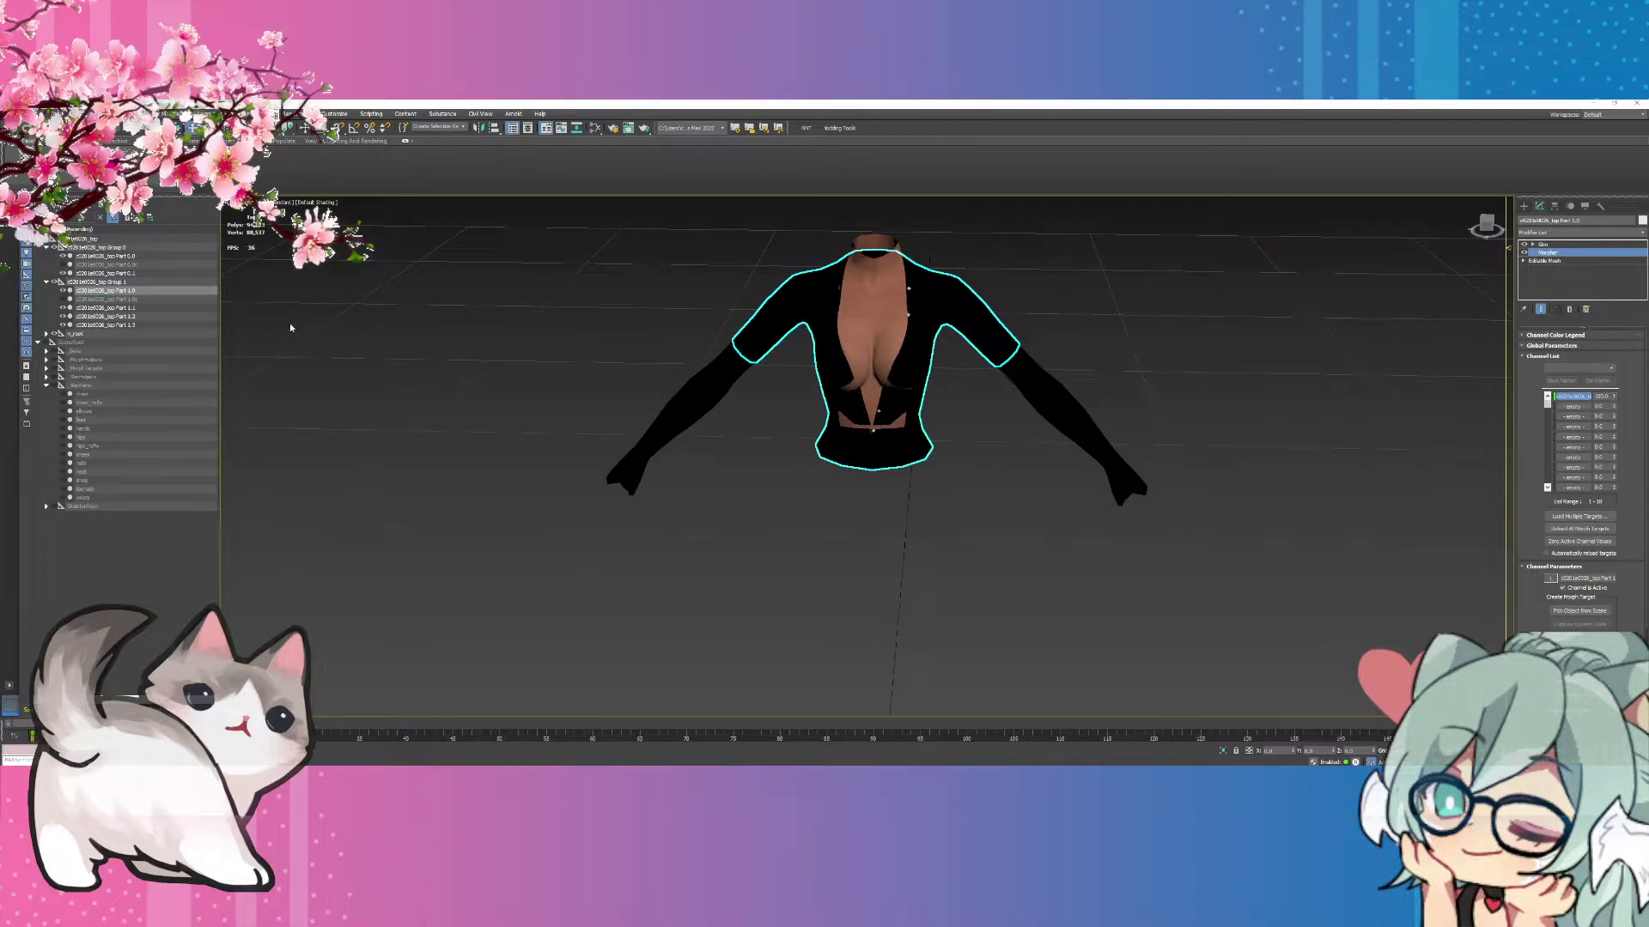
Hide the original Part 0.0 mesh and switch the viewport shading to Clay to inspect the morphed top up close.
{"action": "left_click", "coordinate": [62, 256]}
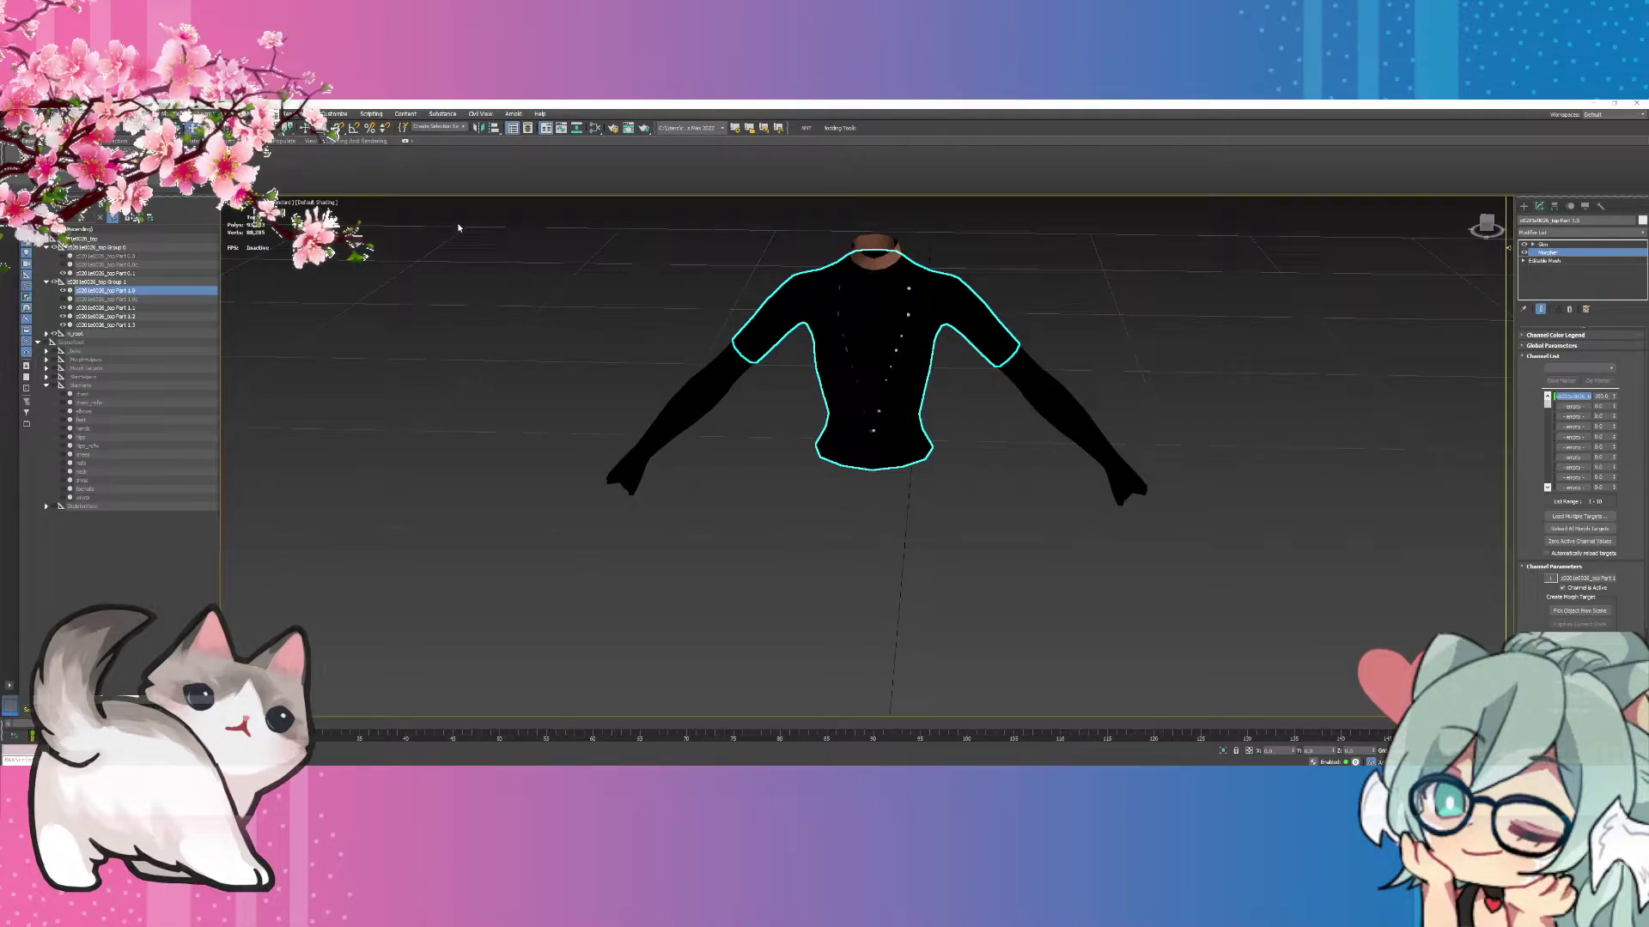
{"action": "left_click", "coordinate": [316, 203]}
{"action": "left_click", "coordinate": [331, 268]}
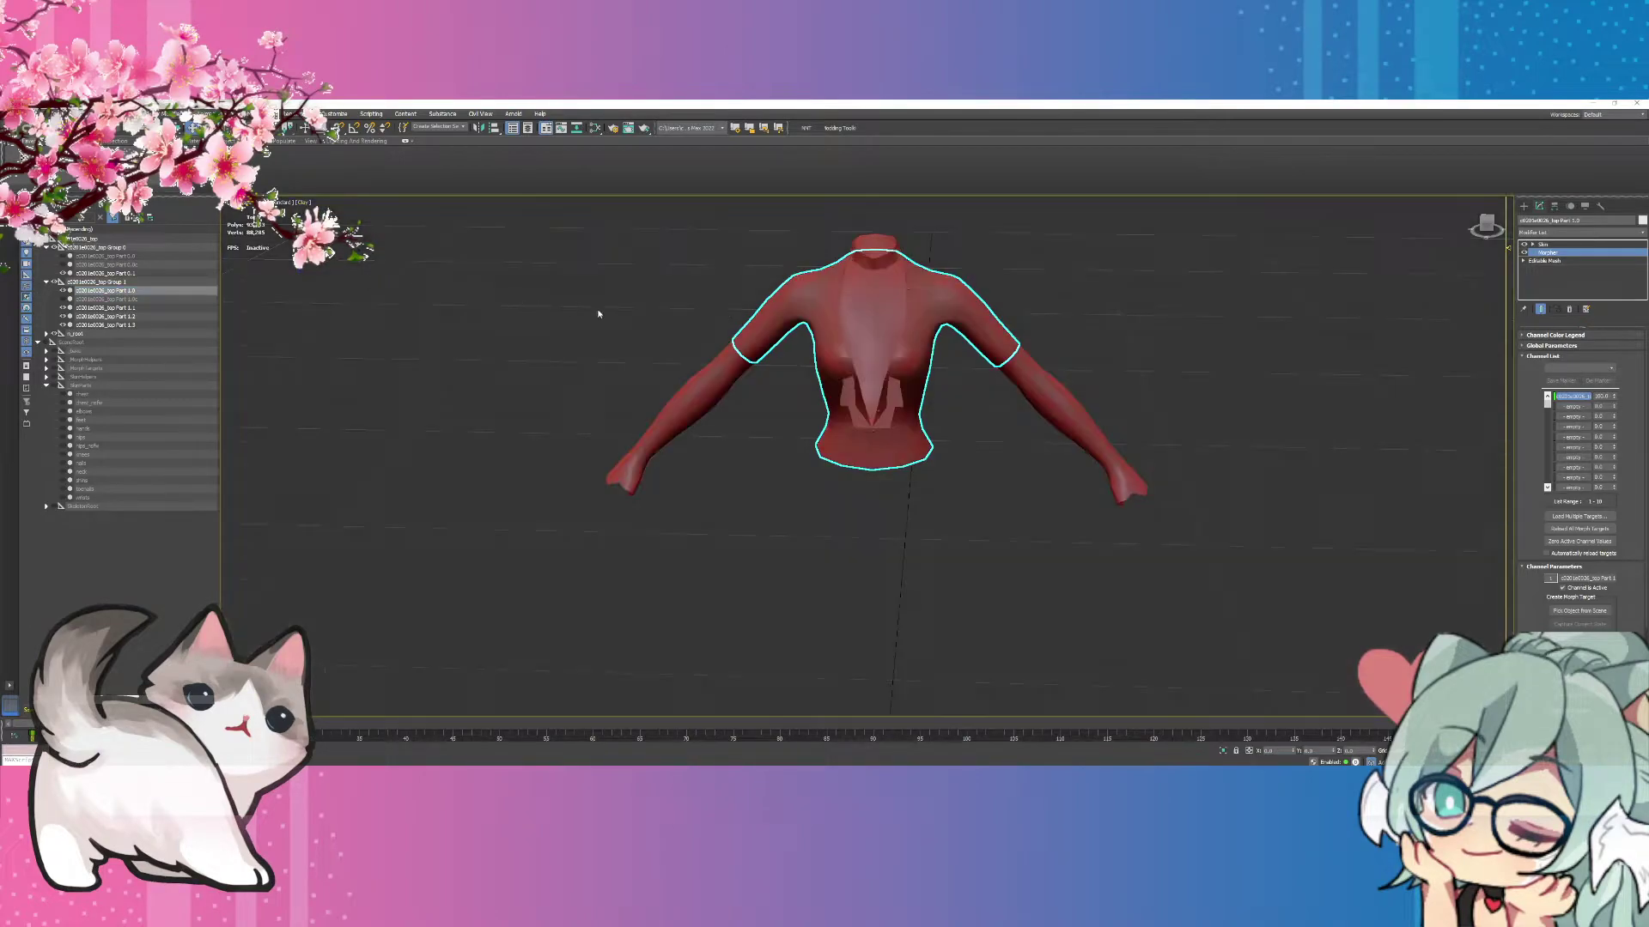
{"action": "scroll", "coordinate": [873, 361], "scroll_direction": "up", "scroll_amount": 5}
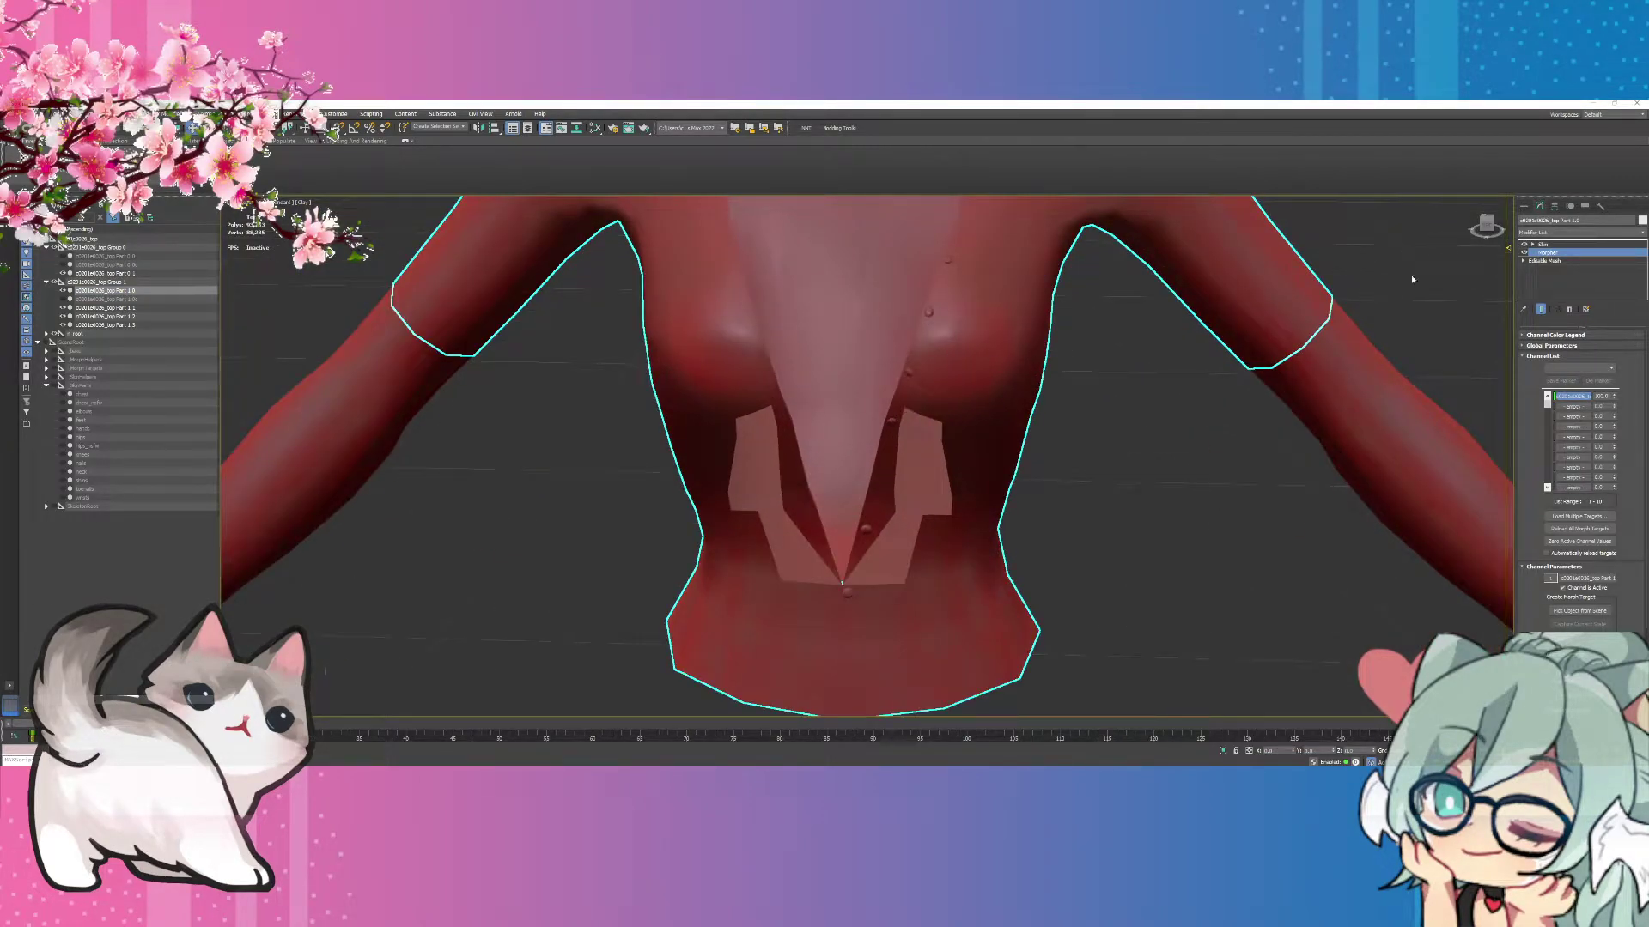
{"action": "middle_click_drag", "start_coordinate": [974, 335], "coordinate": [848, 353], "text": "alt"}
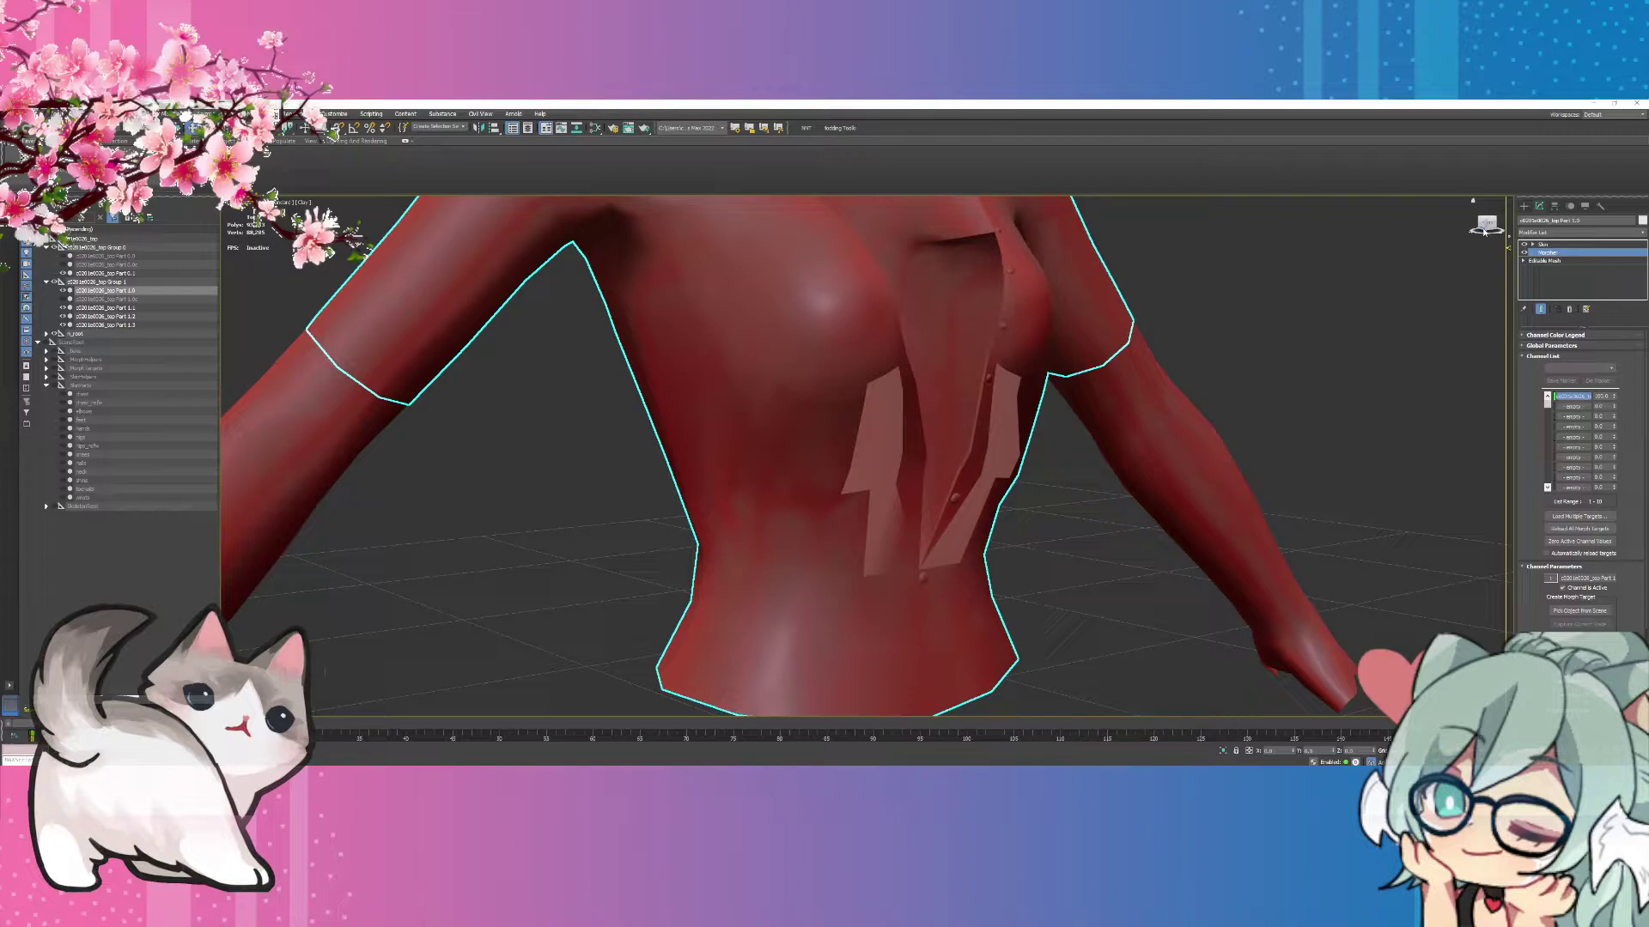
Switch to the other open 3ds Max scene with the white halter top and hide its skeleton bones.
{"action": "middle_click_drag", "start_coordinate": [849, 353], "coordinate": [849, 353], "text": "alt"}
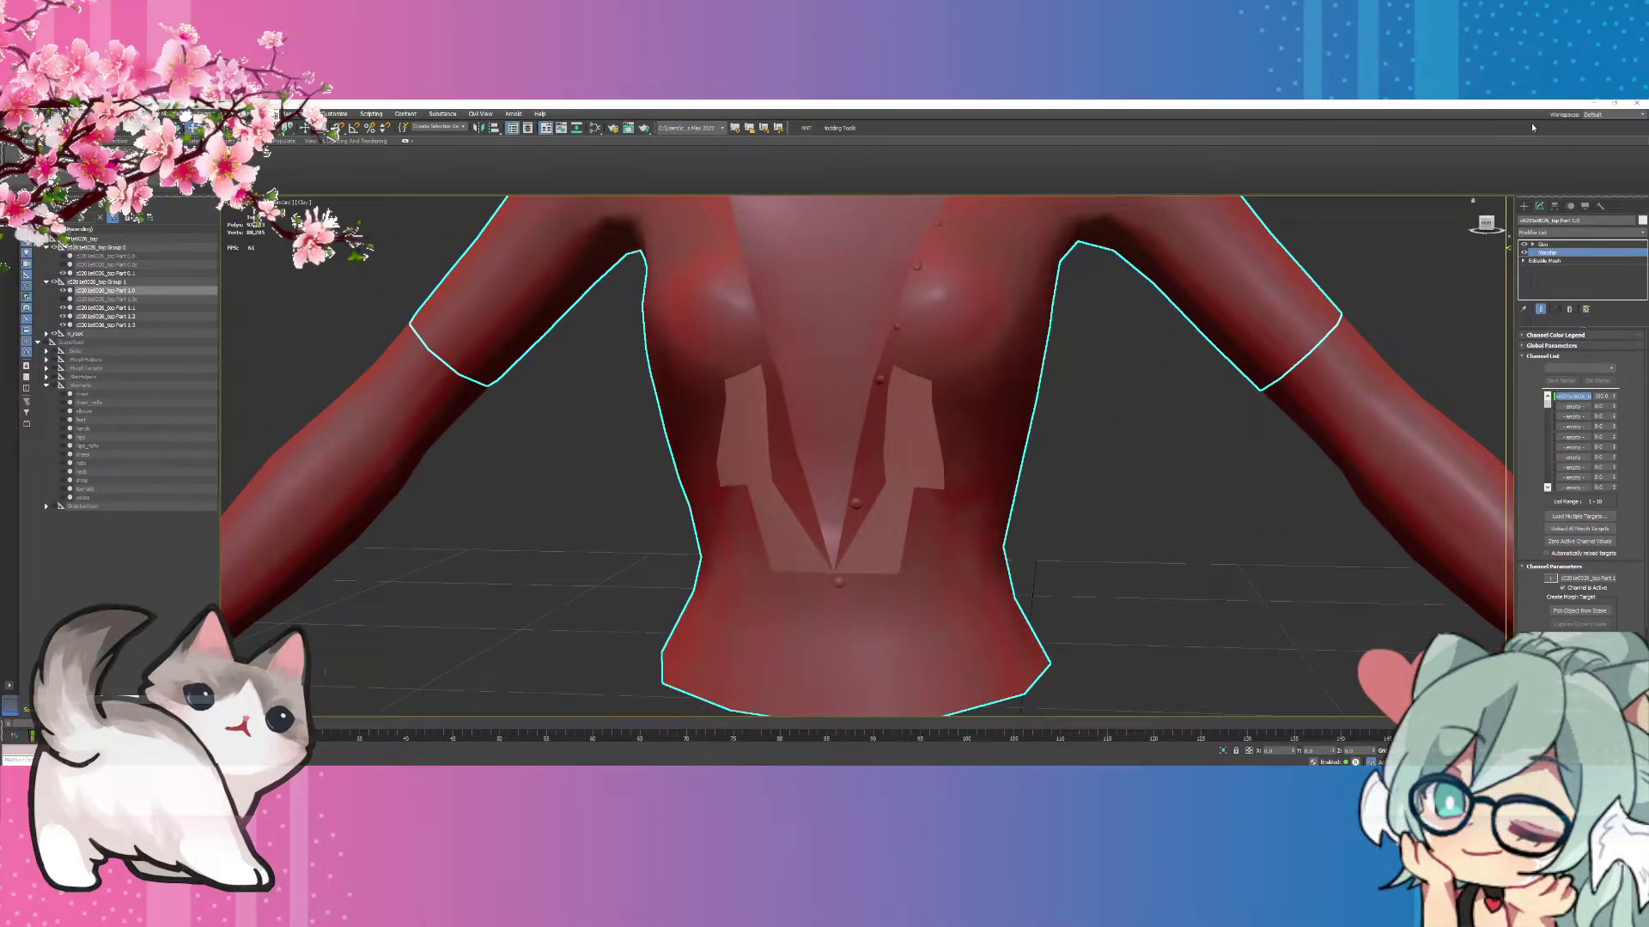
{"action": "left_click", "coordinate": [1593, 103]}
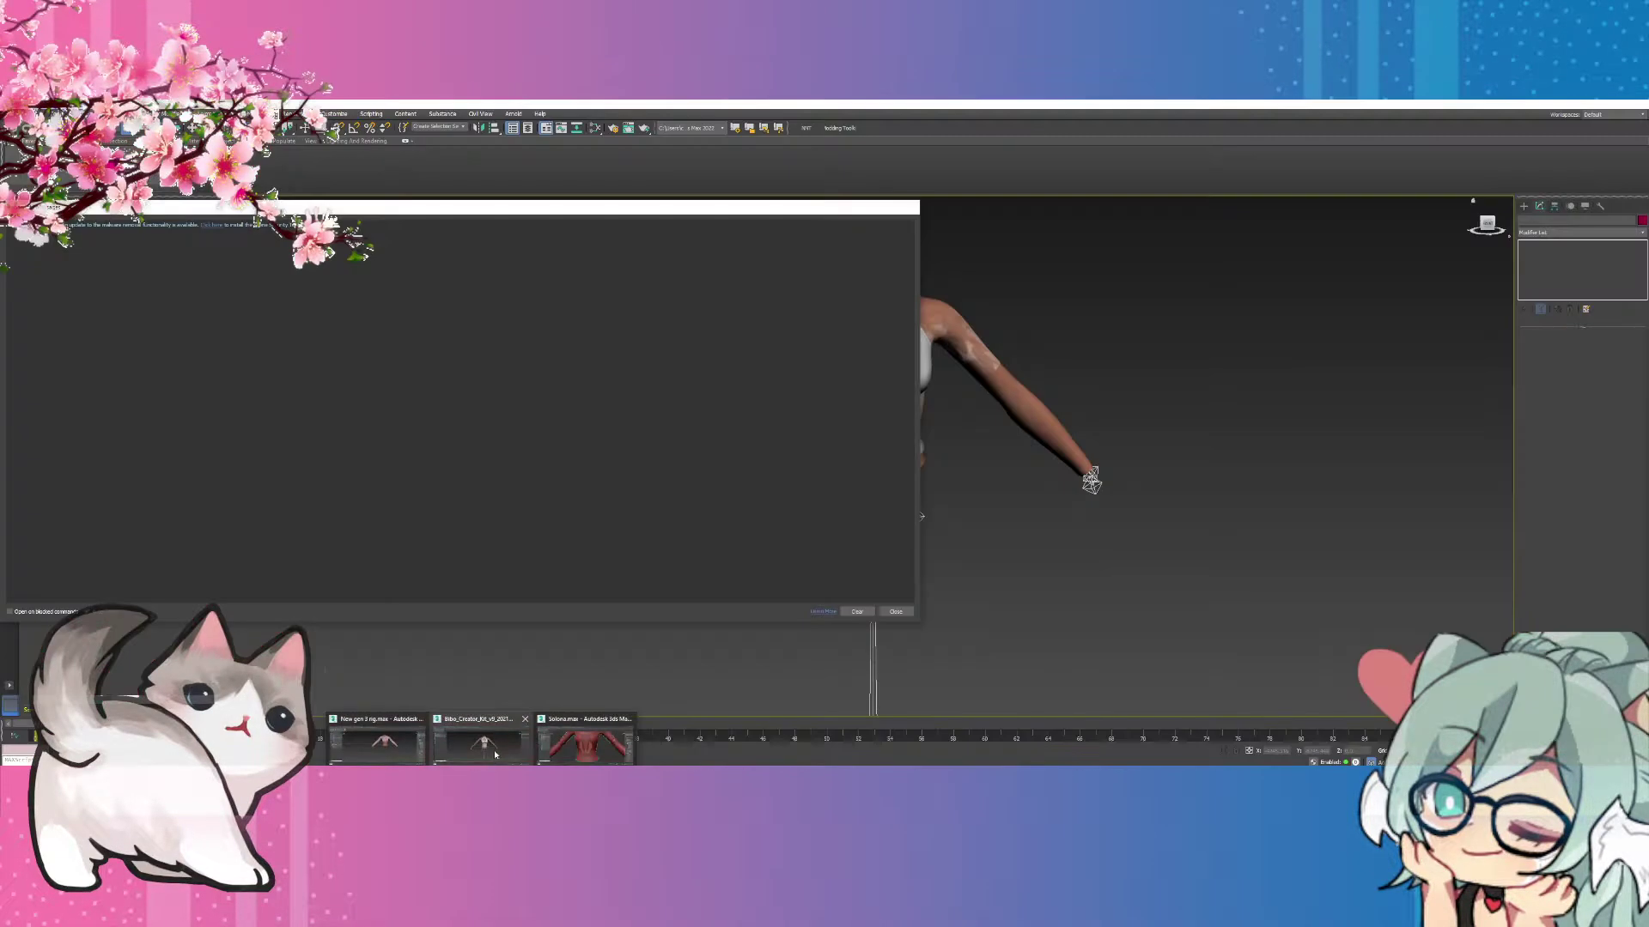
{"action": "left_click", "coordinate": [494, 755]}
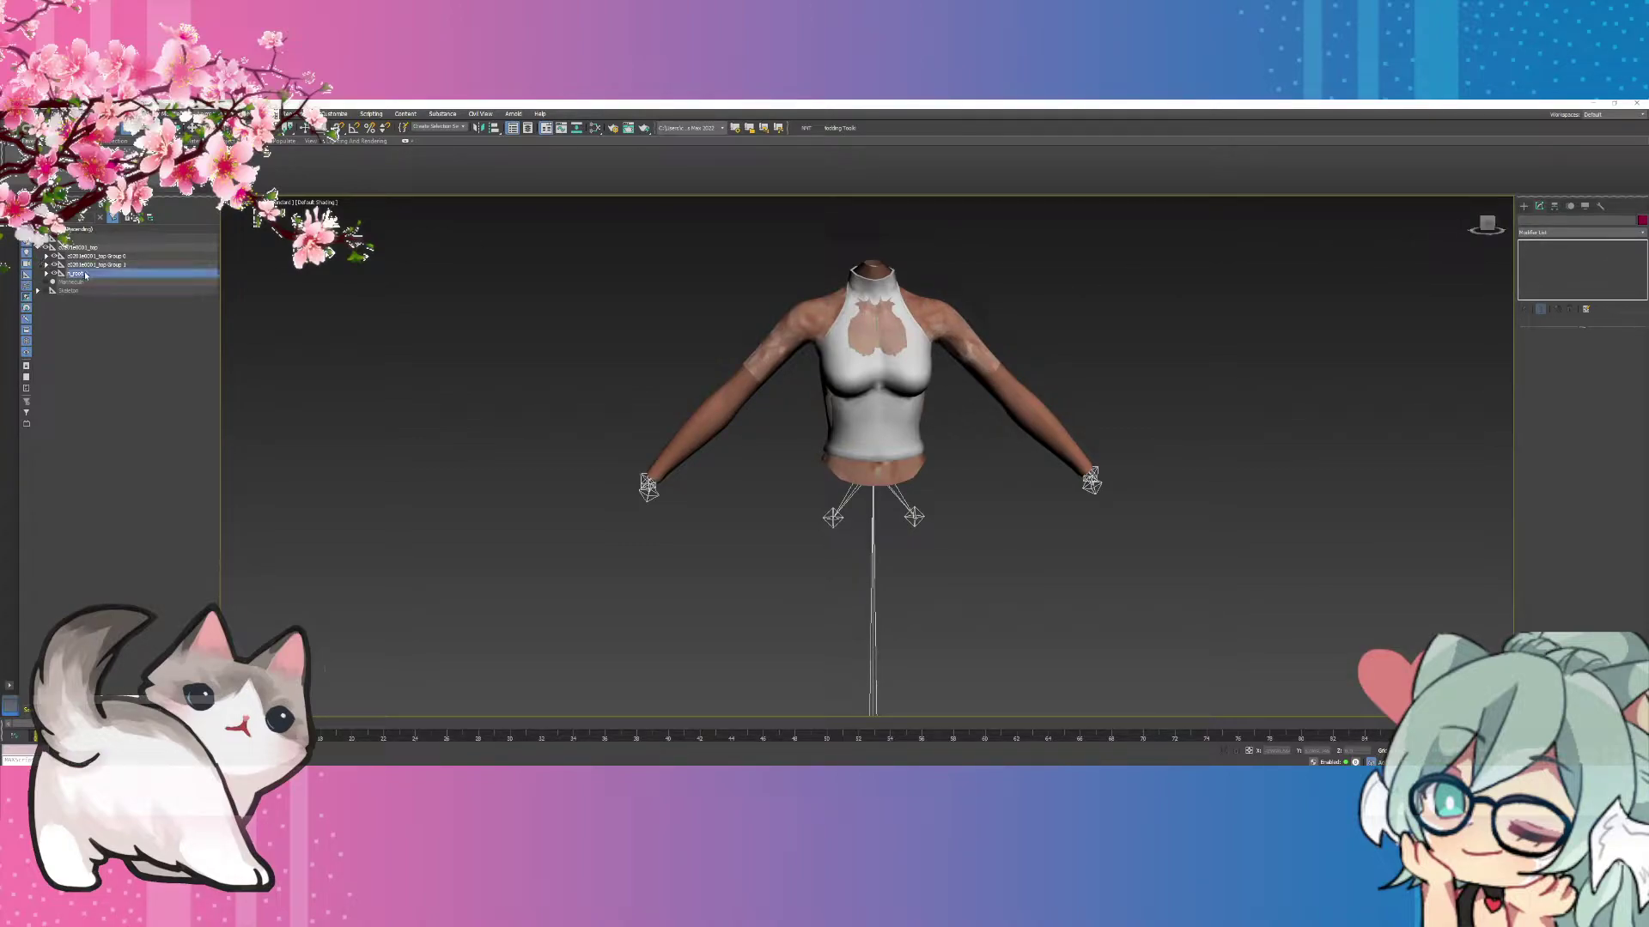
{"action": "left_click", "coordinate": [48, 272]}
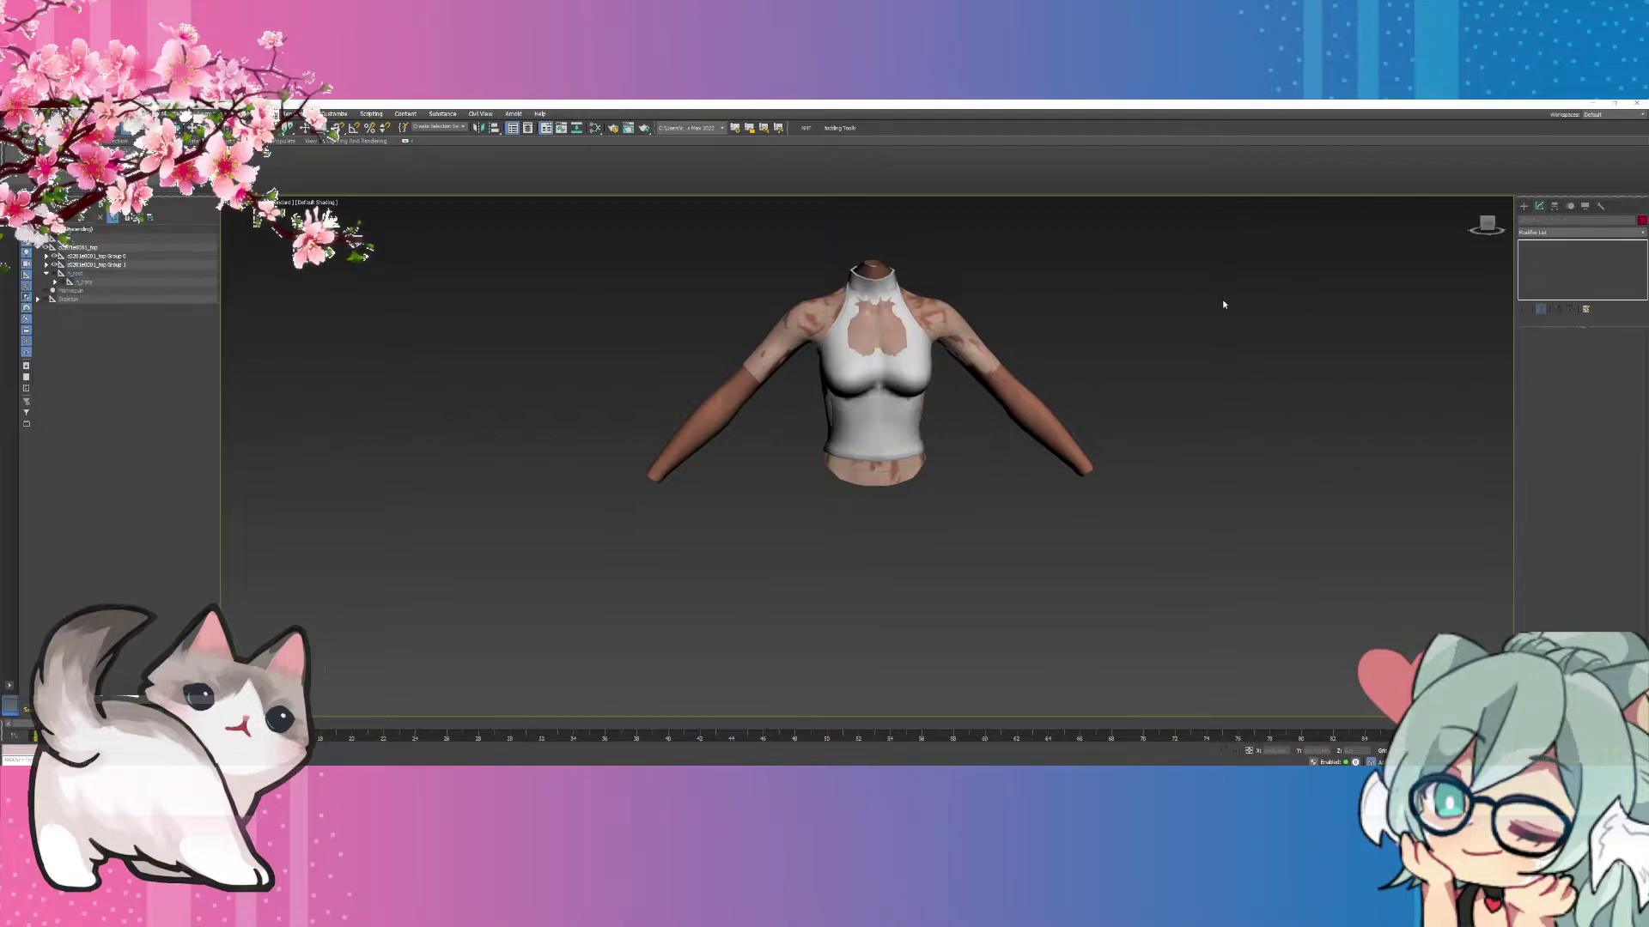
{"action": "left_click_drag", "start_coordinate": [1474, 222], "coordinate": [1430, 223]}
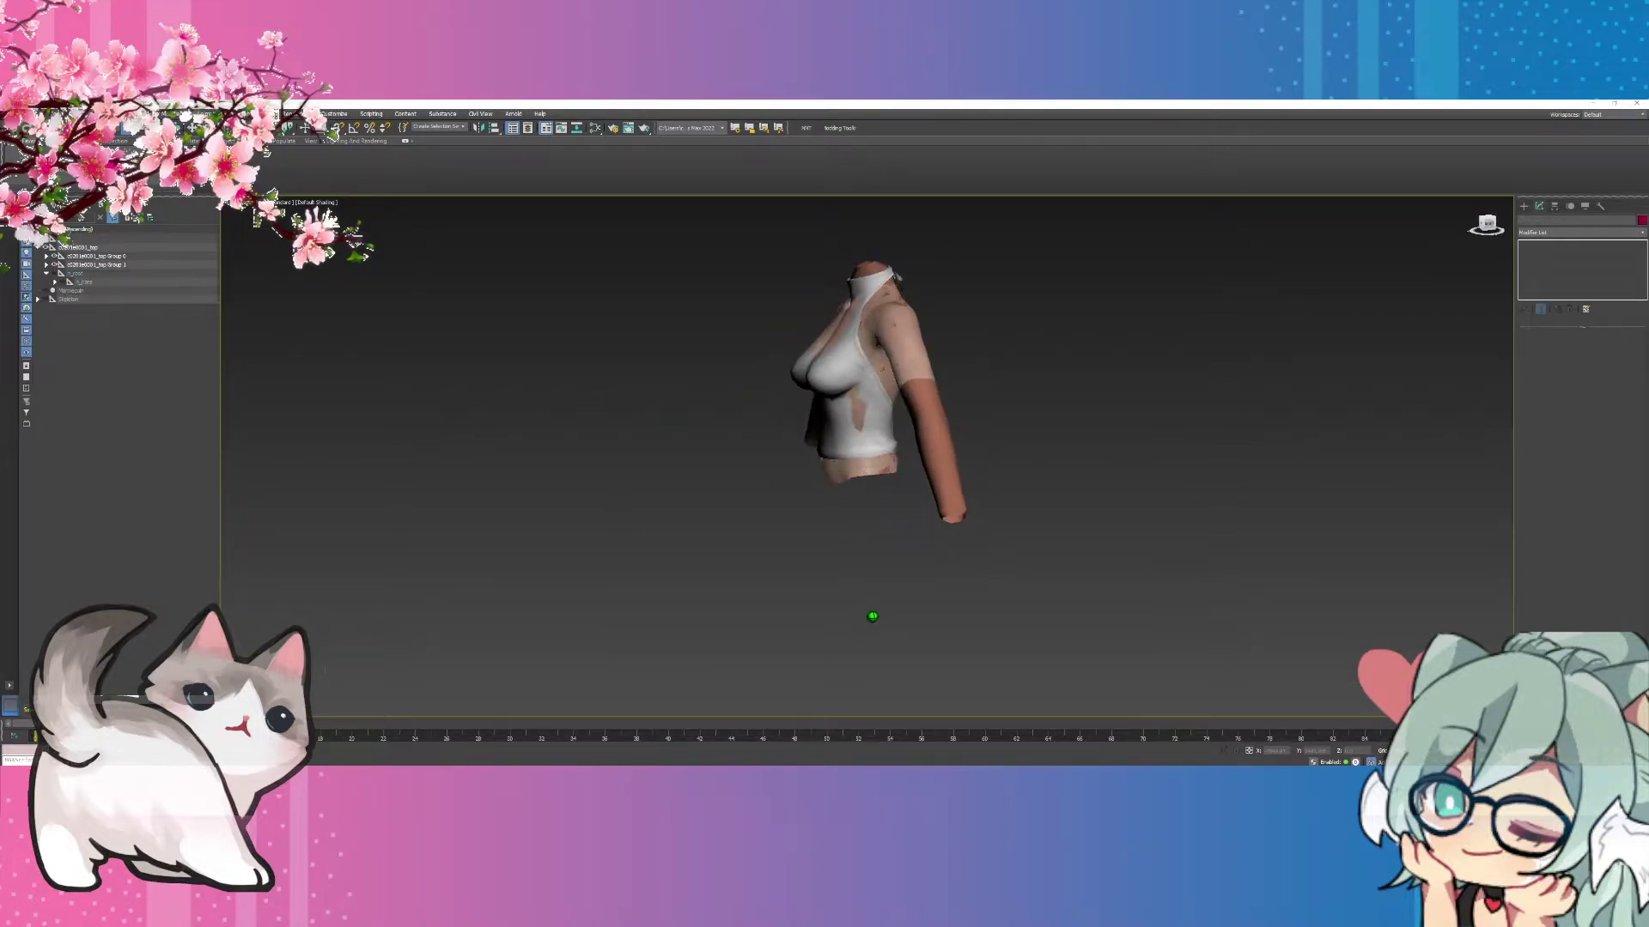
Clone the Part 0.0 mesh in Group 0 as a copy, ending its name with "c".
{"action": "left_click", "coordinate": [46, 257]}
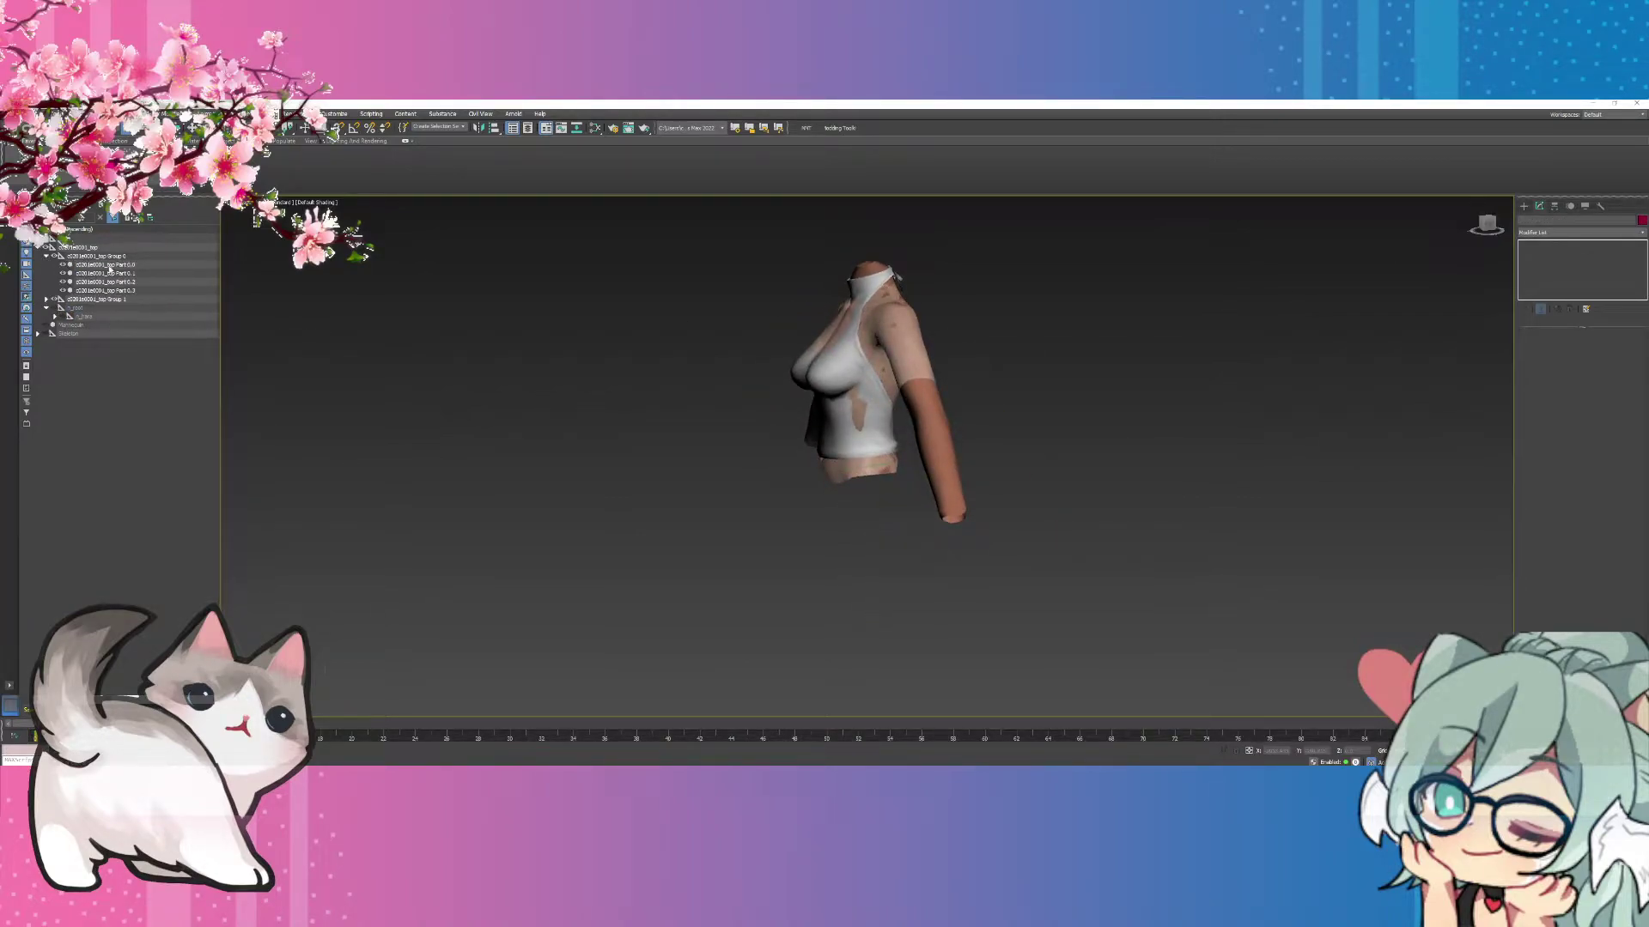
{"action": "left_click", "coordinate": [109, 265]}
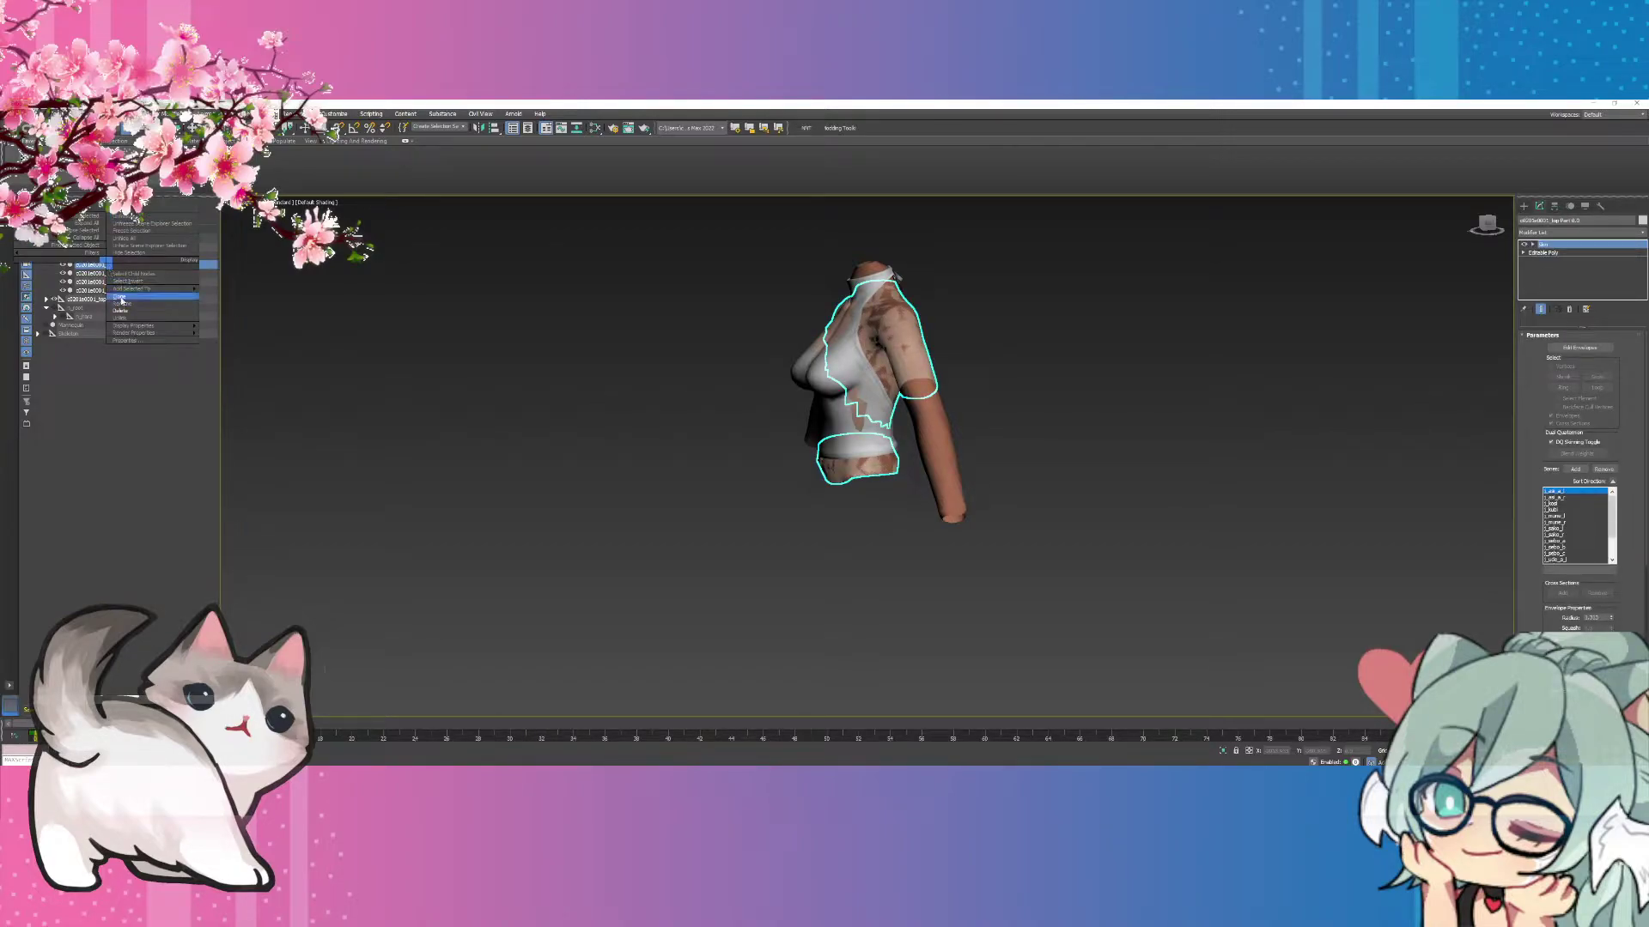
{"action": "key", "text": "ctrl+v"}
{"action": "left_click", "coordinate": [788, 414]}
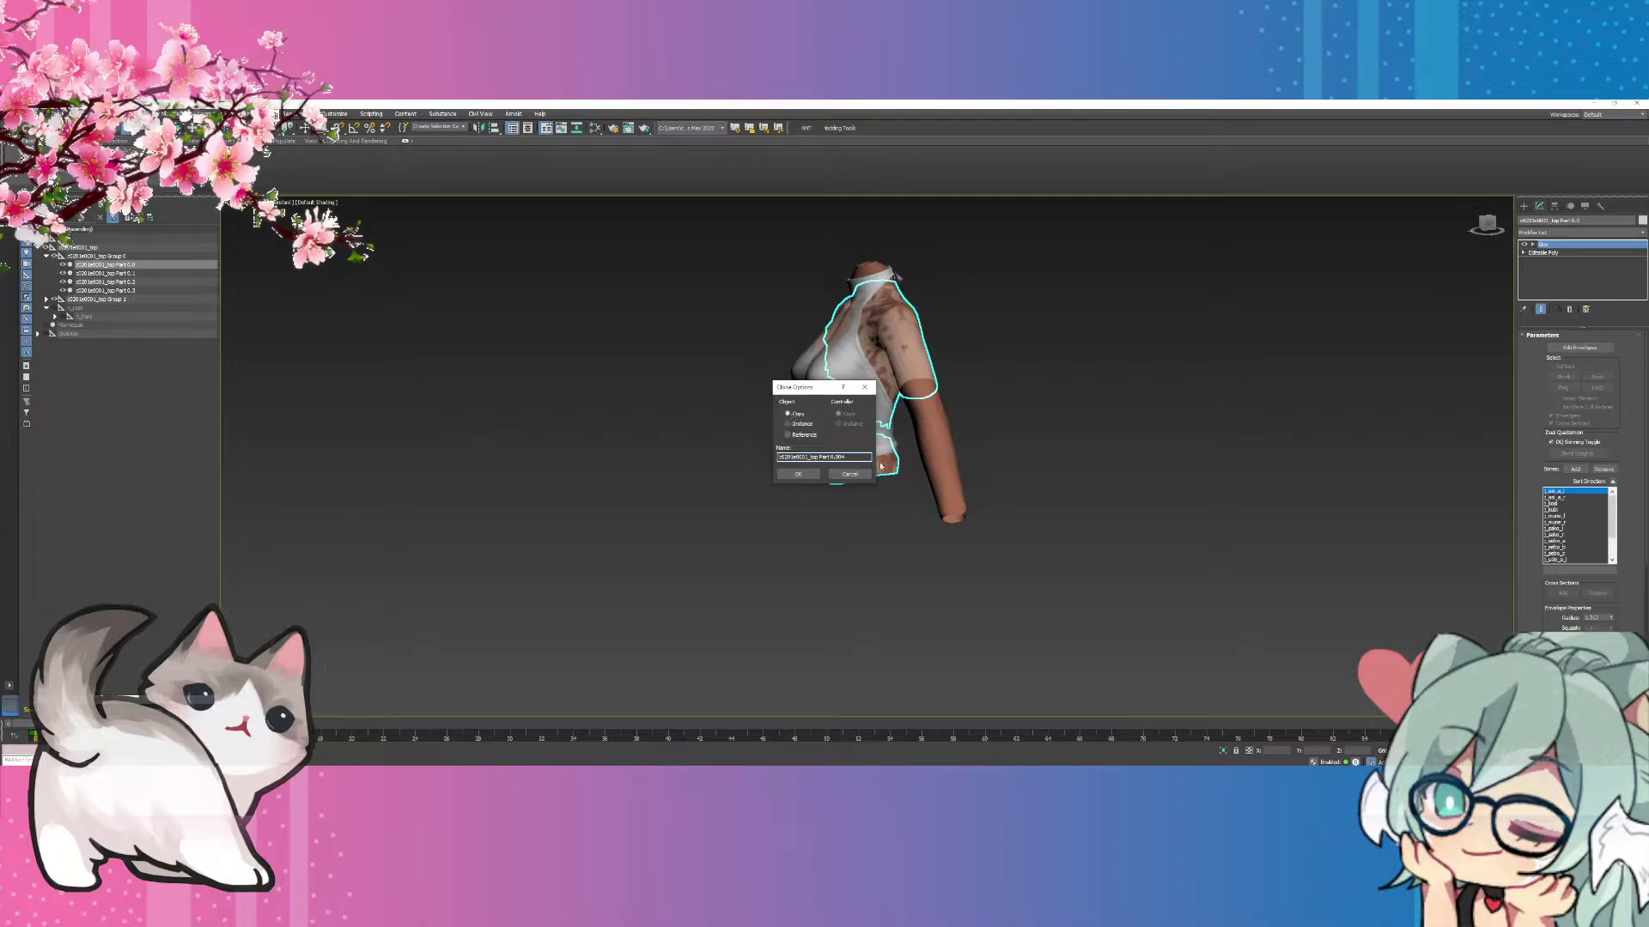
{"action": "left_click_drag", "start_coordinate": [856, 459], "coordinate": [839, 457]}
{"action": "type", "text": "c"}
{"action": "left_click", "coordinate": [798, 474]}
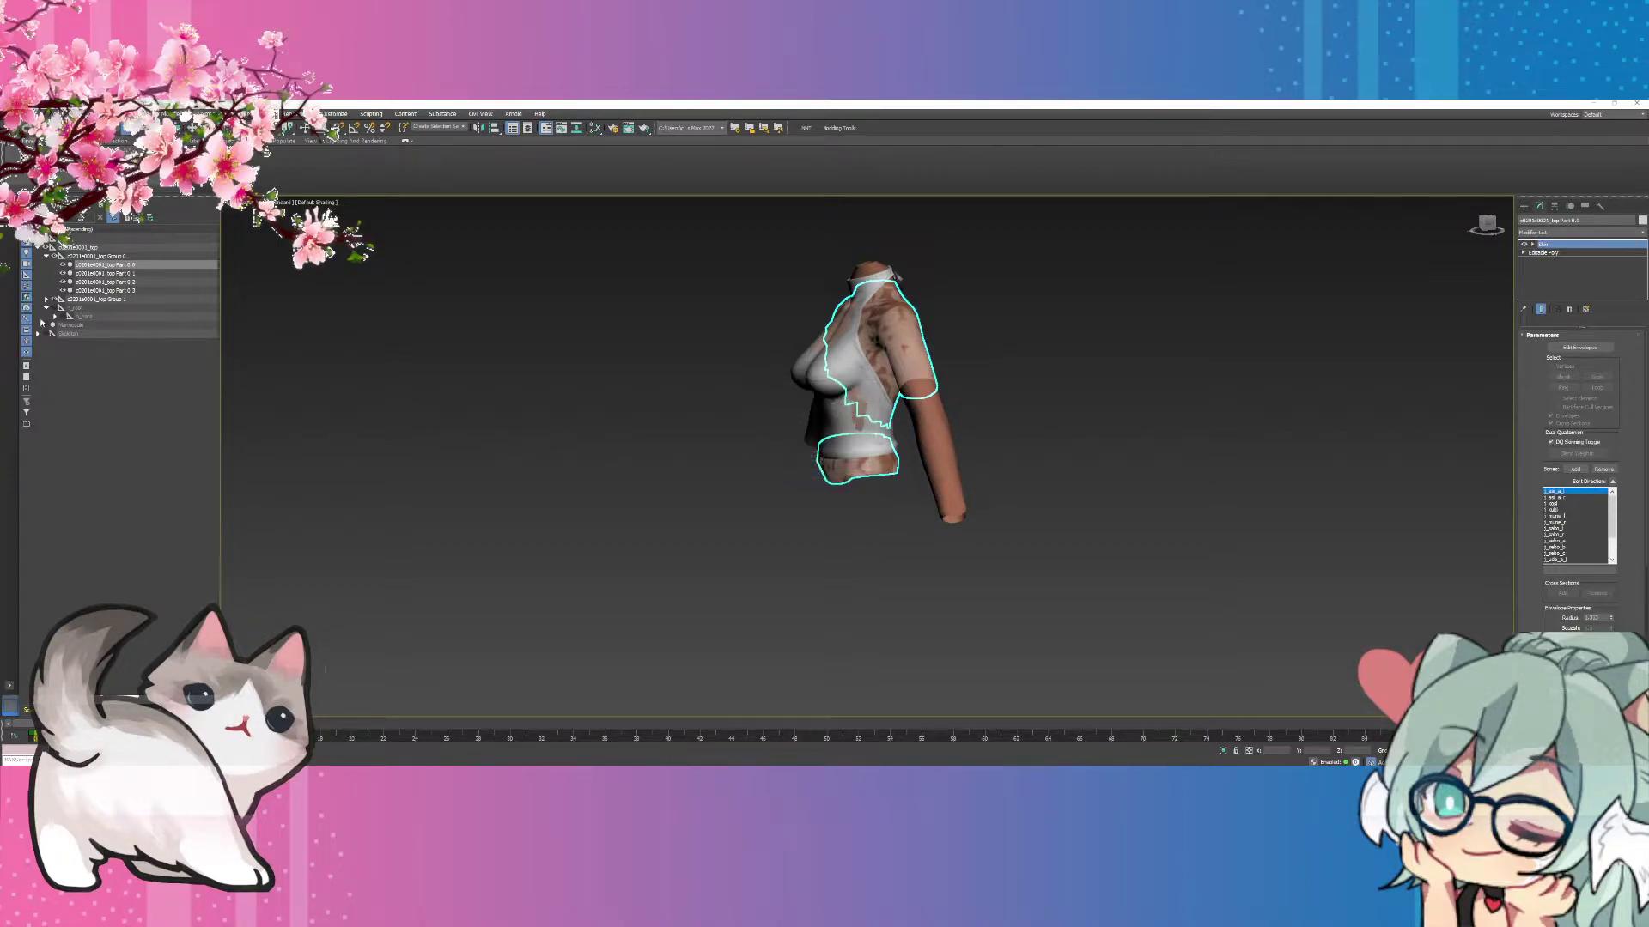
Hide the Part 1.1 mesh in Group 1 and clone Part 1.0 as a copy.
{"action": "left_click", "coordinate": [46, 308]}
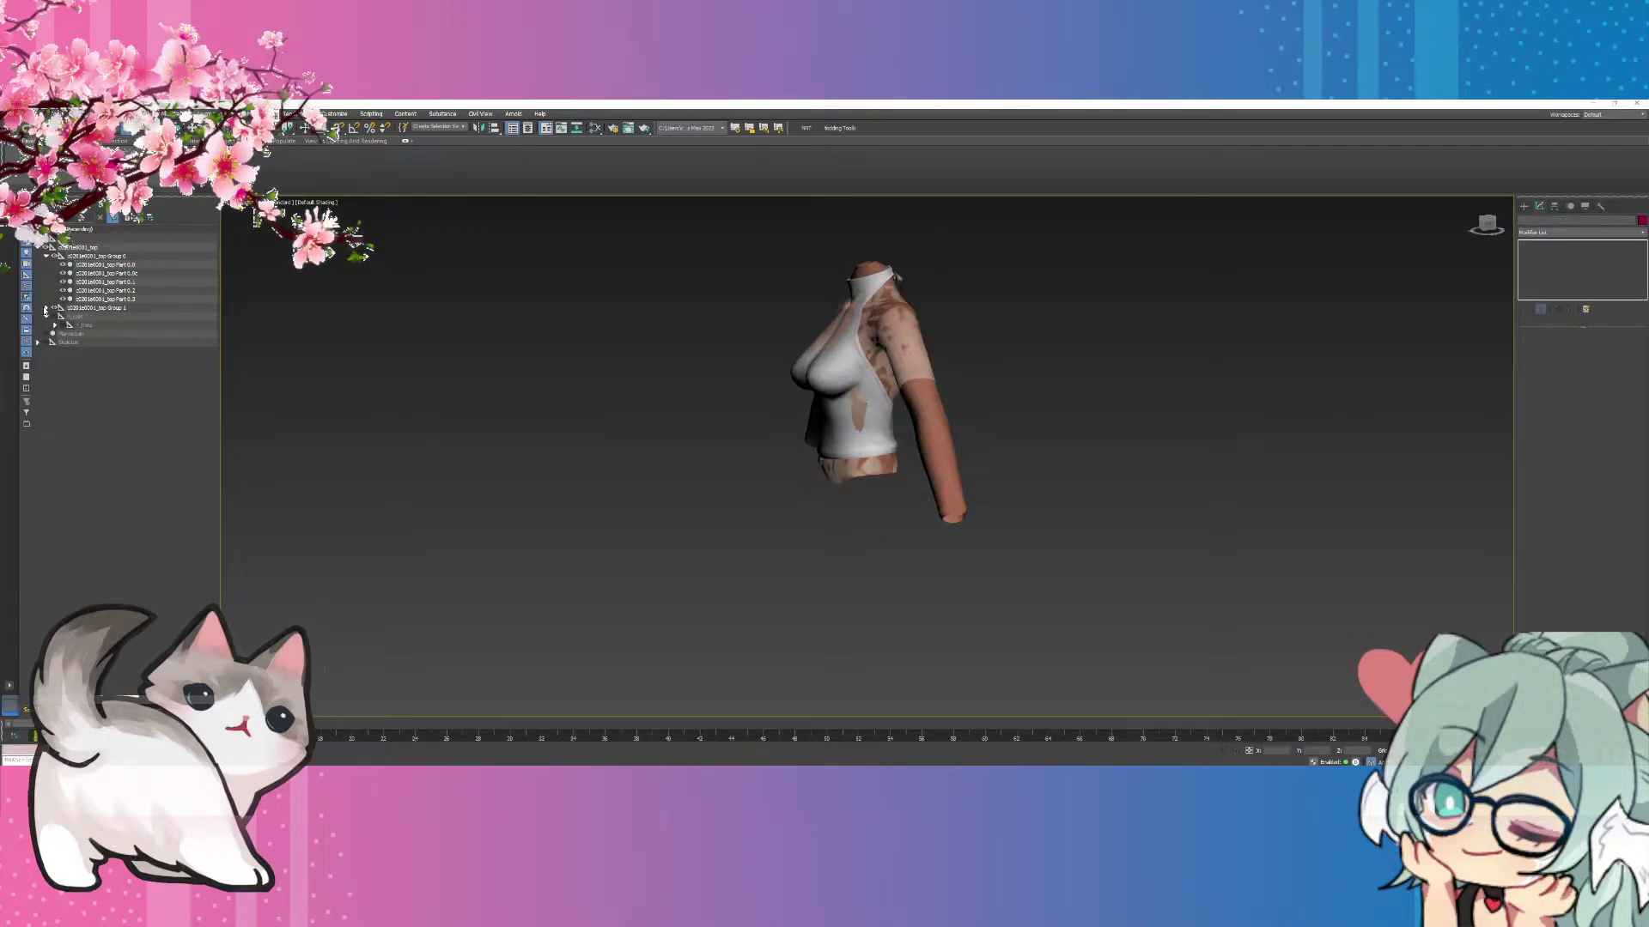
{"action": "left_click", "coordinate": [47, 309]}
{"action": "left_click", "coordinate": [102, 326]}
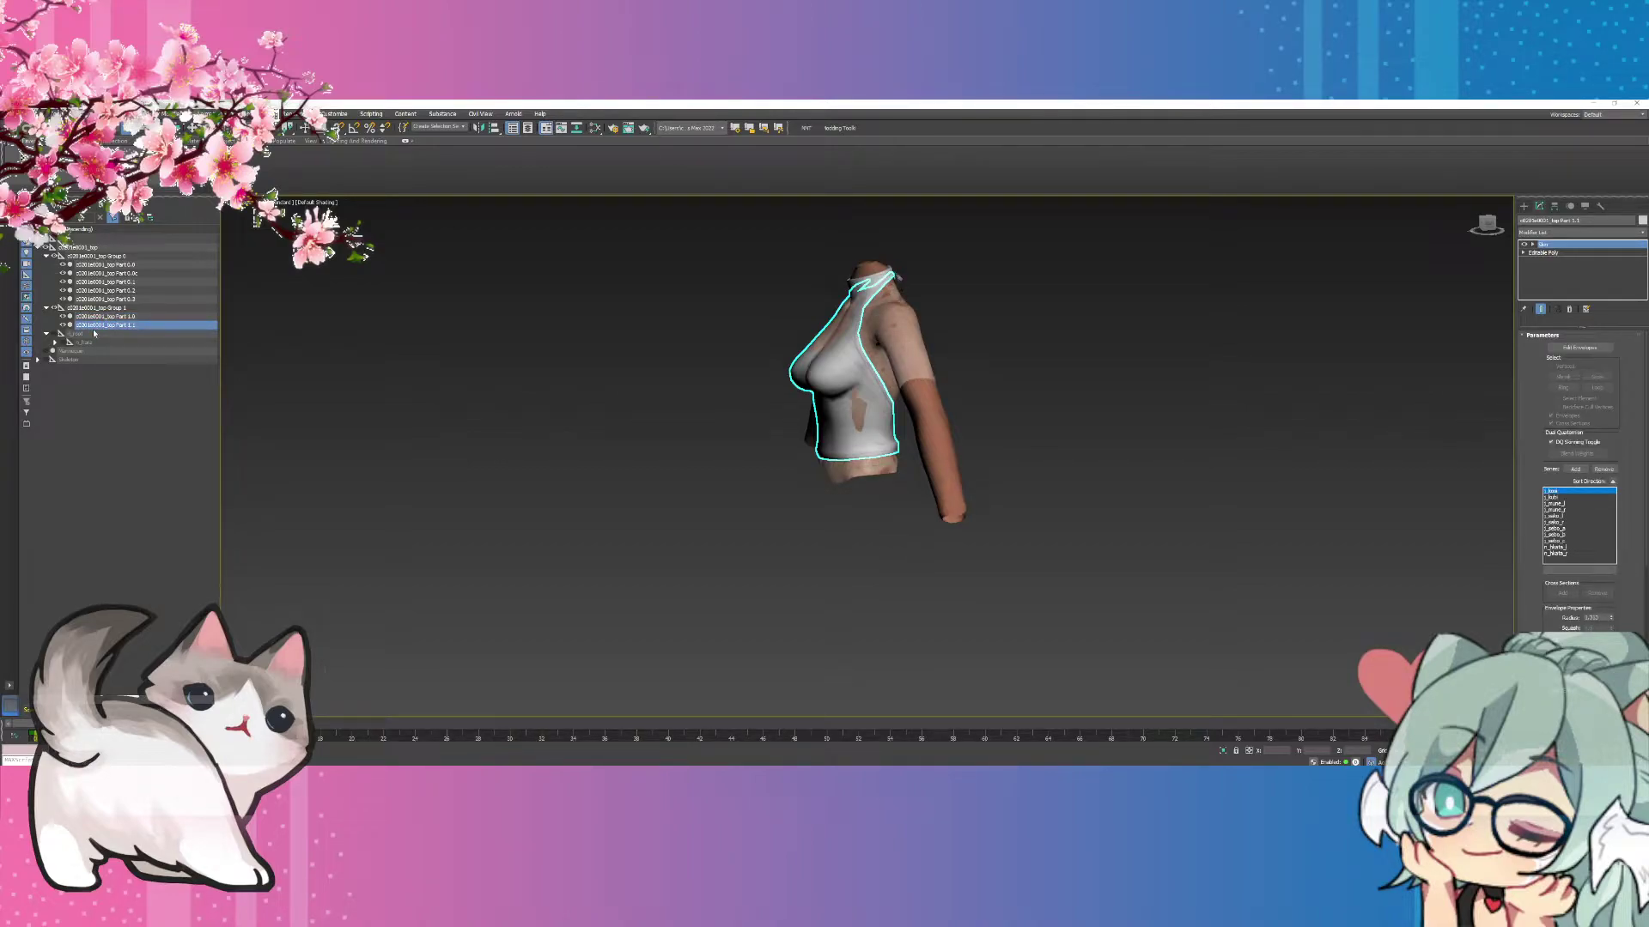
{"action": "left_click", "coordinate": [68, 327]}
{"action": "left_click", "coordinate": [100, 317]}
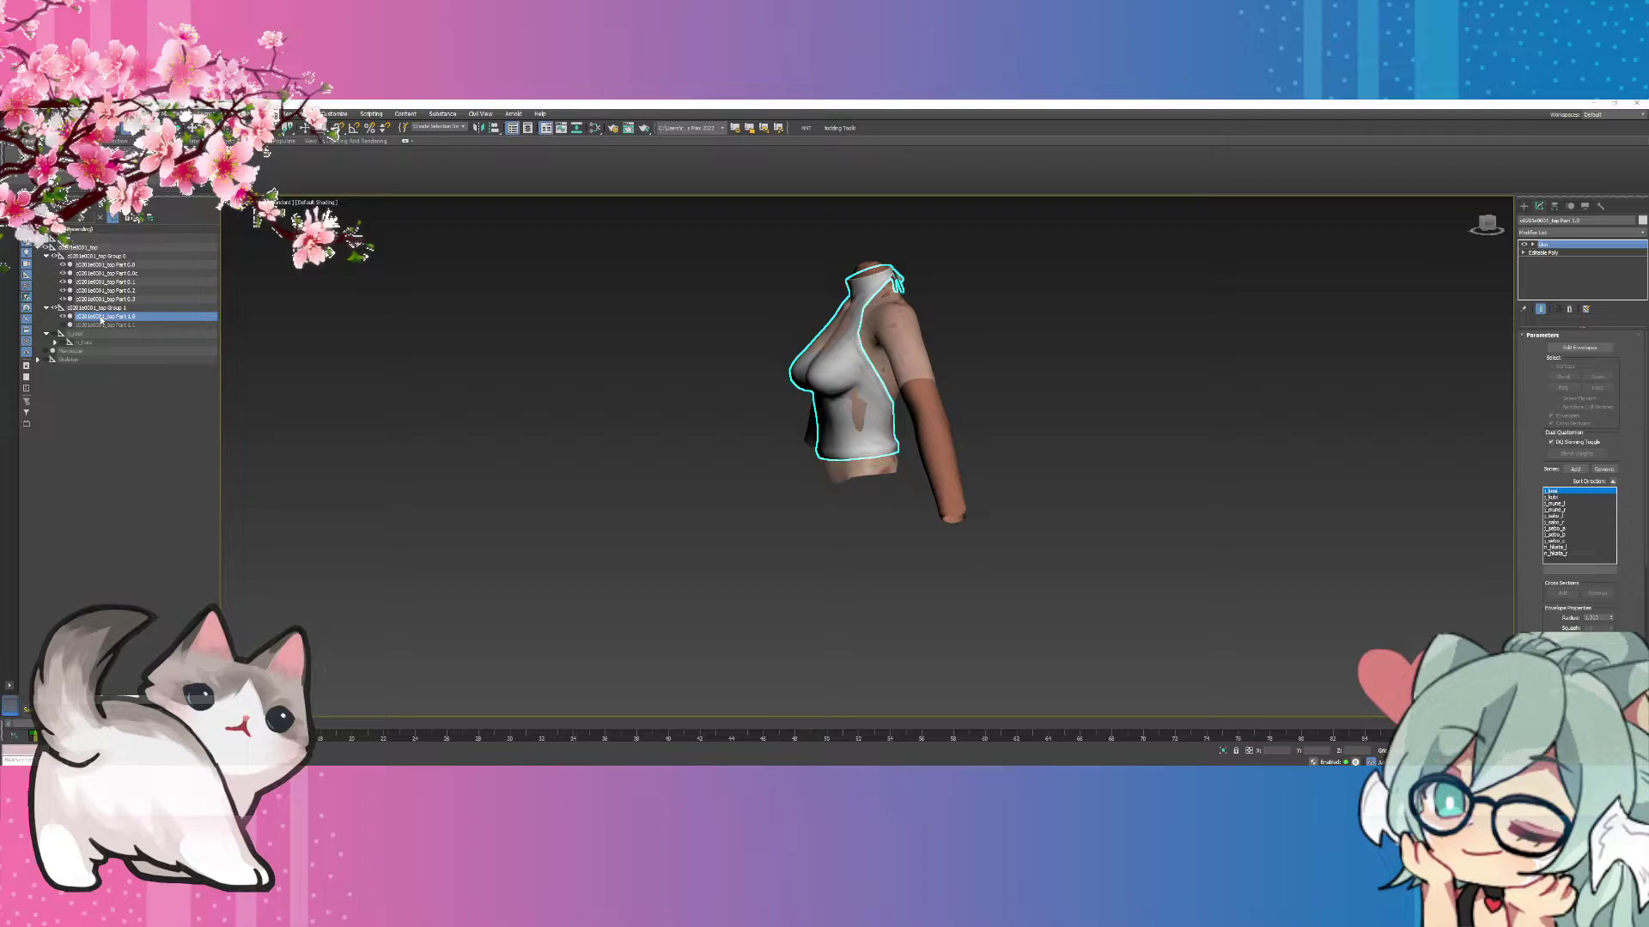
{"action": "key", "text": "ctrl+v"}
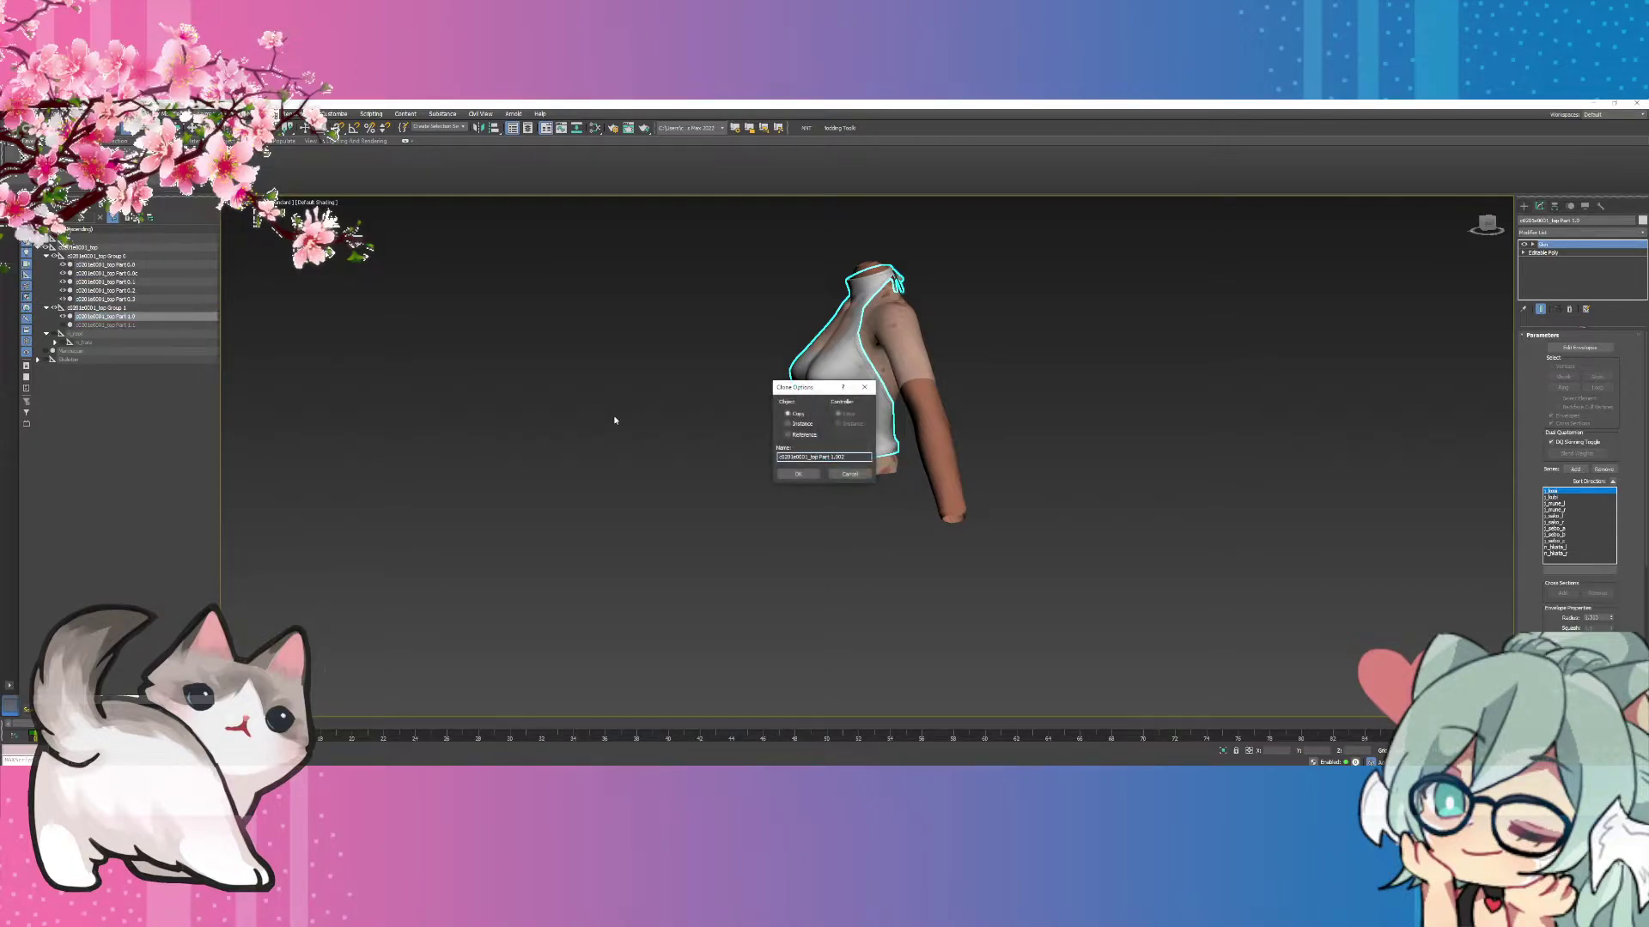
{"action": "left_click", "coordinate": [798, 474]}
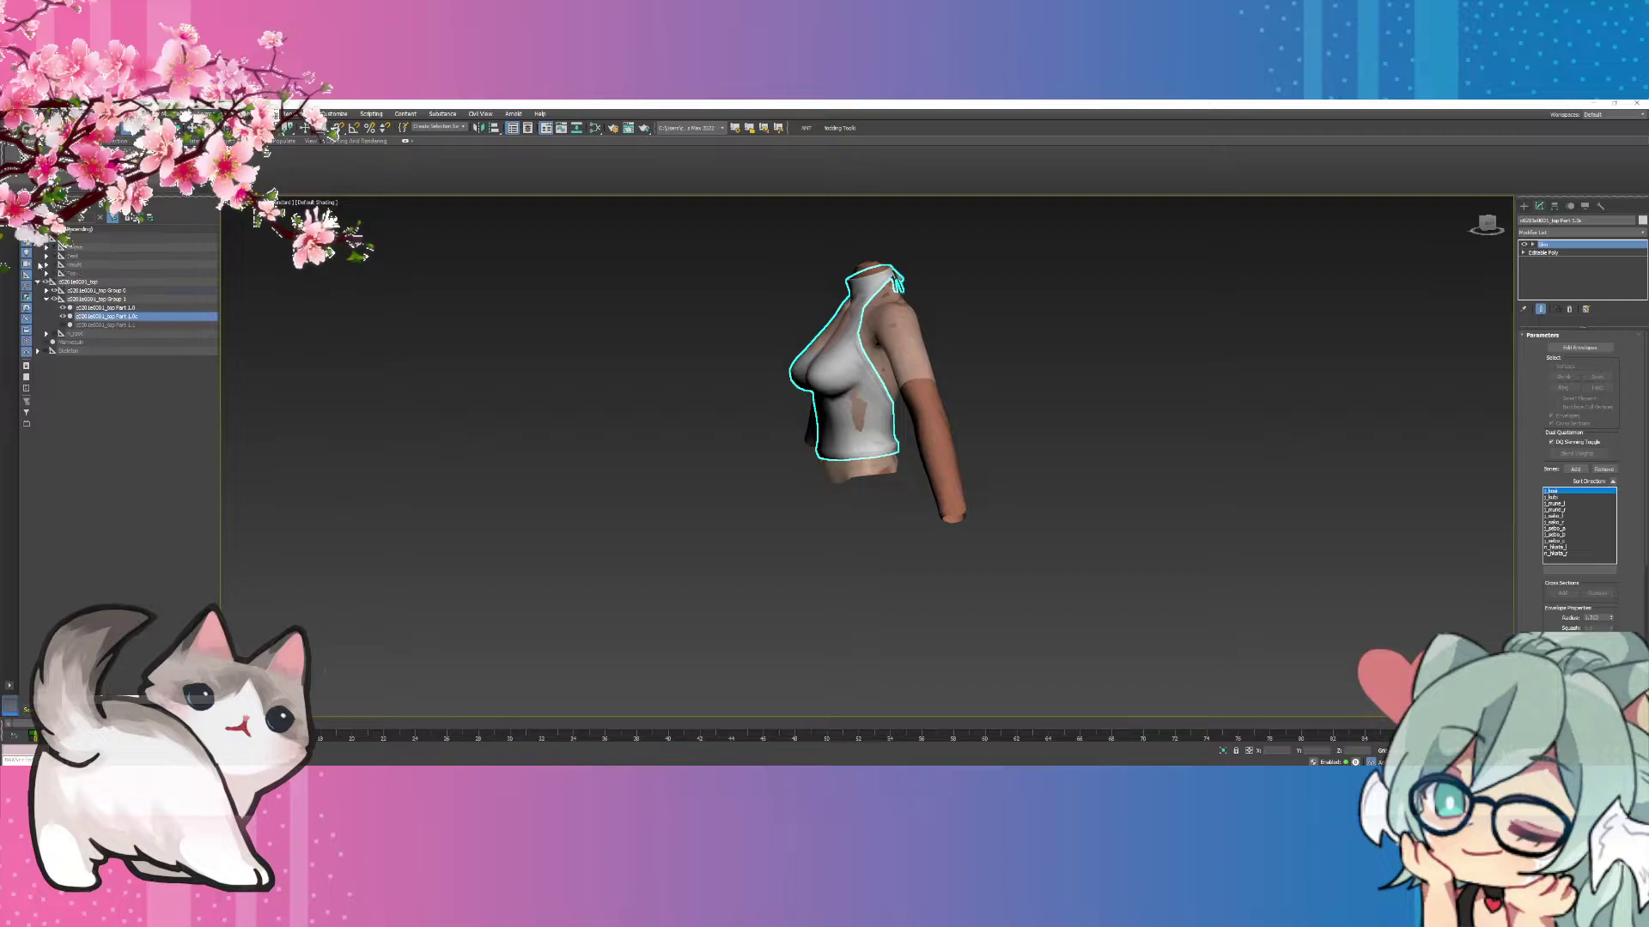
Replace the Skin modifier on the Part 1.0 clone with a Skin Wrap that uses the visible torso mesh.
{"action": "left_click", "coordinate": [46, 273]}
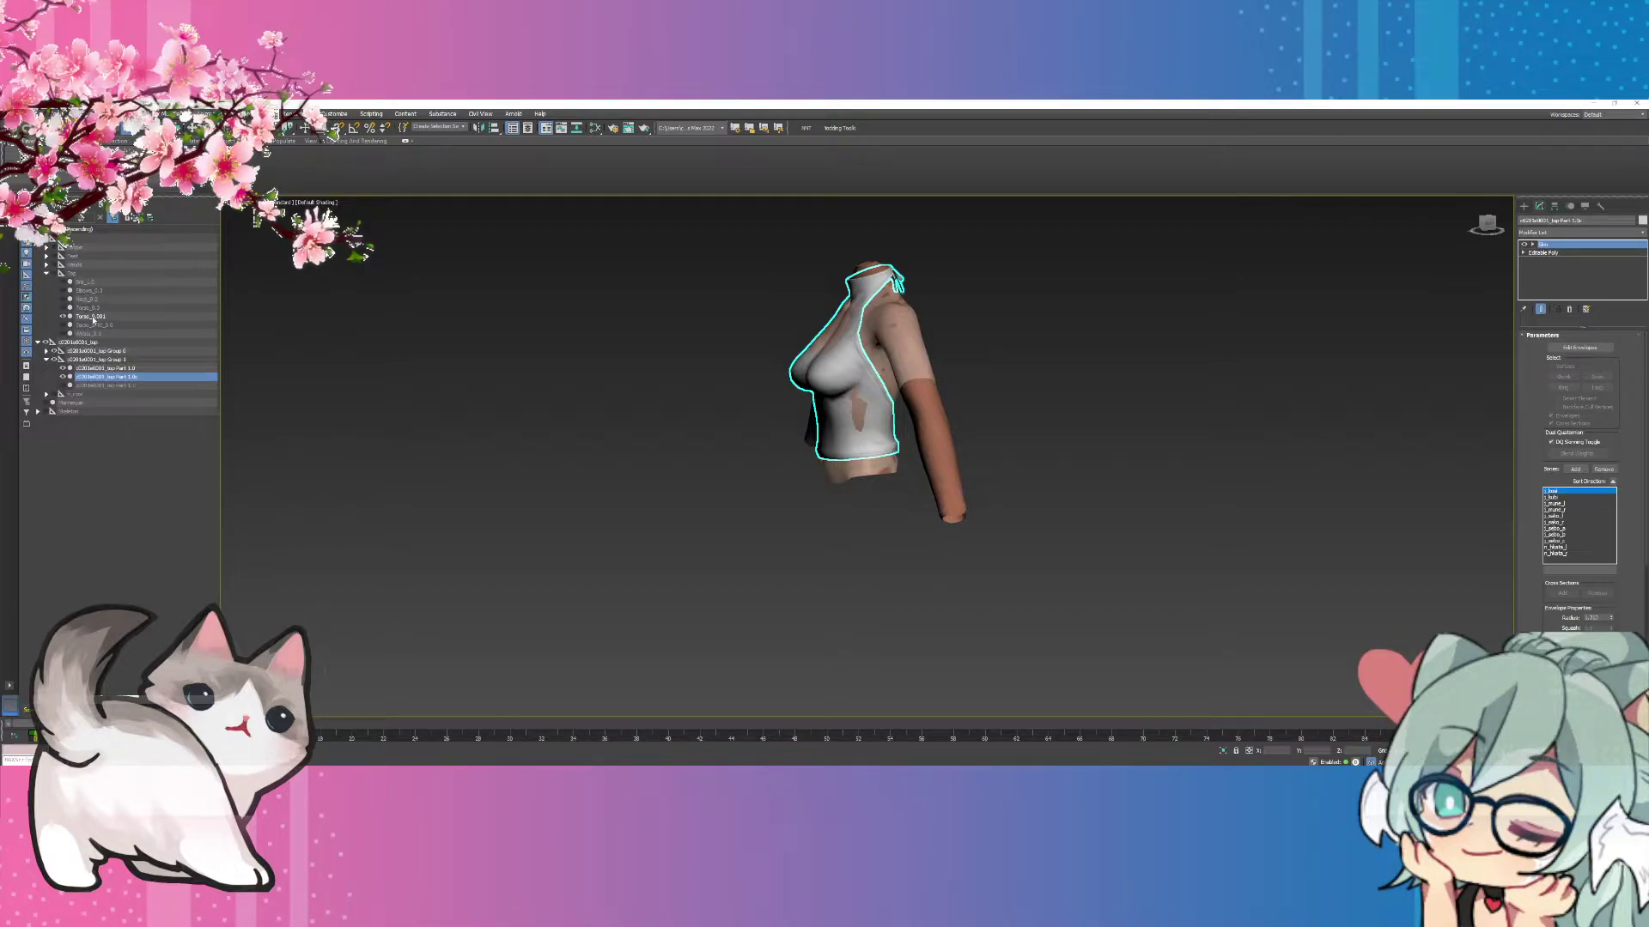
{"action": "left_click", "coordinate": [47, 351]}
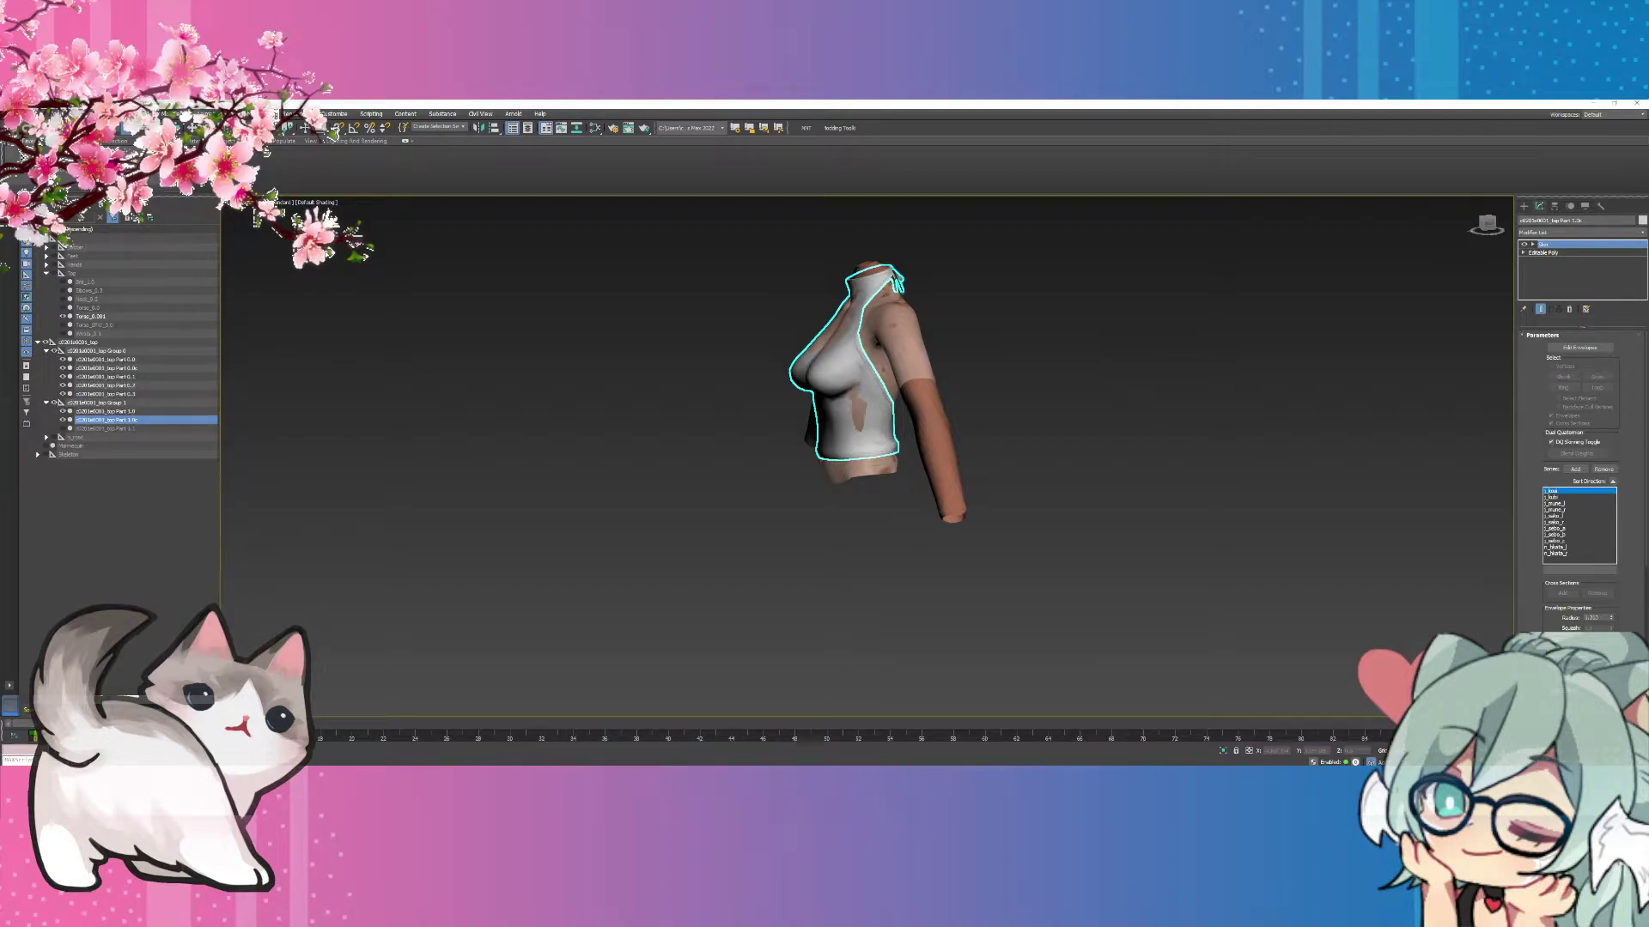
{"action": "left_click", "coordinate": [1570, 309]}
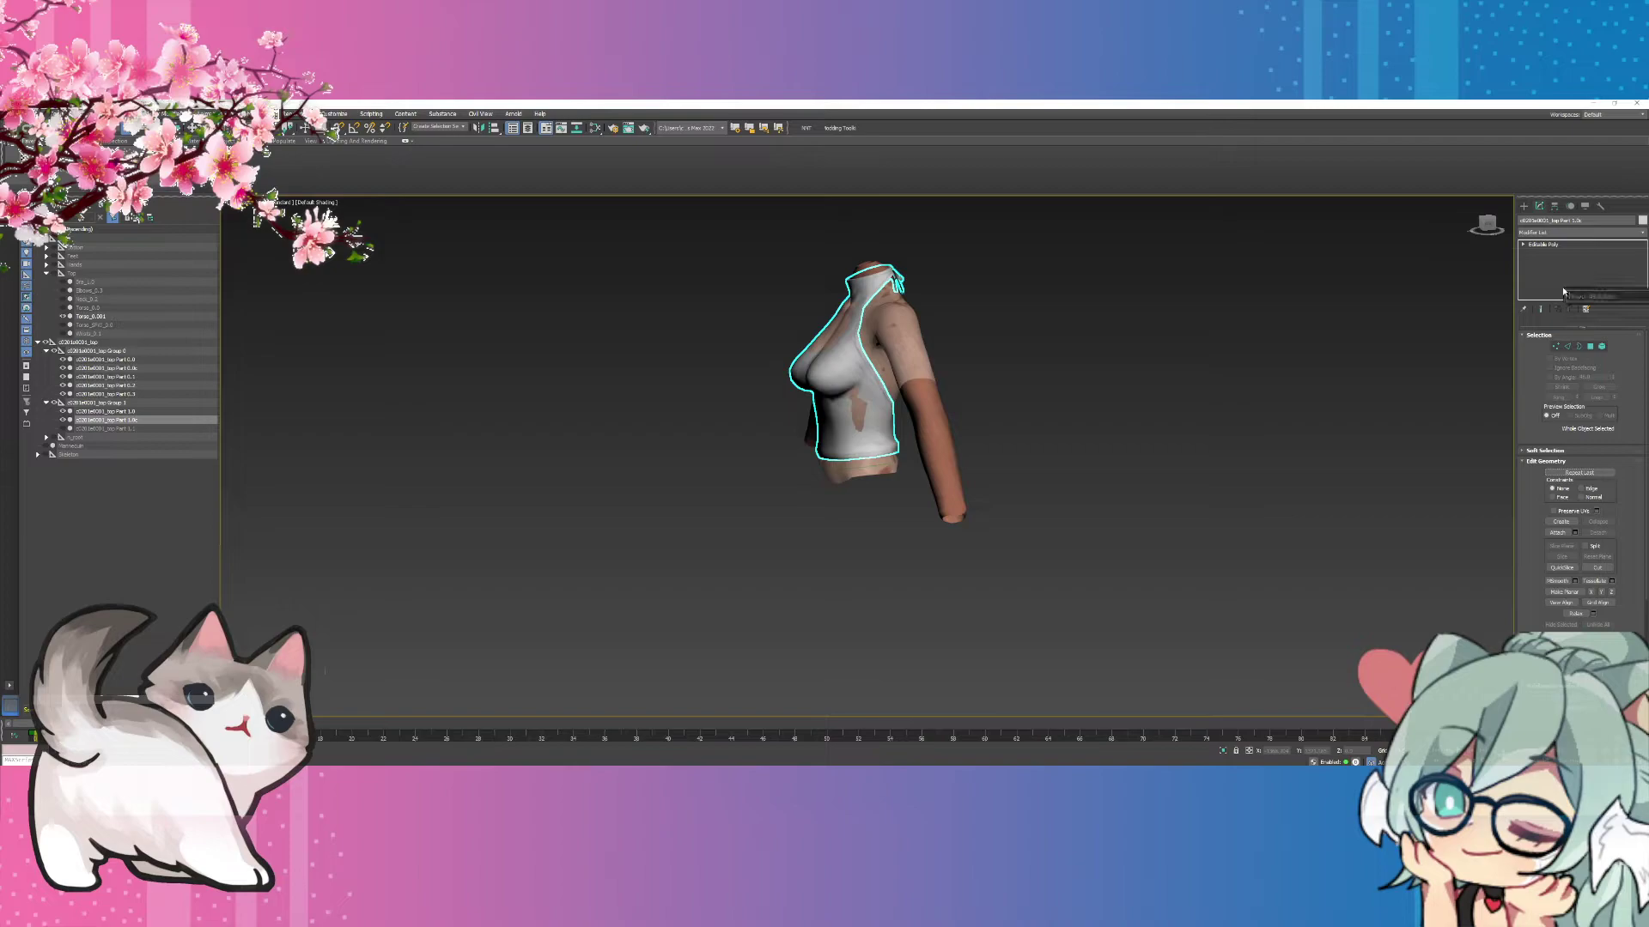
{"action": "type", "text": "skin wrap"}
{"action": "key", "text": "Return"}
{"action": "left_click", "coordinate": [1563, 411]}
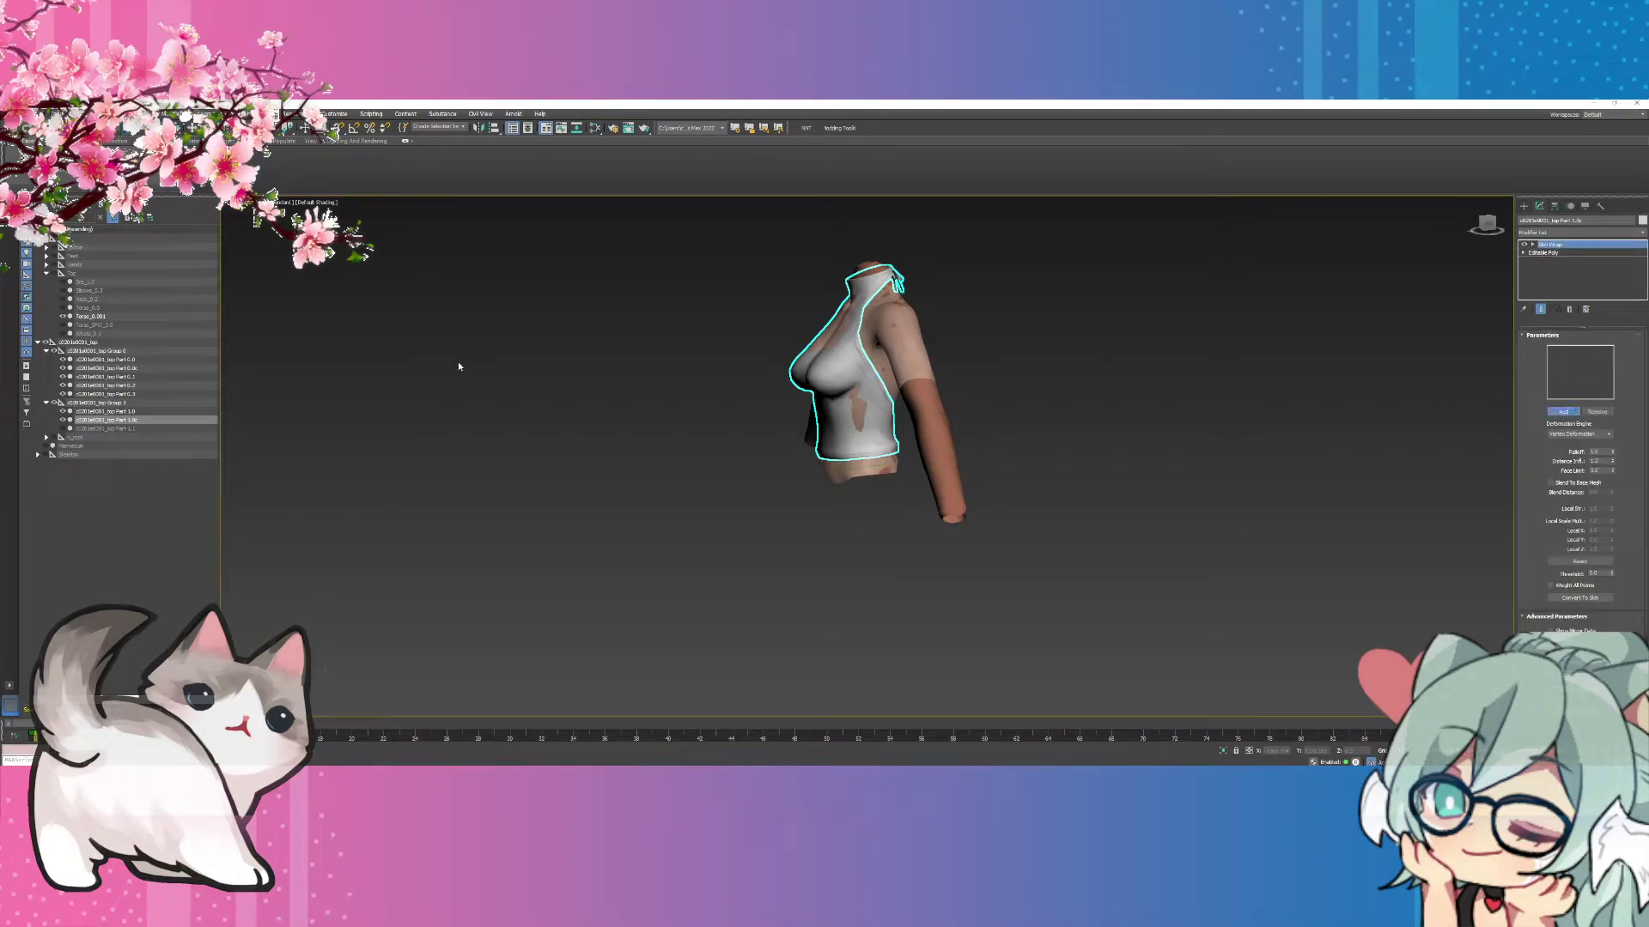
{"action": "left_click", "coordinate": [84, 317]}
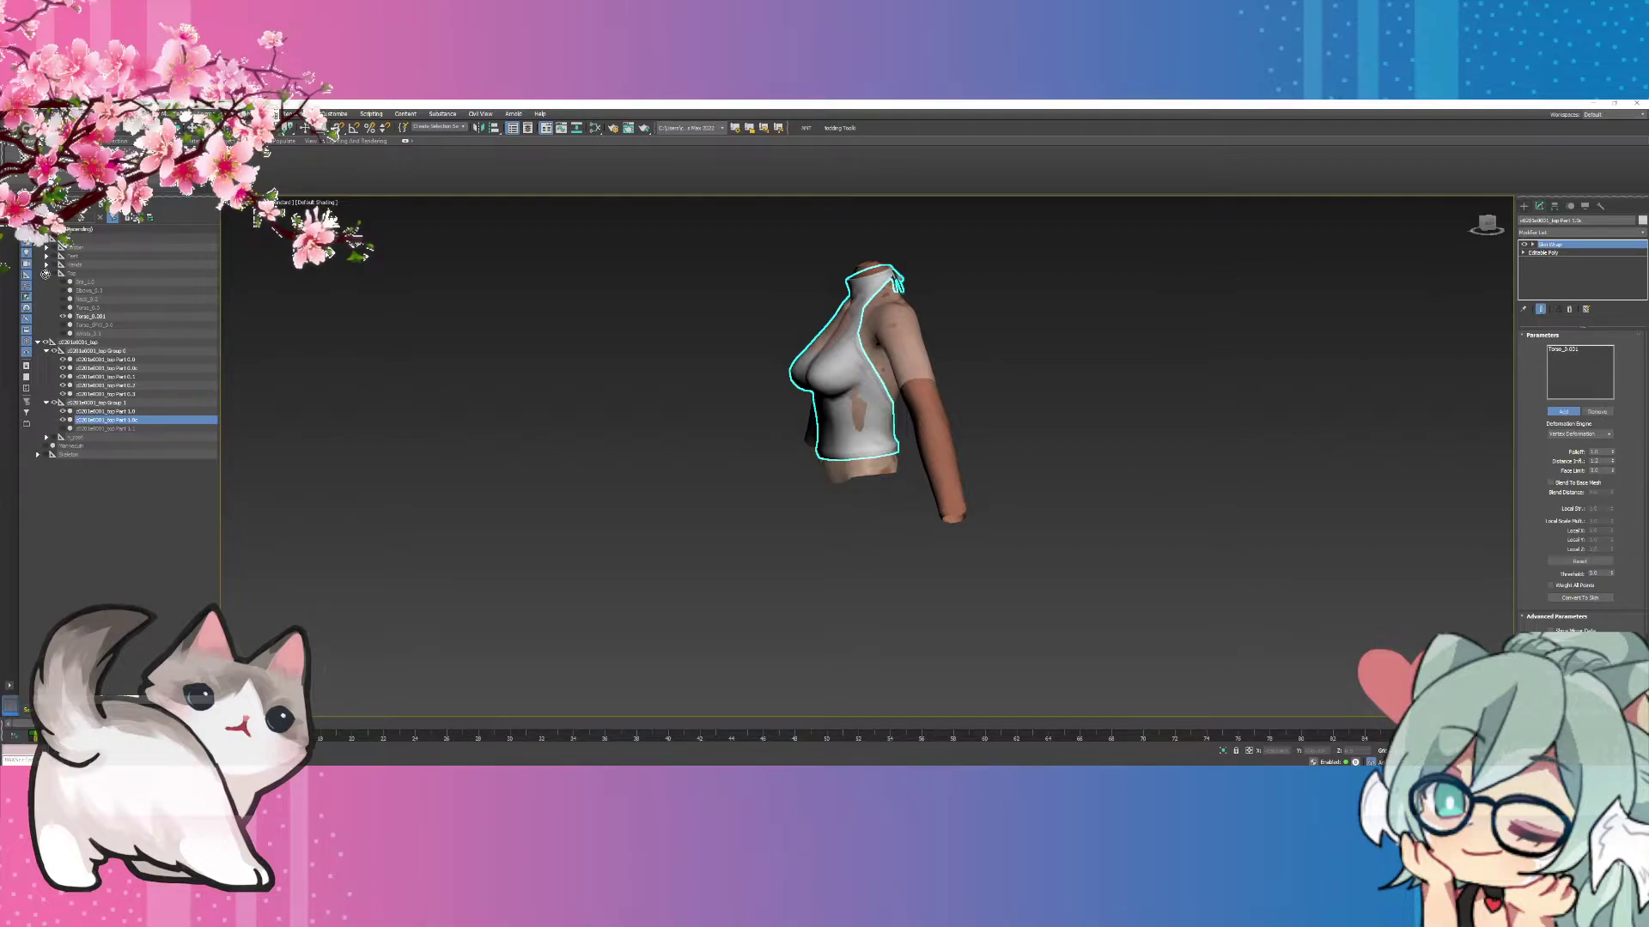
Set the clone's Skin Wrap to Face Deformation with a 0.001 threshold and enable Weight All Points.
{"action": "left_click", "coordinate": [1564, 413]}
{"action": "left_click", "coordinate": [1611, 436]}
{"action": "left_click", "coordinate": [1580, 452]}
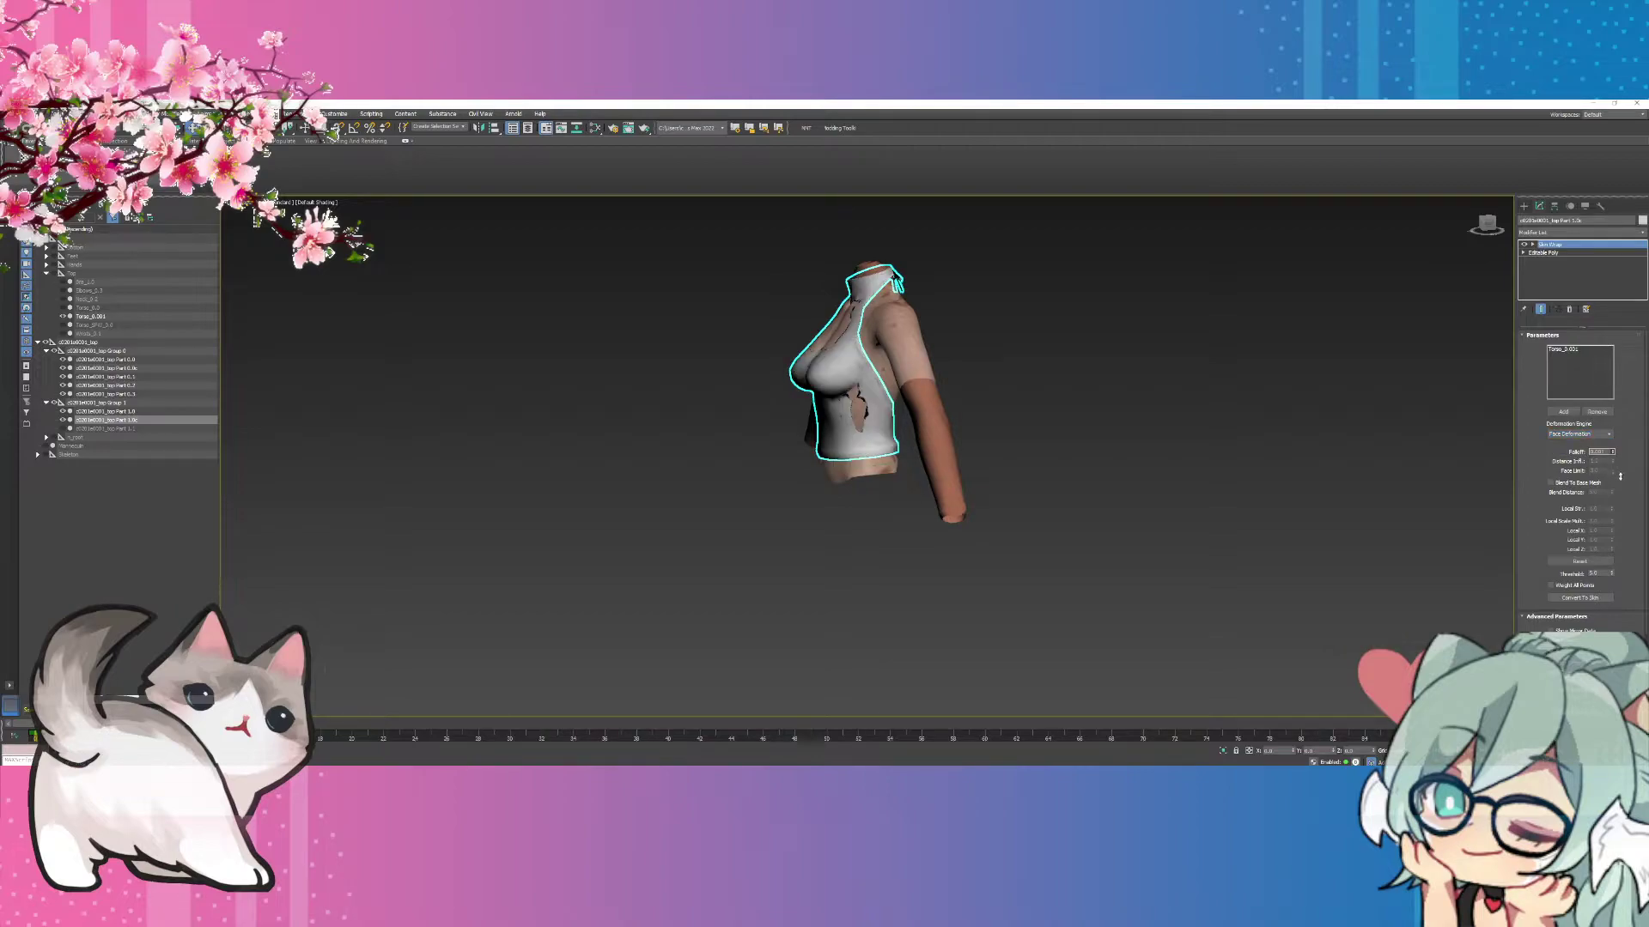
{"action": "double_click", "coordinate": [1599, 573]}
{"action": "type", "text": "0.001"}
{"action": "key", "text": "Return"}
{"action": "left_click", "coordinate": [1551, 585]}
Replace the Skin modifier on the Part 0.0 clone with a Skin Wrap driven by the same torso mesh.
{"action": "left_click", "coordinate": [112, 369]}
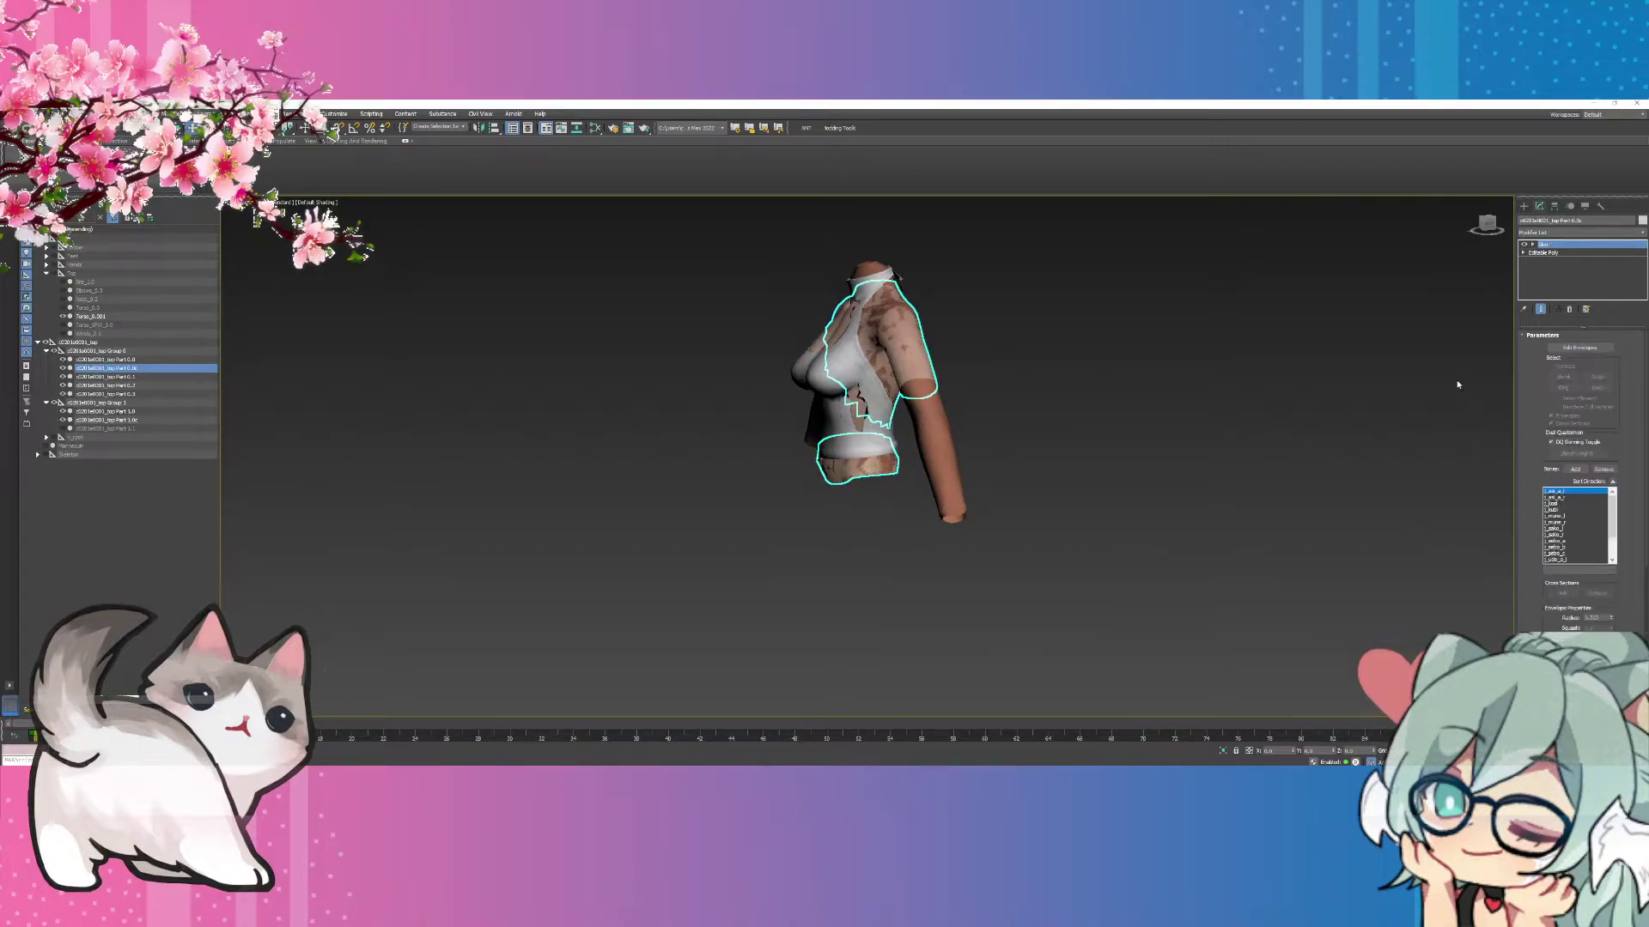
{"action": "left_click", "coordinate": [1570, 309]}
{"action": "type", "text": "s"}
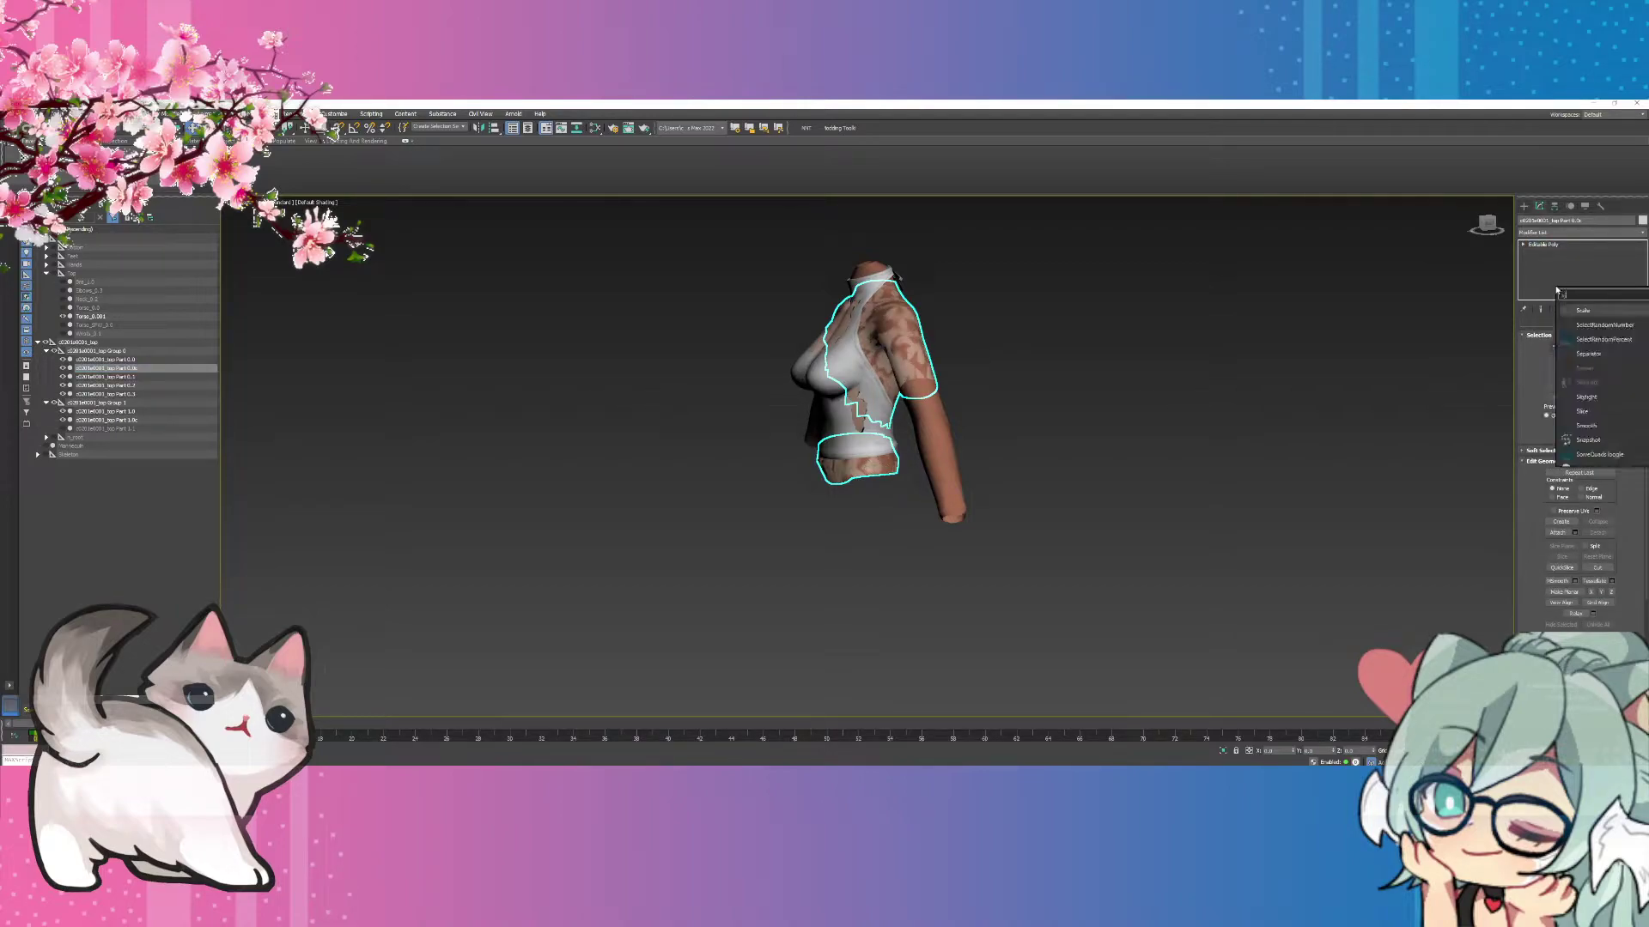
{"action": "type", "text": "kin wrap"}
{"action": "key", "text": "Return"}
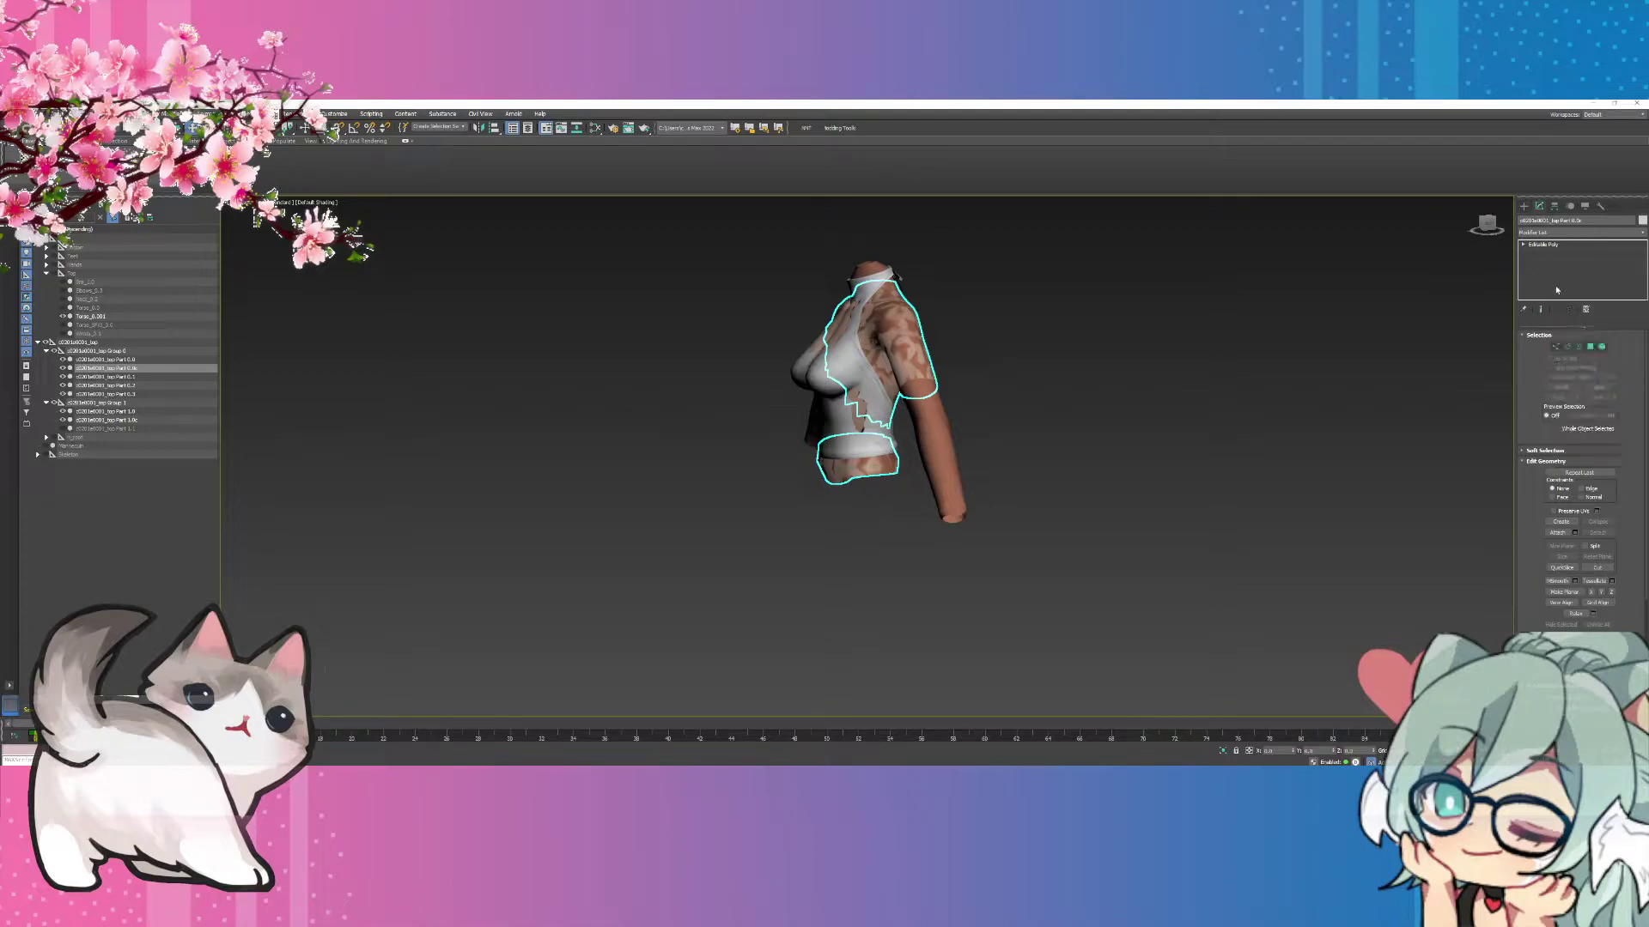
{"action": "left_click", "coordinate": [1563, 412]}
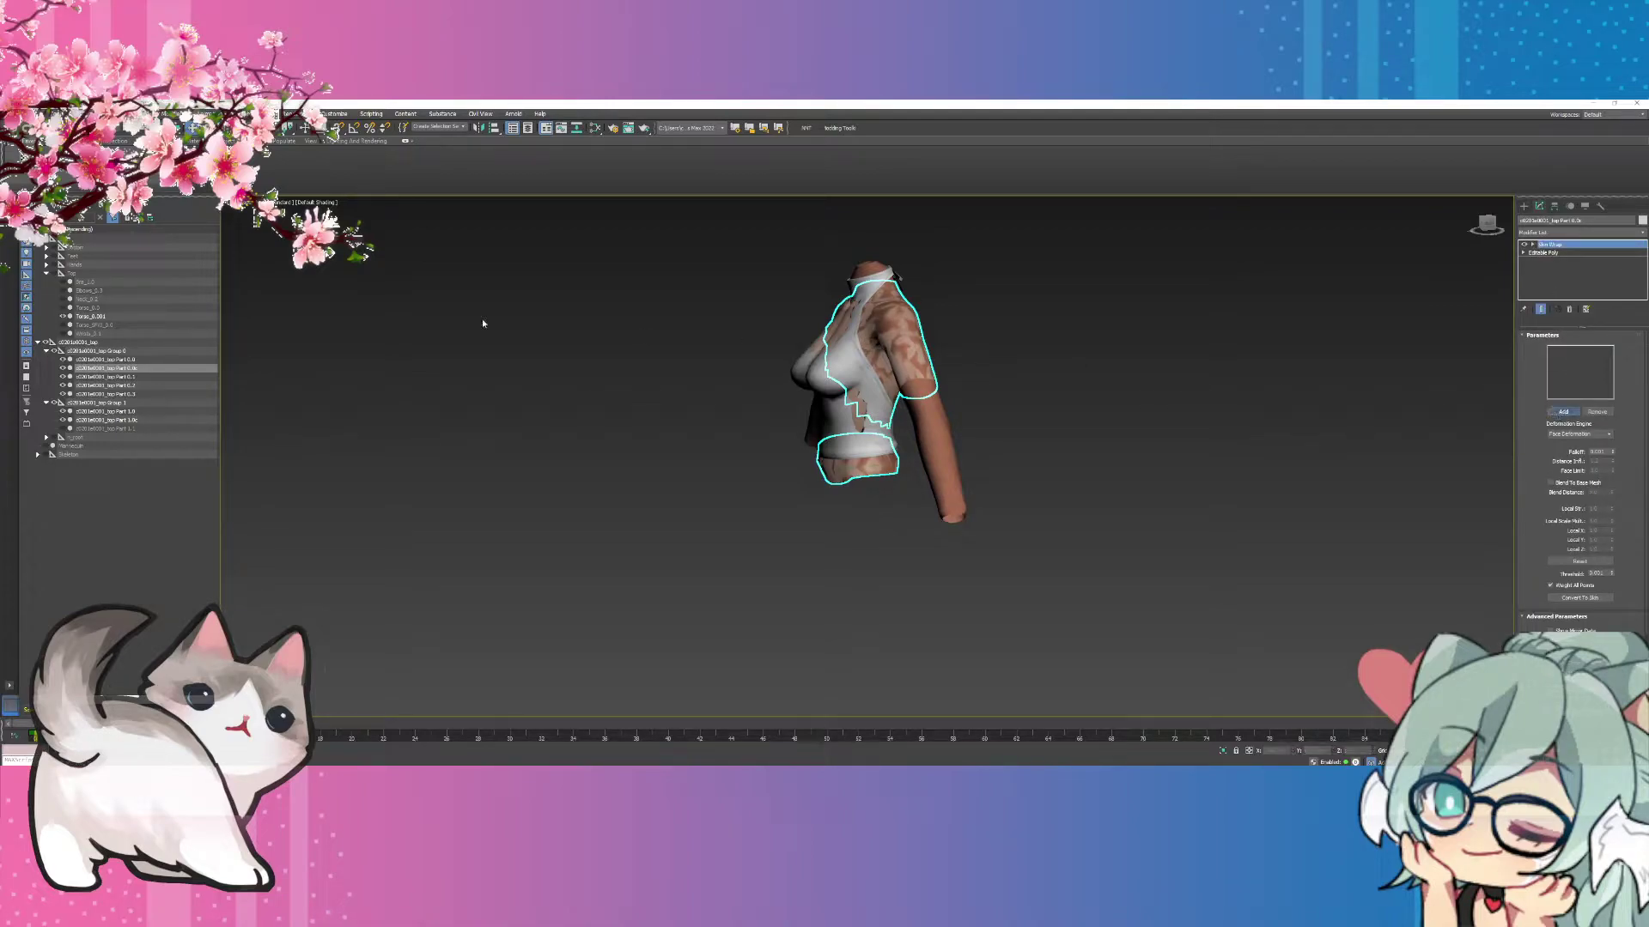
{"action": "left_click", "coordinate": [95, 317]}
{"action": "left_click", "coordinate": [1567, 413]}
Raise the fifth morph channel of the torso mesh's Morpher to 100.
{"action": "left_click", "coordinate": [94, 317]}
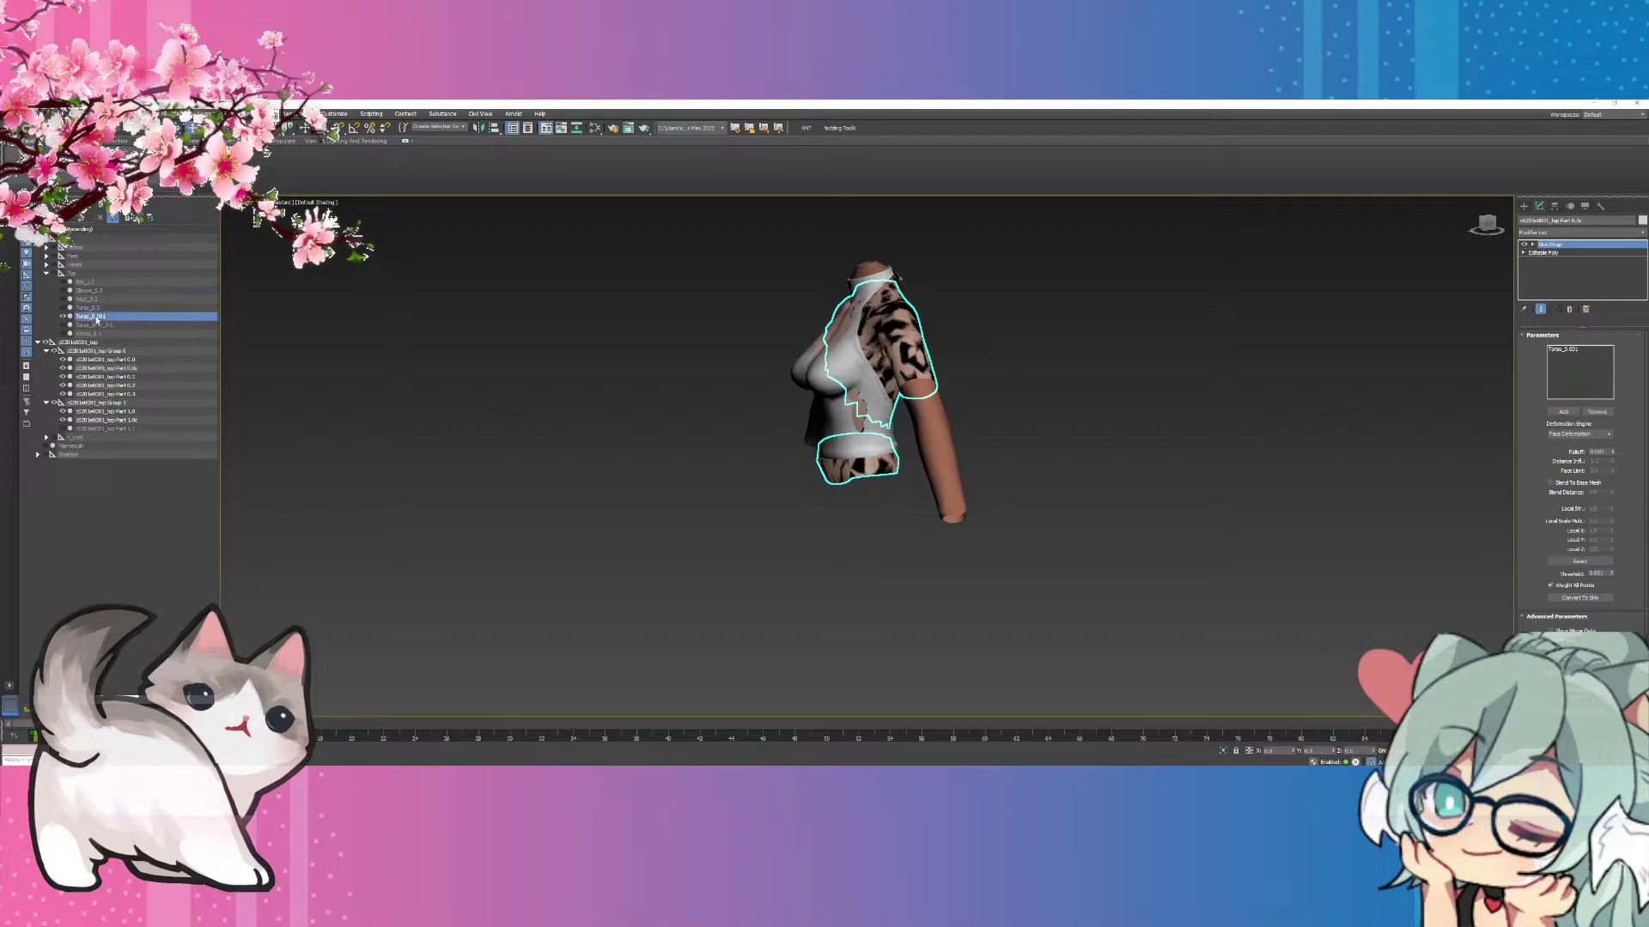
{"action": "left_click_drag", "start_coordinate": [1479, 225], "coordinate": [1495, 226]}
{"action": "left_click", "coordinate": [1553, 270]}
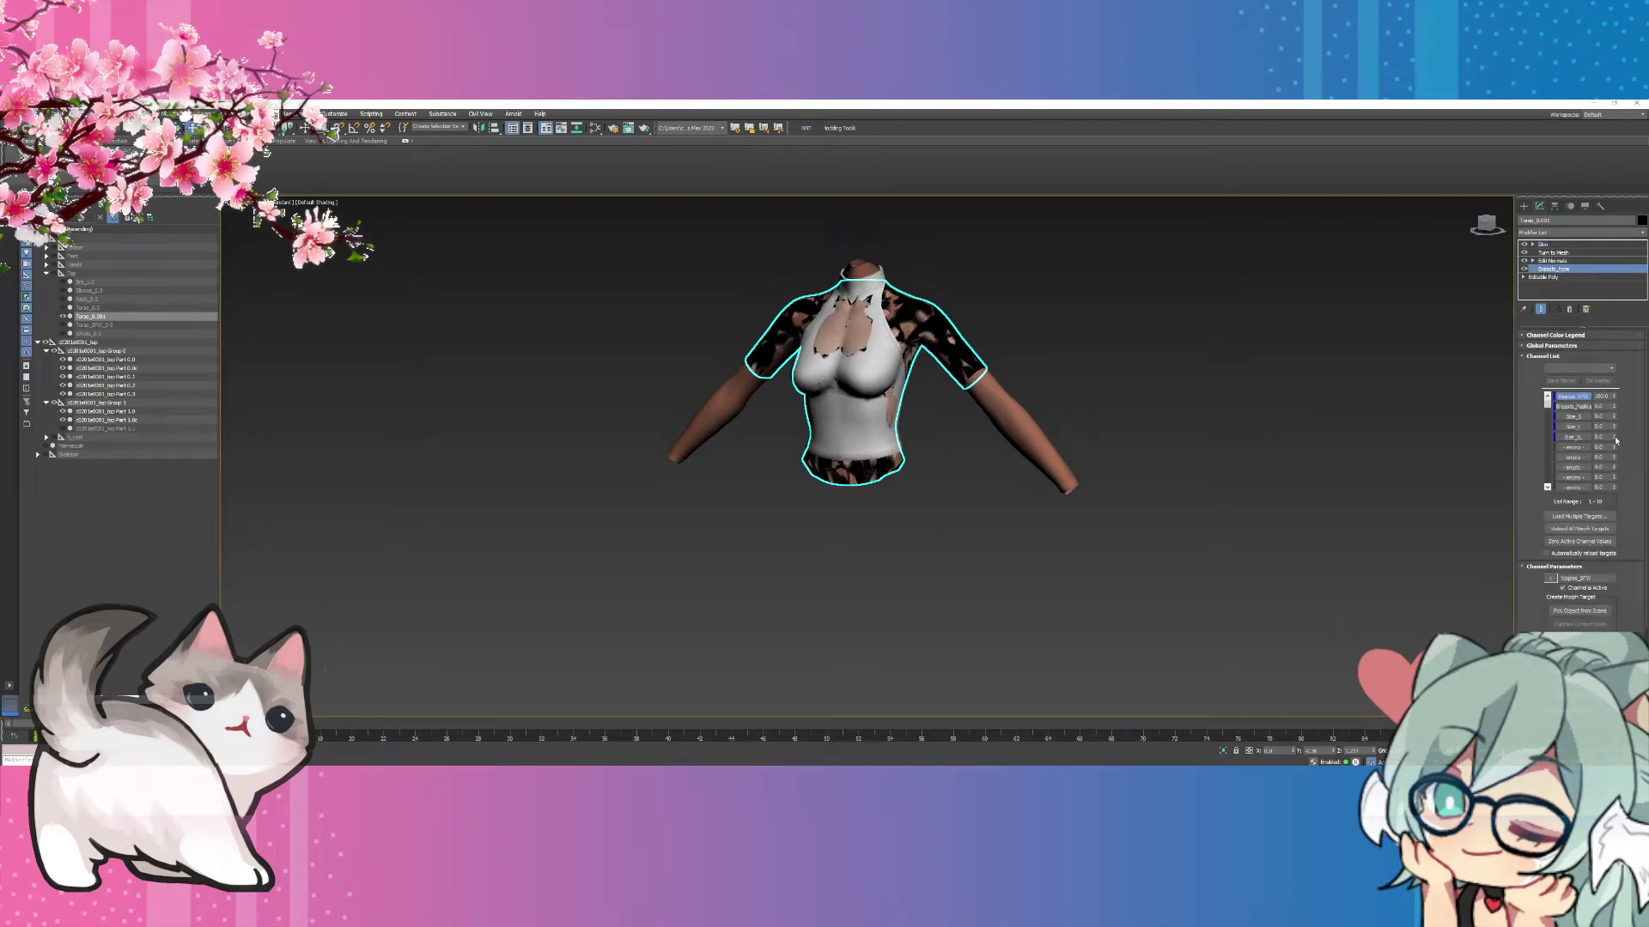
{"action": "left_click_drag", "start_coordinate": [1615, 440], "coordinate": [1616, 403]}
{"action": "left_click_drag", "start_coordinate": [1483, 225], "coordinate": [1498, 232]}
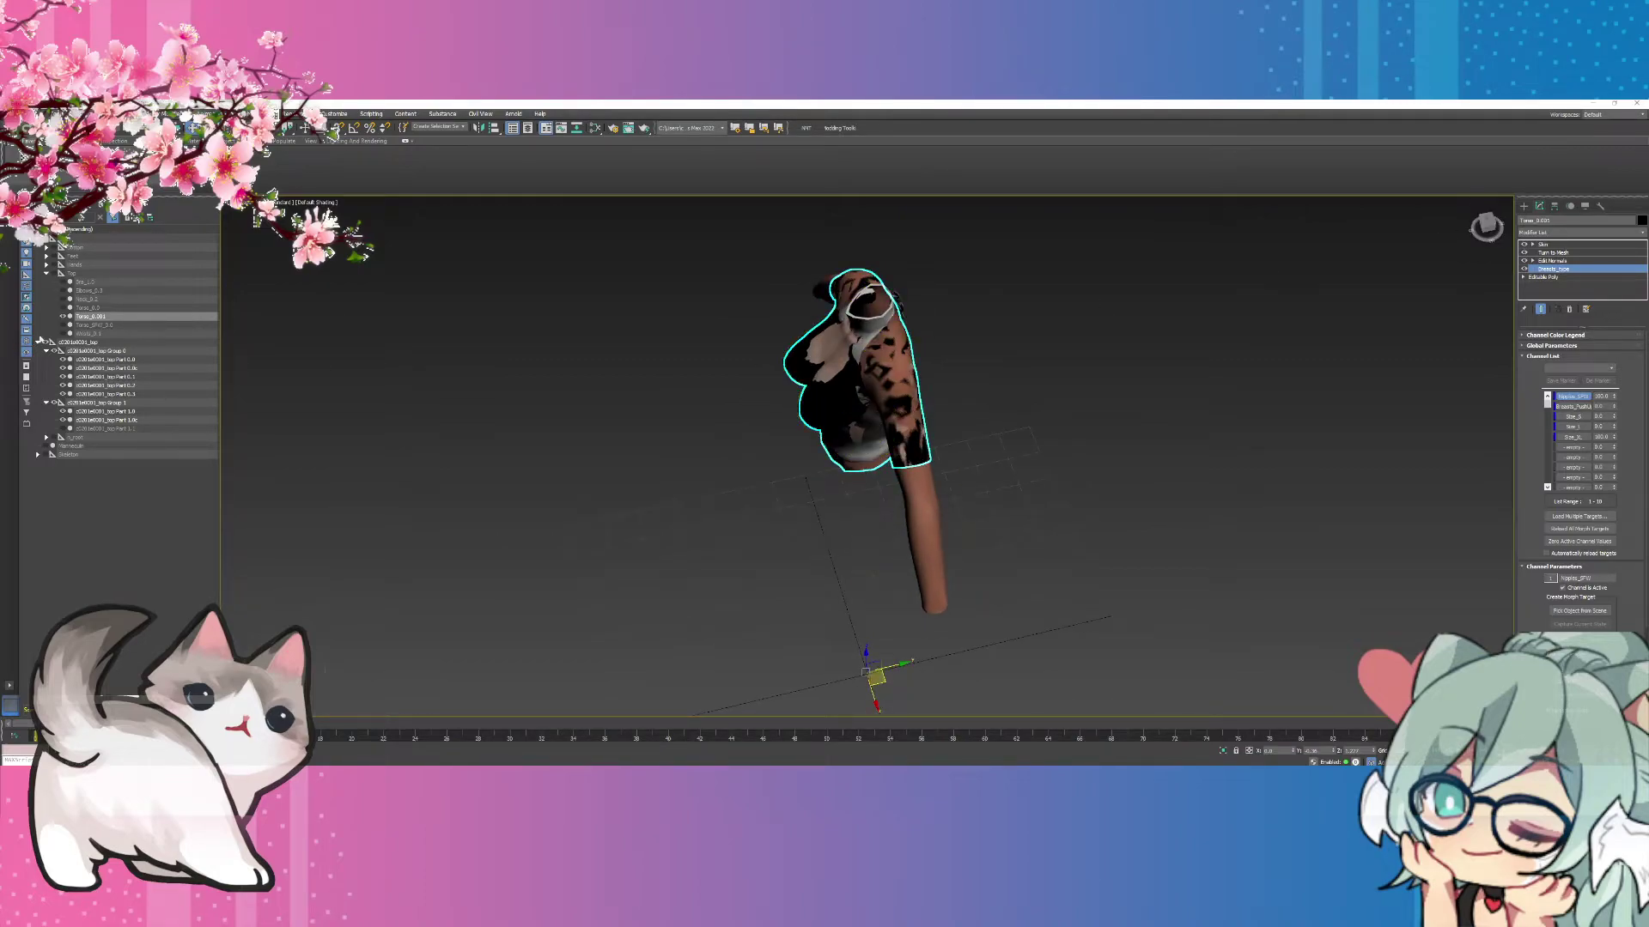
Hide the torso mesh and both wrapped clones.
{"action": "left_click", "coordinate": [65, 317]}
{"action": "left_click", "coordinate": [61, 368]}
{"action": "left_click", "coordinate": [61, 420]}
Add a Morpher modifier to the original Part 1.0 mesh in Group 1.
{"action": "left_click", "coordinate": [103, 411]}
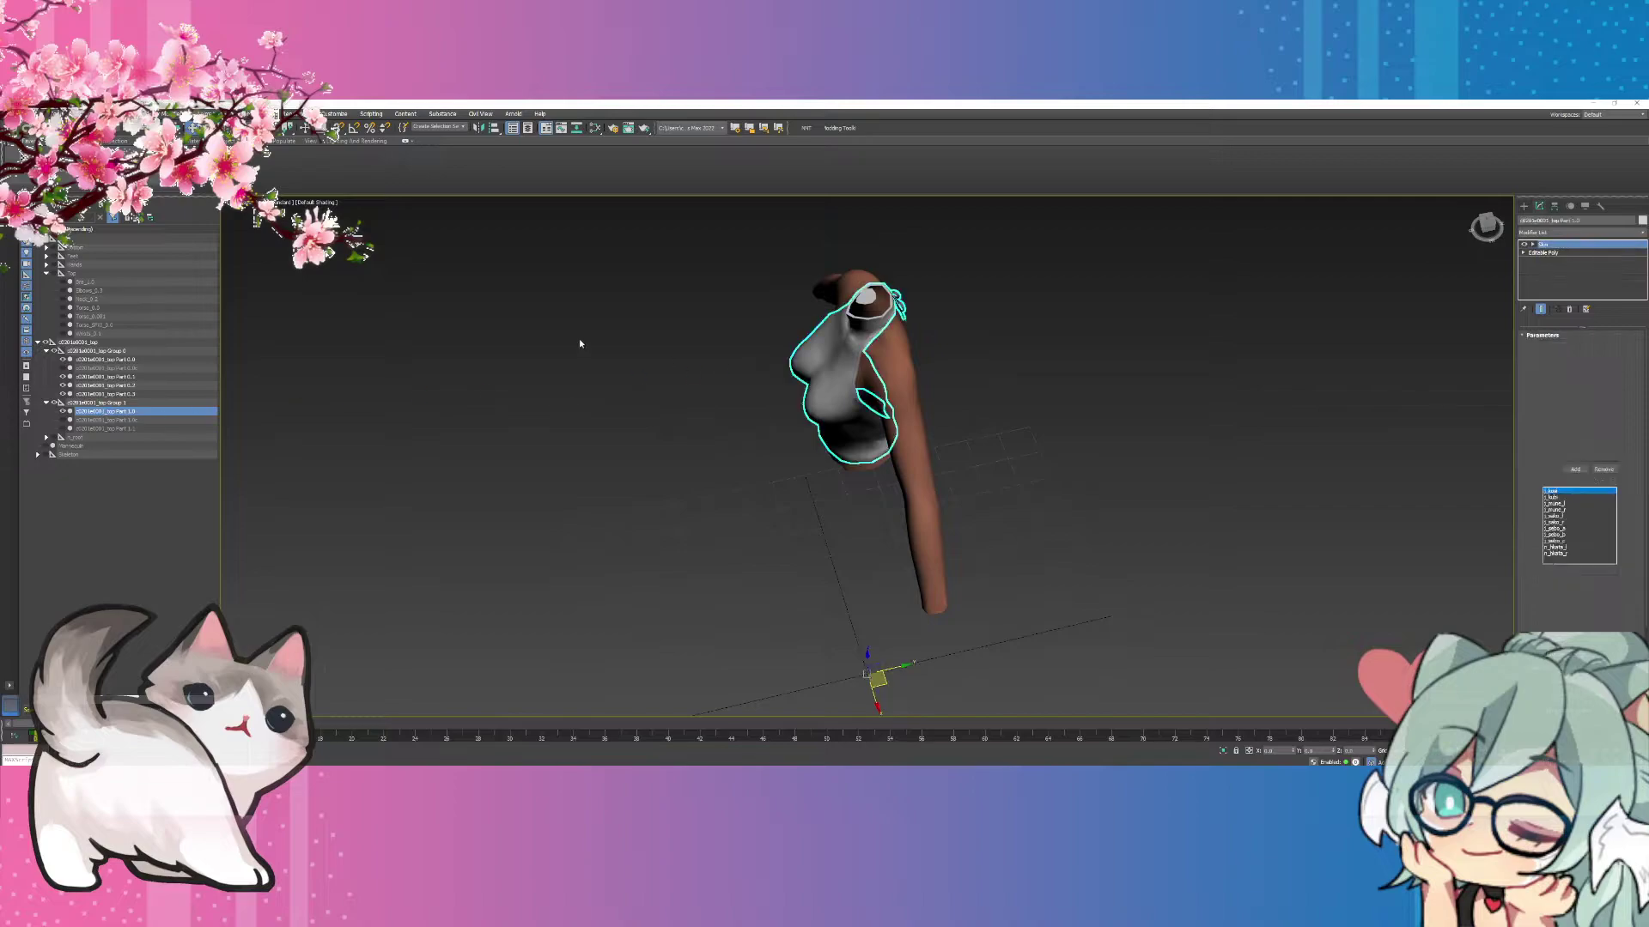
{"action": "key", "text": "shift+z"}
{"action": "middle_click_drag", "start_coordinate": [849, 369], "coordinate": [820, 328], "text": "alt"}
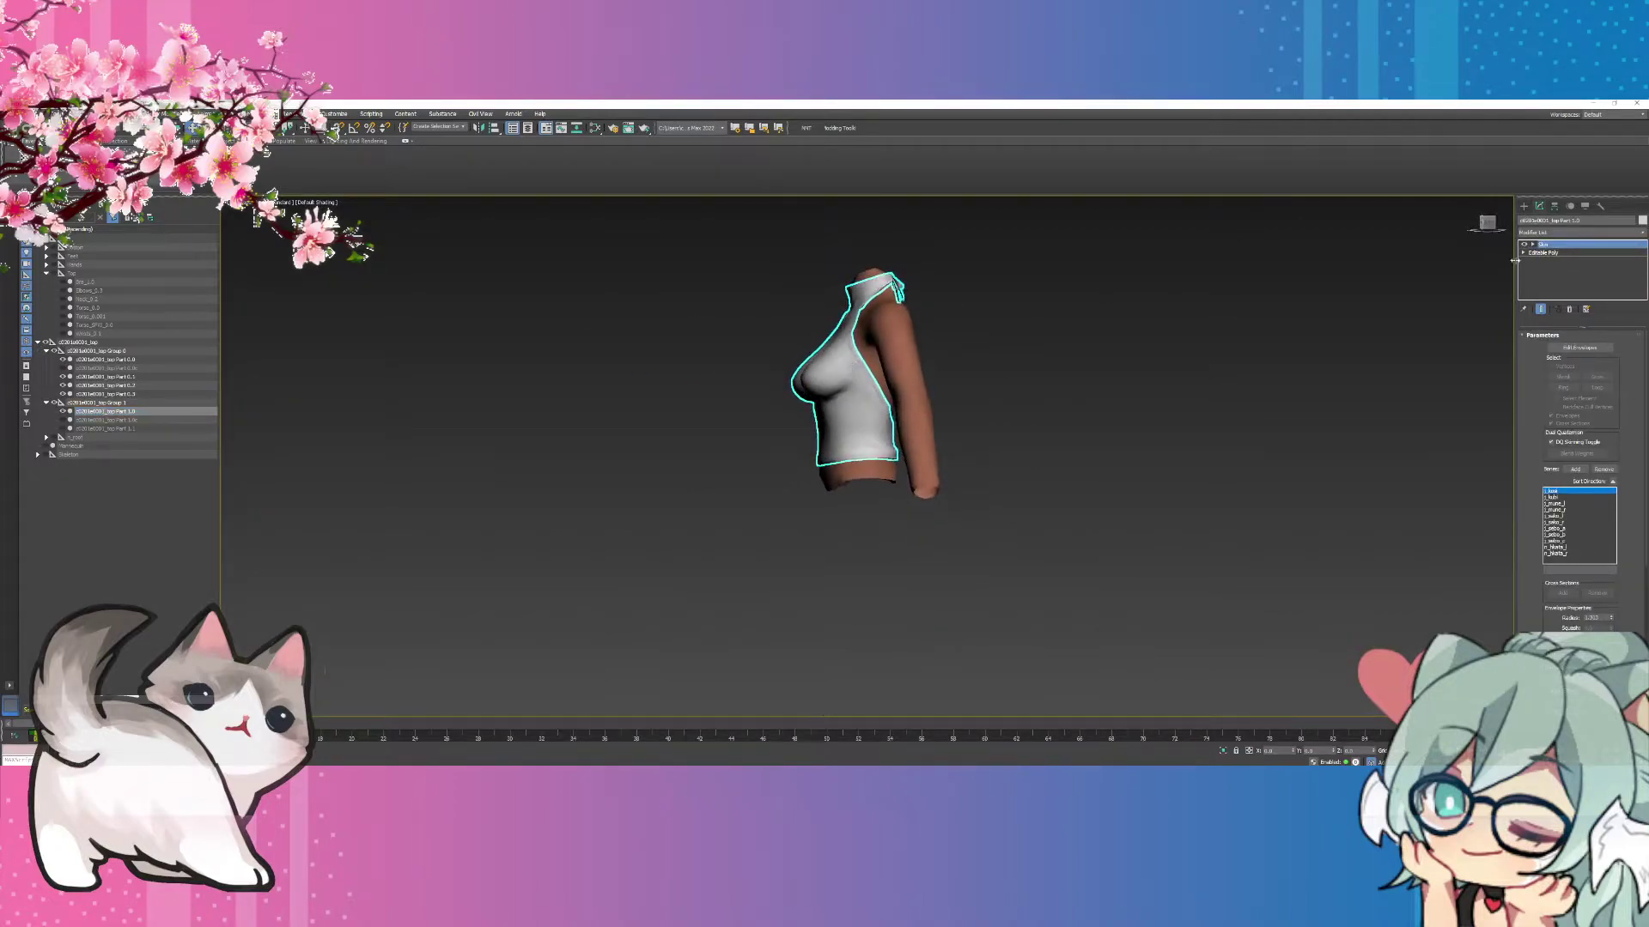
{"action": "left_click", "coordinate": [1536, 286]}
{"action": "type", "text": "xmorpher"}
{"action": "left_click", "coordinate": [1556, 307]}
Load the wrapped Part 1.0 clone as the first morph target and raise its channel to 100.
{"action": "left_click", "coordinate": [1580, 610]}
{"action": "left_click", "coordinate": [97, 413]}
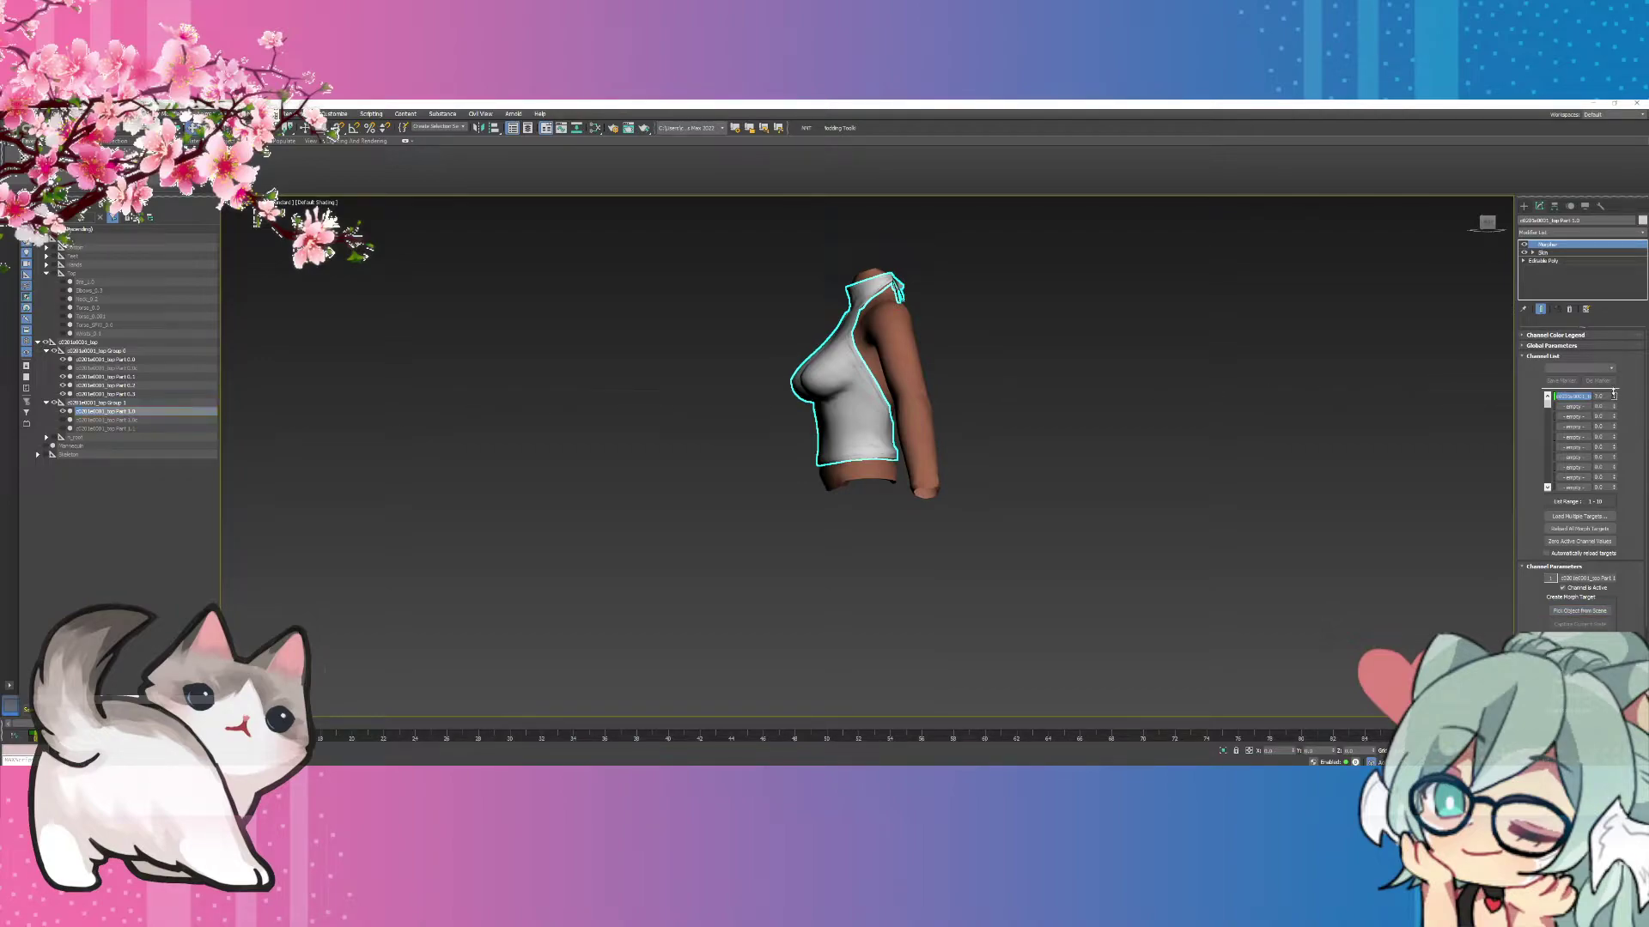
{"action": "left_click_drag", "start_coordinate": [1613, 395], "coordinate": [1606, 322]}
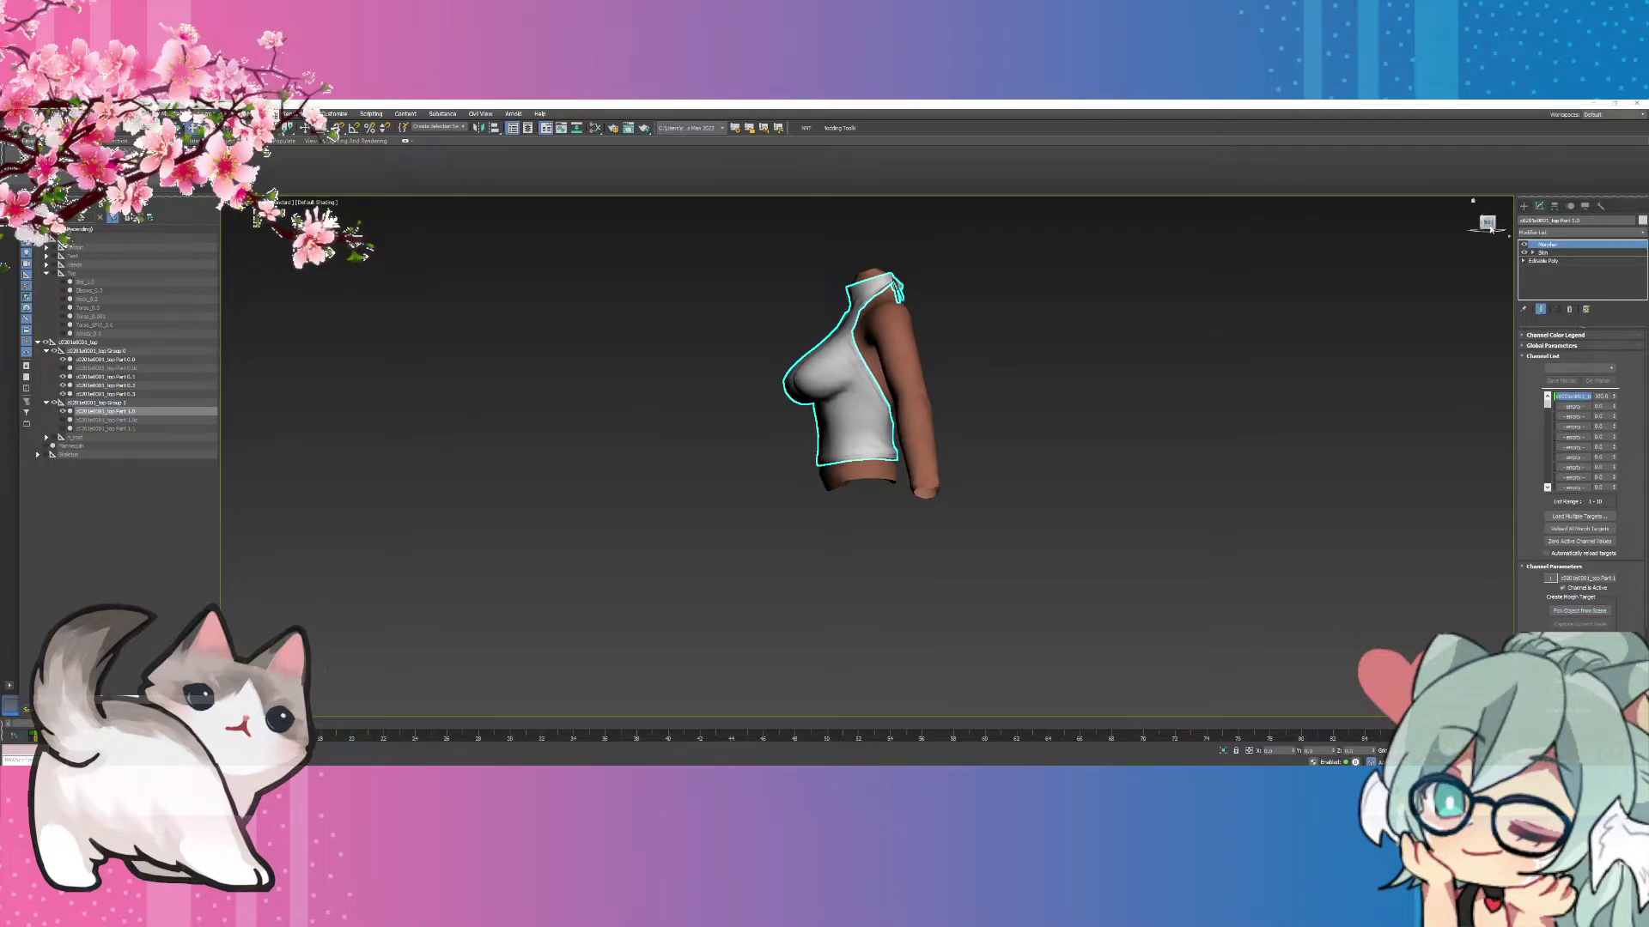
Inspect the morphed white top from the front up close and move its Morpher beneath Skin in the modifier stack.
{"action": "left_click", "coordinate": [1487, 224]}
{"action": "left_click_drag", "start_coordinate": [1488, 225], "coordinate": [1492, 225]}
{"action": "scroll", "coordinate": [834, 430], "scroll_direction": "up", "scroll_amount": 6}
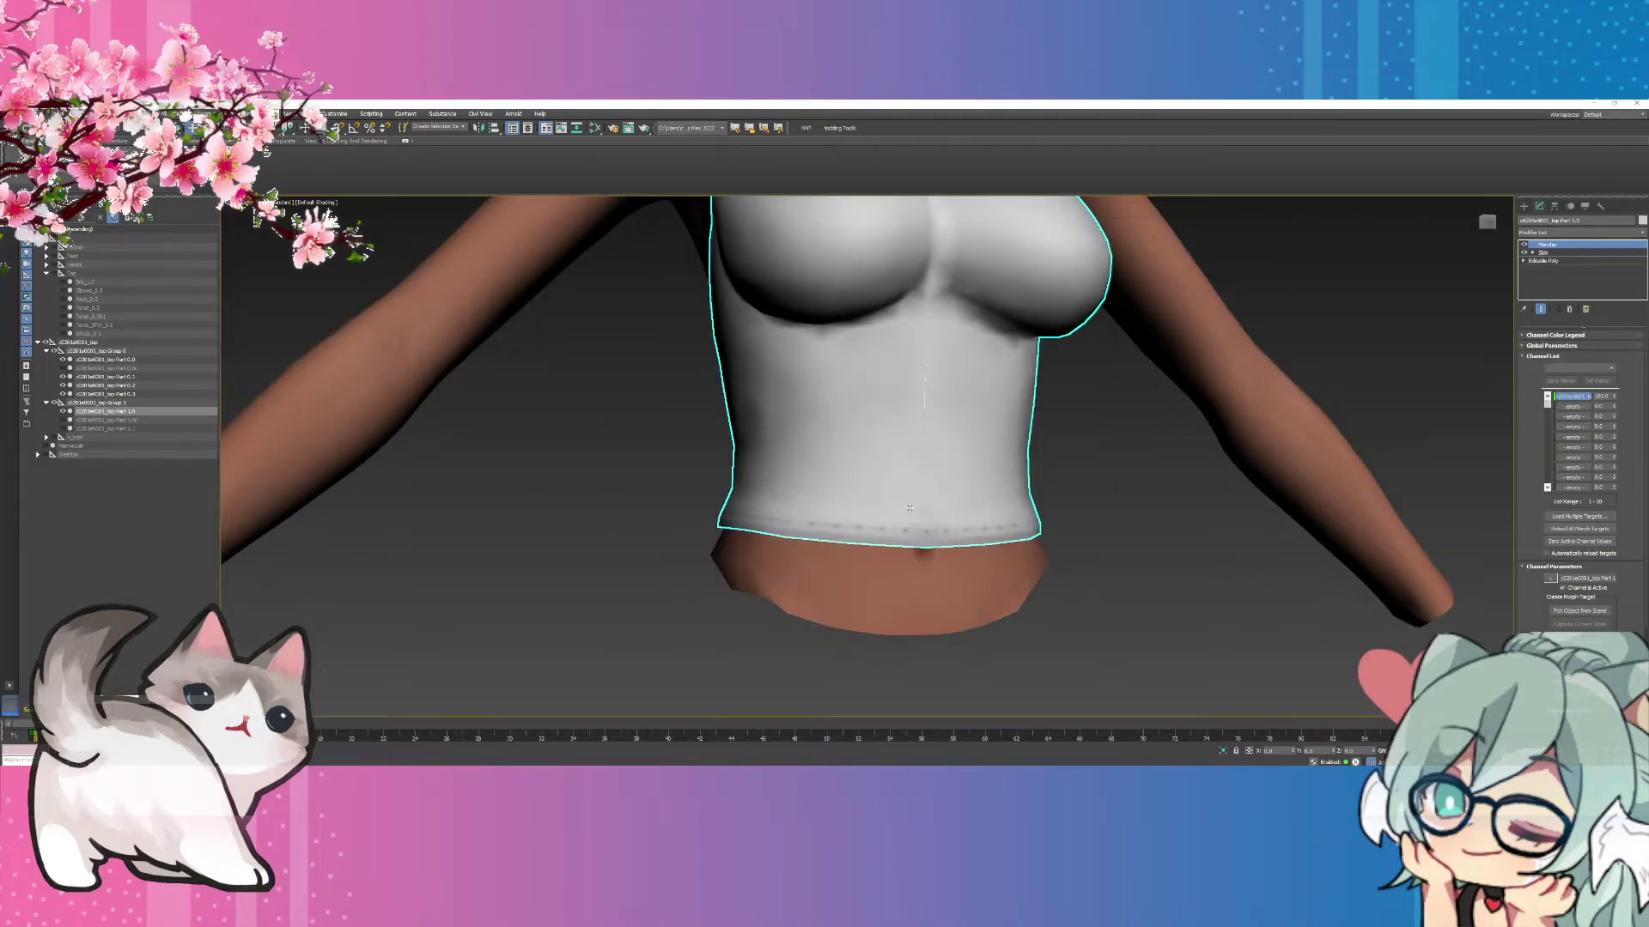
{"action": "scroll", "coordinate": [934, 391], "scroll_direction": "down", "scroll_amount": 6}
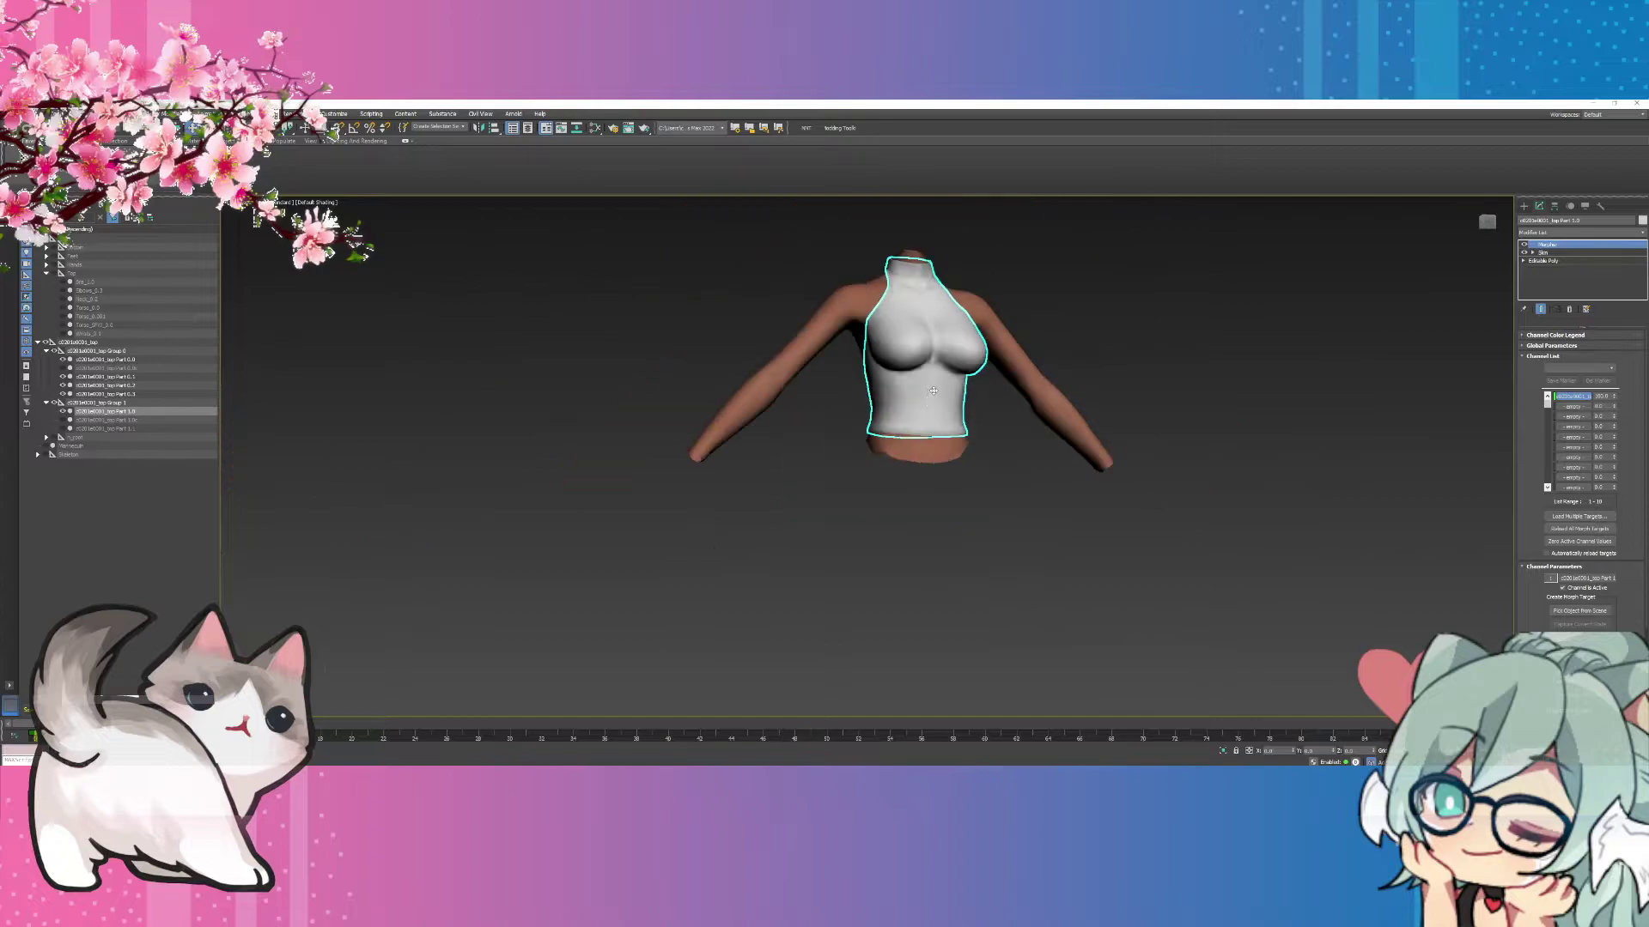
{"action": "scroll", "coordinate": [960, 398], "scroll_direction": "up", "scroll_amount": 5}
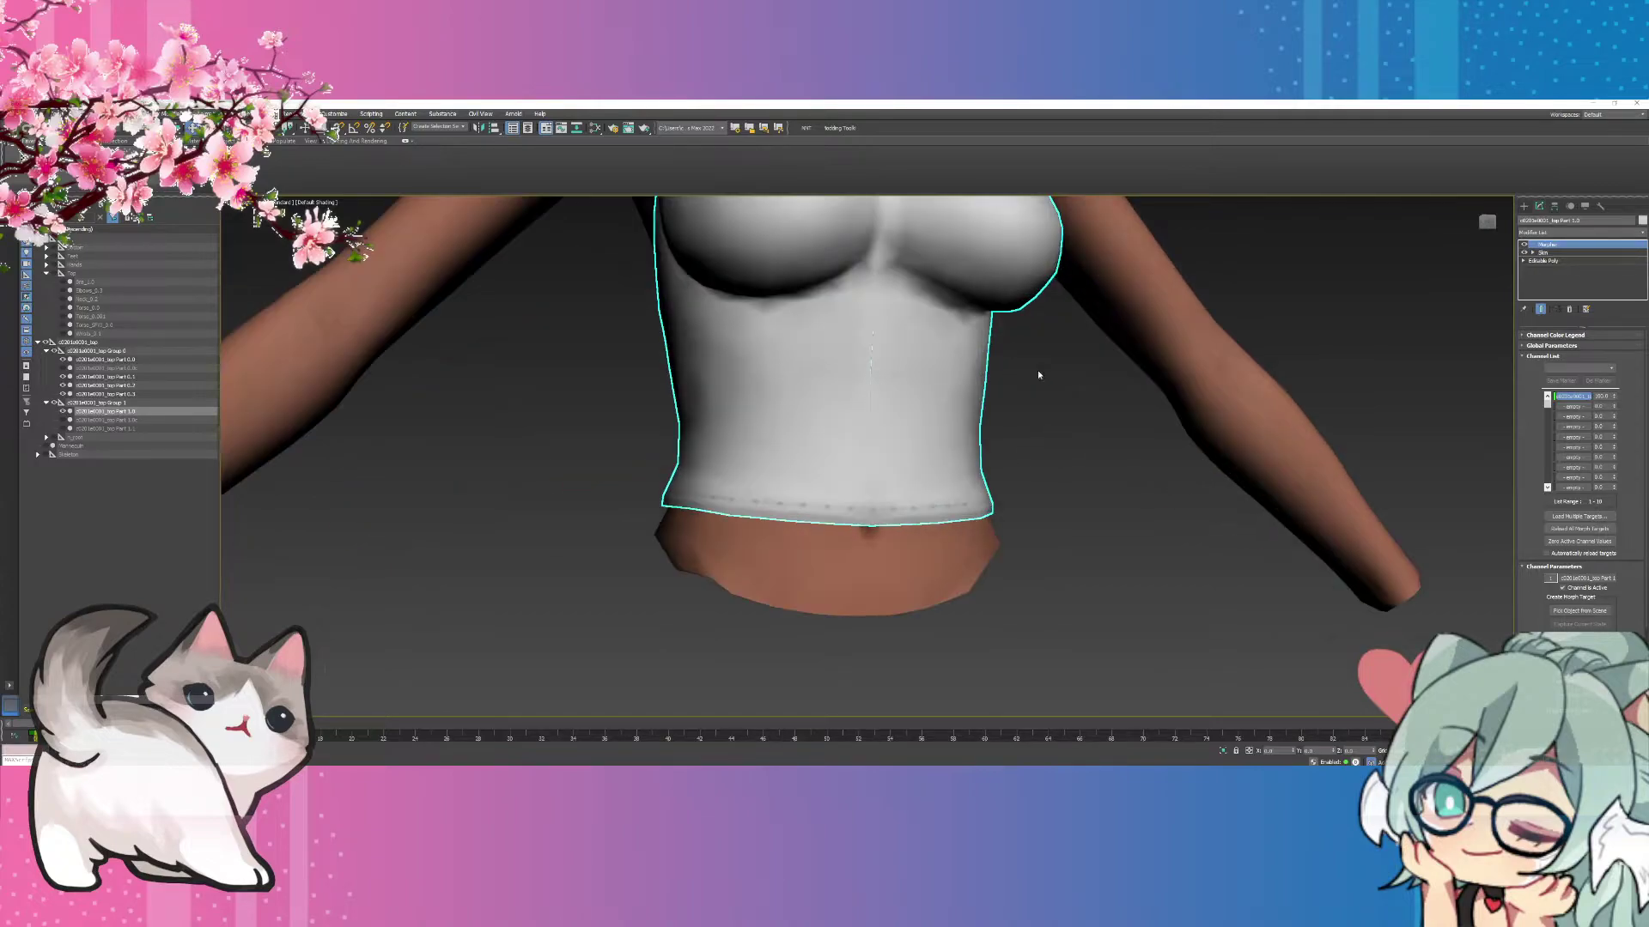
{"action": "left_click_drag", "start_coordinate": [1557, 247], "coordinate": [1553, 258]}
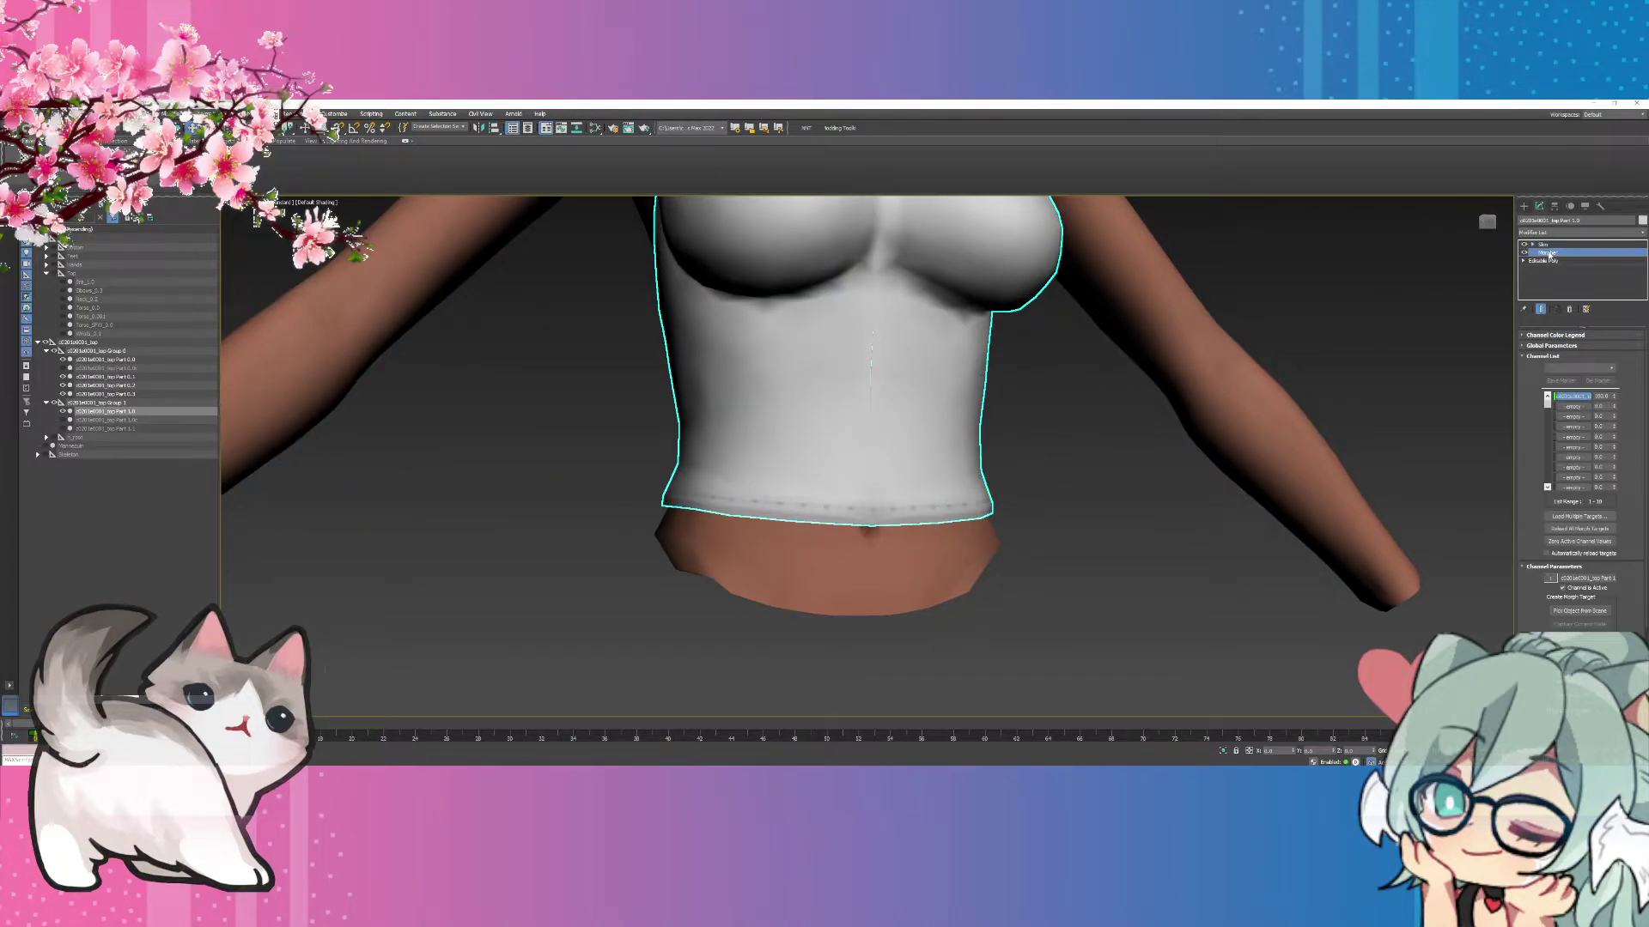
Collapse the white top's Morpher into the Editable Poly beneath Skin and enter the mesh's vertex level.
{"action": "right_click", "coordinate": [1551, 253]}
{"action": "left_click", "coordinate": [1552, 339]}
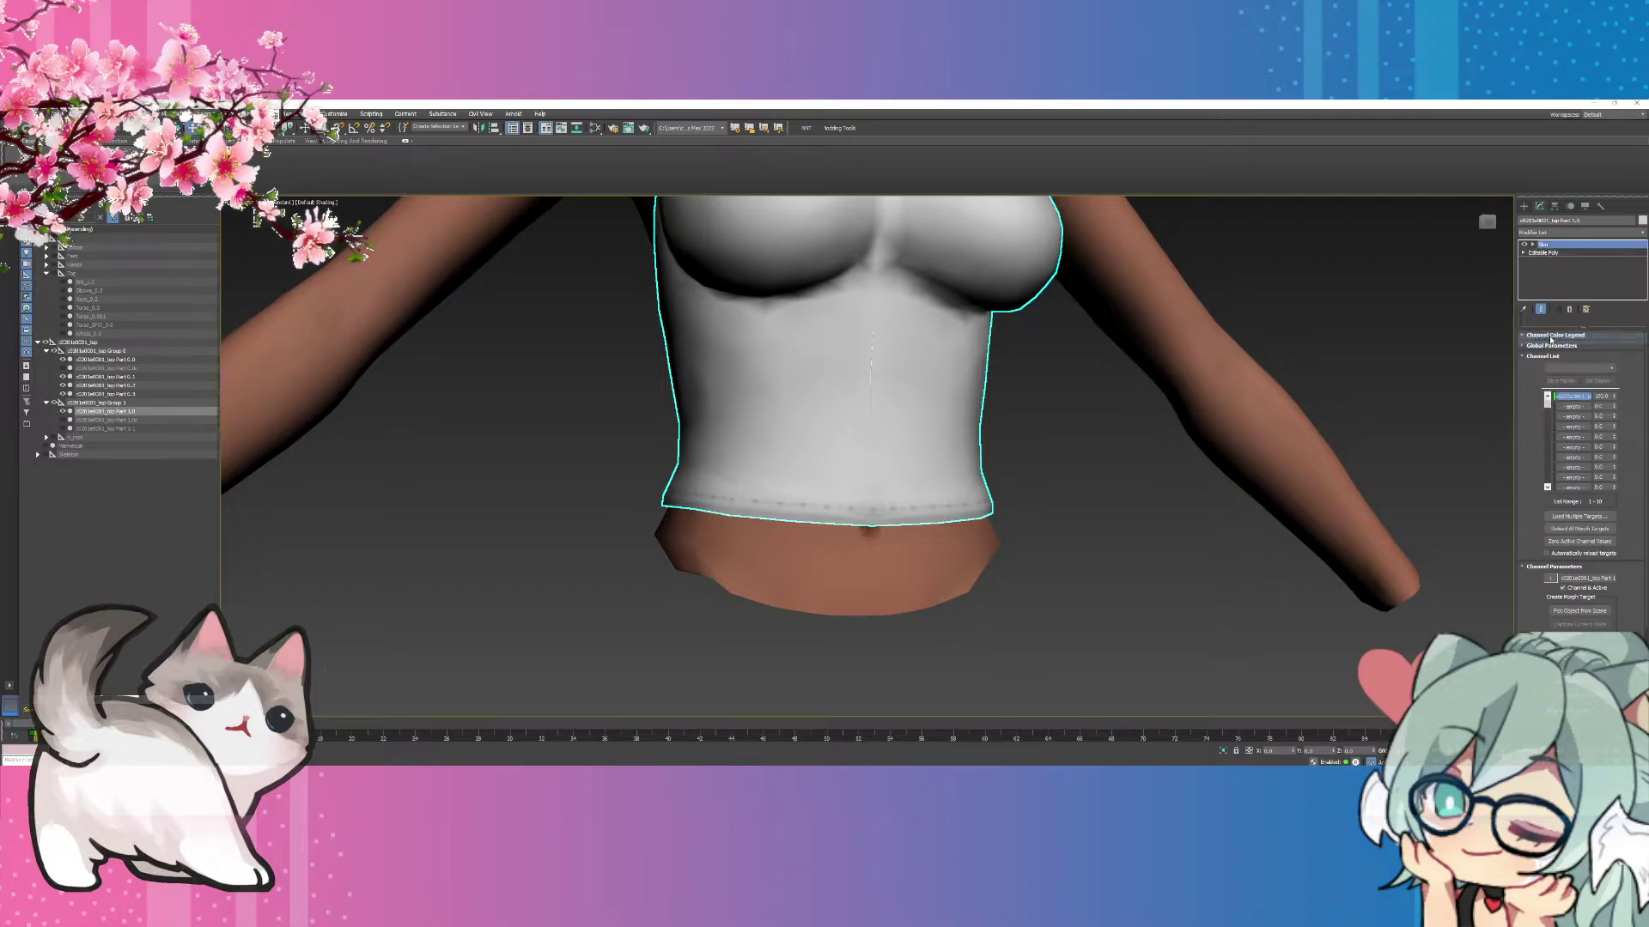
{"action": "left_click", "coordinate": [1523, 253]}
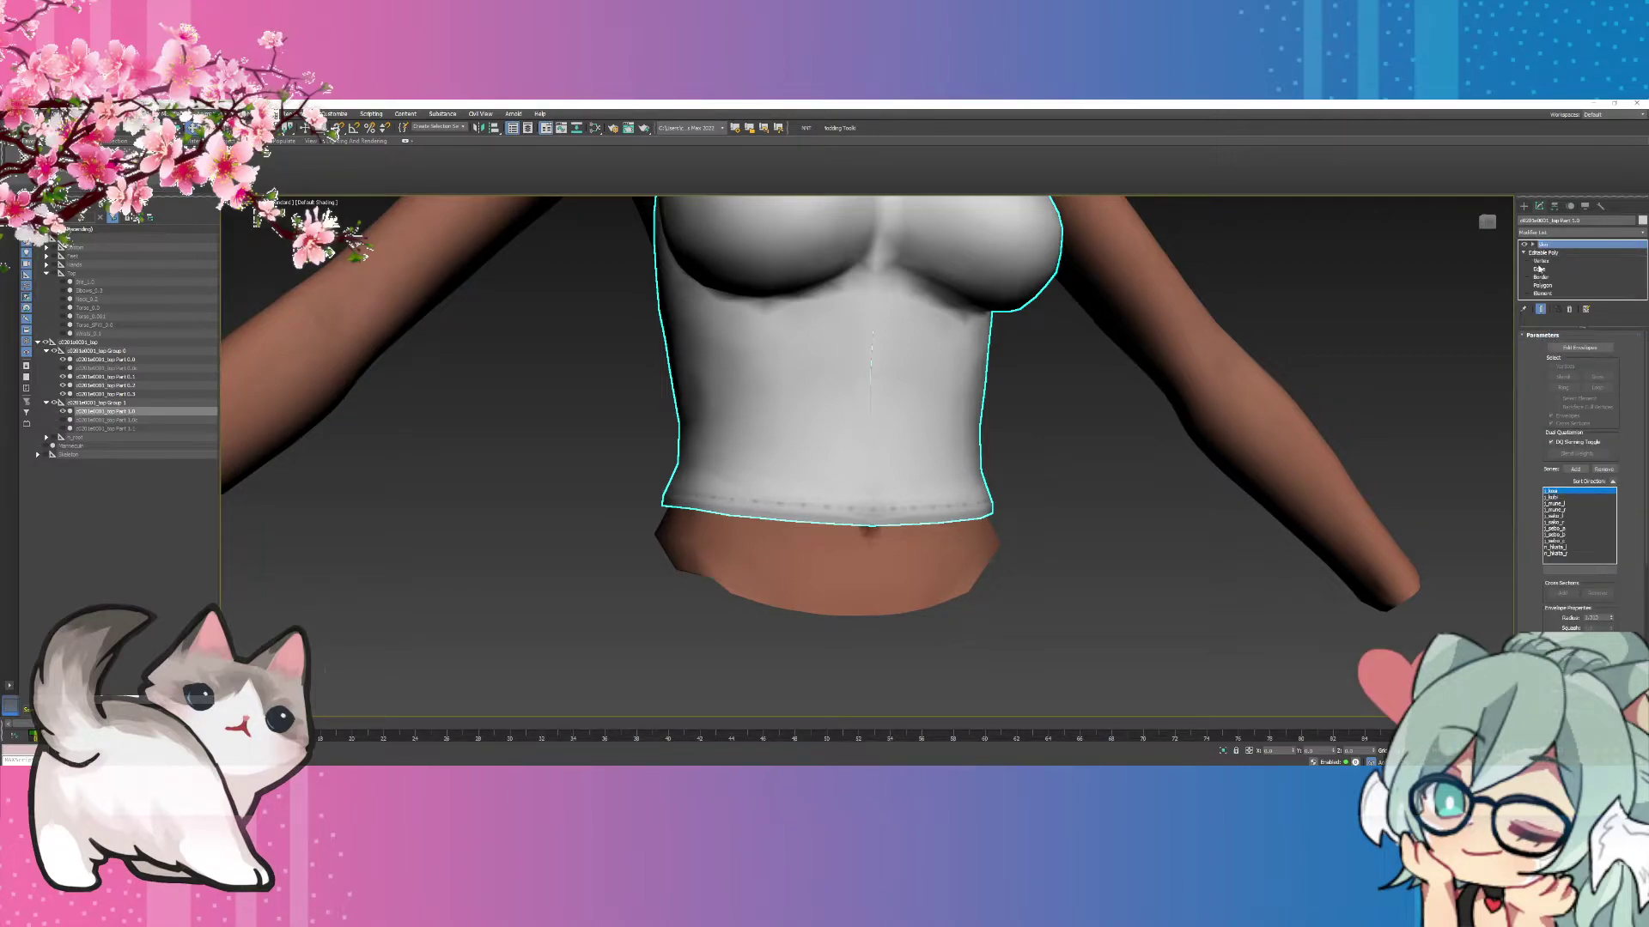
{"action": "left_click", "coordinate": [1541, 260]}
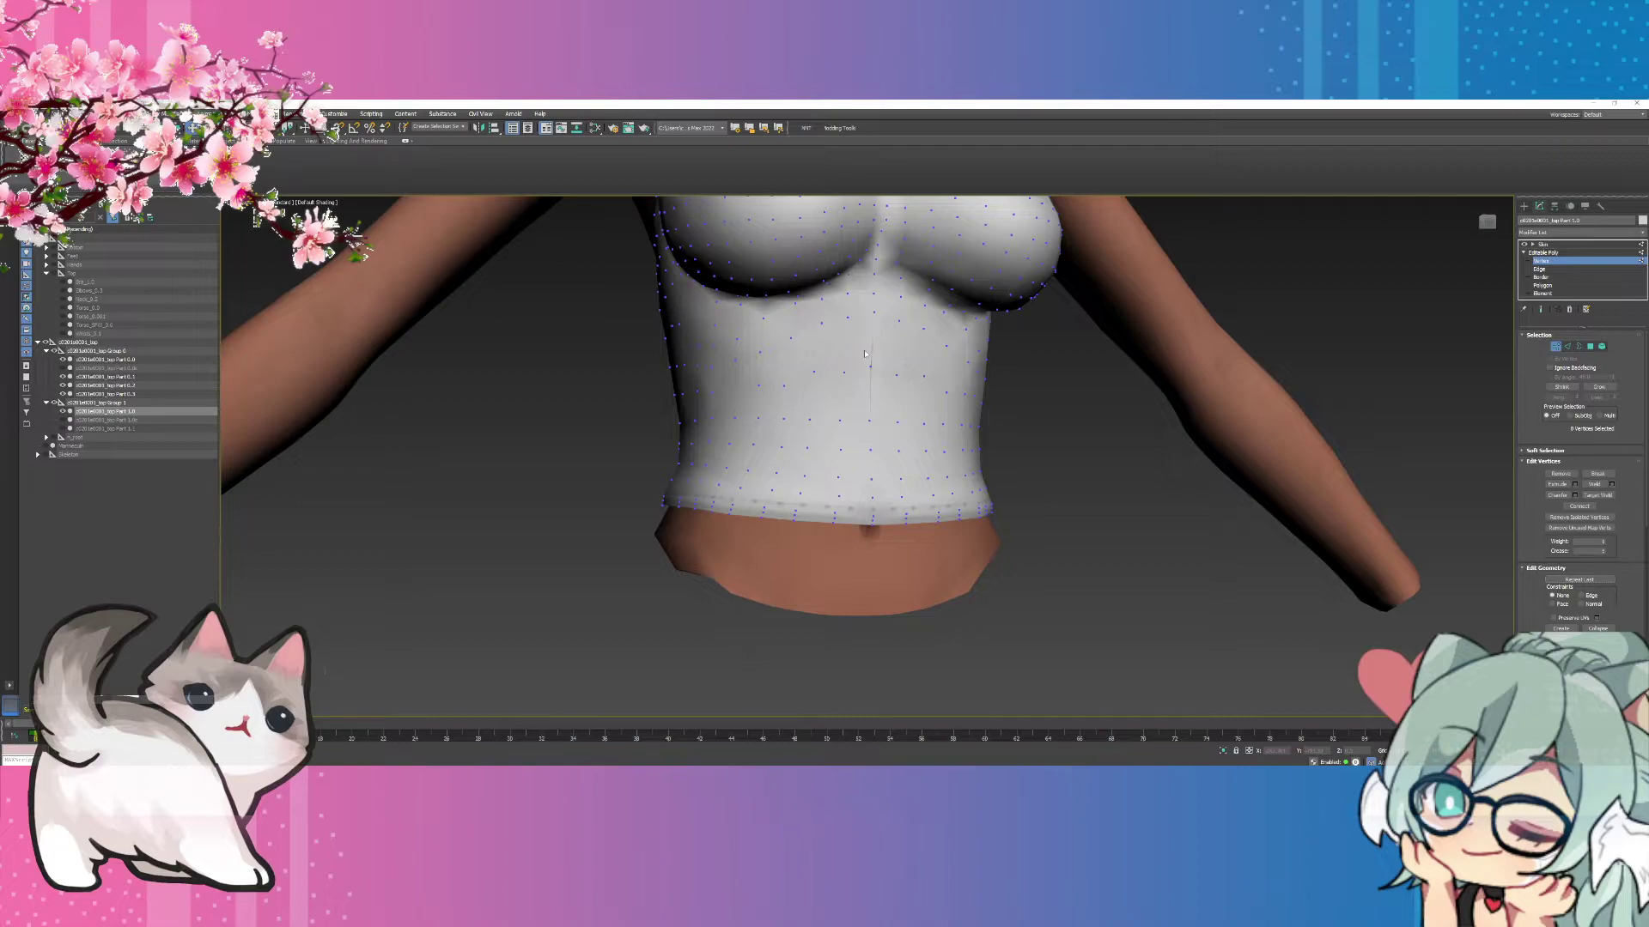
Examine the white top's vertices and body fit from the front and sides, leaving the vertex level.
{"action": "left_click_drag", "start_coordinate": [874, 379], "coordinate": [876, 381]}
{"action": "left_click", "coordinate": [1434, 393]}
{"action": "scroll", "coordinate": [1435, 393], "scroll_direction": "down", "scroll_amount": 3}
{"action": "middle_click_drag", "start_coordinate": [1435, 393], "coordinate": [1378, 412], "text": "alt"}
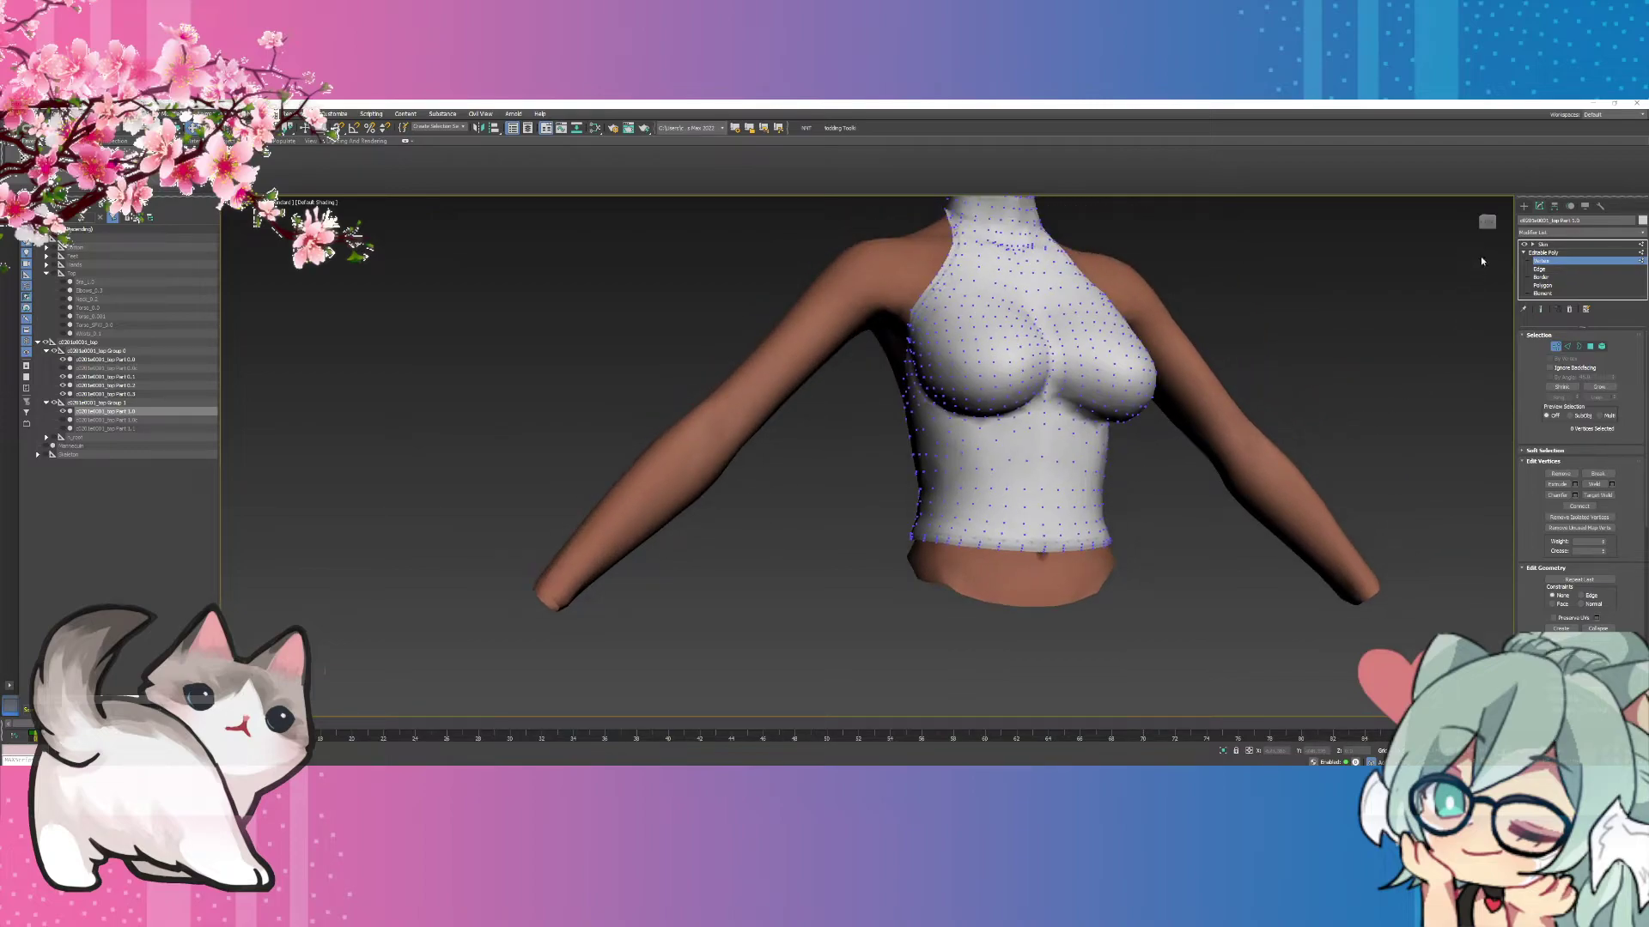
{"action": "middle_click_drag", "start_coordinate": [1006, 360], "coordinate": [1016, 359], "text": "alt"}
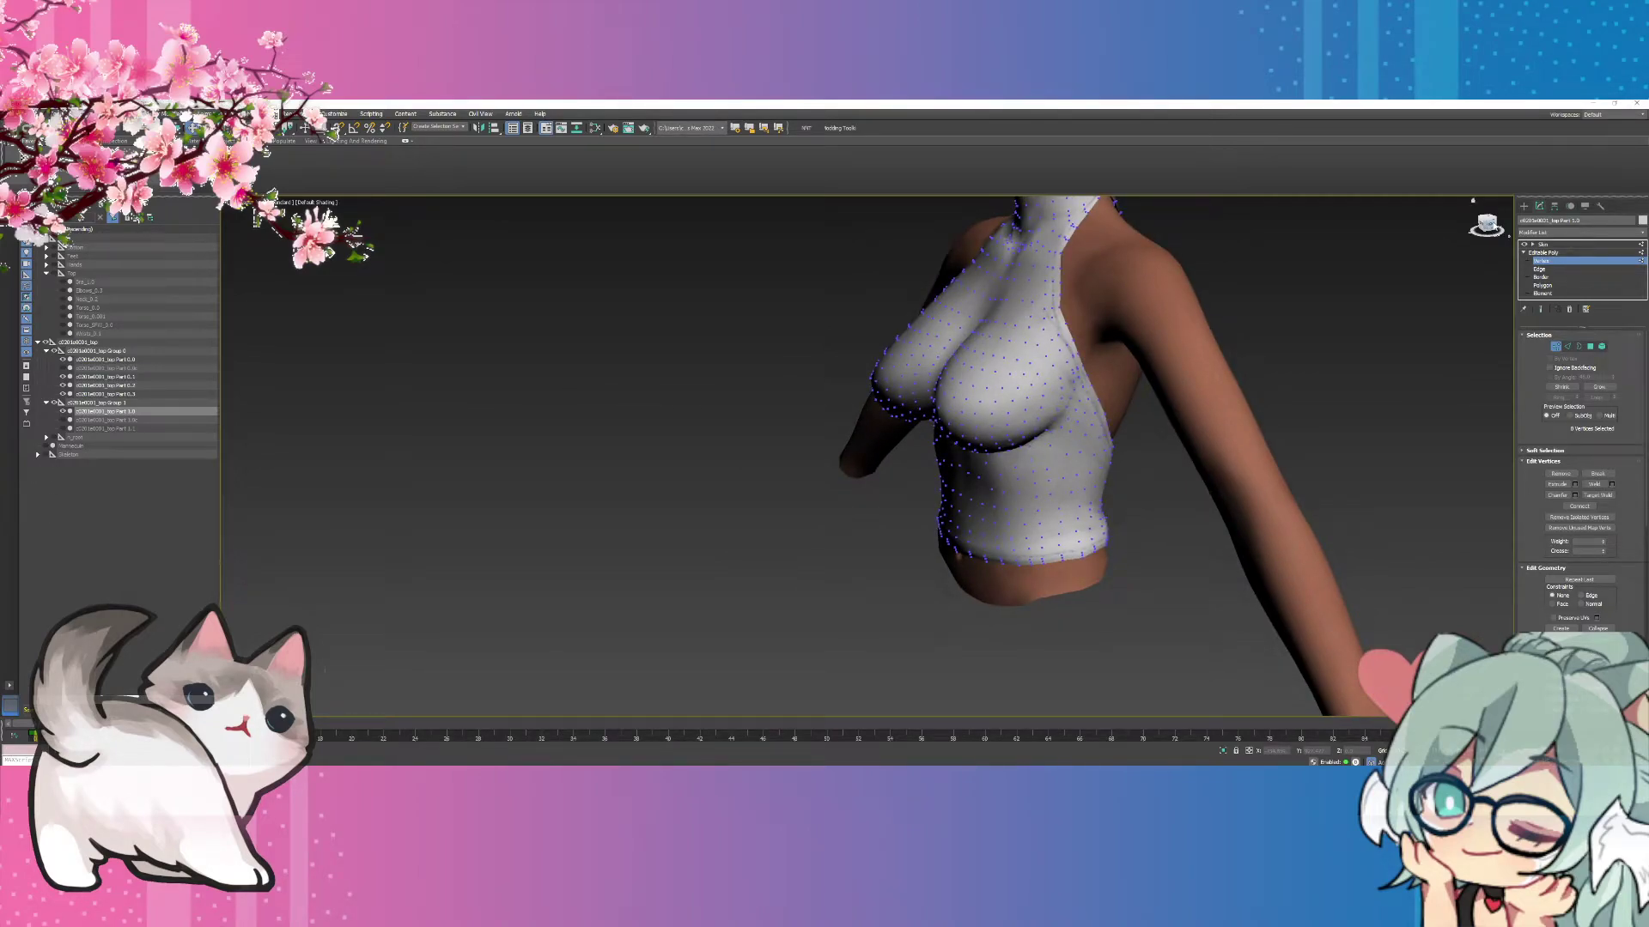
{"action": "left_click", "coordinate": [1641, 254]}
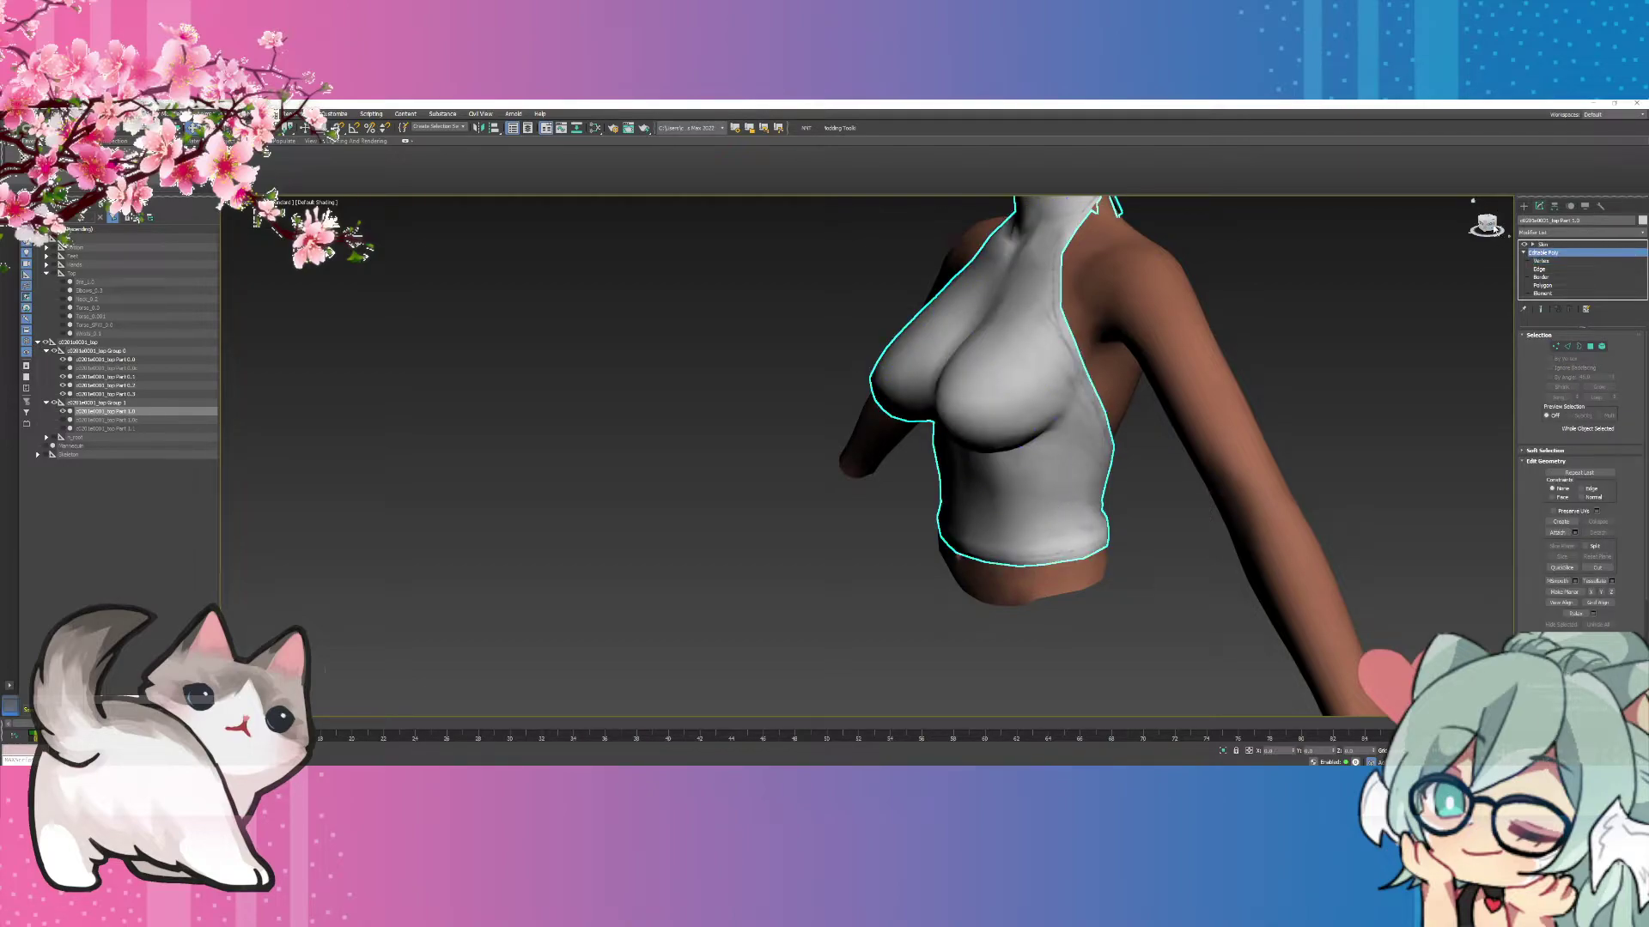
{"action": "left_click", "coordinate": [1494, 229]}
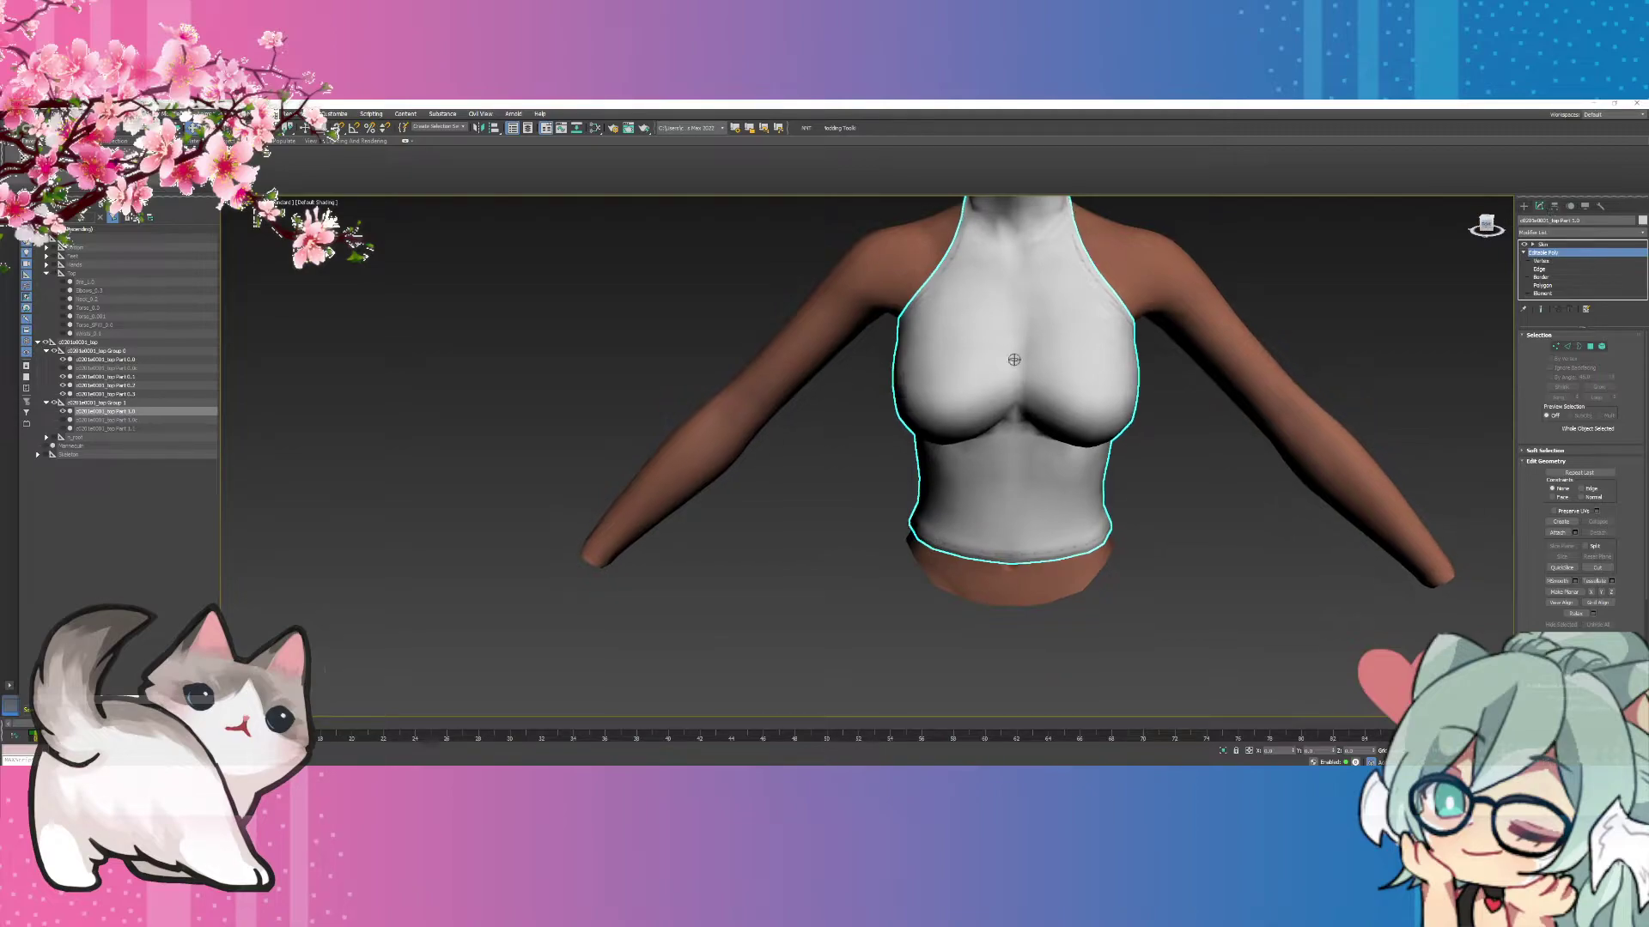
{"action": "left_click", "coordinate": [1483, 227]}
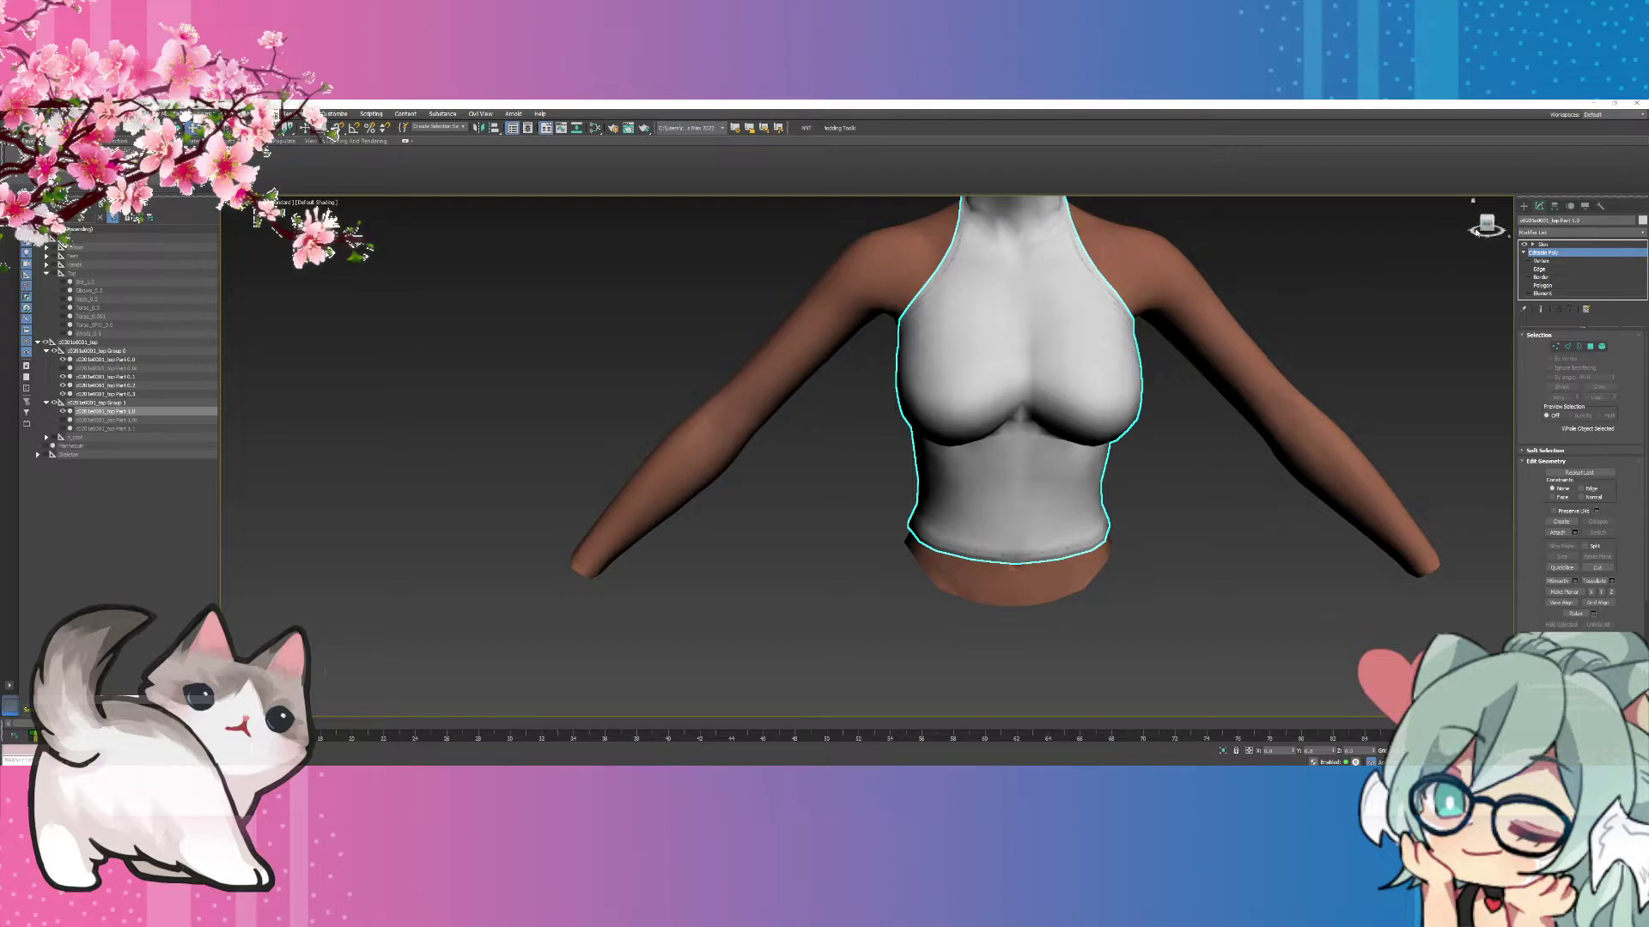
{"action": "left_click", "coordinate": [1485, 224]}
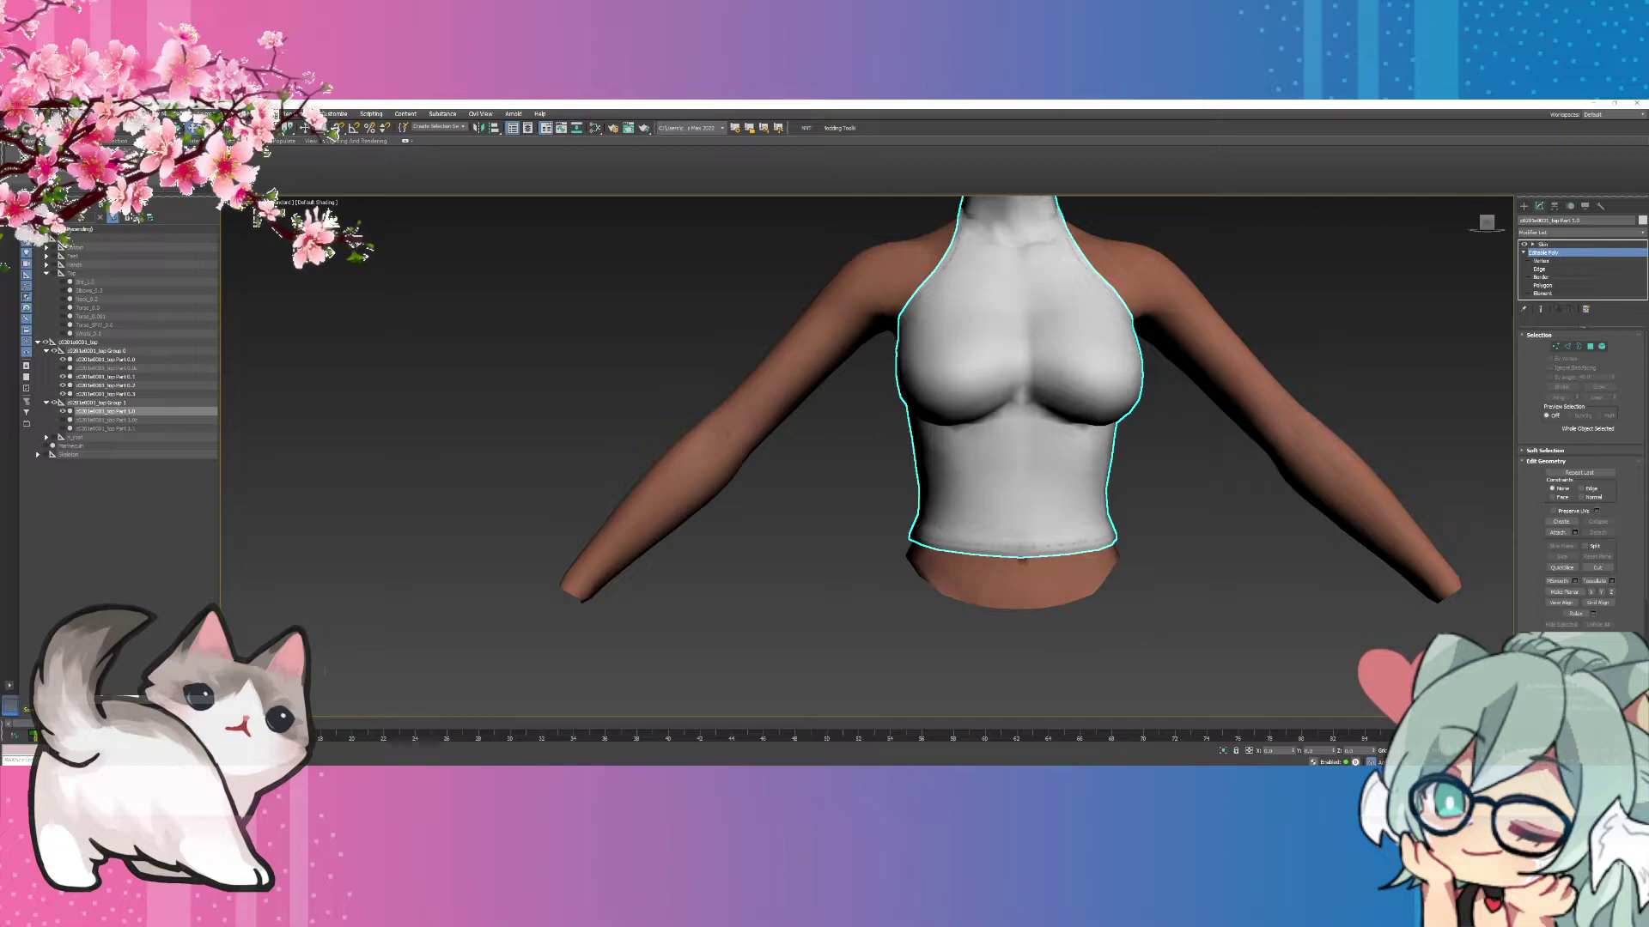
Switch to the other 3ds Max scene with the pink cropped hoodie and inspect the garment from the front.
{"action": "mouse_move", "coordinate": [483, 765]}
{"action": "left_click", "coordinate": [379, 740]}
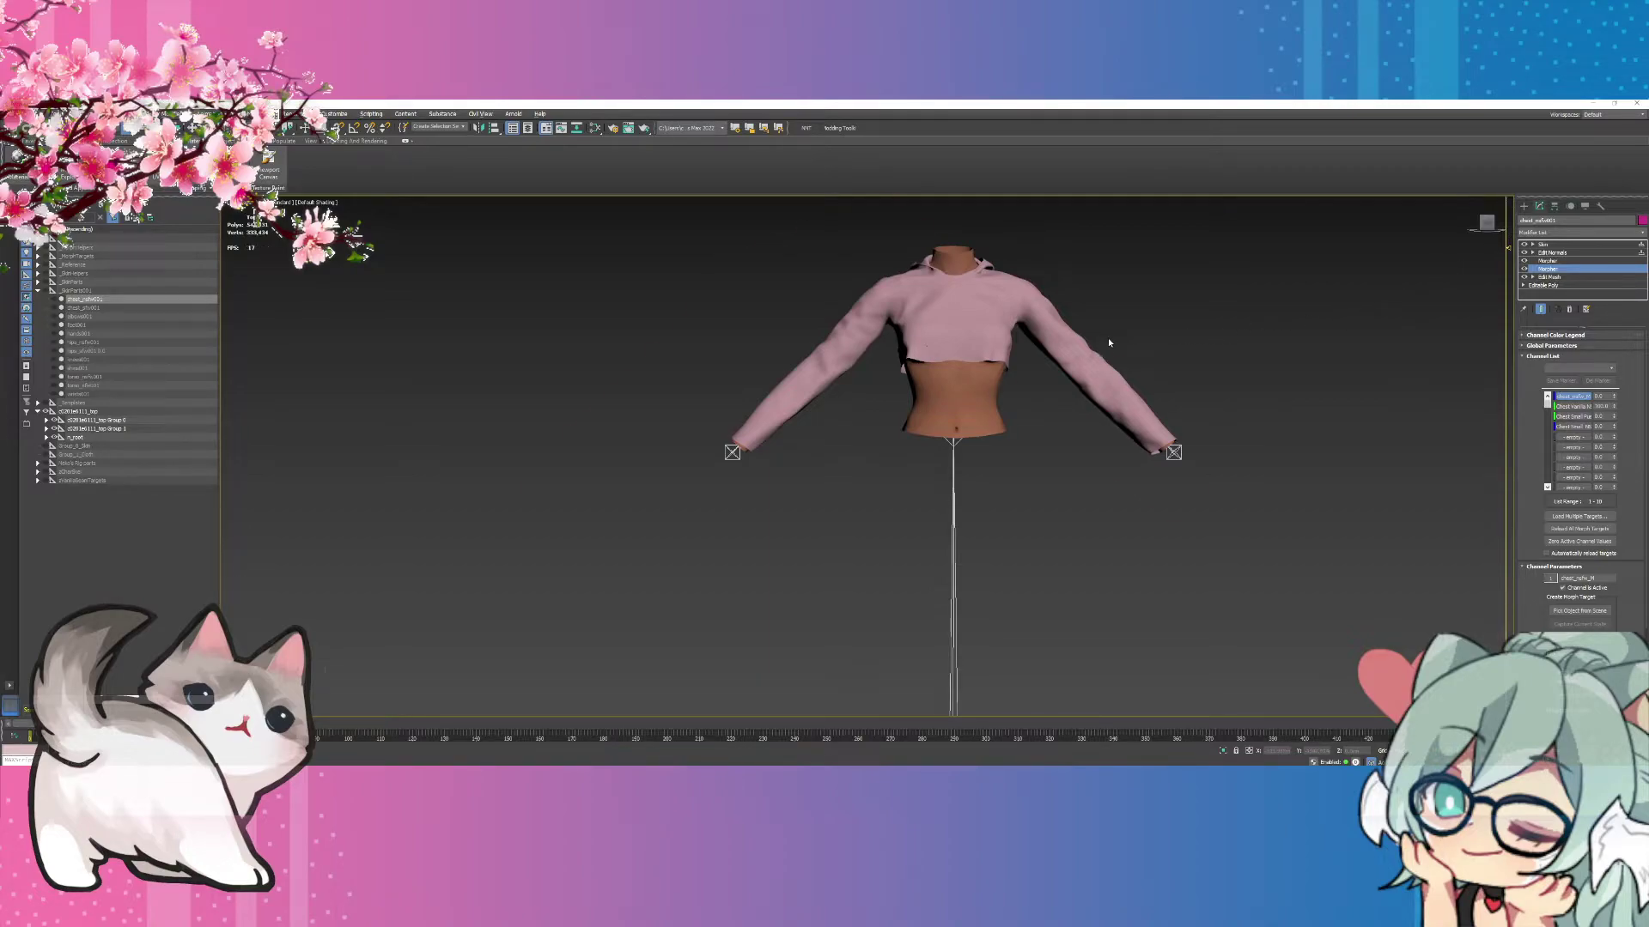
{"action": "scroll", "coordinate": [1103, 336], "scroll_direction": "up", "scroll_amount": 5}
{"action": "middle_click_drag", "start_coordinate": [1115, 288], "coordinate": [1230, 373]}
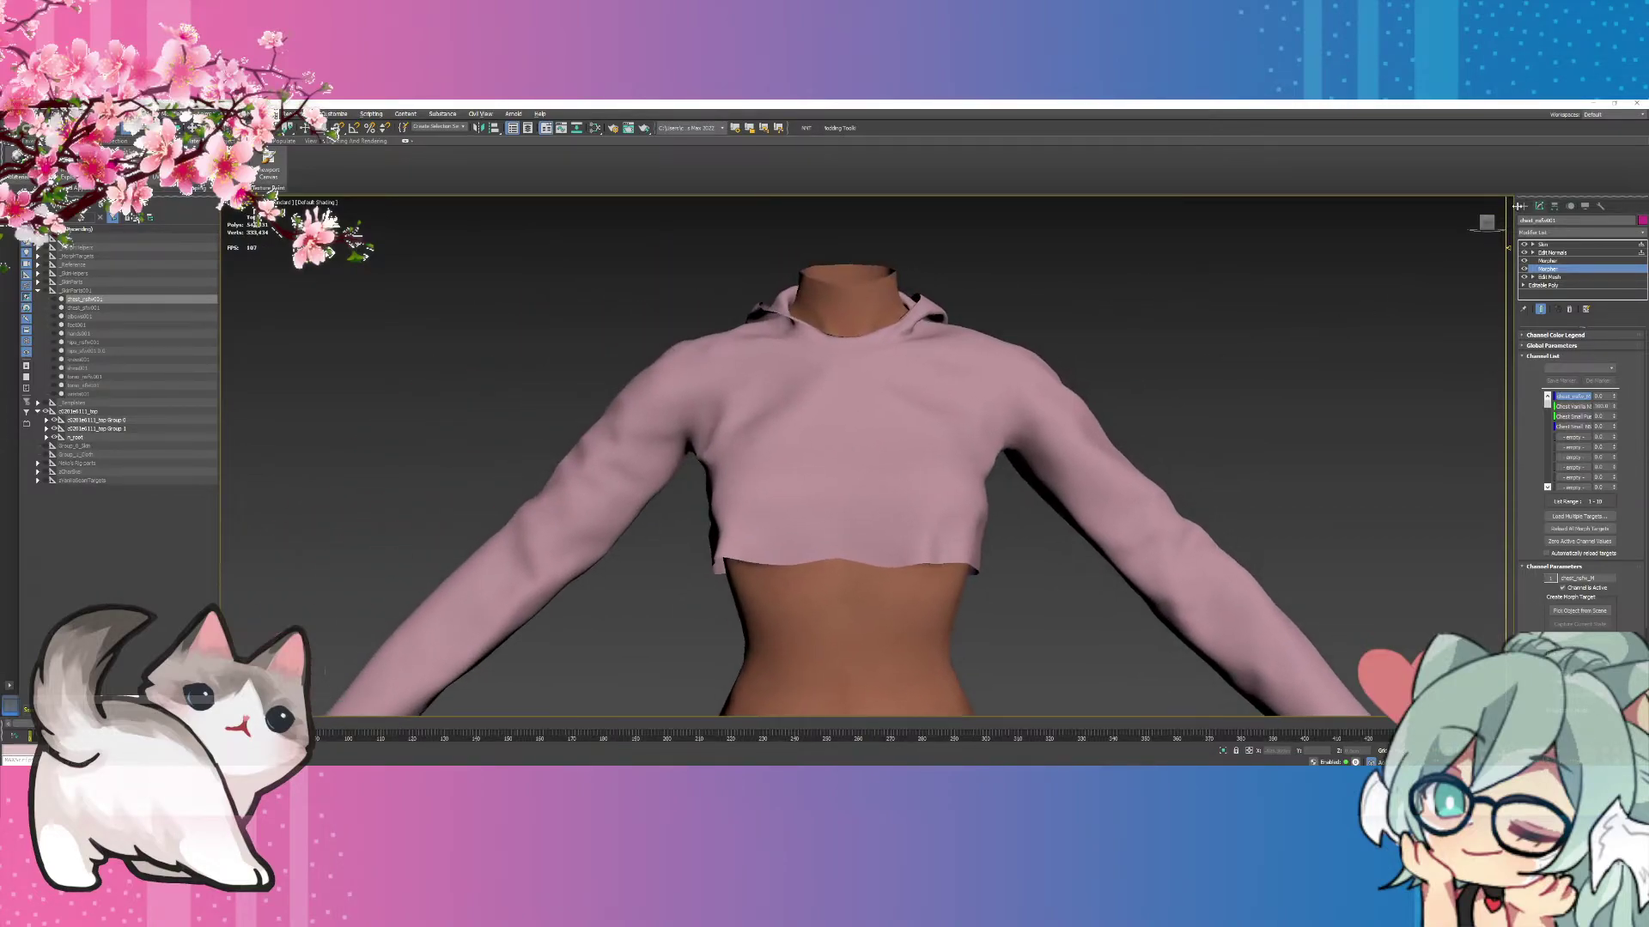
{"action": "left_click_drag", "start_coordinate": [1491, 225], "coordinate": [1492, 237]}
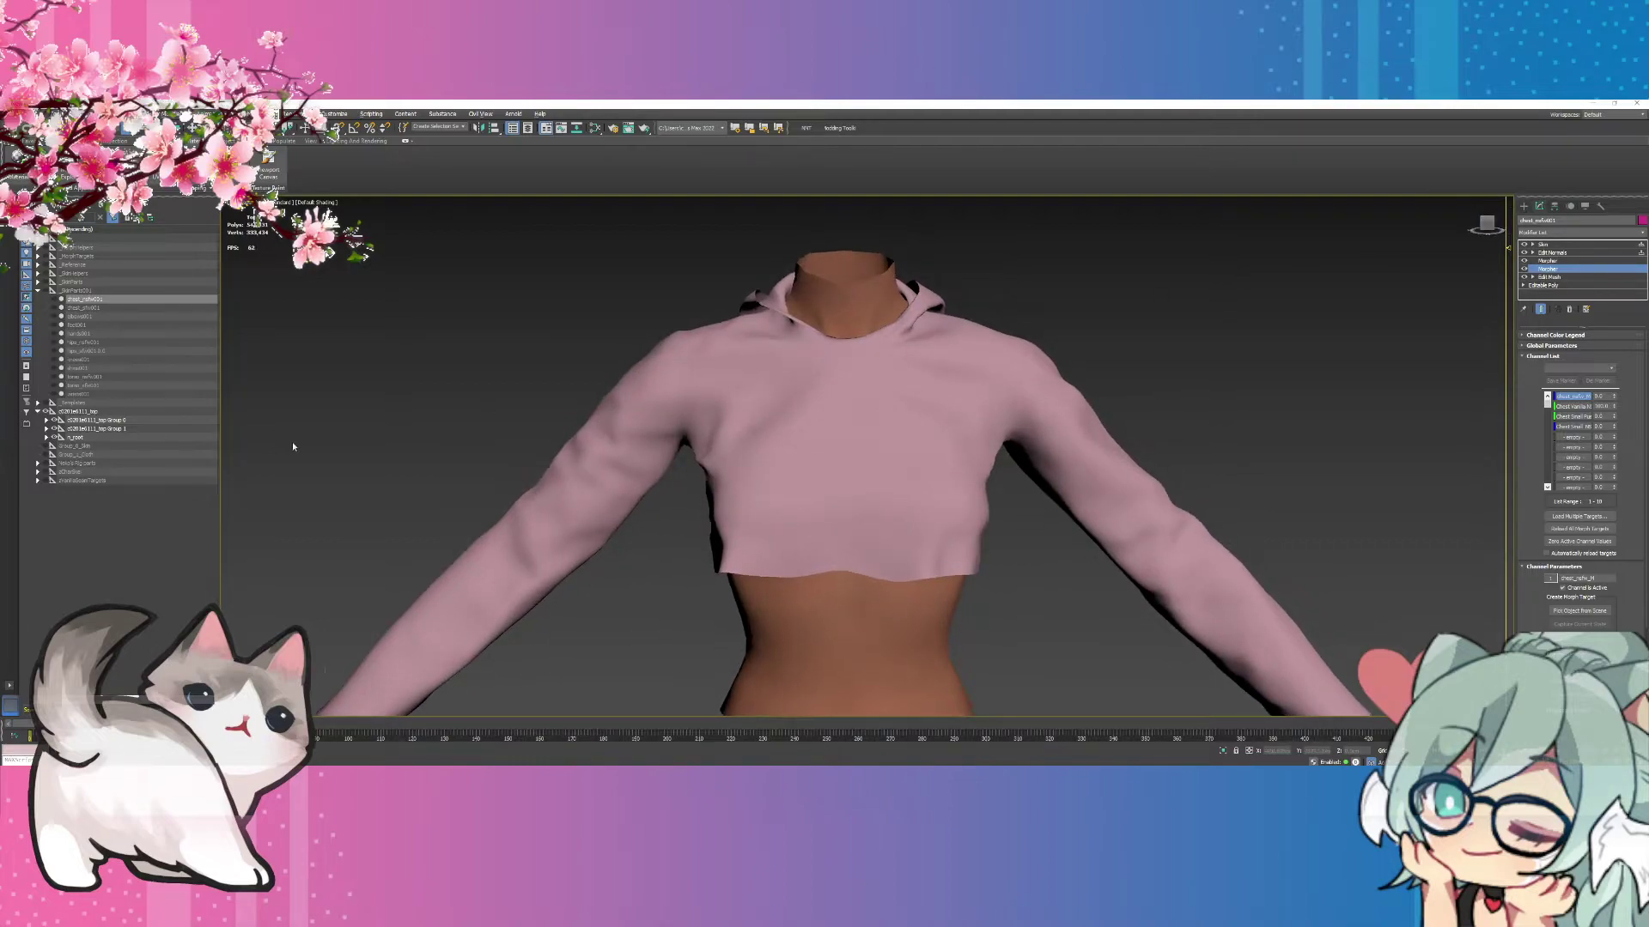
{"action": "scroll", "coordinate": [707, 492], "scroll_direction": "down", "scroll_amount": 5}
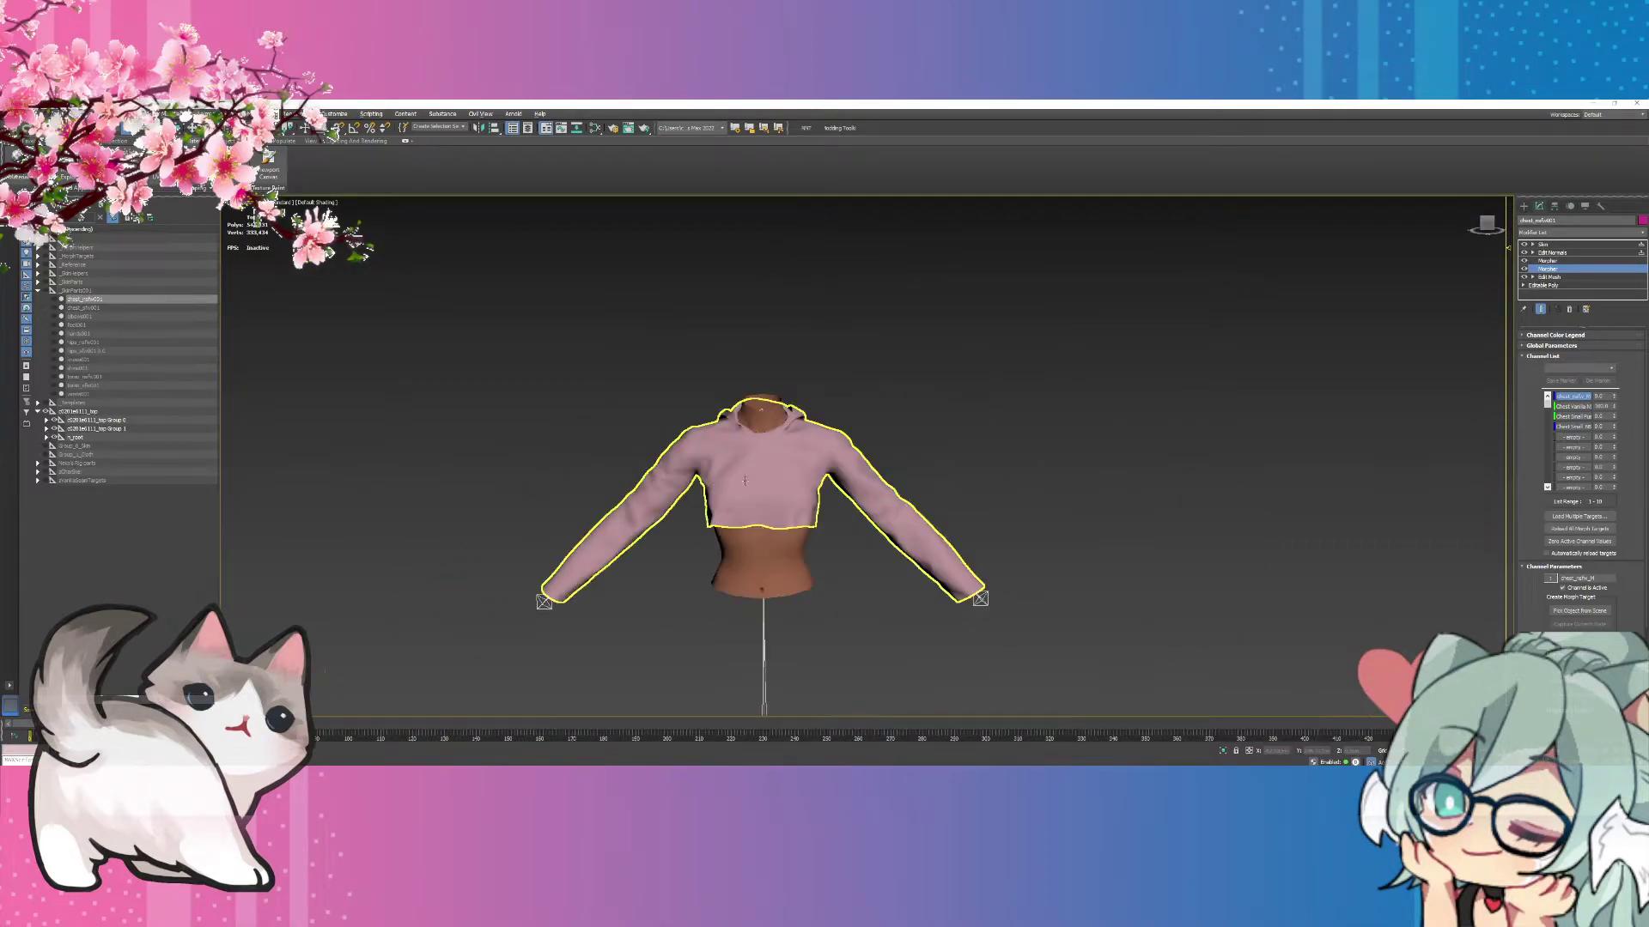
{"action": "mouse_move", "coordinate": [1487, 228]}
{"action": "left_mouse_down"}
{"action": "mouse_move", "coordinate": [1447, 229]}
{"action": "mouse_move", "coordinate": [1489, 227]}
{"action": "left_mouse_up"}
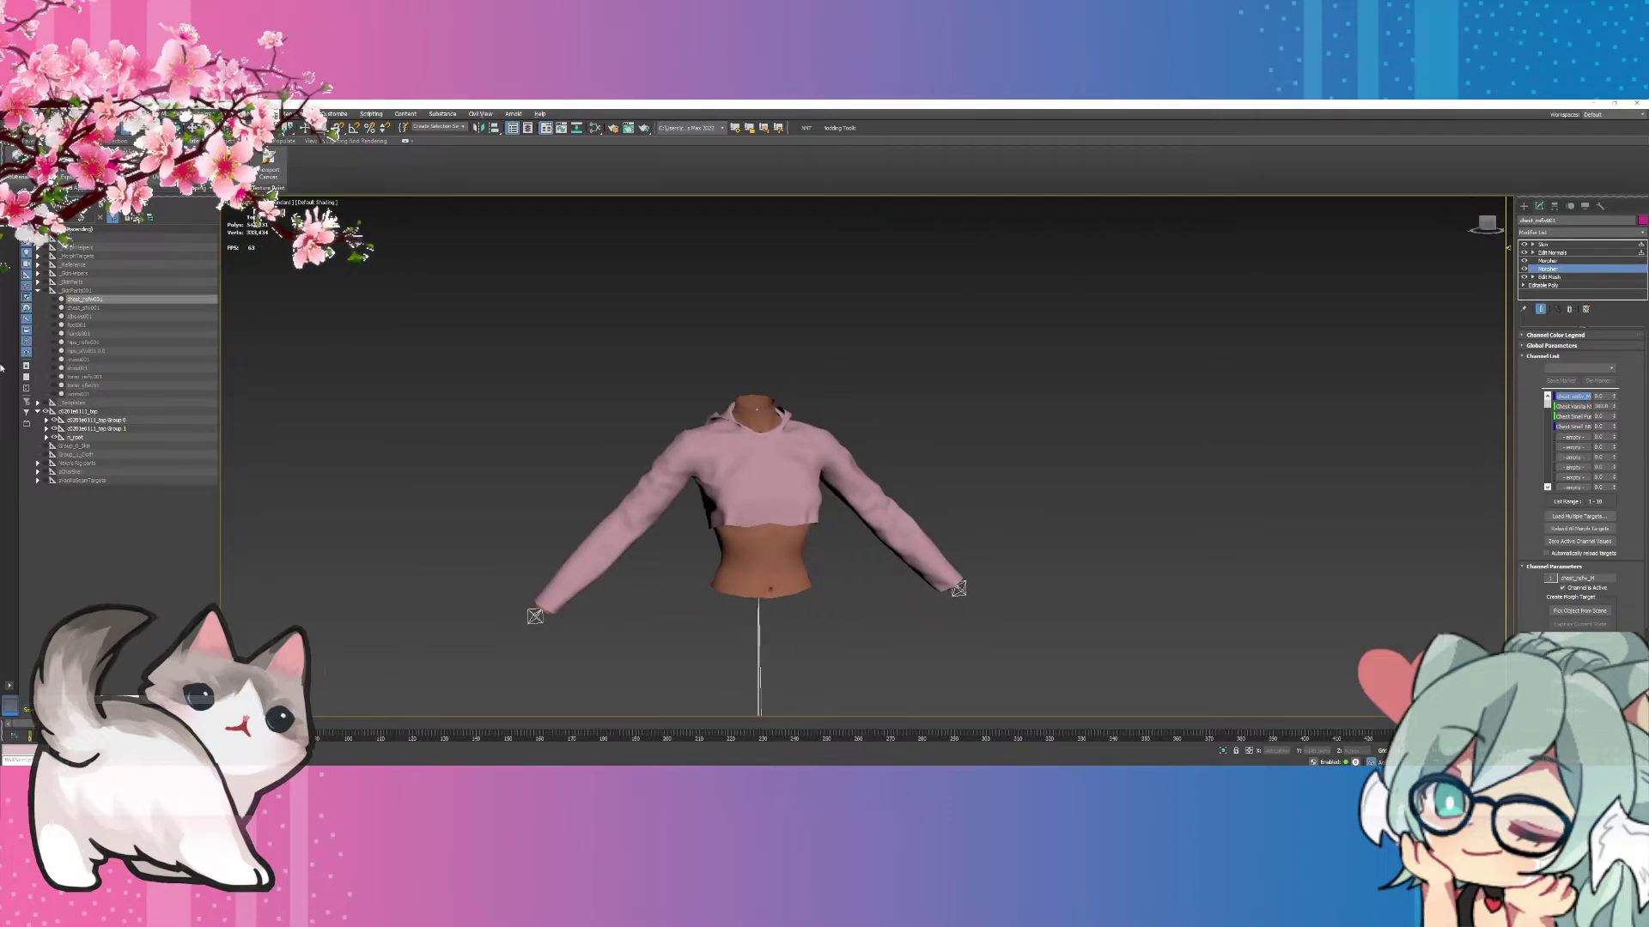
Hide Part 1.1 in the pink hoodie's Group 1 and clone Part 1.0 as a copy.
{"action": "left_click", "coordinate": [46, 428]}
{"action": "left_click", "coordinate": [47, 420]}
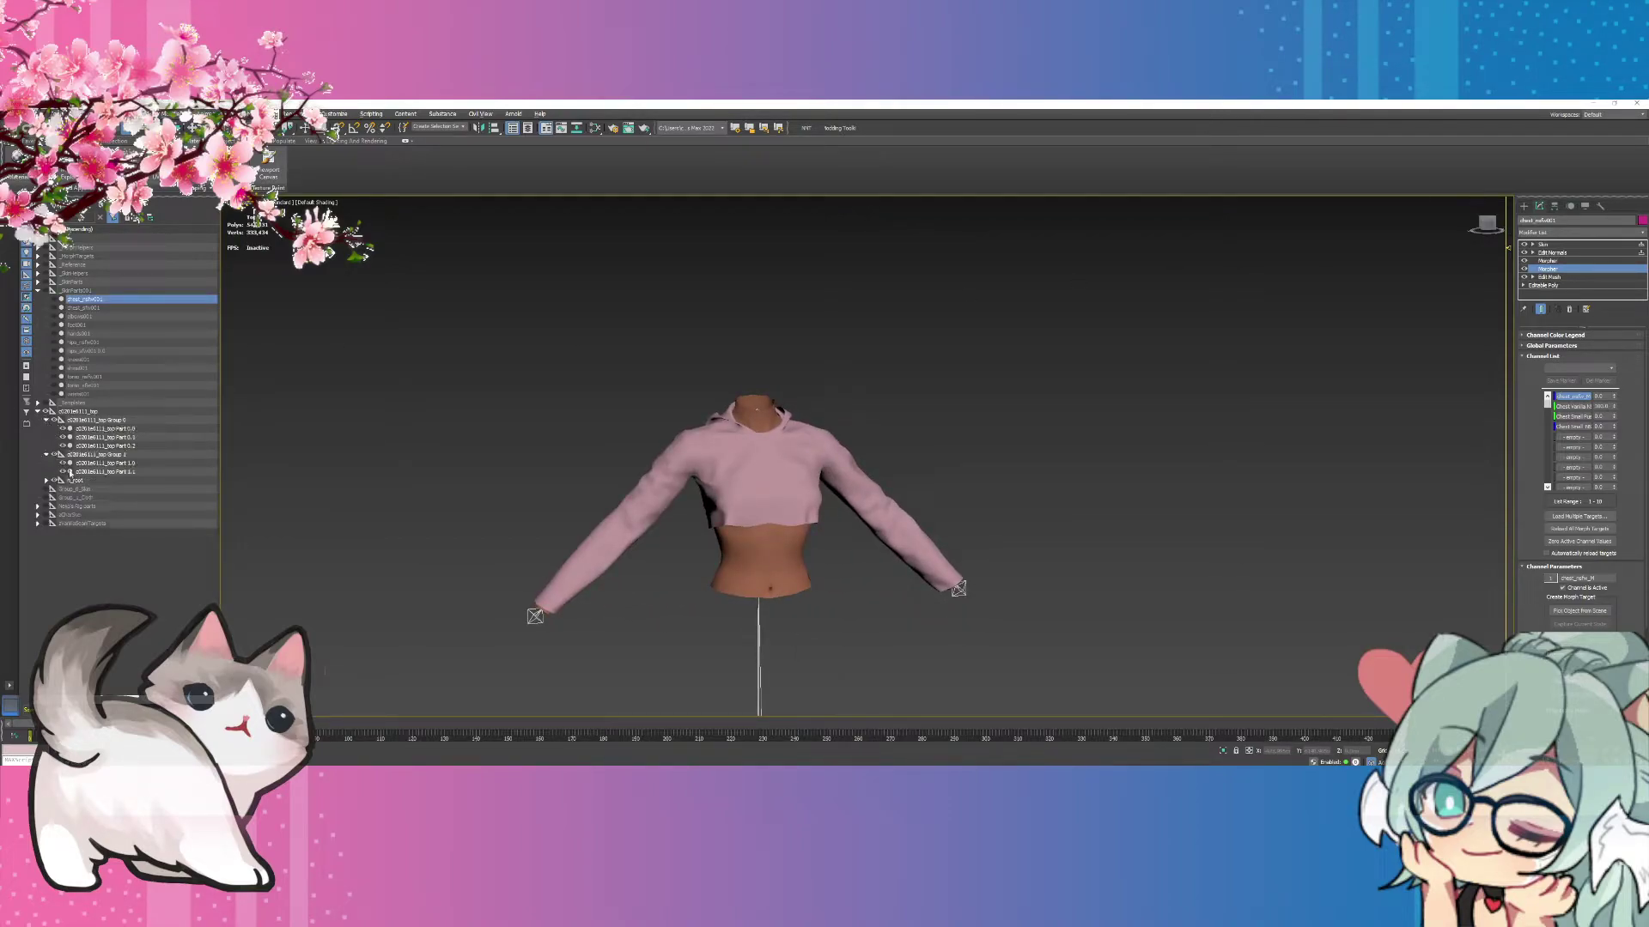
{"action": "left_click", "coordinate": [94, 471]}
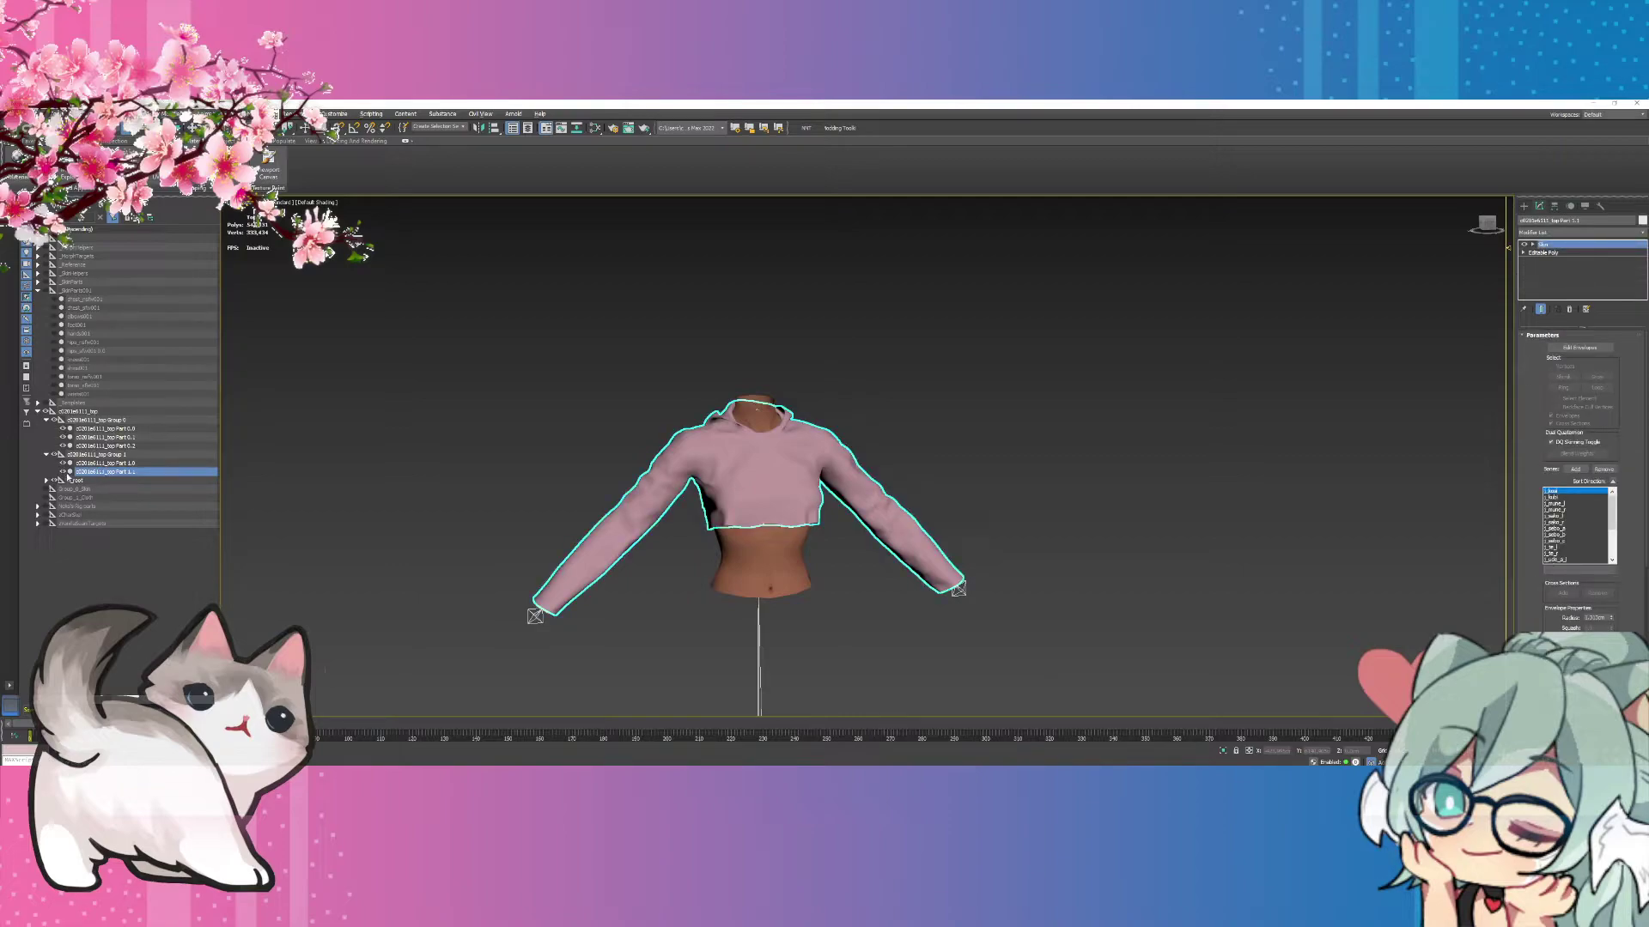
{"action": "left_click", "coordinate": [91, 463]}
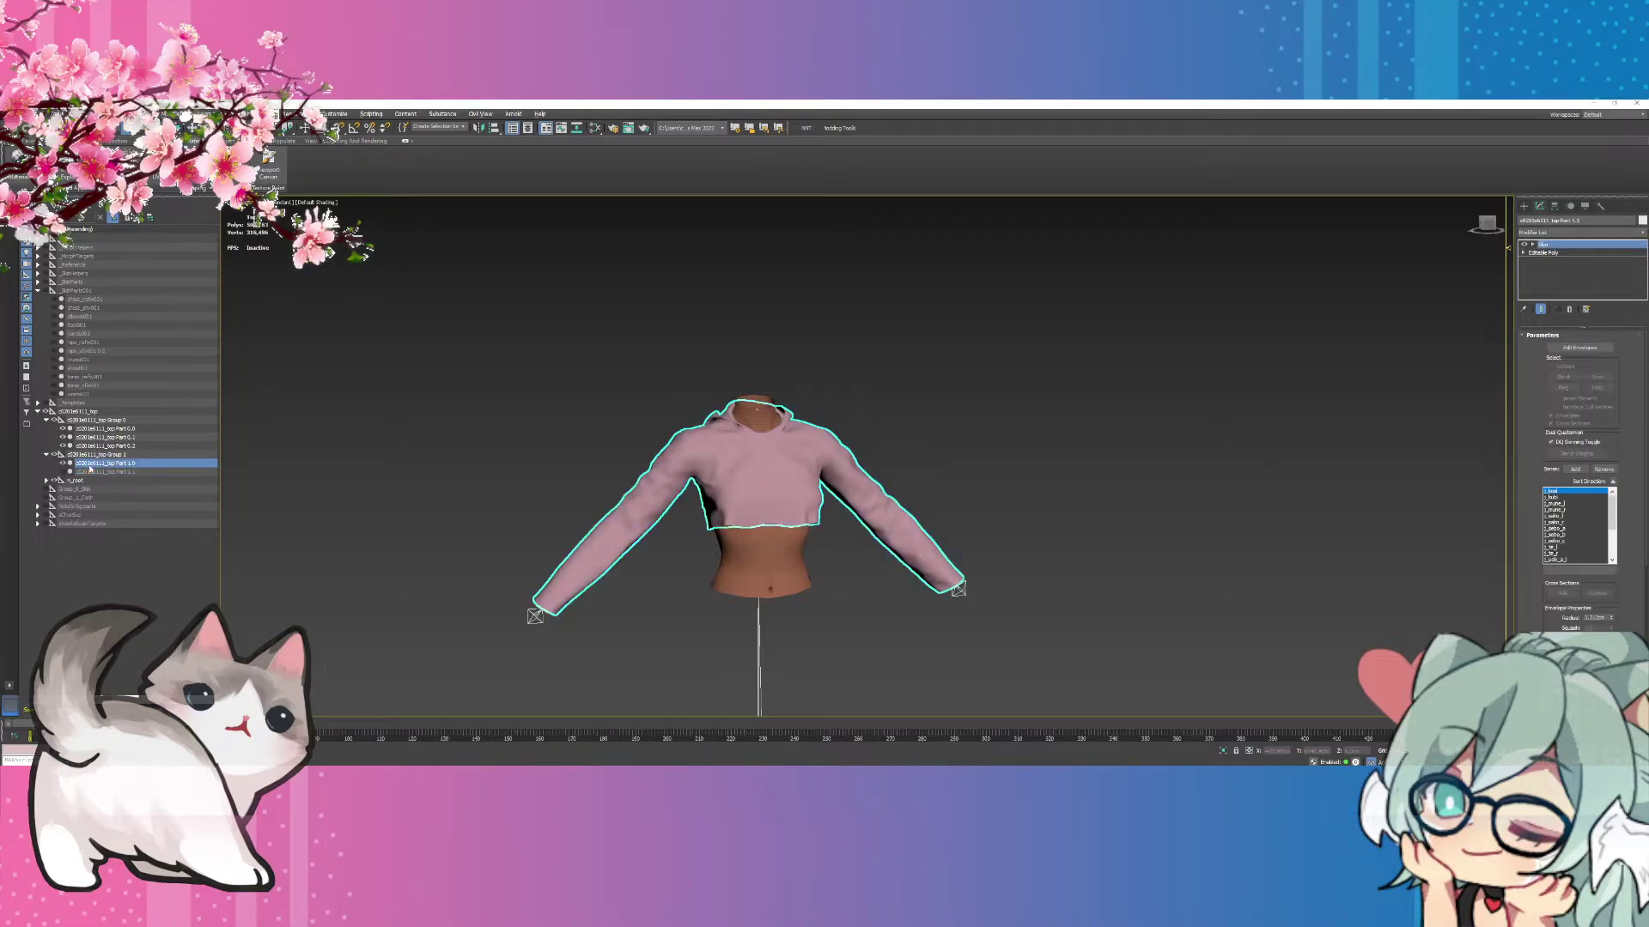
{"action": "right_click", "coordinate": [96, 468]}
{"action": "left_click", "coordinate": [106, 495]}
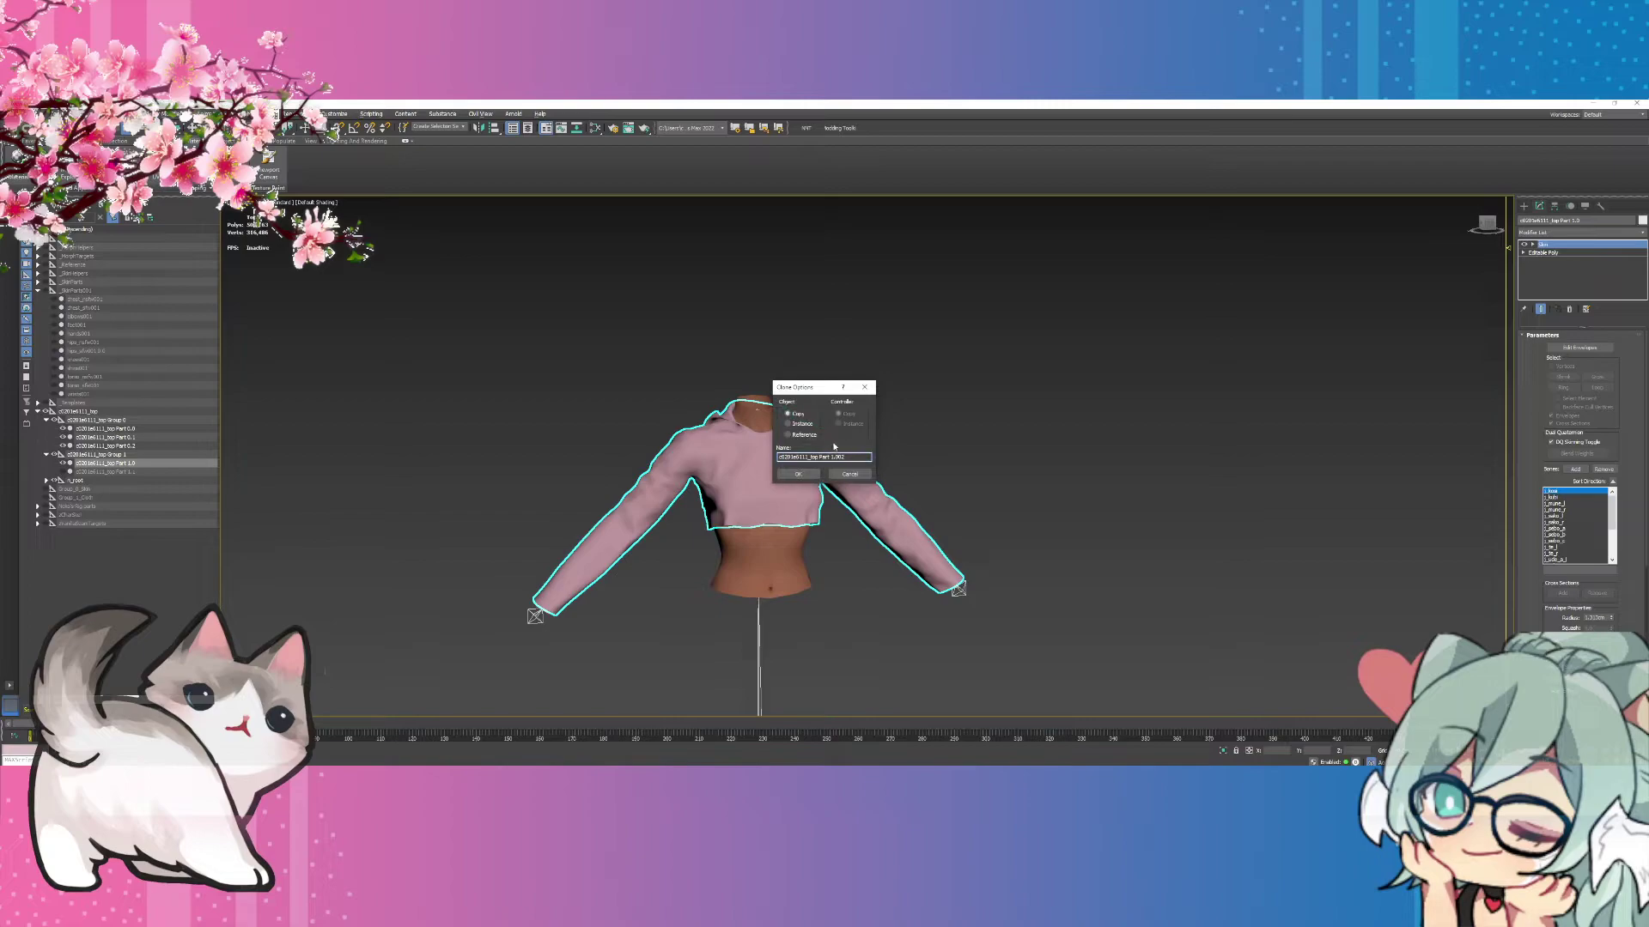
{"action": "left_click", "coordinate": [804, 474]}
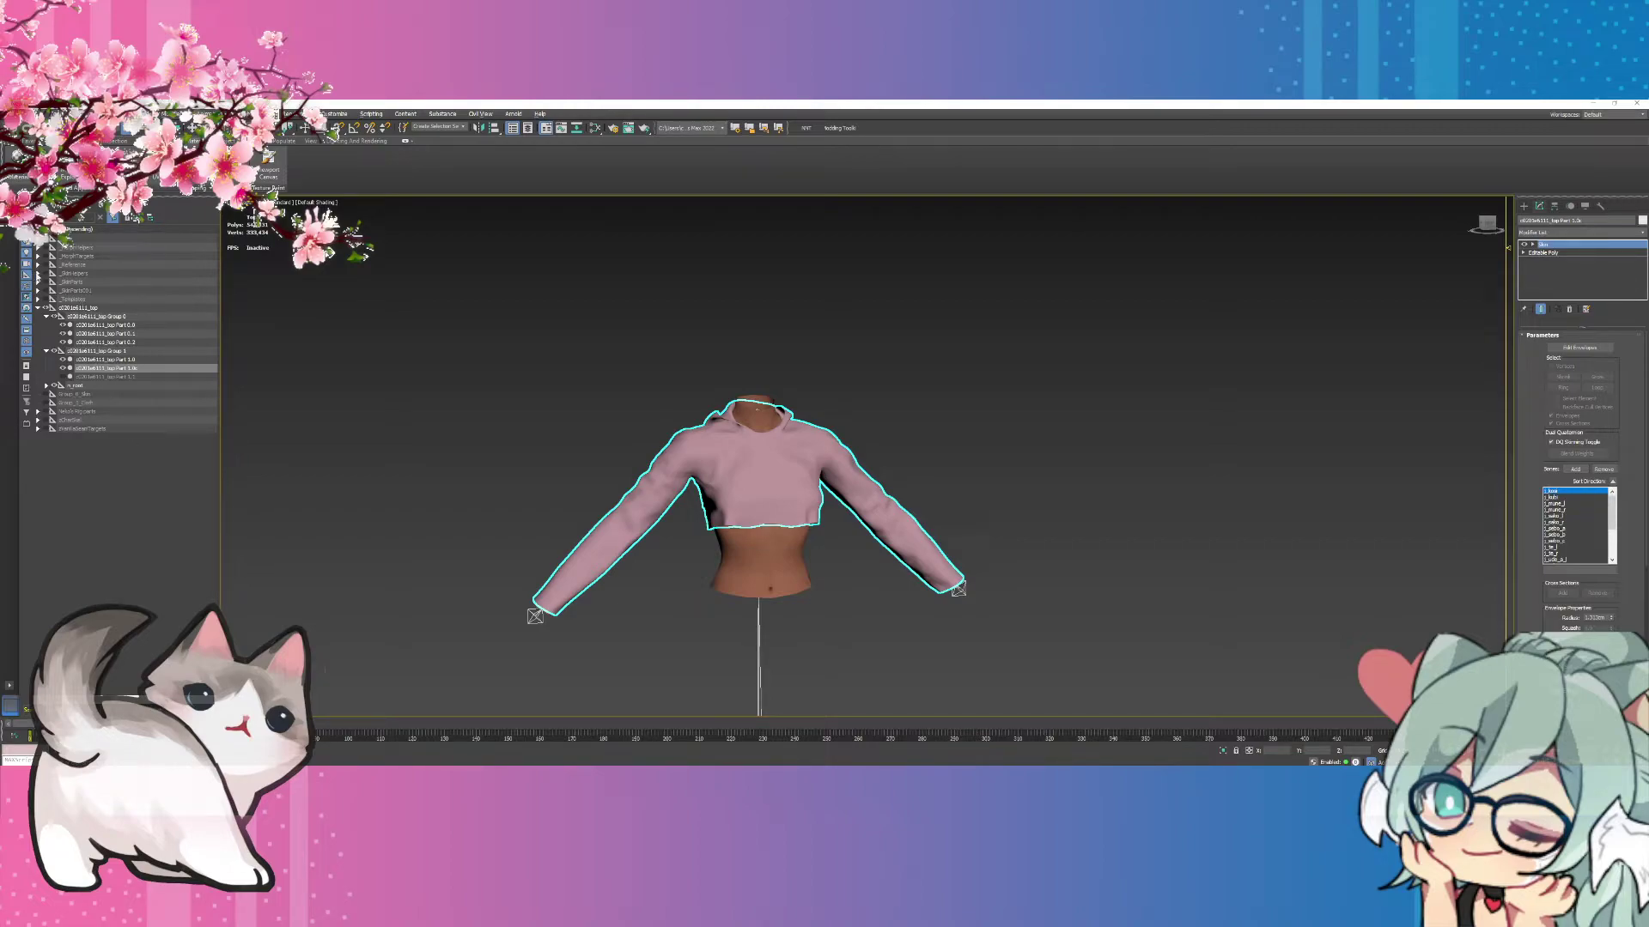
Clear the selection, then unhide and select the first torso mesh in the body parts list.
{"action": "left_click", "coordinate": [38, 273]}
{"action": "key", "text": "ctrl+d"}
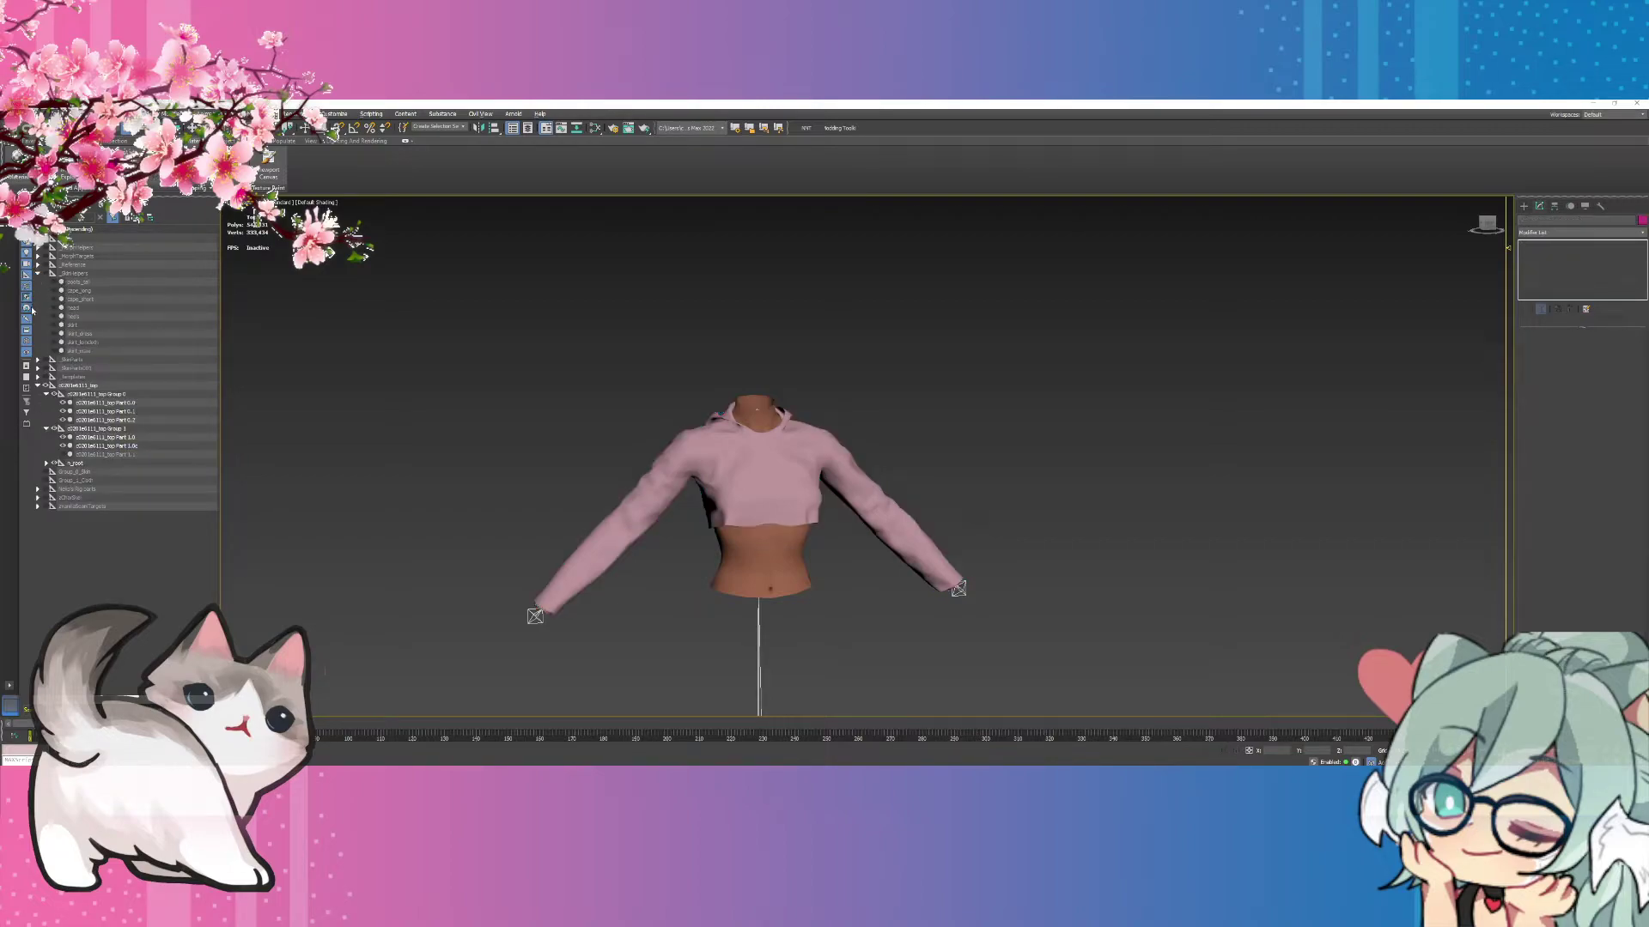
{"action": "left_click", "coordinate": [38, 273]}
{"action": "left_click", "coordinate": [38, 290]}
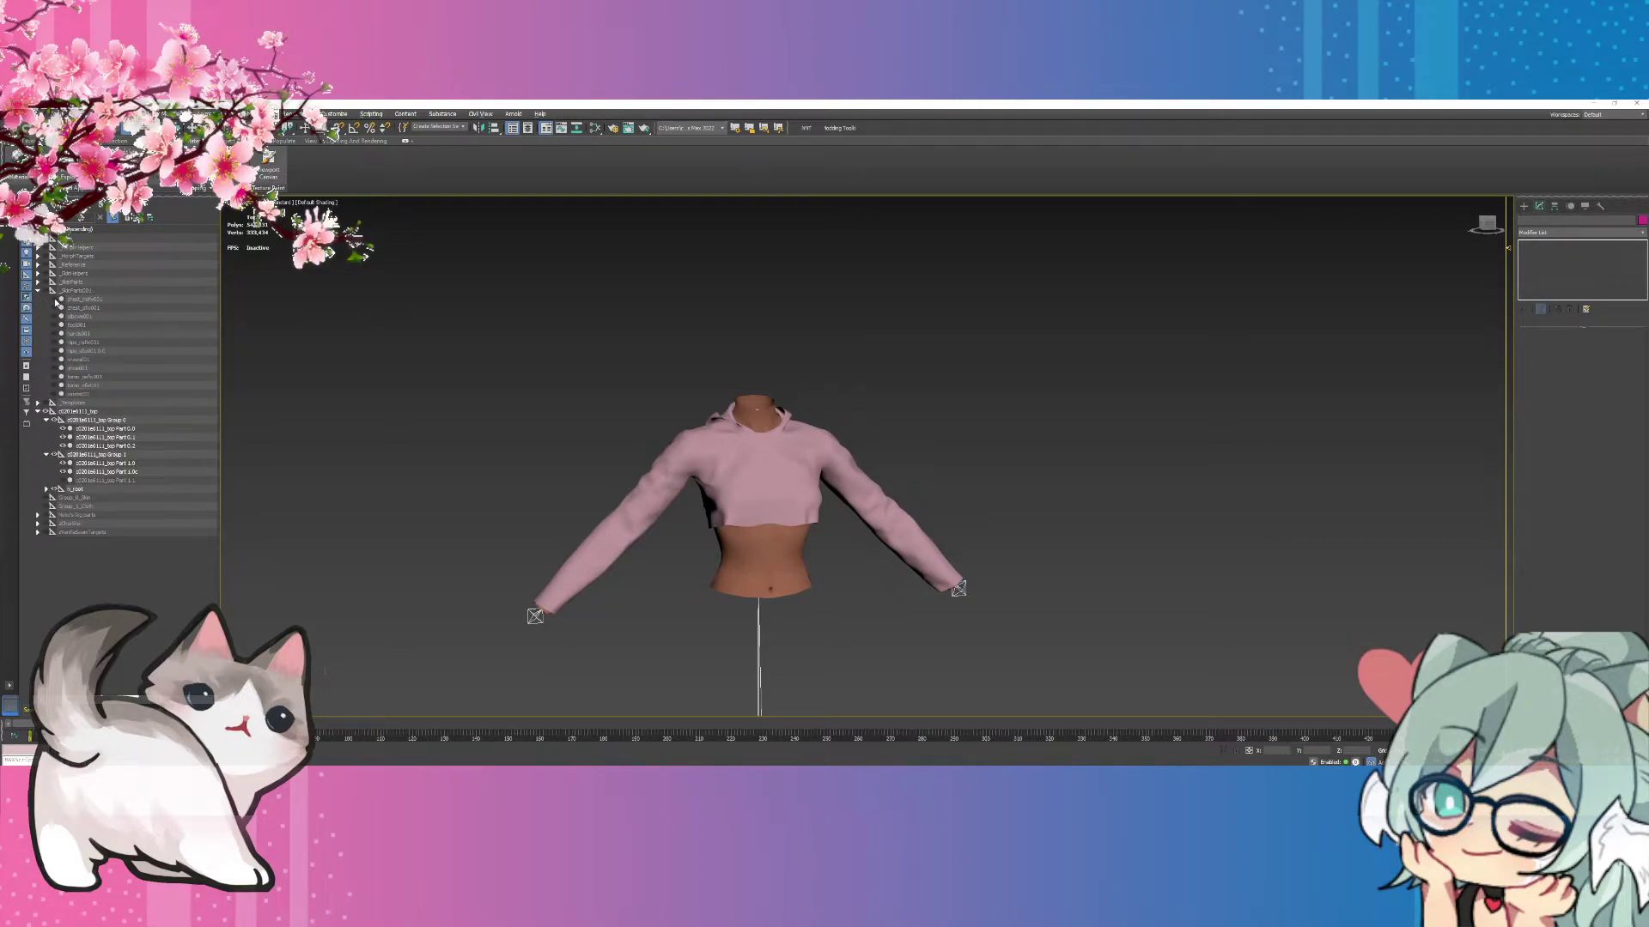
{"action": "left_click", "coordinate": [79, 298]}
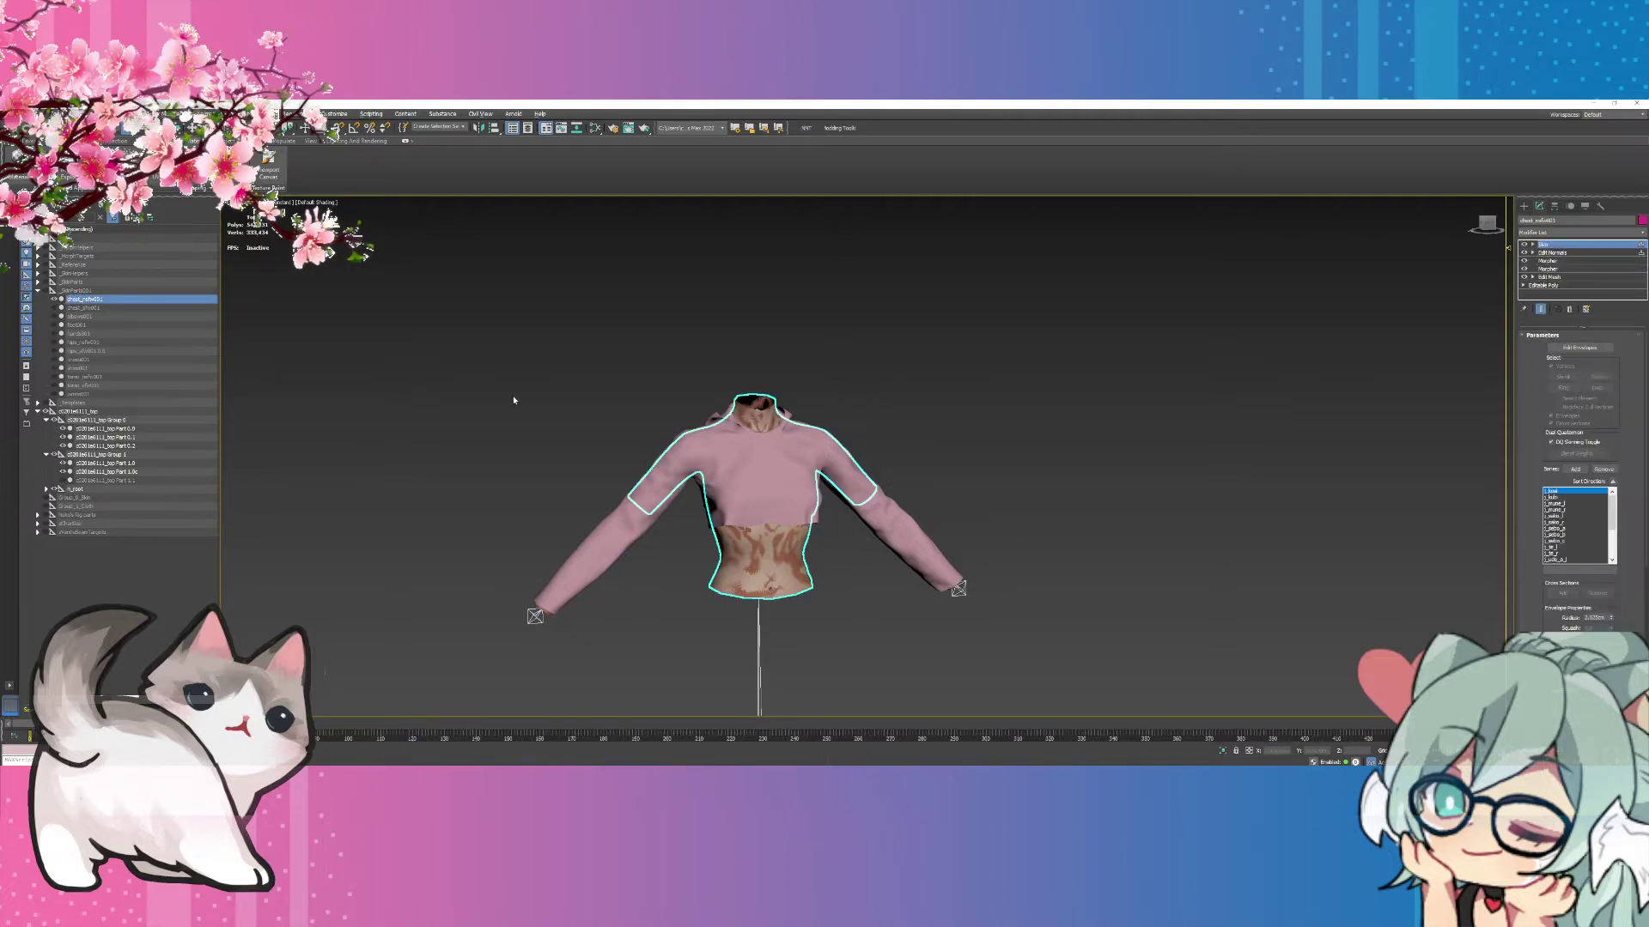
Replace the Skin modifier on the cloned Part 1.0 hoodie mesh with a Skin Wrap modifier.
{"action": "left_click", "coordinate": [81, 471]}
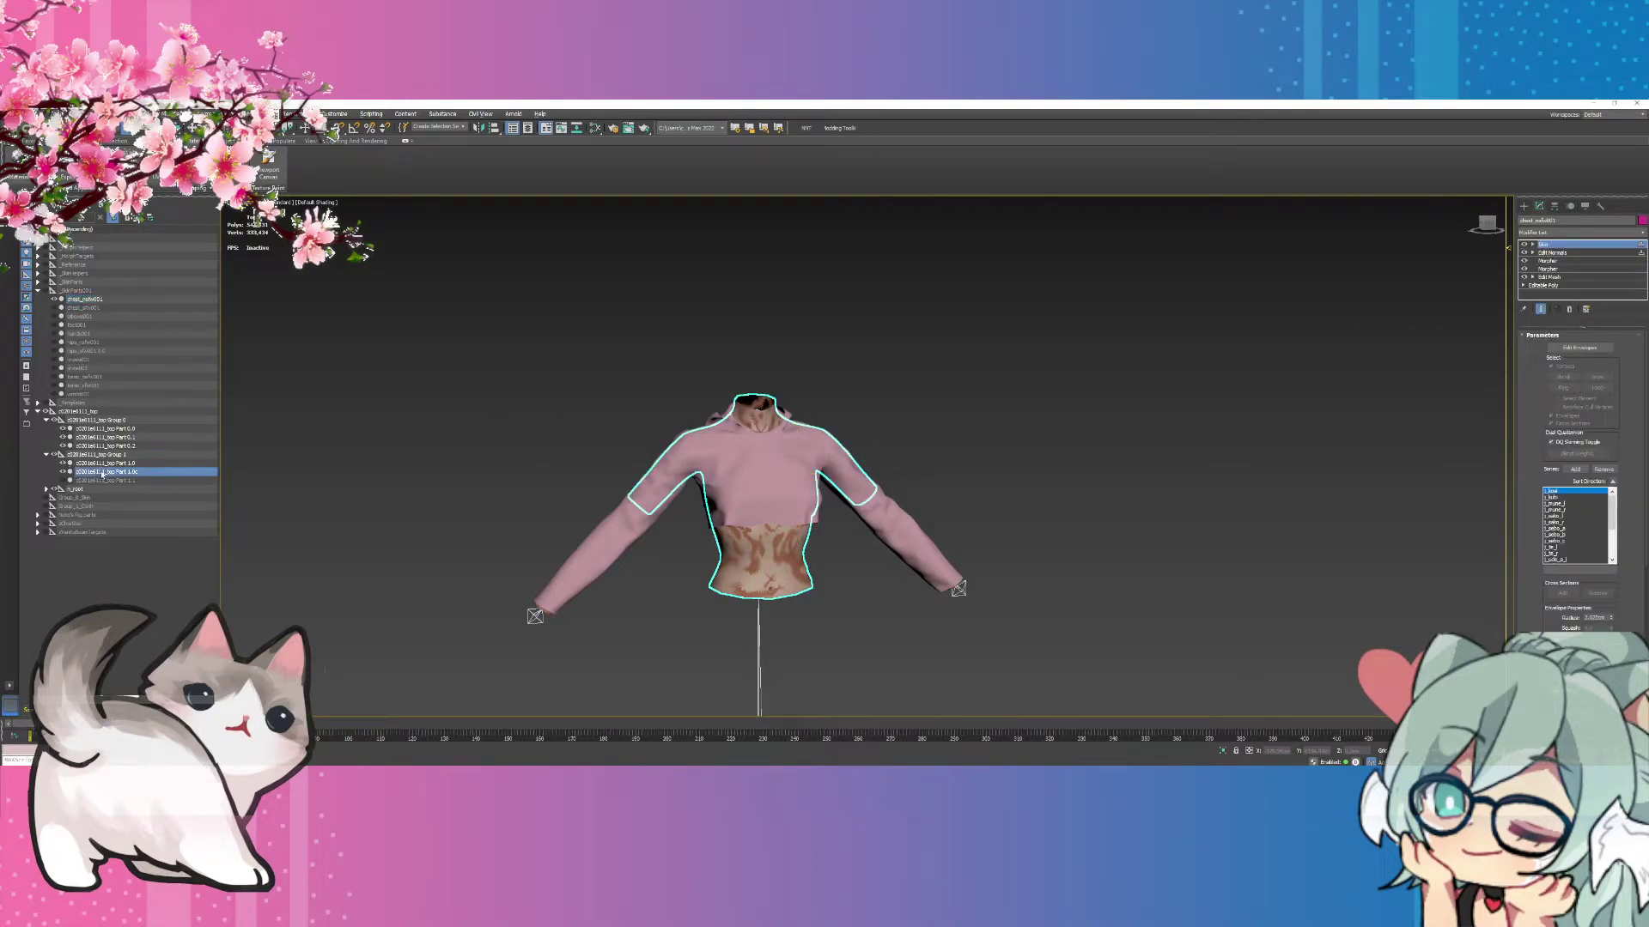
{"action": "left_click", "coordinate": [1571, 310]}
{"action": "type", "text": "skin"}
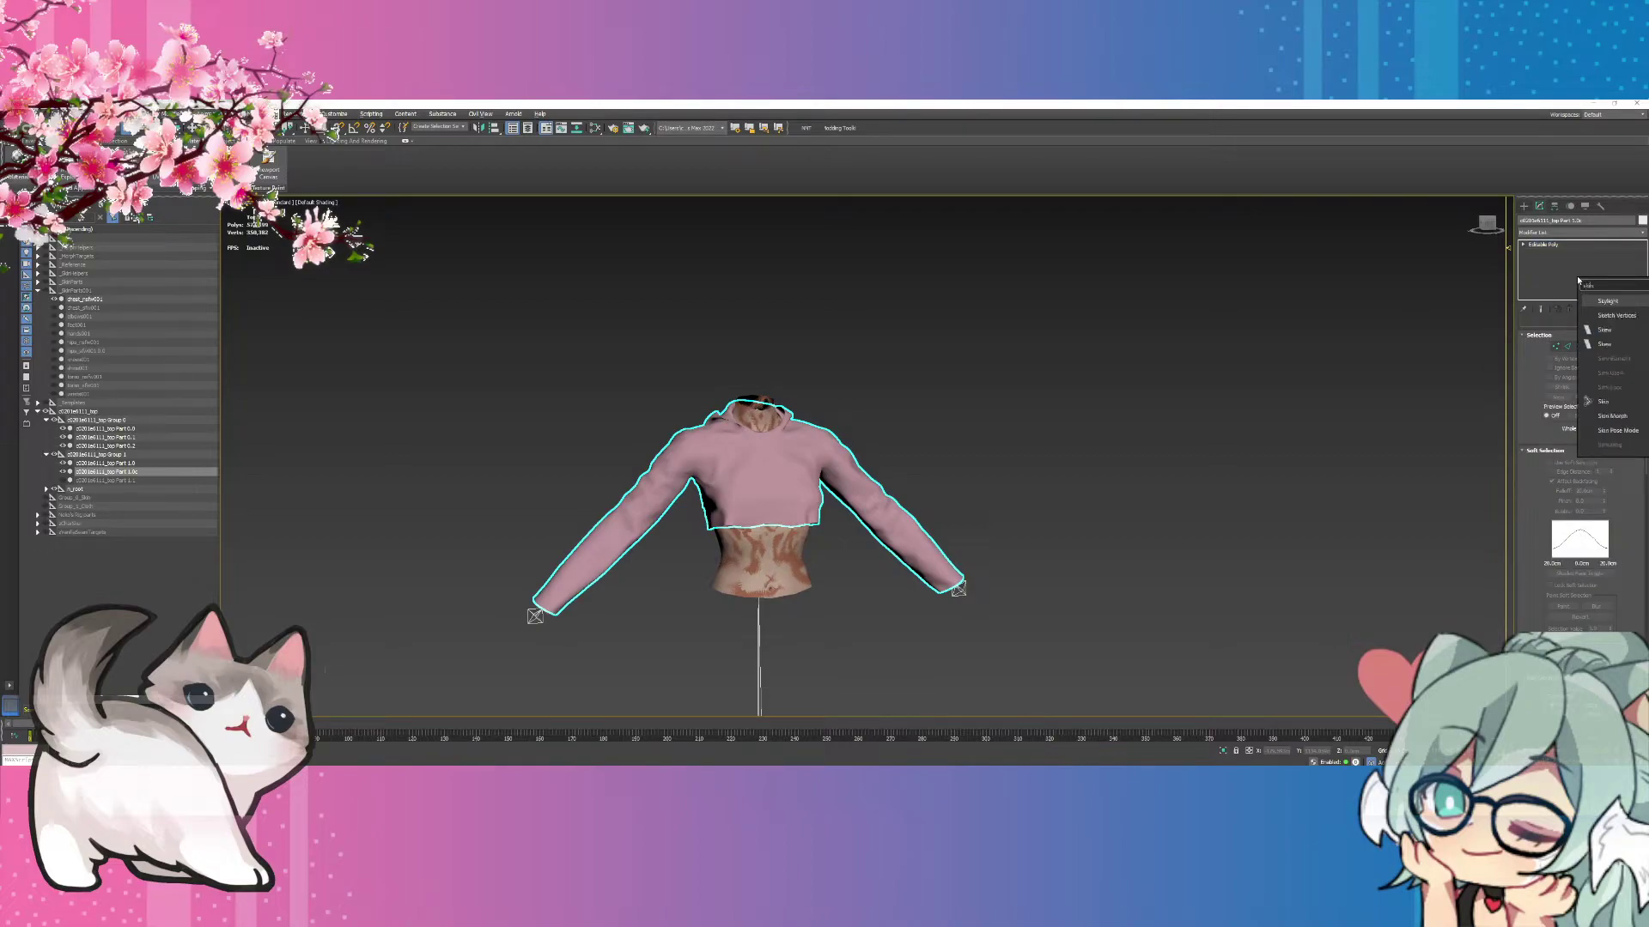
{"action": "type", "text": " wrap"}
{"action": "key", "text": "Return"}
Add the torso mesh as the clone's Skin Wrap control object and hide the original Part 1.0.
{"action": "left_click", "coordinate": [1563, 411]}
{"action": "left_click", "coordinate": [92, 300]}
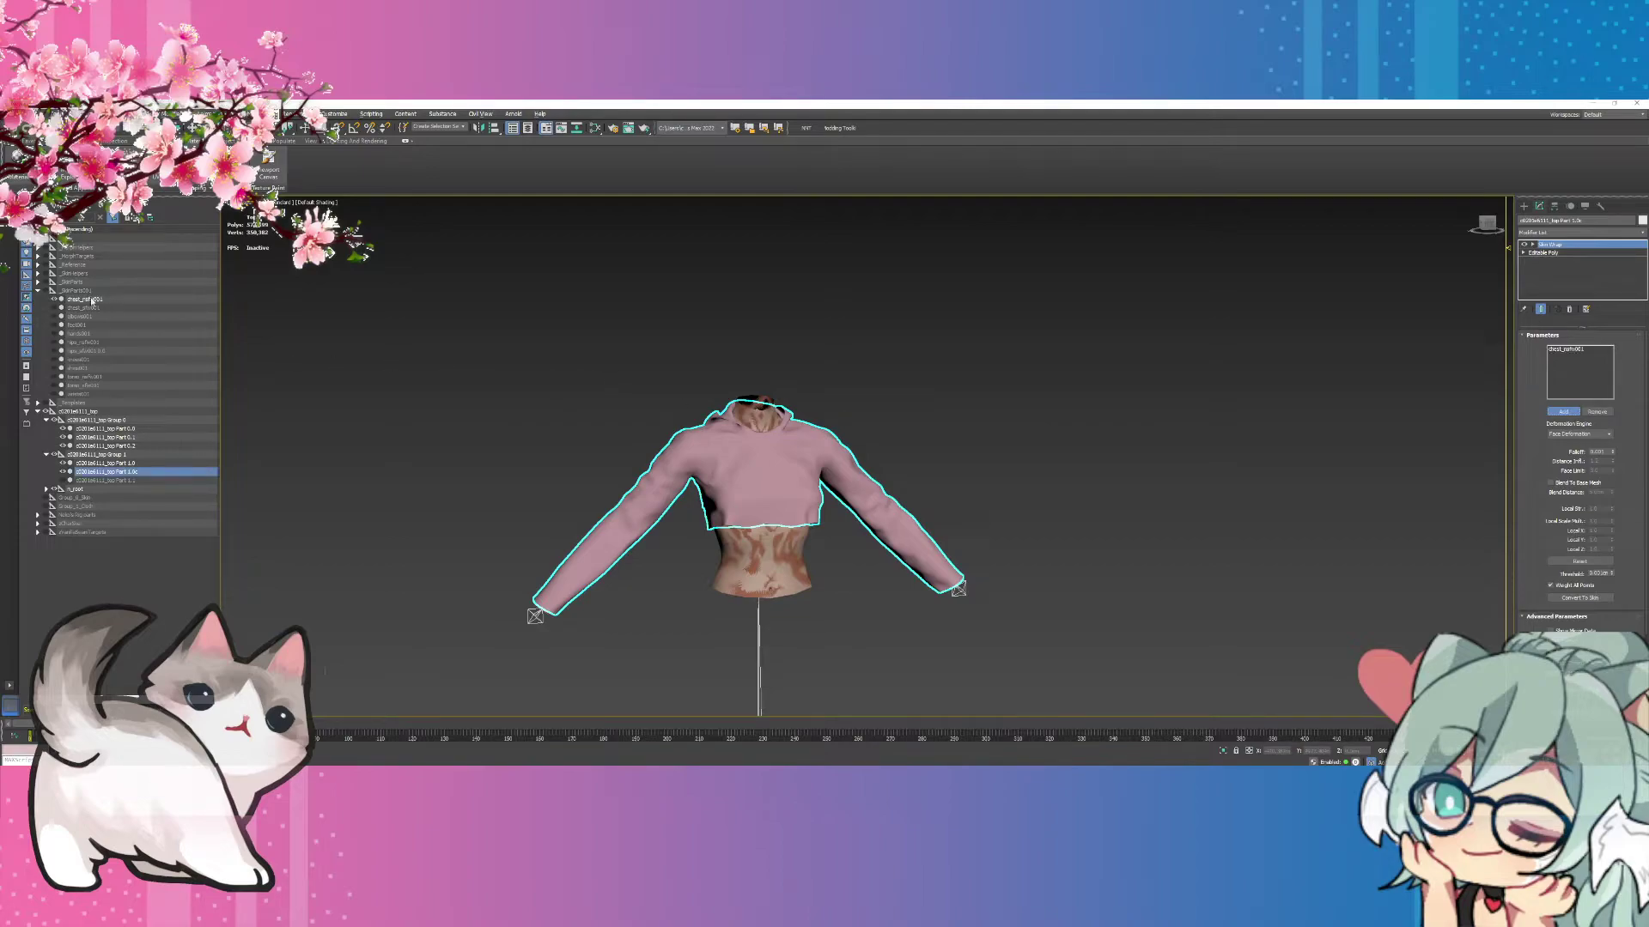
{"action": "left_click", "coordinate": [1564, 413]}
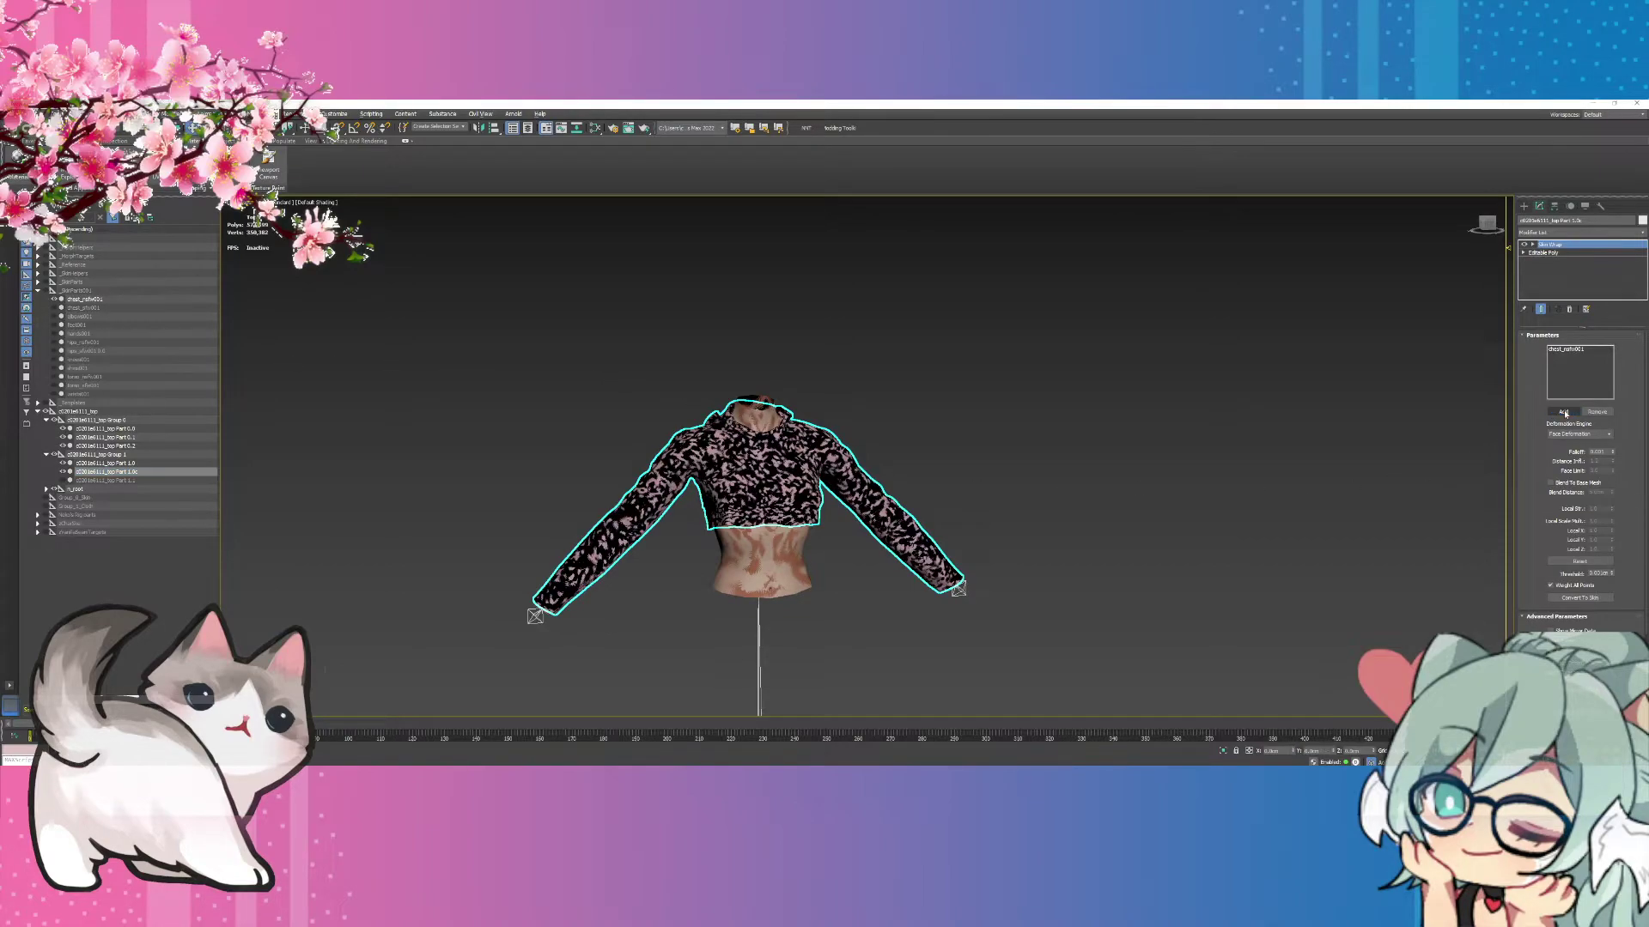
{"action": "left_click", "coordinate": [1561, 413]}
{"action": "left_click", "coordinate": [63, 464]}
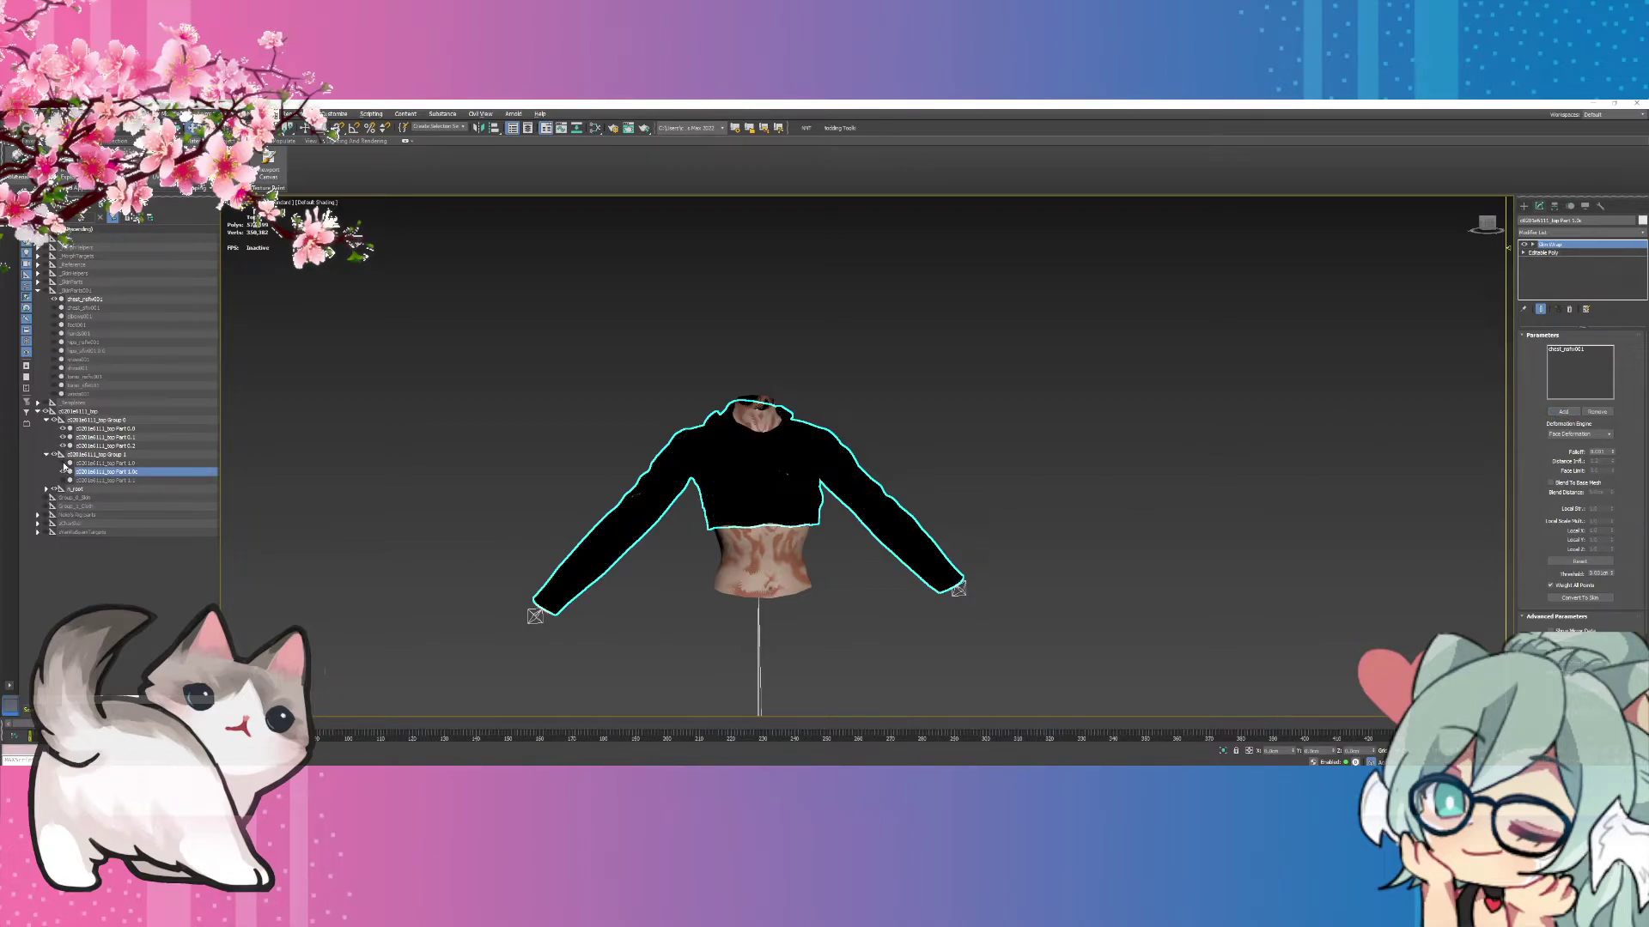
Lower the second channel of the torso's lower Morpher and inspect the wrapped hoodie clone's hem from the side and front.
{"action": "left_click", "coordinate": [88, 300]}
{"action": "left_click", "coordinate": [1549, 269]}
{"action": "scroll", "coordinate": [966, 400], "scroll_direction": "up", "scroll_amount": 4}
{"action": "middle_click_drag", "start_coordinate": [947, 376], "coordinate": [1071, 286]}
{"action": "left_click_drag", "start_coordinate": [1616, 409], "coordinate": [1616, 453]}
{"action": "left_click_drag", "start_coordinate": [1487, 225], "coordinate": [1502, 226]}
{"action": "middle_click_drag", "start_coordinate": [1095, 646], "coordinate": [825, 532], "text": "alt"}
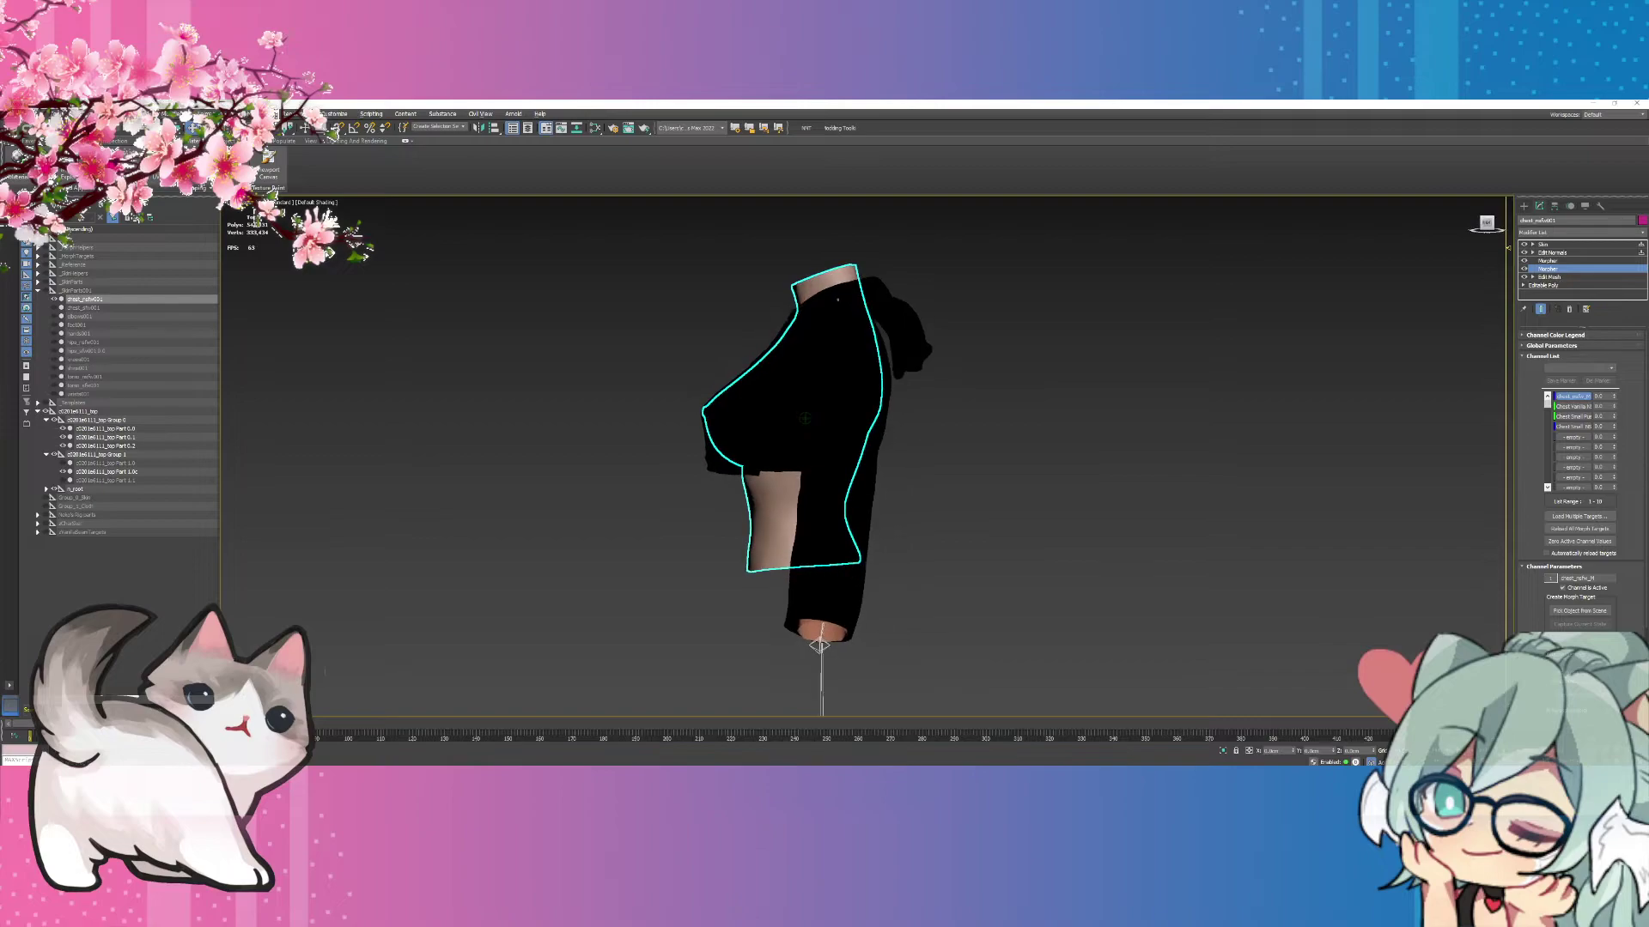
{"action": "scroll", "coordinate": [777, 500], "scroll_direction": "up", "scroll_amount": 6}
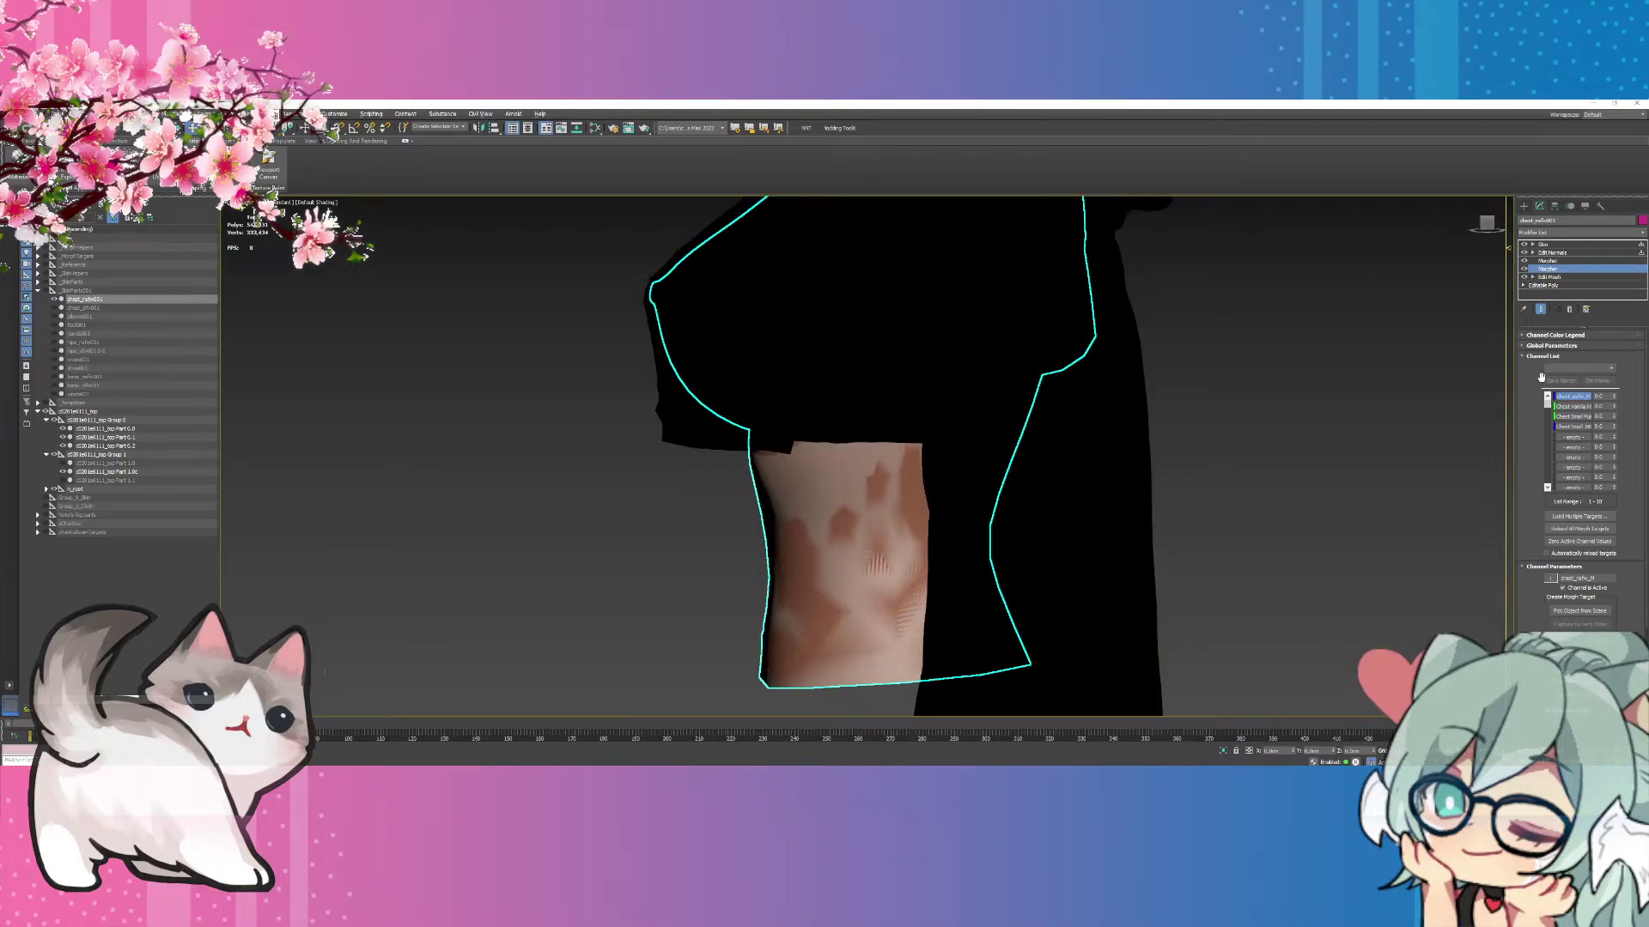
{"action": "mouse_move", "coordinate": [1487, 223]}
{"action": "left_mouse_down"}
{"action": "mouse_move", "coordinate": [1528, 227]}
{"action": "mouse_move", "coordinate": [1491, 222]}
{"action": "left_mouse_up"}
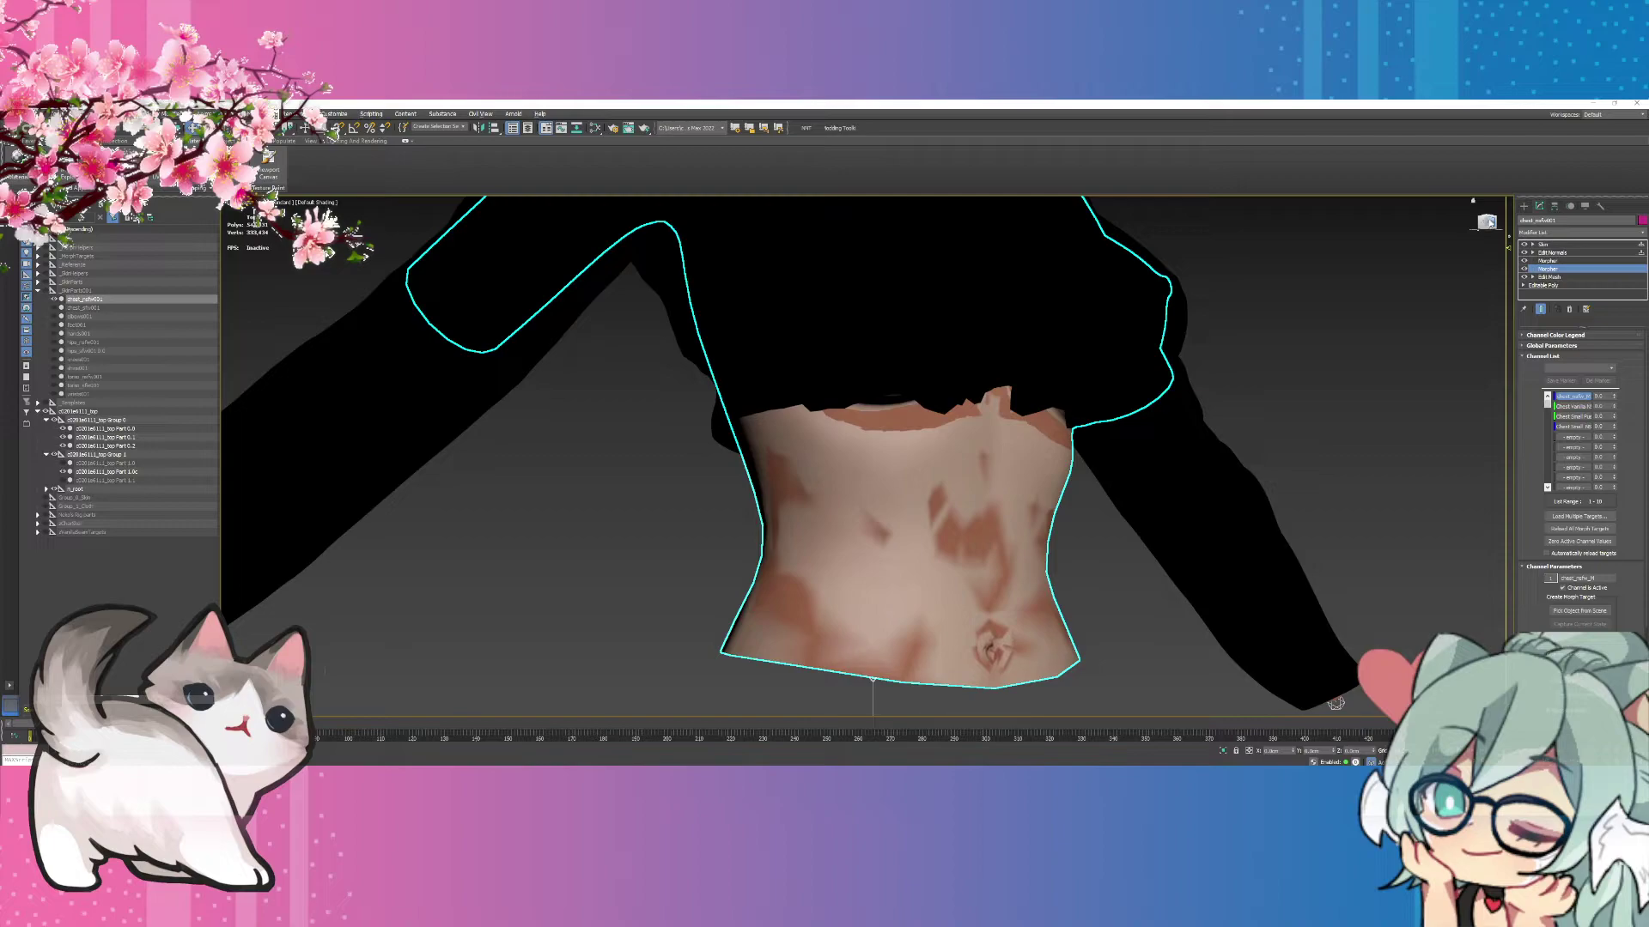
{"action": "left_click_drag", "start_coordinate": [1492, 222], "coordinate": [1484, 226]}
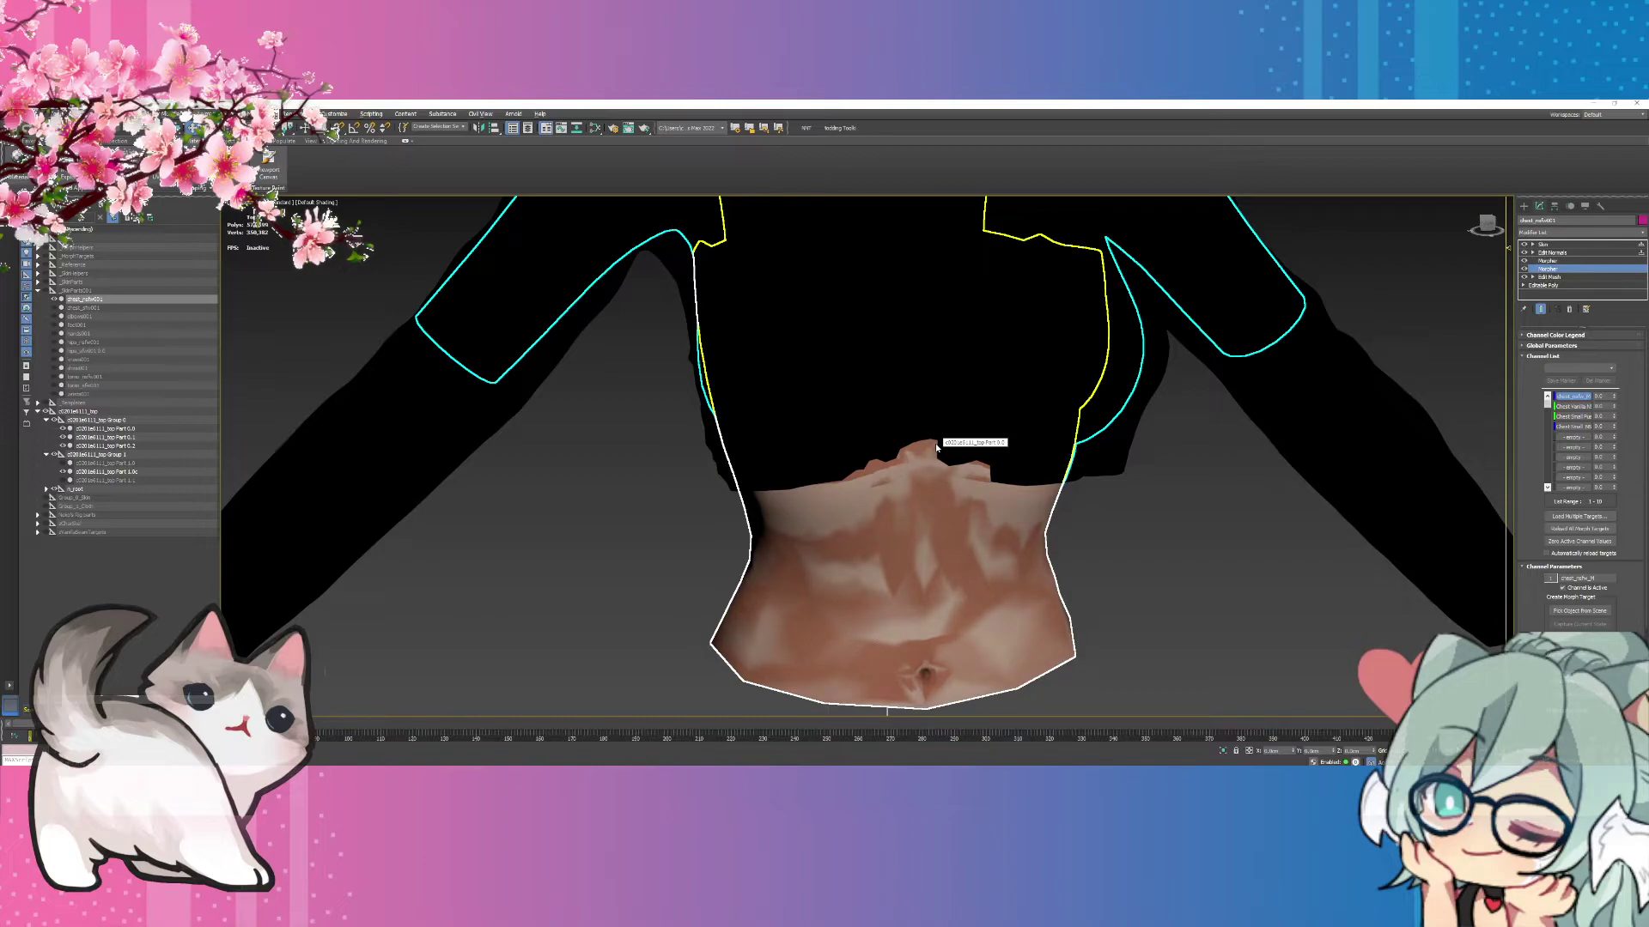
{"action": "left_click", "coordinate": [937, 447]}
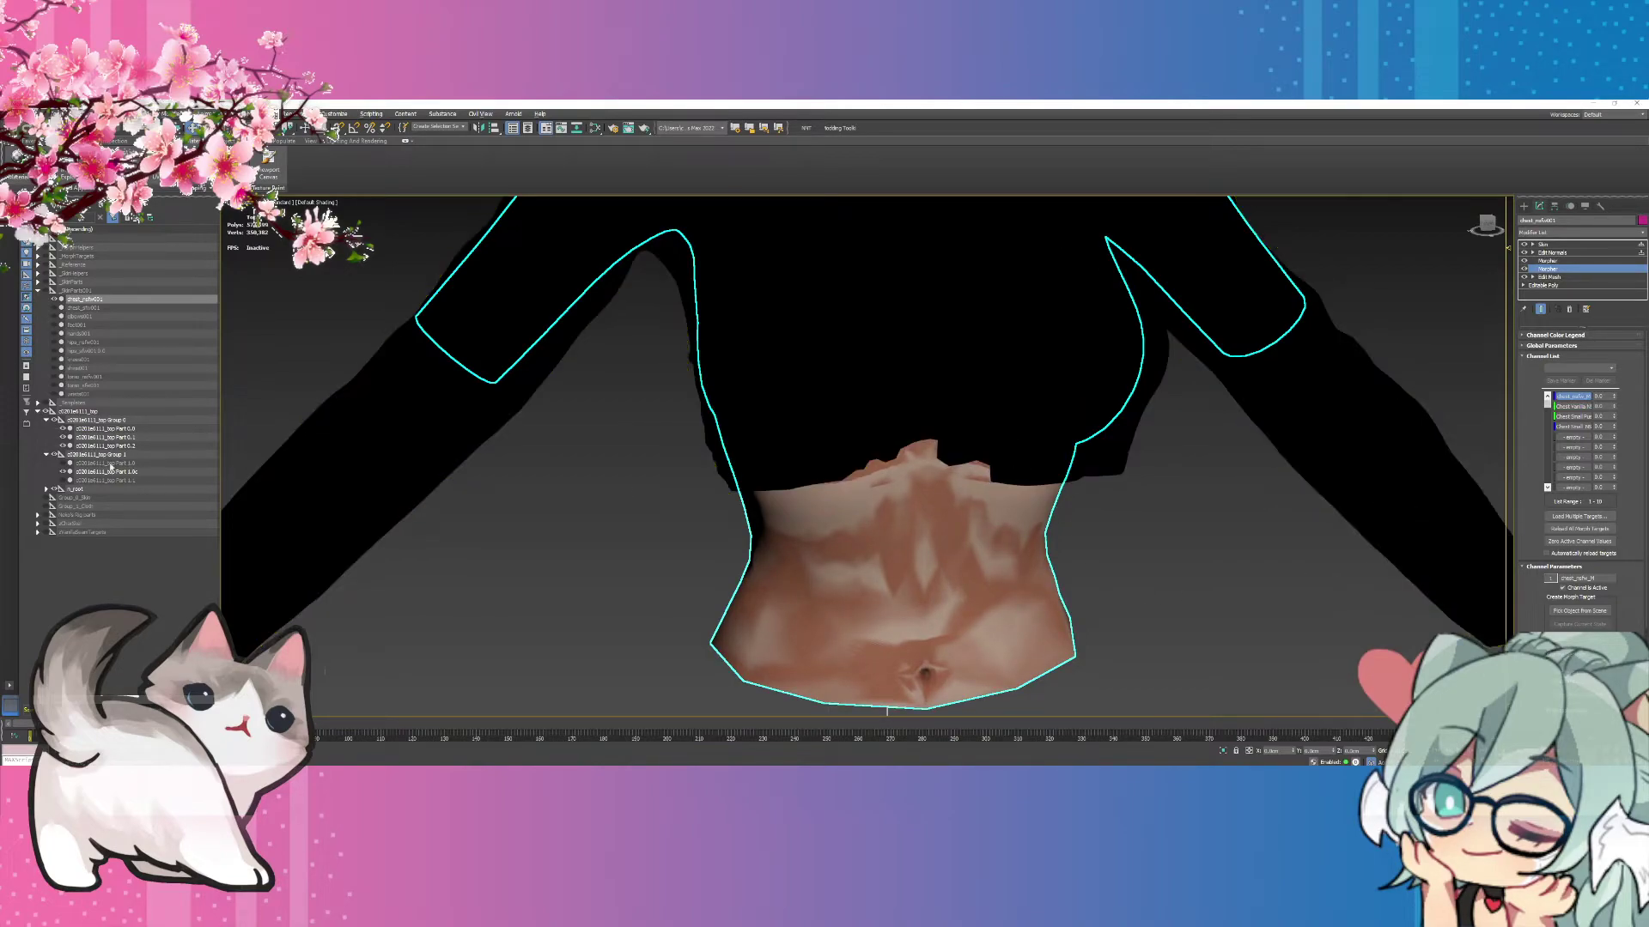
Hide the wrapped Part 1.0 clone, then unhide and select the original Part 1.0.
{"action": "left_click", "coordinate": [94, 473]}
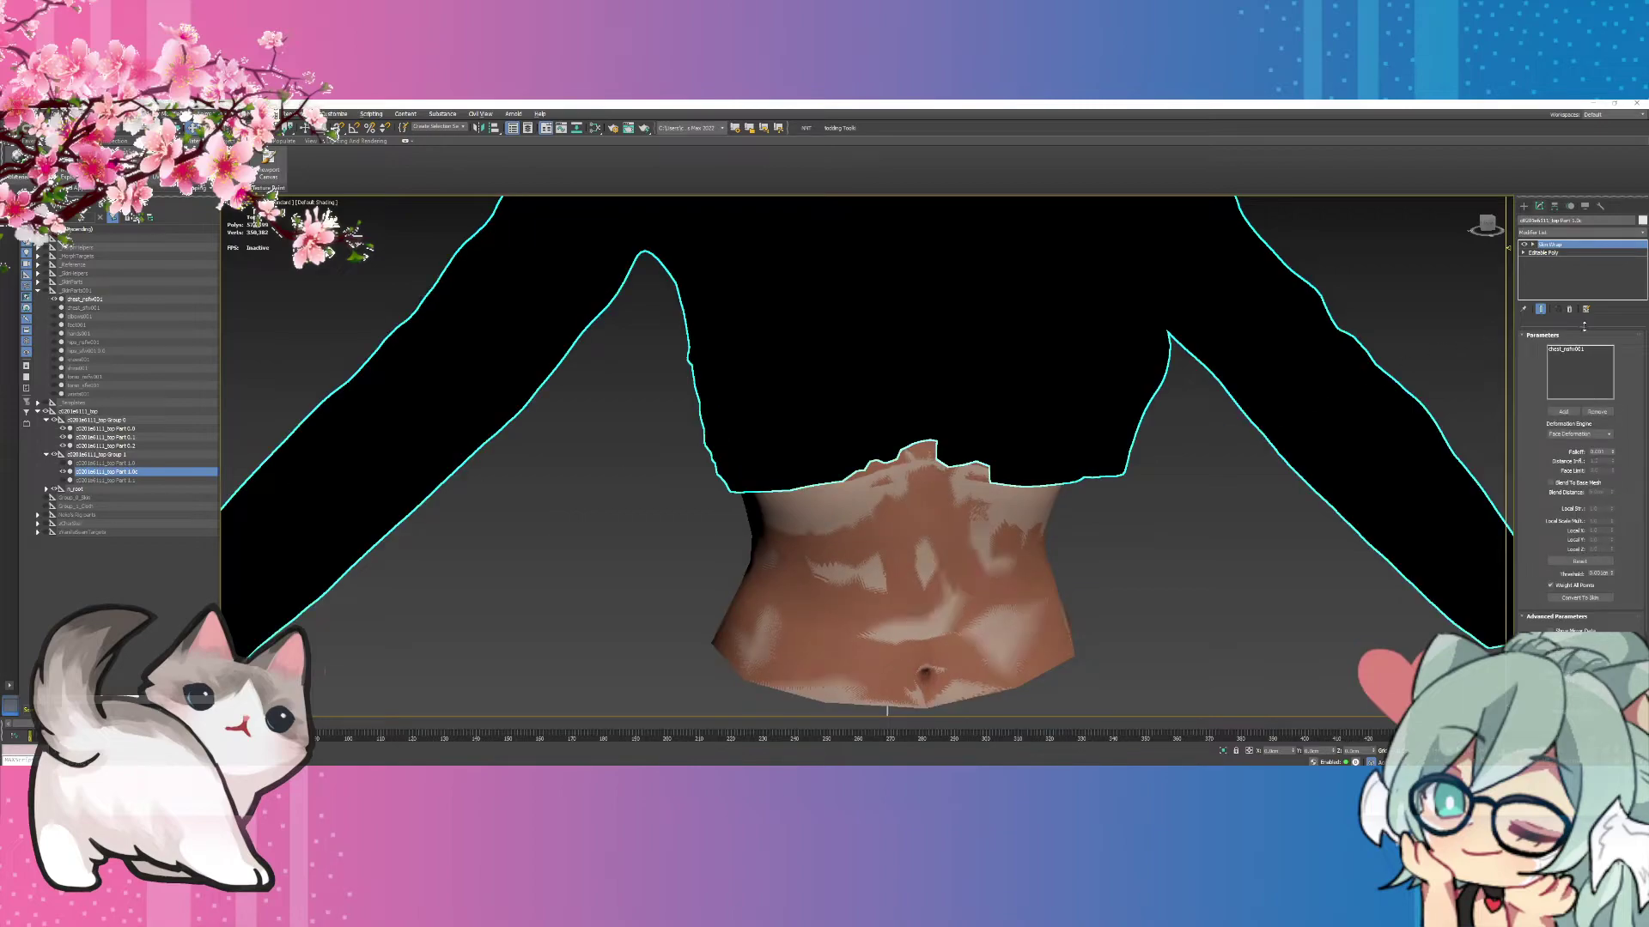
{"action": "left_click", "coordinate": [61, 471]}
{"action": "left_click", "coordinate": [62, 462]}
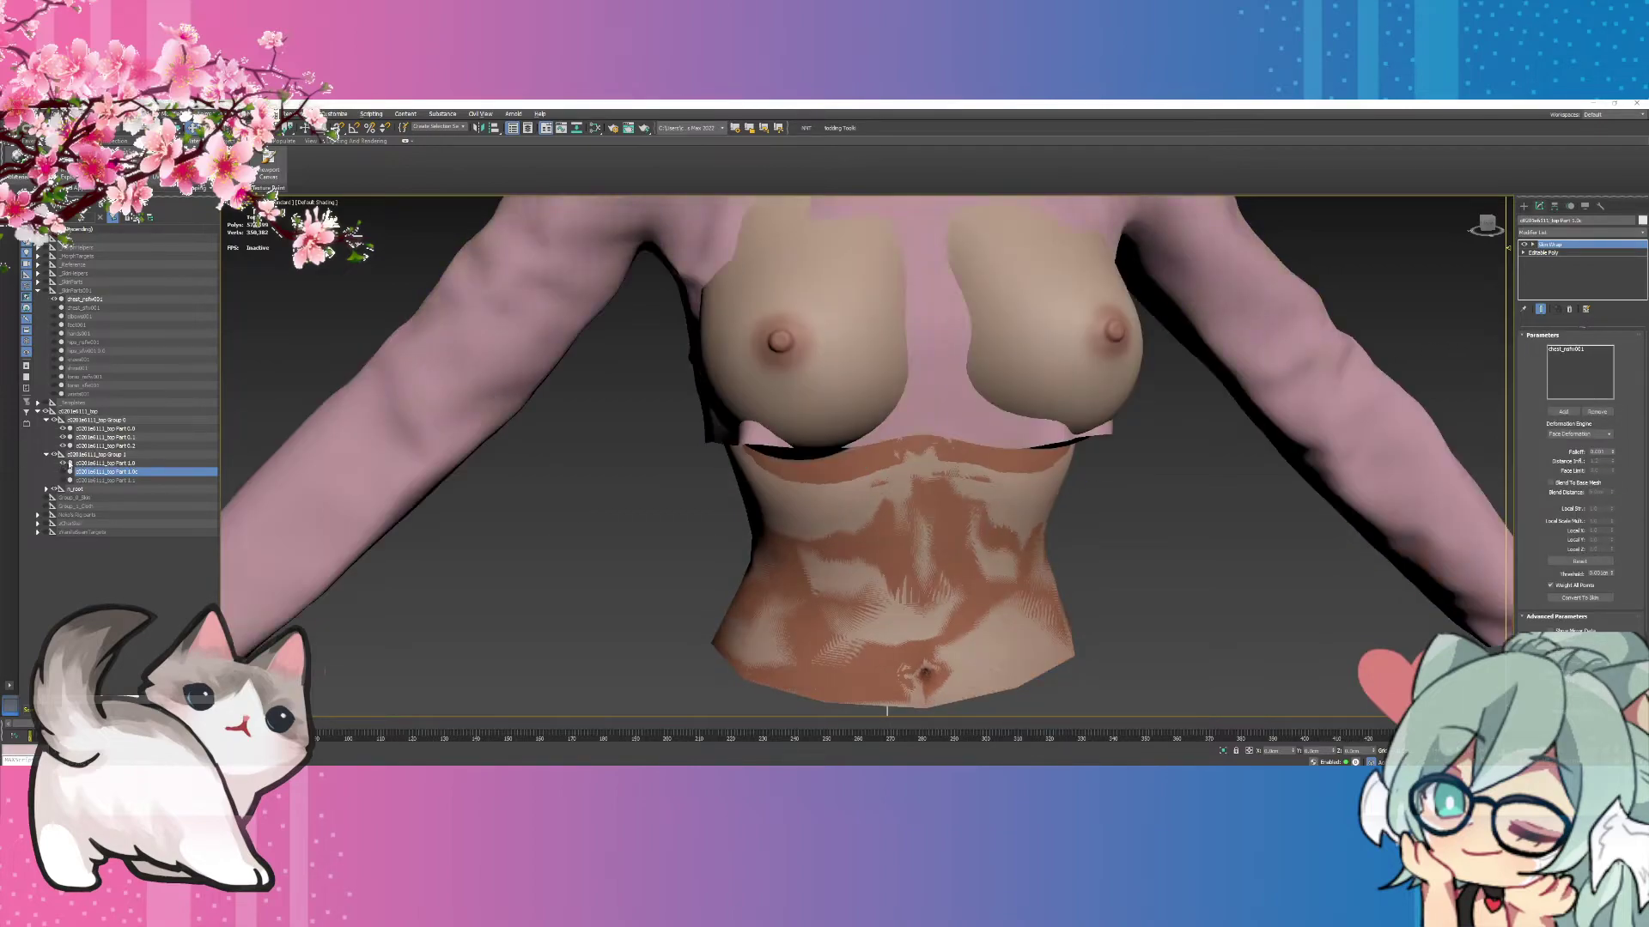
{"action": "left_click", "coordinate": [82, 463]}
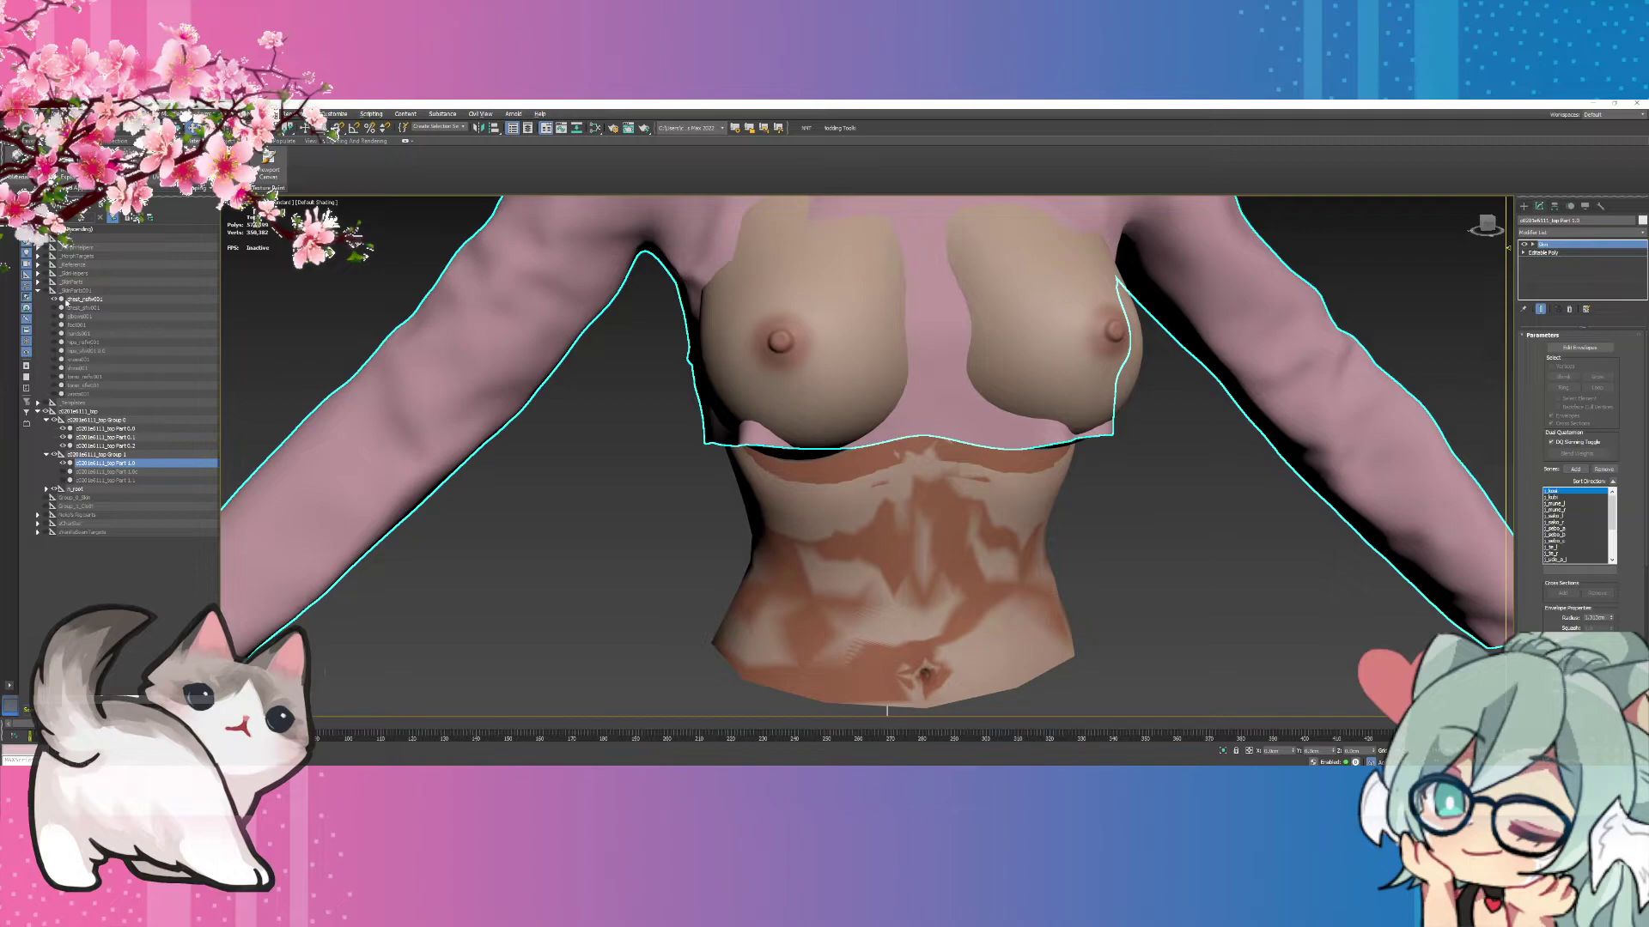
Hide the torso mesh and clone the original Part 1.0 hoodie, leaving only one copy shown and selected.
{"action": "left_click", "coordinate": [55, 300]}
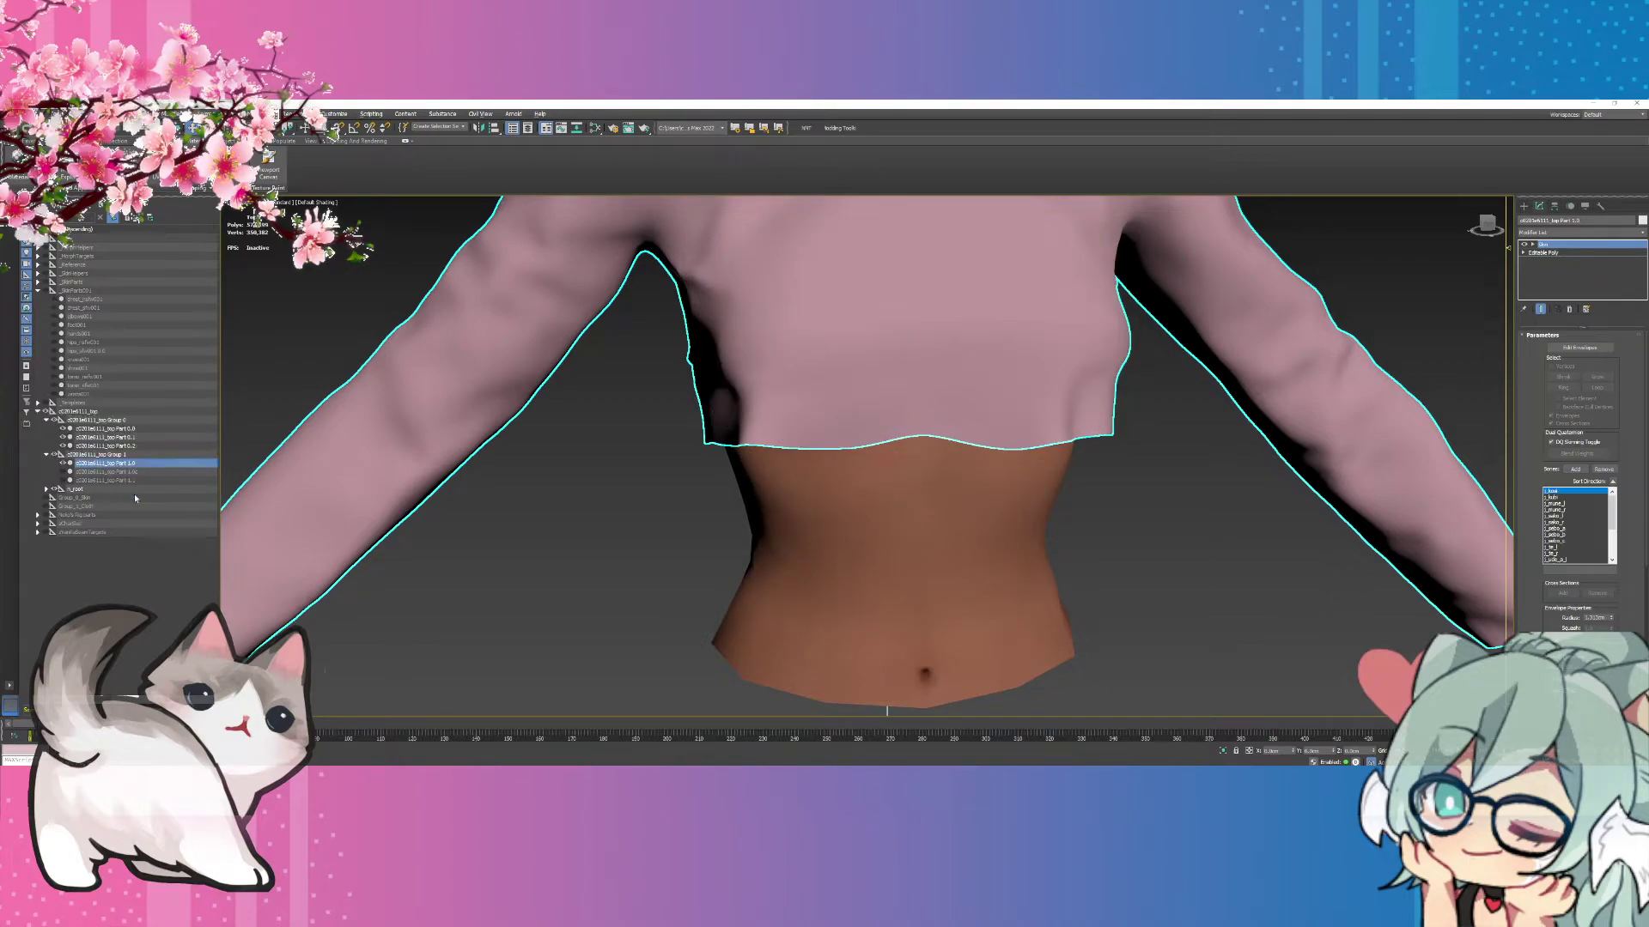
{"action": "key", "text": "ctrl+v"}
{"action": "left_click", "coordinate": [808, 475]}
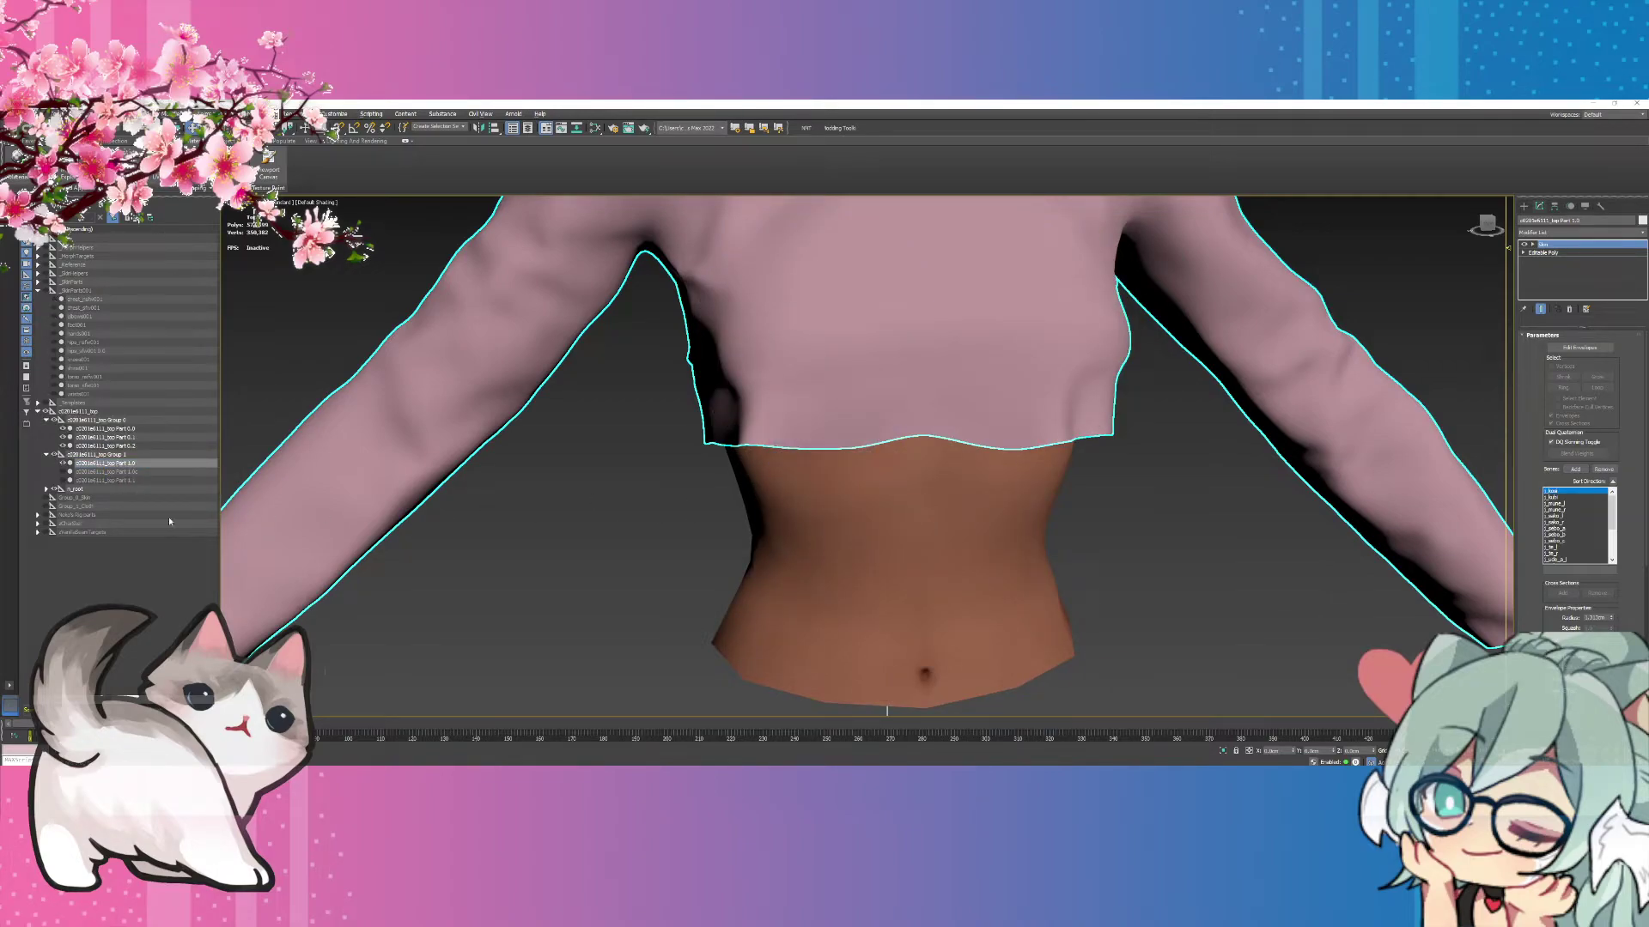
{"action": "left_click", "coordinate": [63, 463]}
{"action": "left_click", "coordinate": [130, 439]}
{"action": "left_click", "coordinate": [1108, 438]}
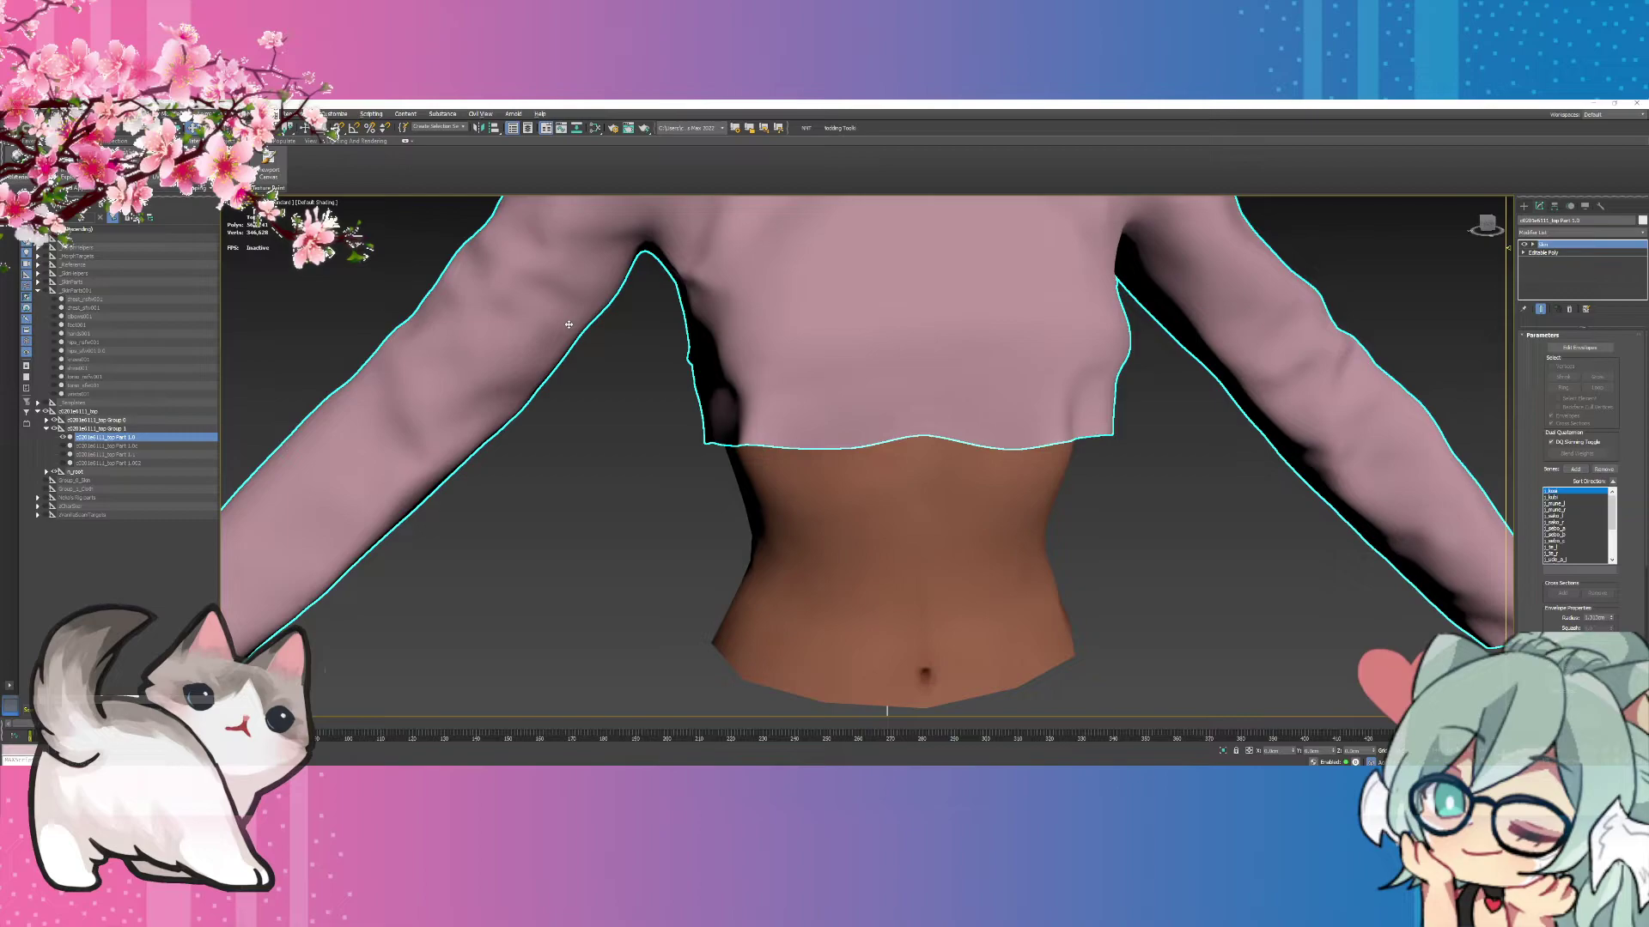
Unhide the torso mesh and switch it to a gray see-through display as a fitting reference.
{"action": "left_click", "coordinate": [54, 301]}
{"action": "left_click", "coordinate": [82, 300]}
{"action": "right_click", "coordinate": [93, 298]}
{"action": "mouse_move", "coordinate": [137, 361]}
{"action": "left_click", "coordinate": [206, 361]}
{"action": "middle_click_drag", "start_coordinate": [1504, 254], "coordinate": [323, 457], "text": "alt"}
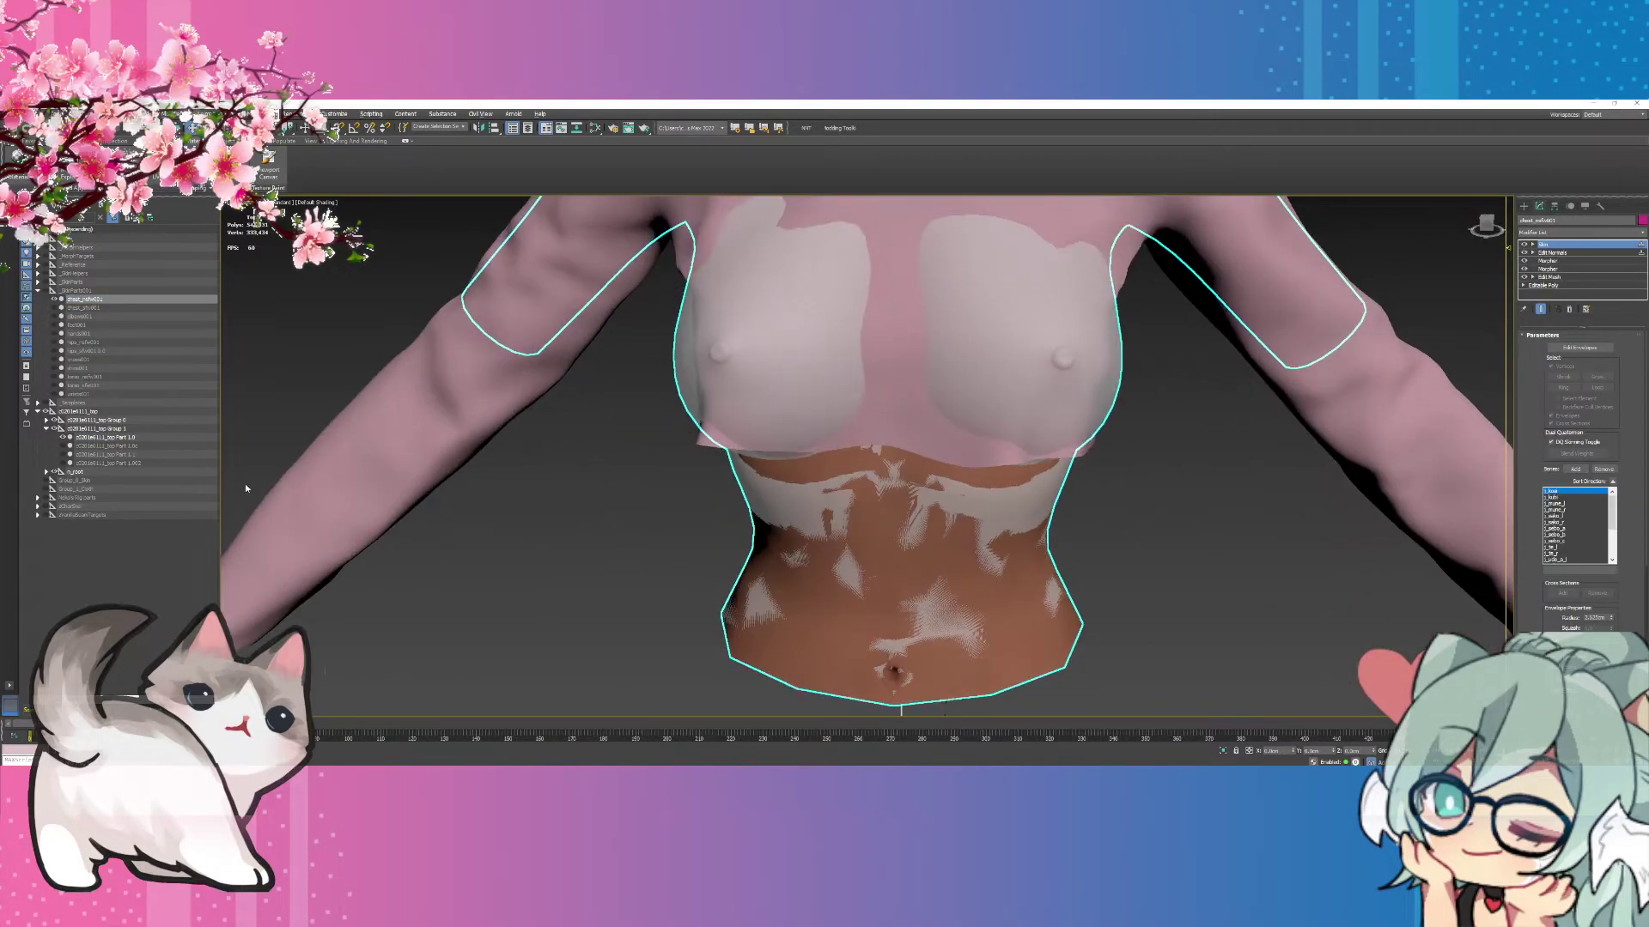
Select the Part 1.0 hoodie and pick one Editable Poly vertex at the peak of each side of the bust.
{"action": "left_click", "coordinate": [323, 457]}
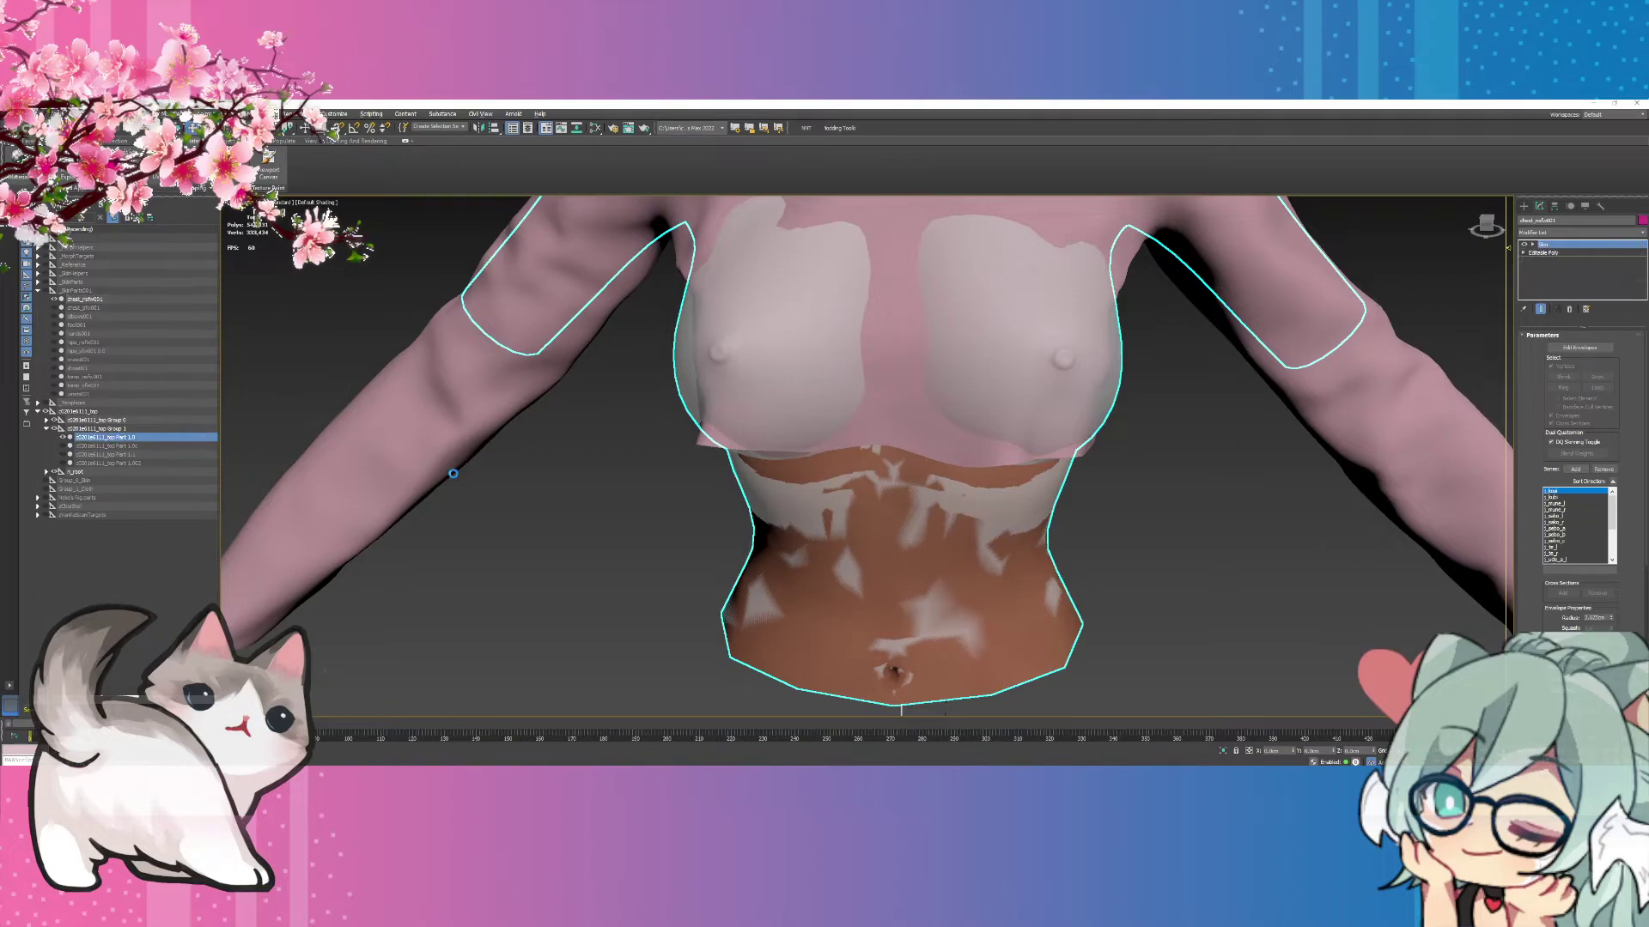
{"action": "left_click", "coordinate": [1511, 253]}
{"action": "left_click", "coordinate": [1513, 262]}
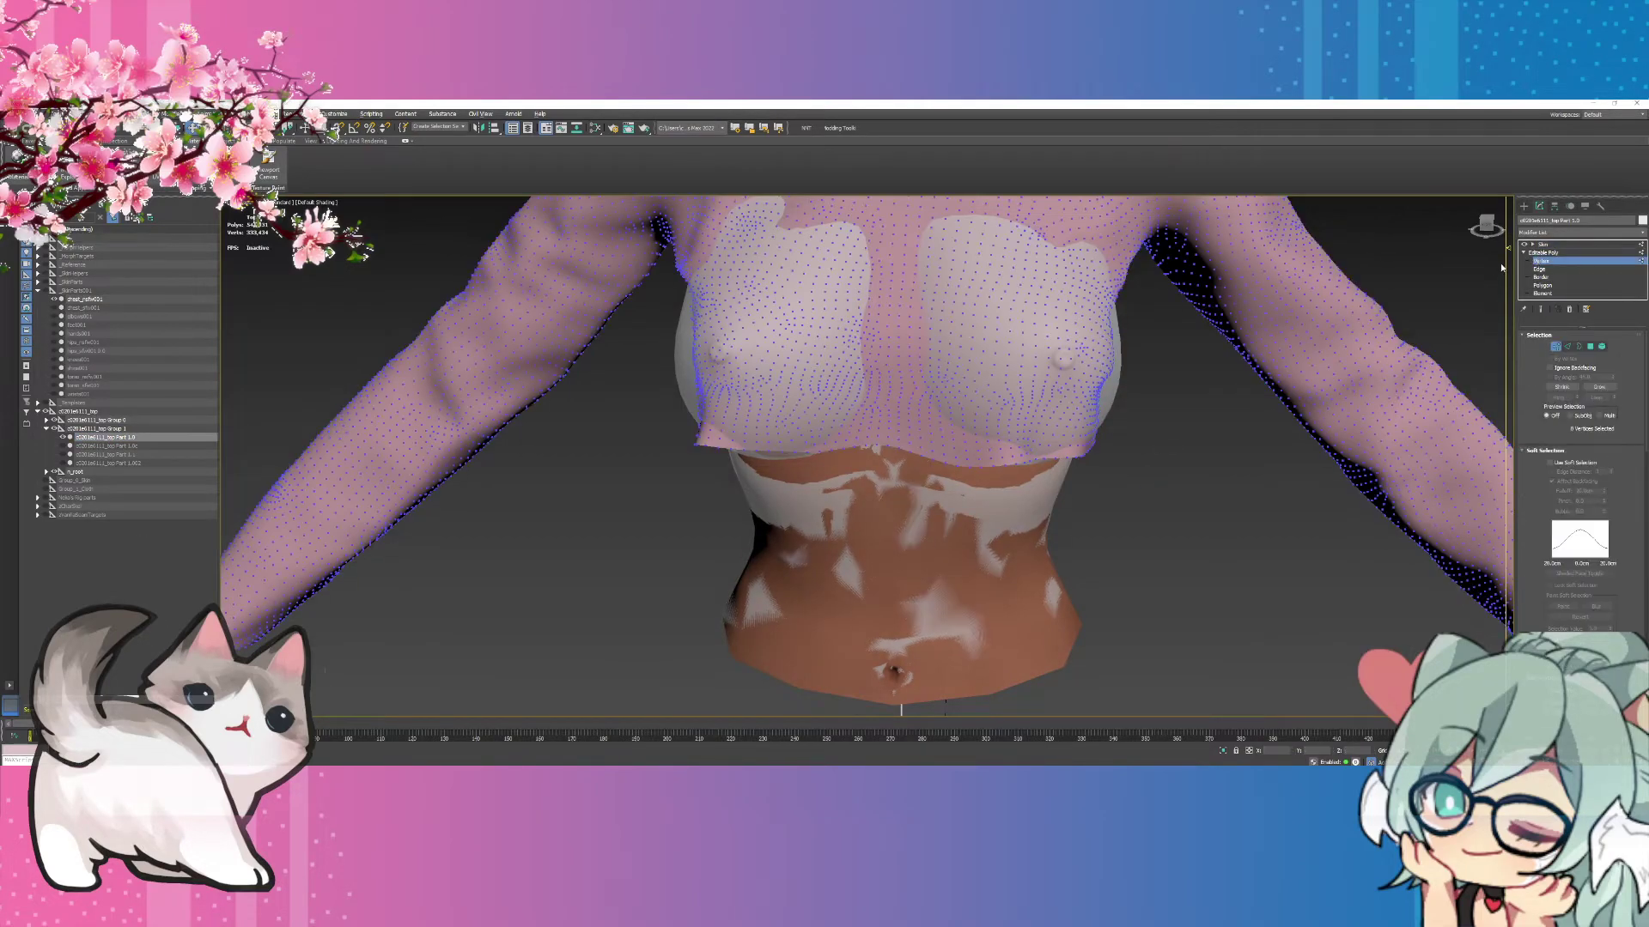
{"action": "mouse_move", "coordinate": [1187, 515]}
{"action": "middle_mouse_down", "text": "alt"}
{"action": "mouse_move", "coordinate": [1195, 469]}
{"action": "mouse_move", "coordinate": [1179, 458]}
{"action": "mouse_move", "coordinate": [1185, 511]}
{"action": "middle_mouse_up", "text": "alt"}
{"action": "left_click", "coordinate": [746, 356]}
{"action": "left_click", "coordinate": [1094, 354], "text": "ctrl"}
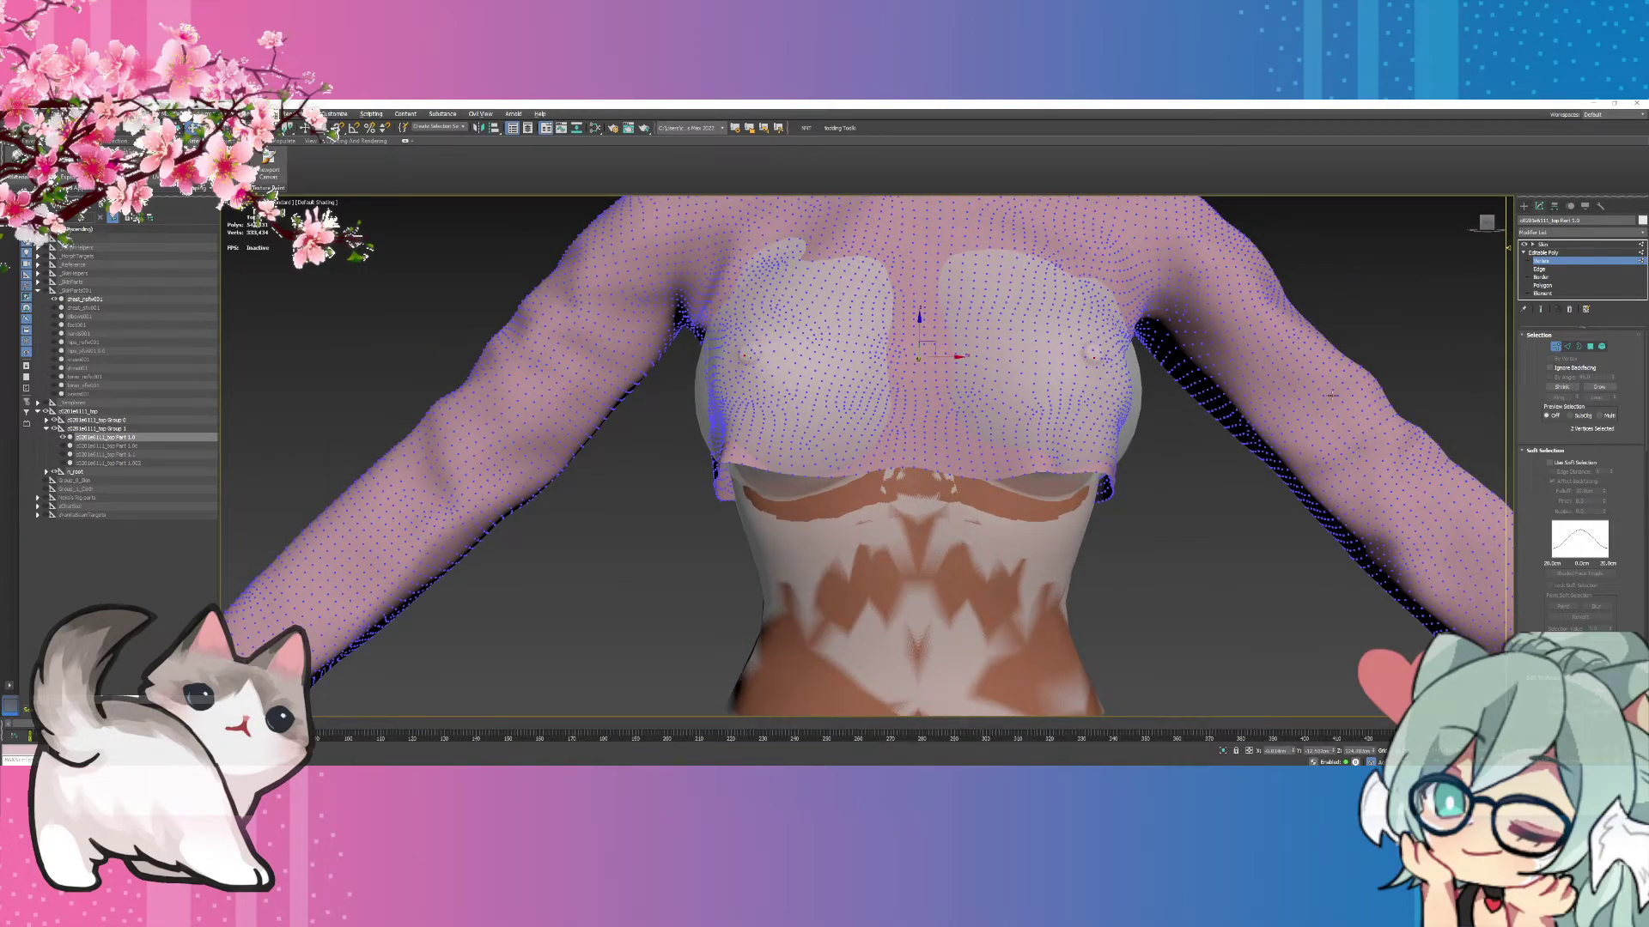
Enable soft selection for the two bust vertices and narrow the falloff to 0.05.
{"action": "left_click", "coordinate": [1578, 464]}
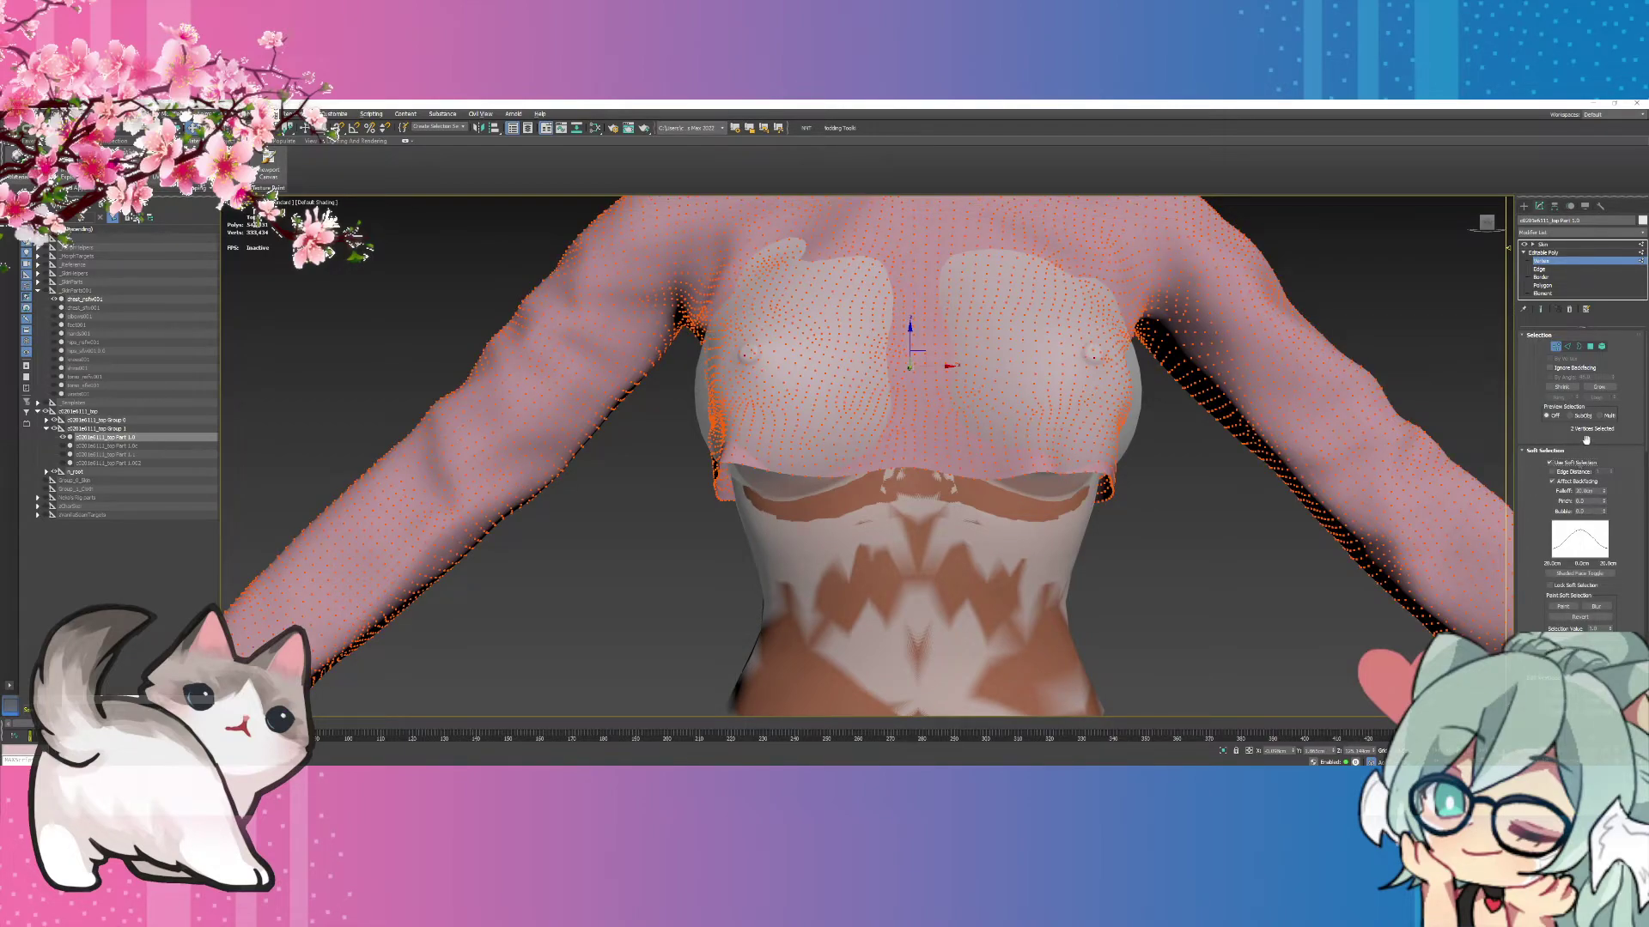
{"action": "double_click", "coordinate": [1589, 491]}
{"action": "type", "text": "1"}
{"action": "key", "text": "Return"}
{"action": "type", "text": "0.5"}
{"action": "key", "text": "Return"}
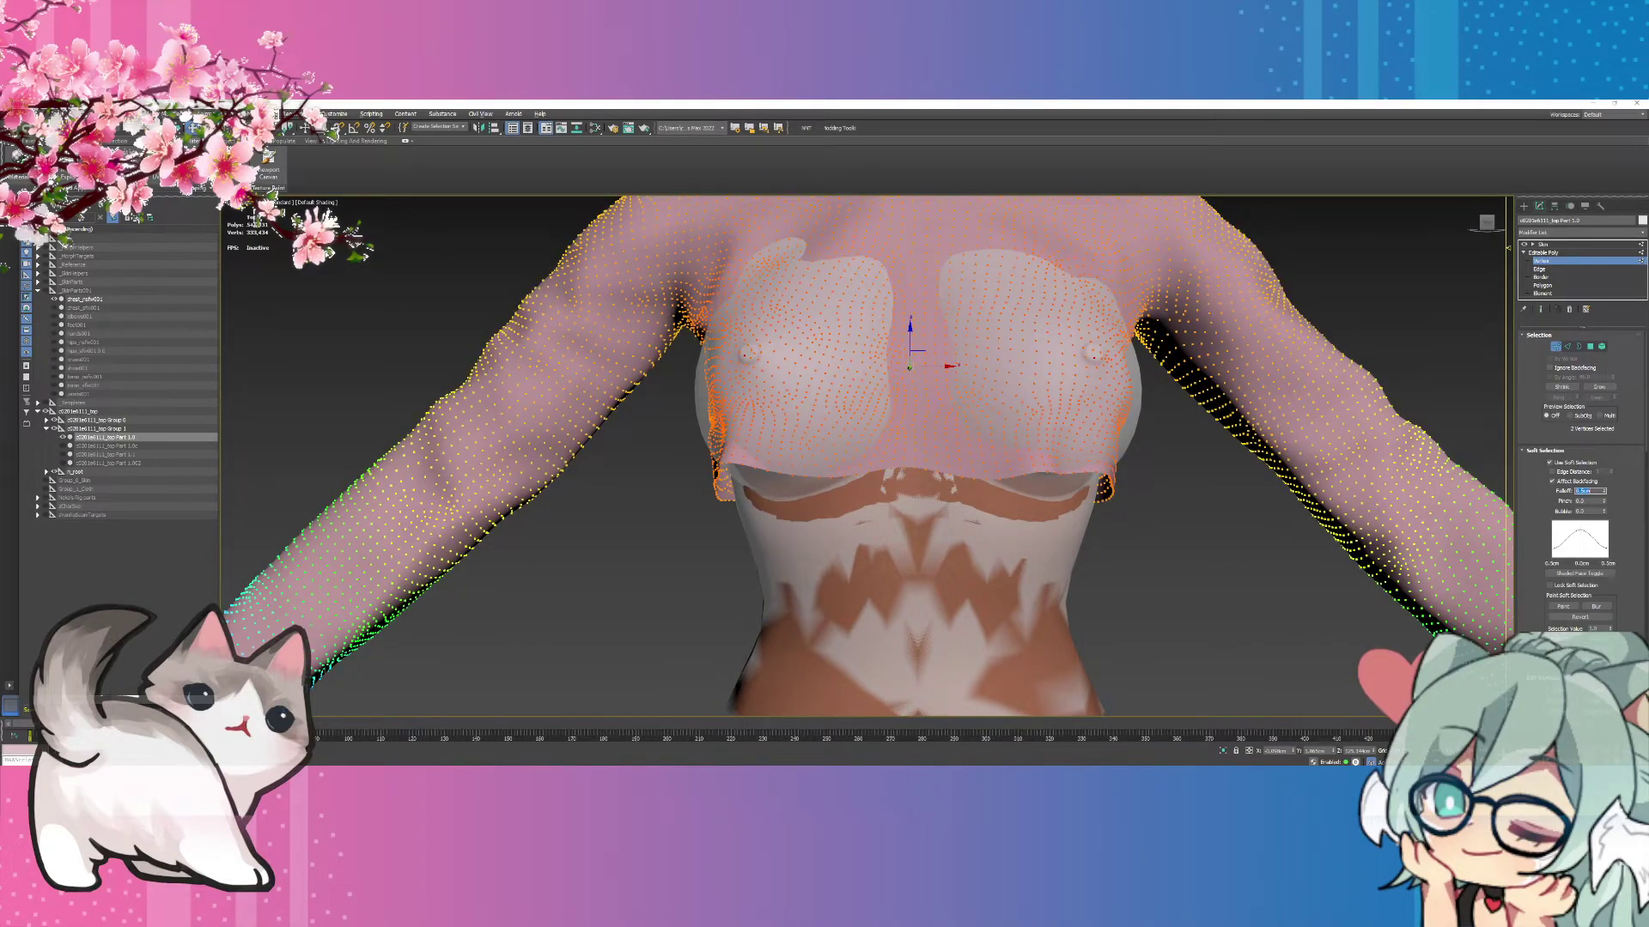
{"action": "type", "text": "0.05"}
{"action": "key", "text": "Return"}
Set the soft selection falloff to 0.1 and pull both bust areas of the hoodie forward over the torso.
{"action": "left_click_drag", "start_coordinate": [1486, 228], "coordinate": [1503, 230]}
{"action": "double_click", "coordinate": [1584, 490]}
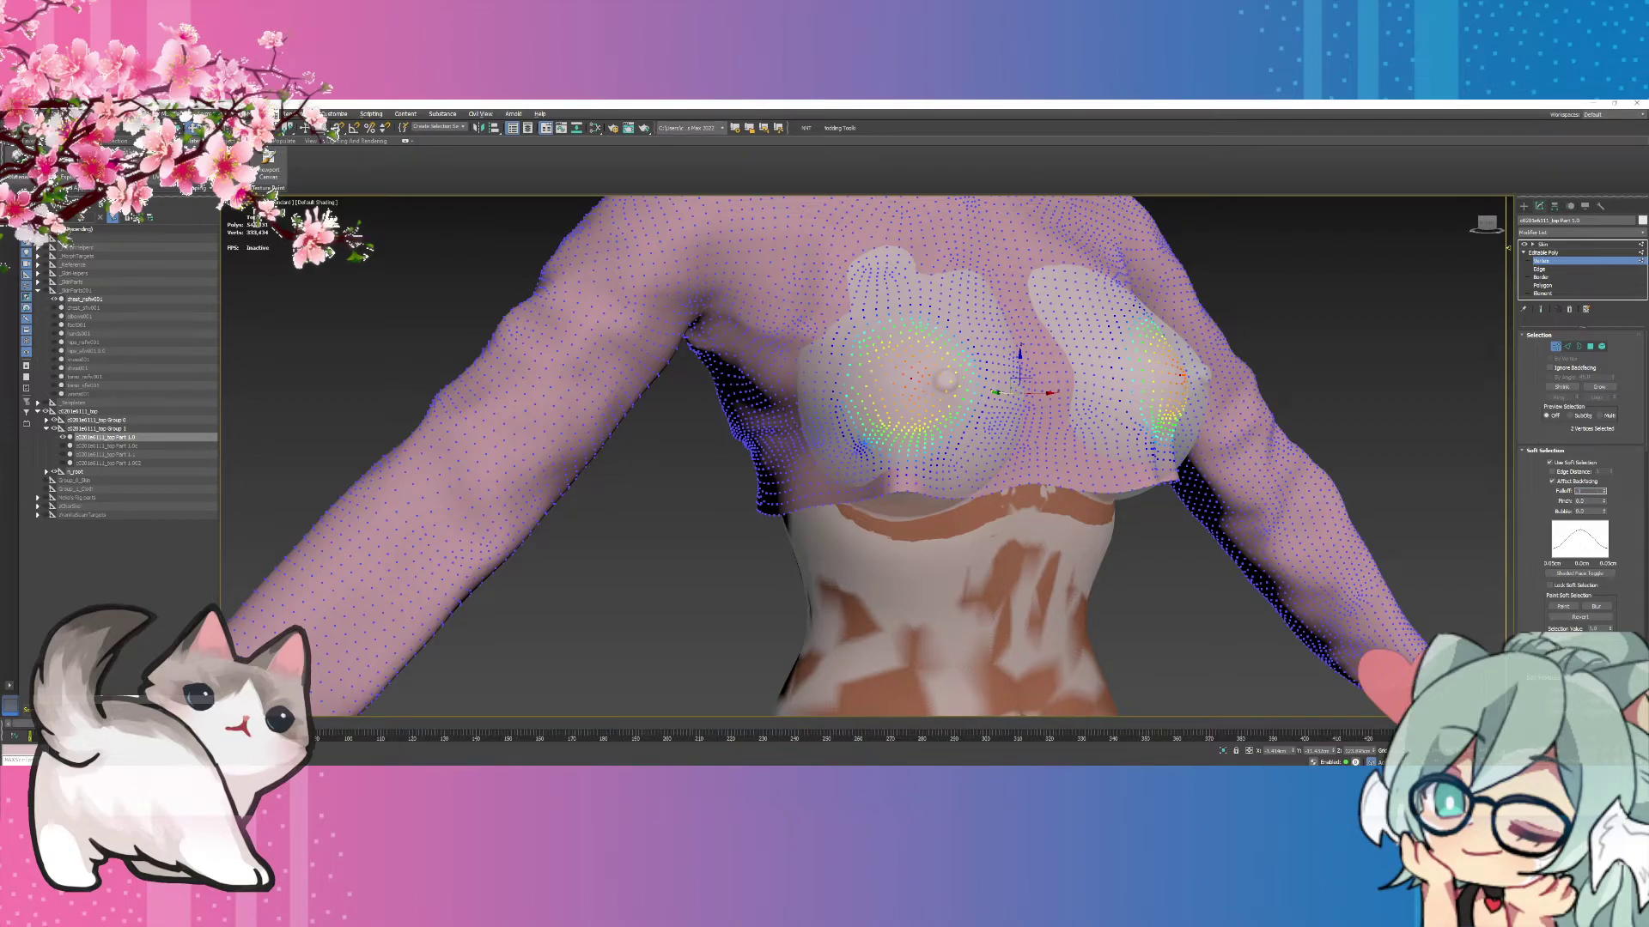
{"action": "type", "text": ".1"}
{"action": "key", "text": "Return"}
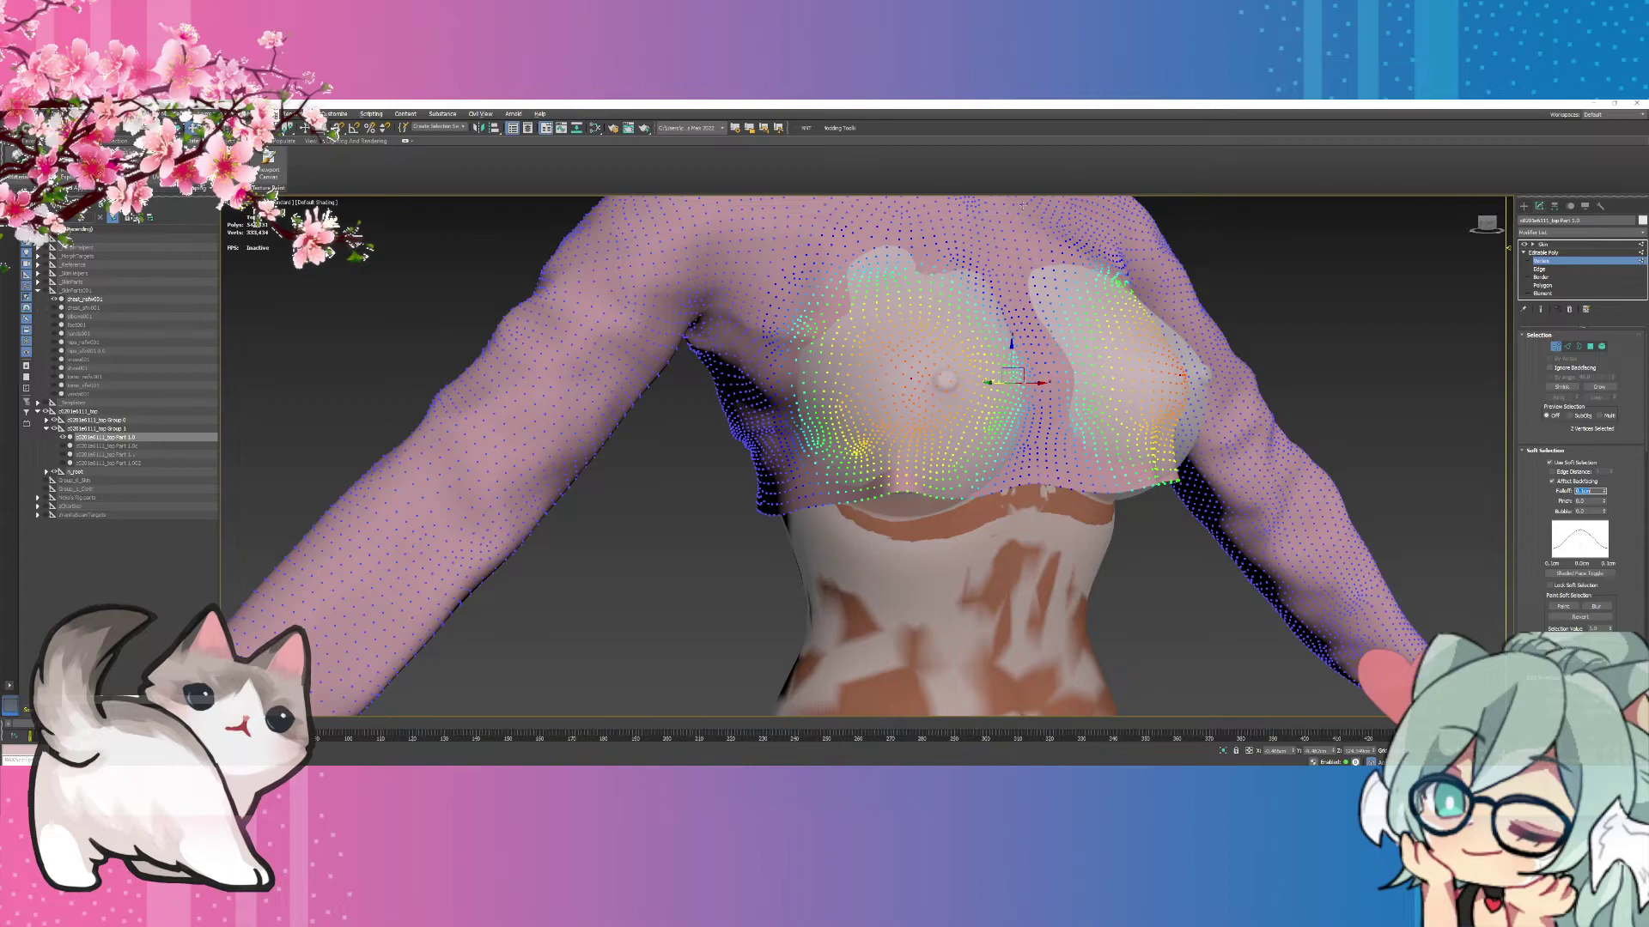
{"action": "middle_click_drag", "start_coordinate": [893, 427], "coordinate": [986, 441], "text": "alt"}
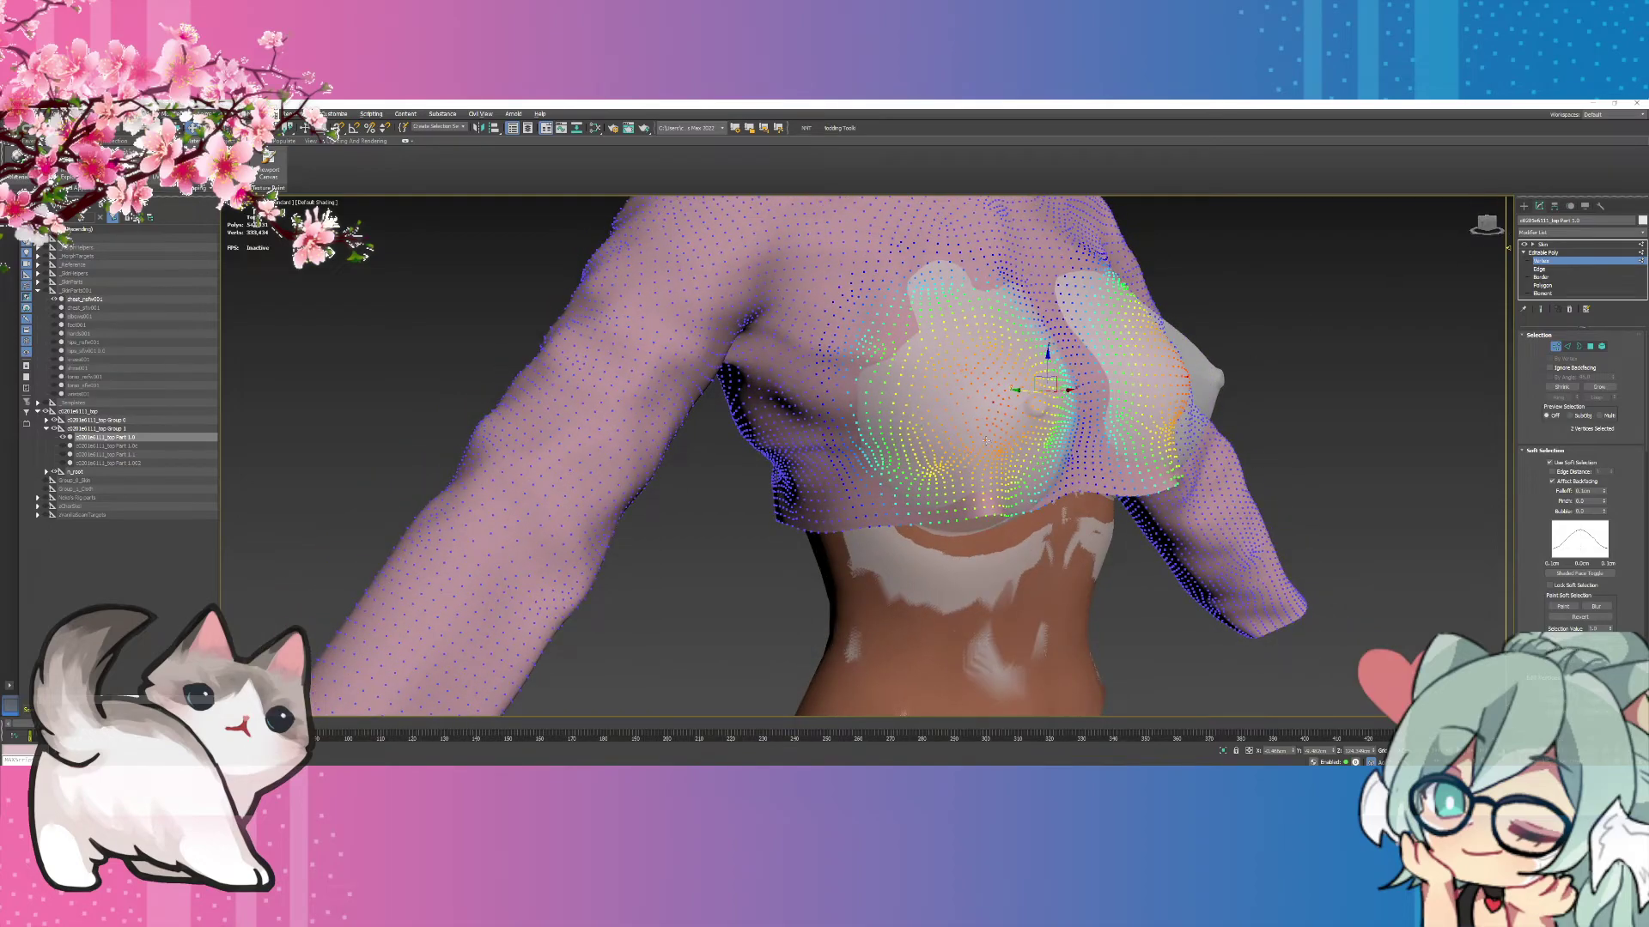
{"action": "left_click_drag", "start_coordinate": [1025, 391], "coordinate": [1041, 395]}
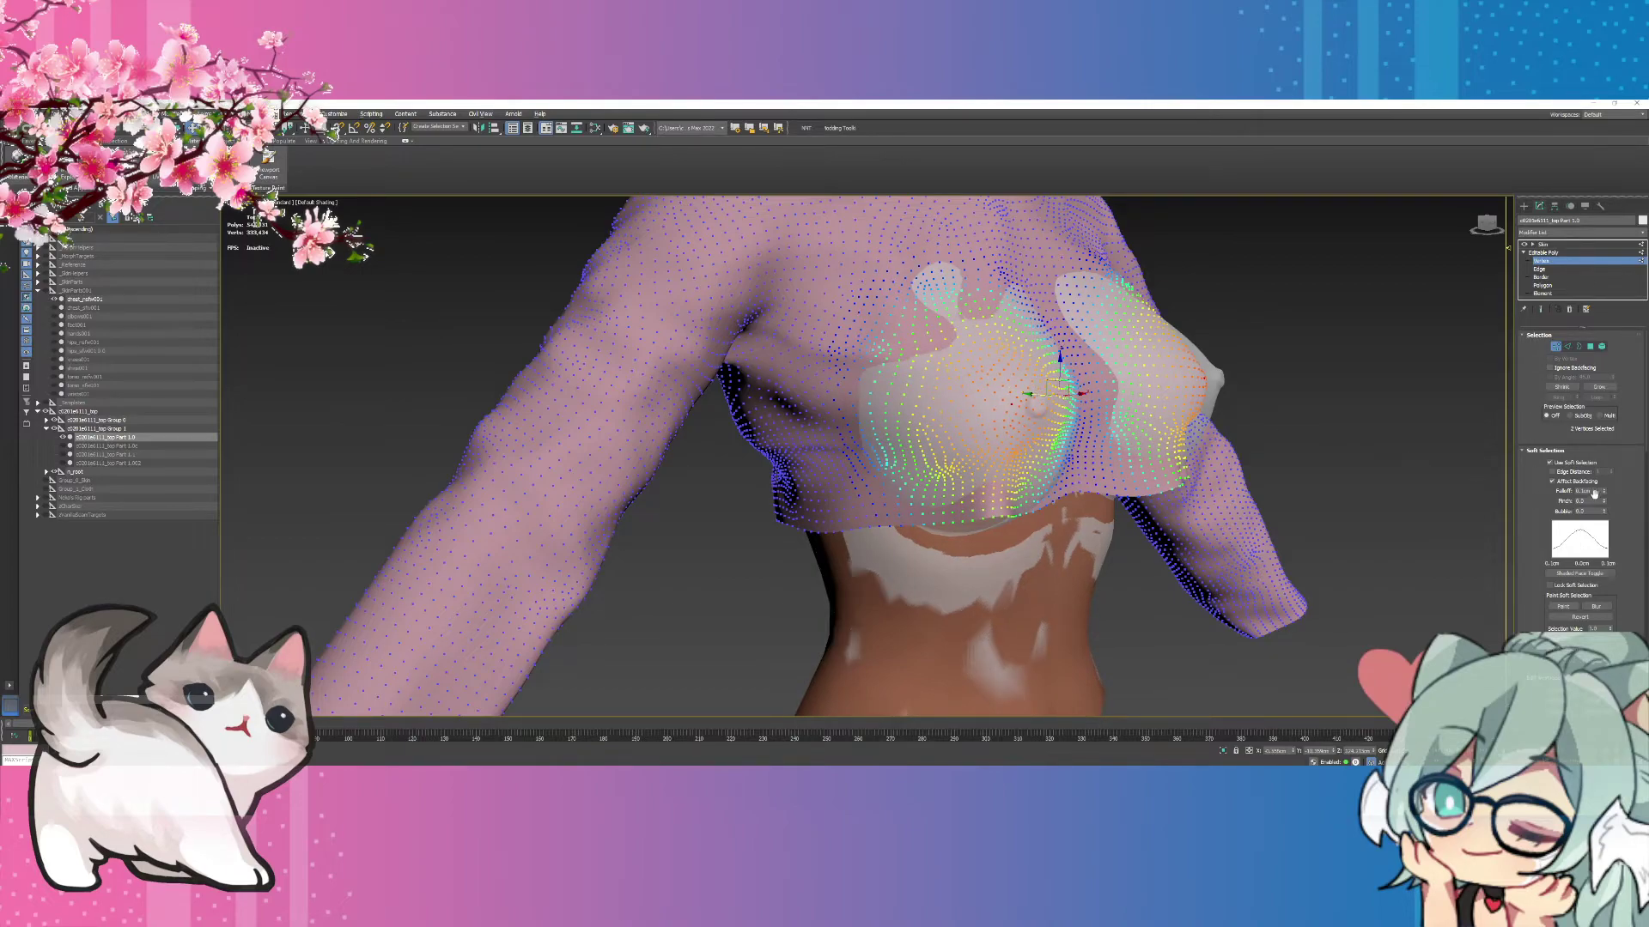
Set the soft selection falloff to 0.15 and pull the bust areas slightly further forward.
{"action": "double_click", "coordinate": [1583, 490]}
{"action": "type", "text": "0.2"}
{"action": "key", "text": "Return"}
{"action": "type", "text": "0."}
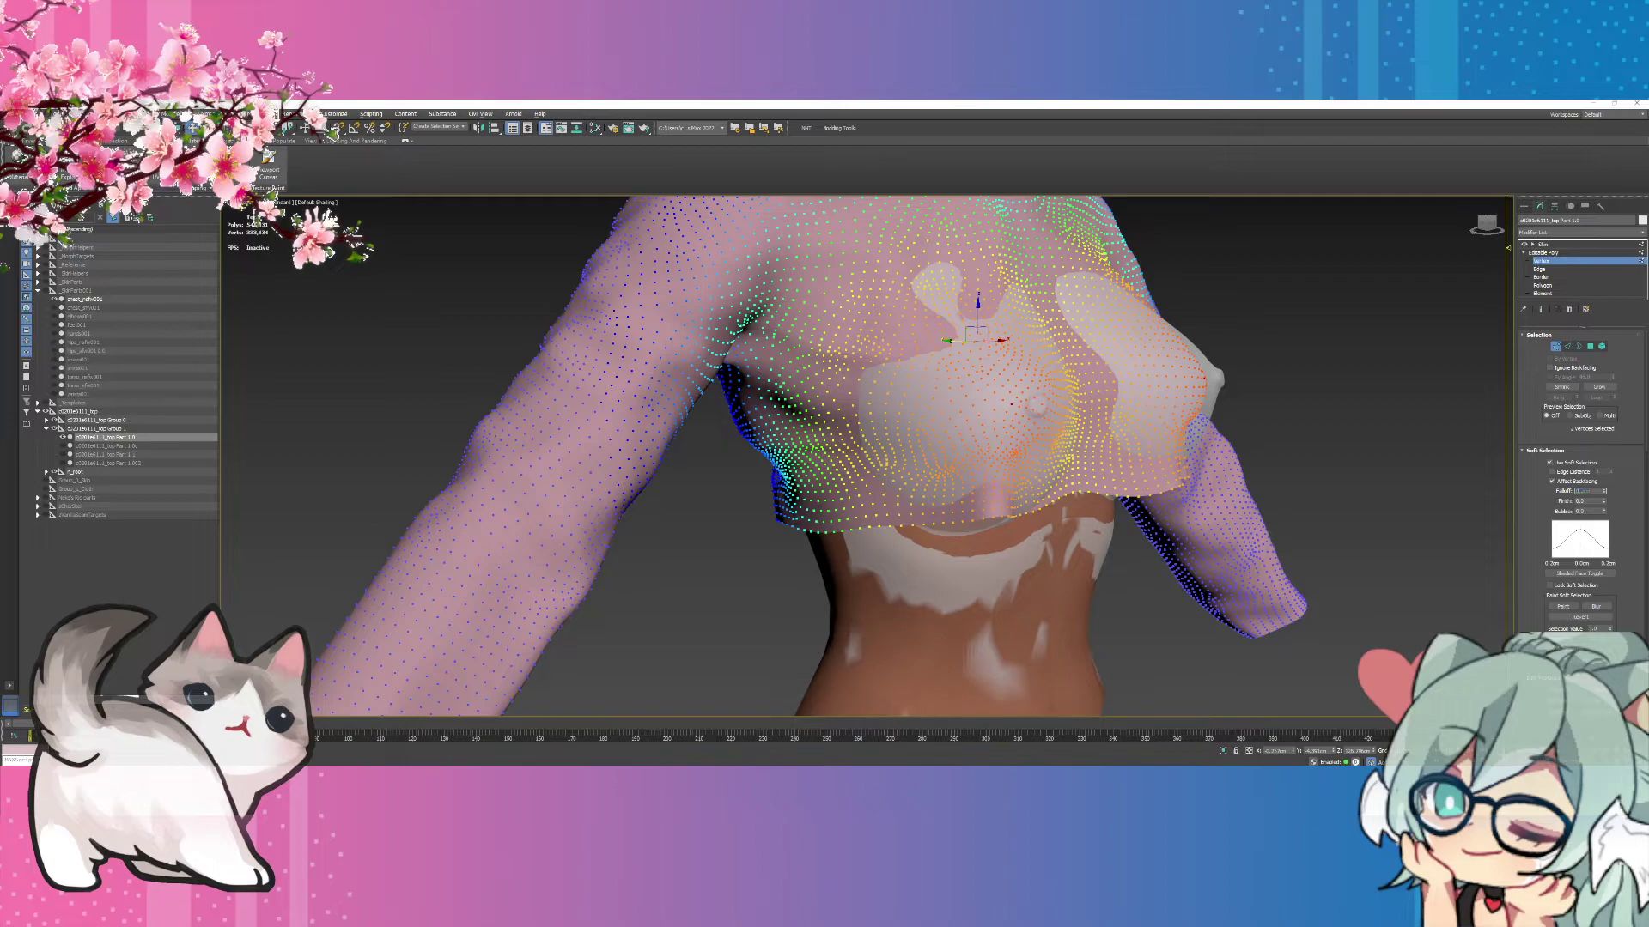
{"action": "type", "text": "15"}
{"action": "key", "text": "Return"}
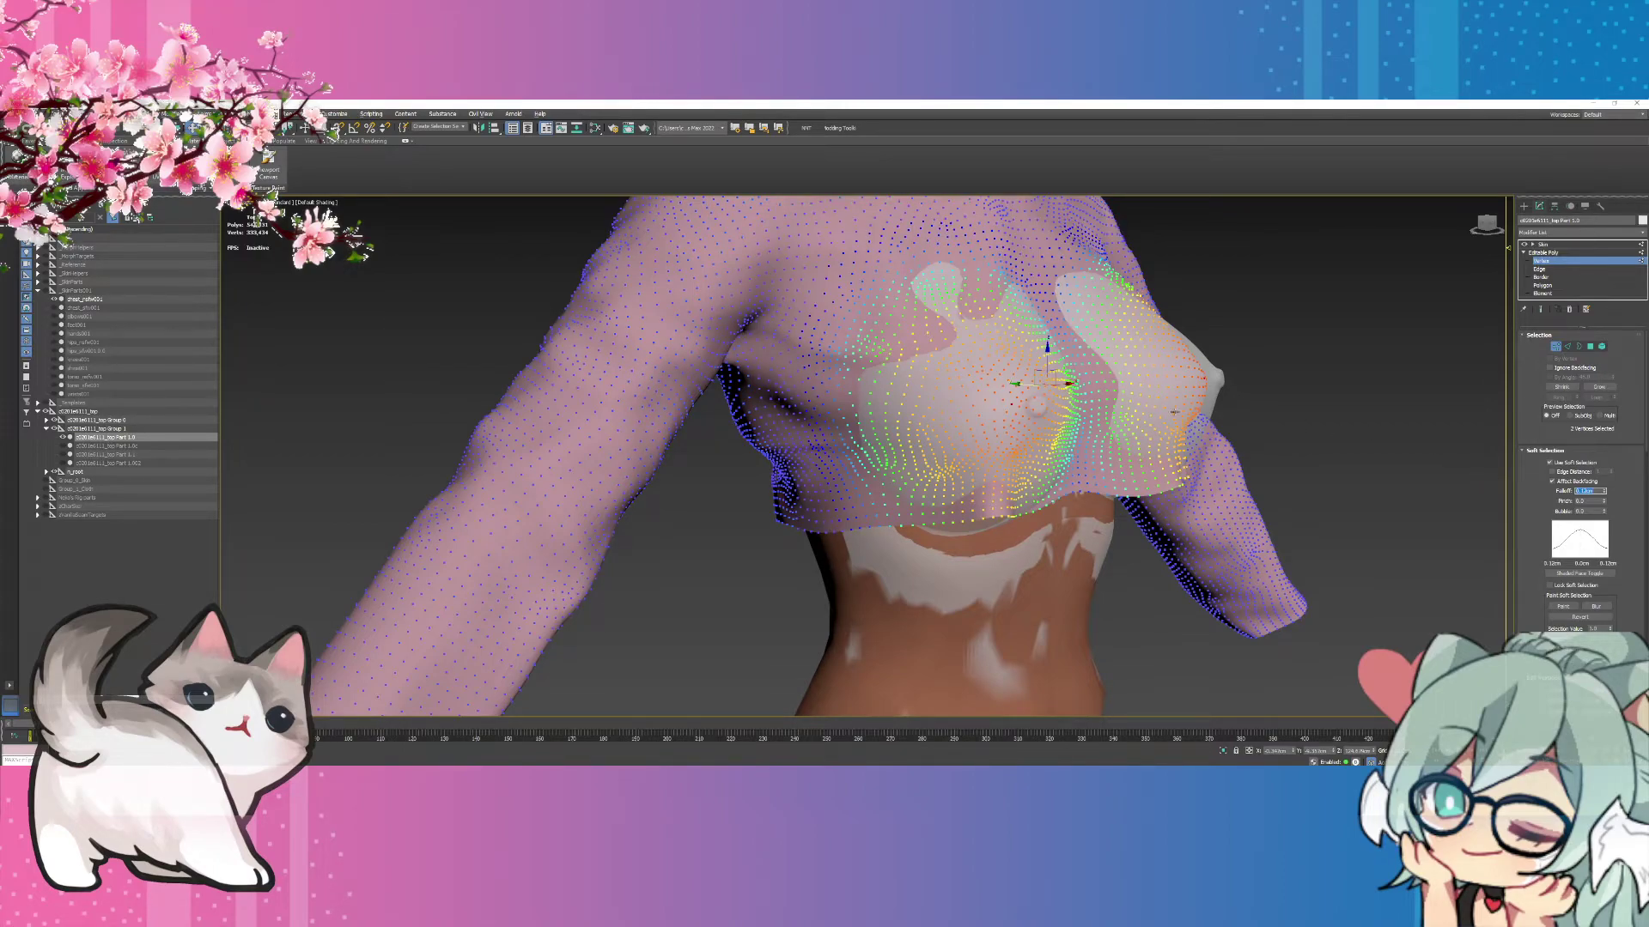
{"action": "left_click_drag", "start_coordinate": [1036, 386], "coordinate": [1039, 387]}
Select the vertices along the hoodie's front hem and pull them forward to cover the underside of the bust.
{"action": "left_click", "coordinate": [1488, 226]}
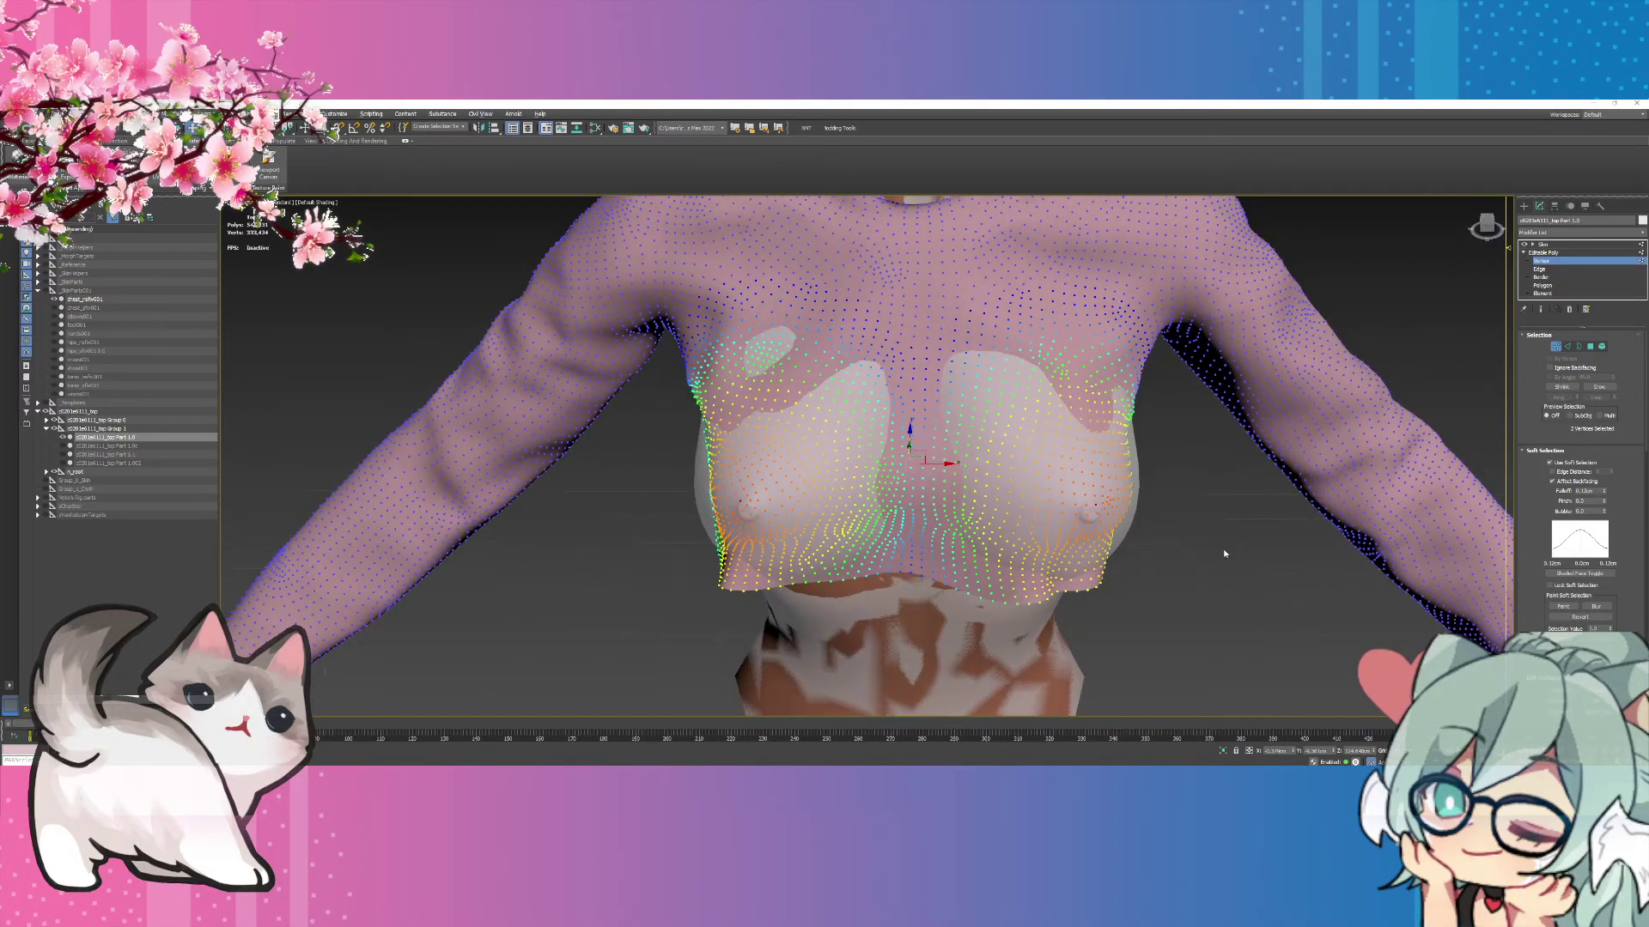
{"action": "left_click", "coordinate": [1489, 225]}
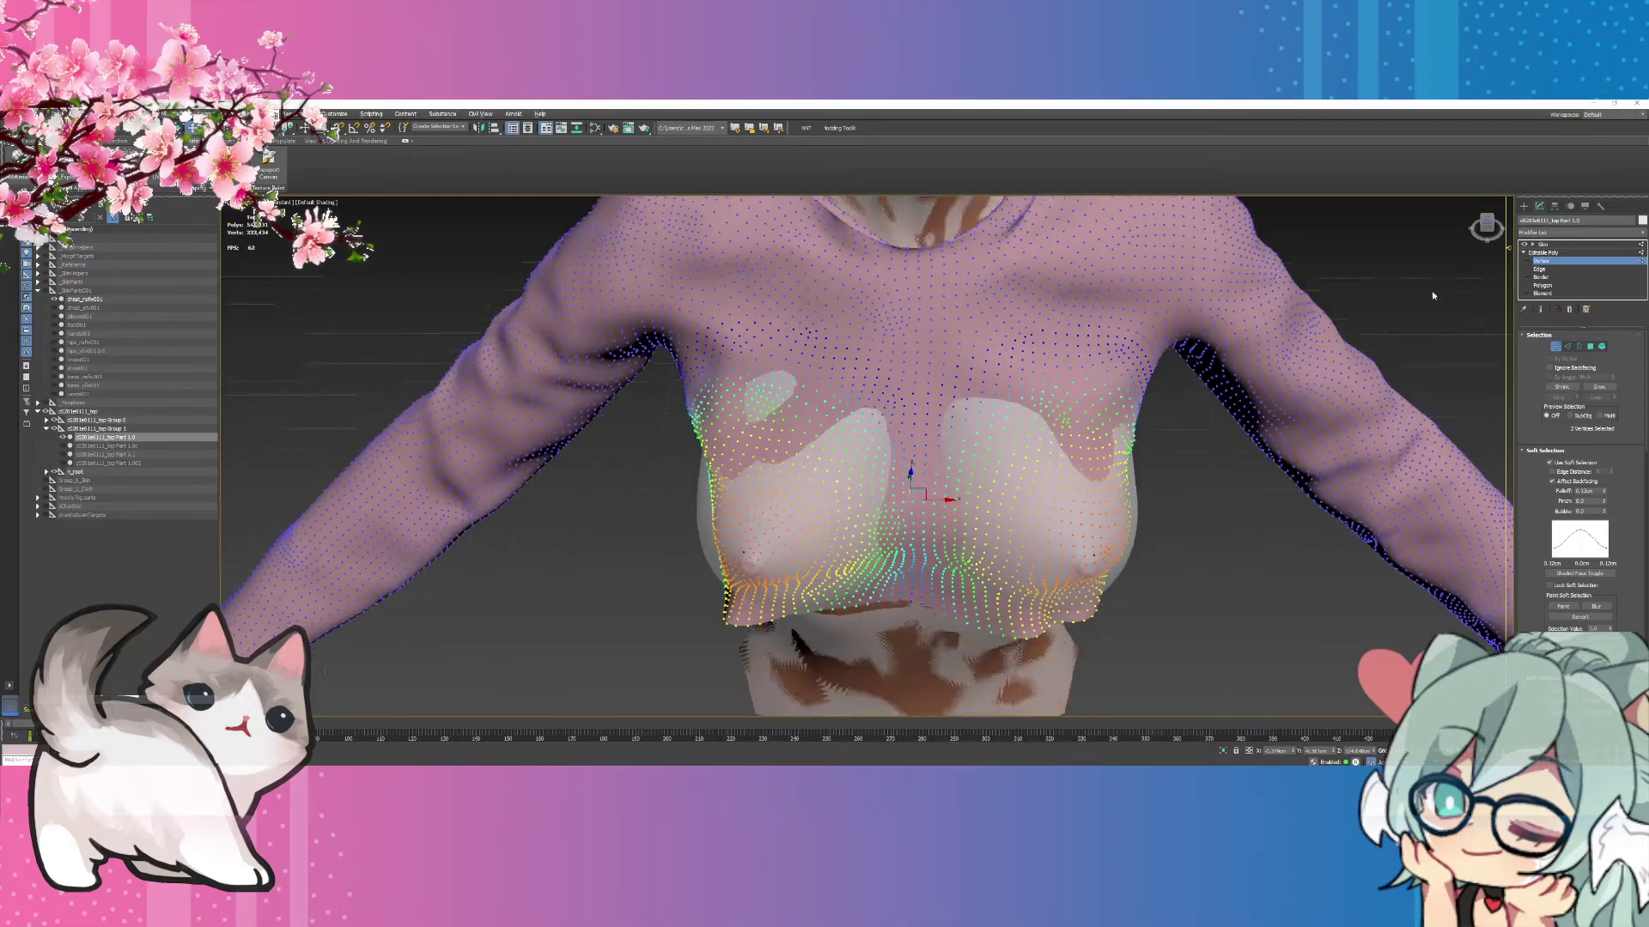
{"action": "middle_click_drag", "start_coordinate": [1039, 702], "coordinate": [1116, 552]}
{"action": "left_click", "coordinate": [1155, 572]}
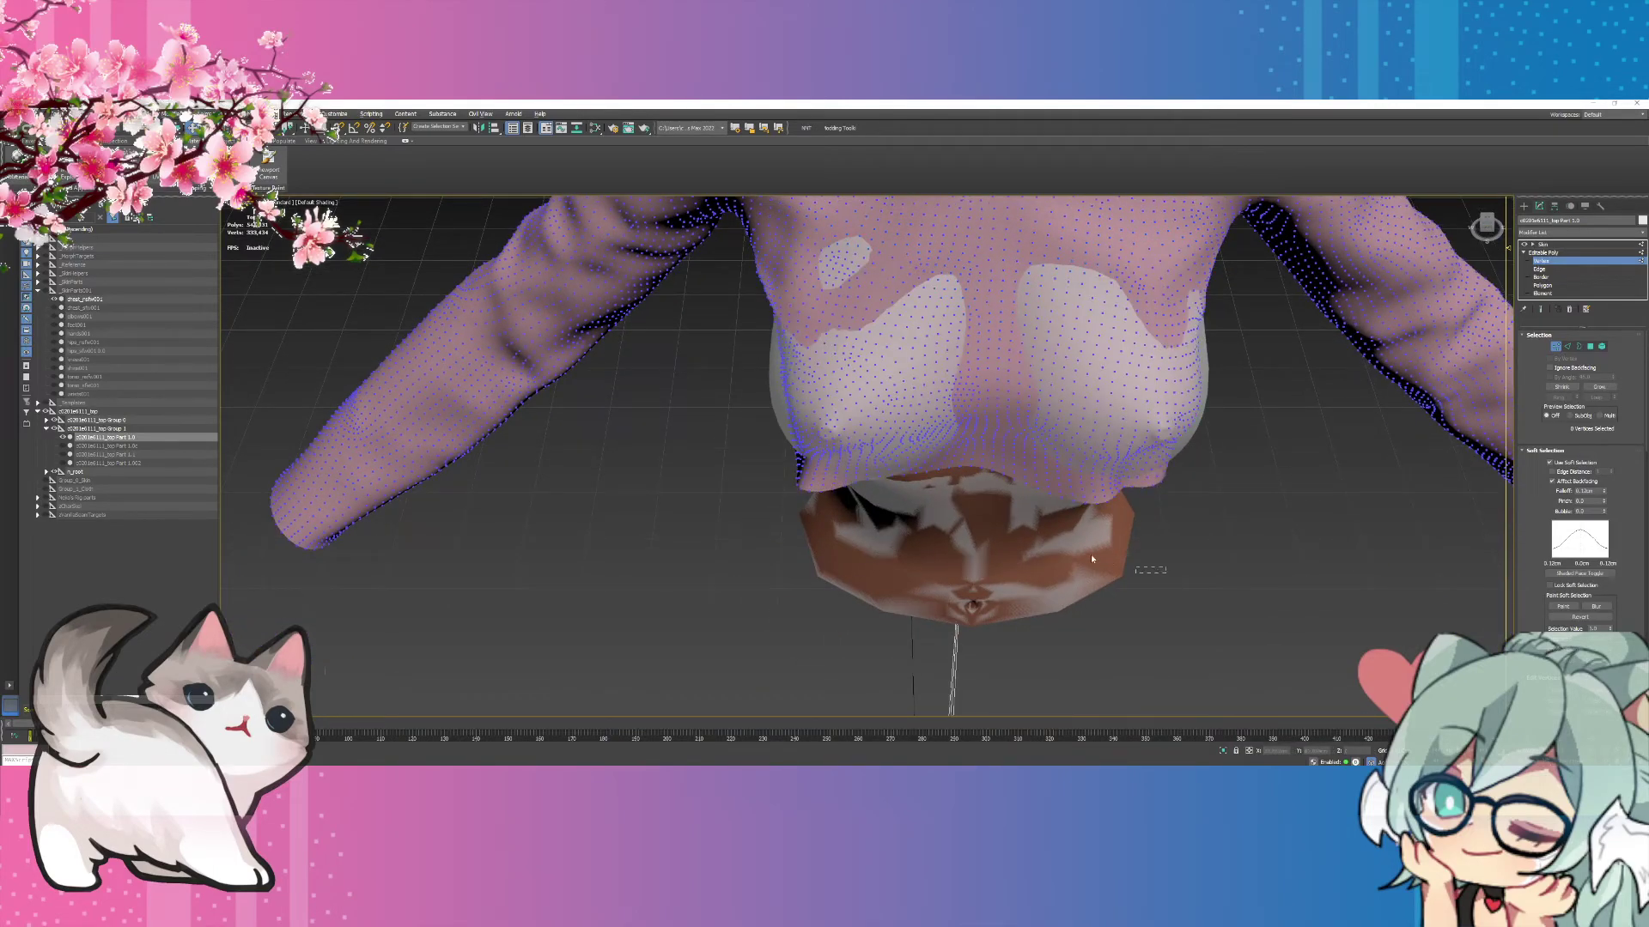
{"action": "left_click_drag", "start_coordinate": [799, 464], "coordinate": [800, 464]}
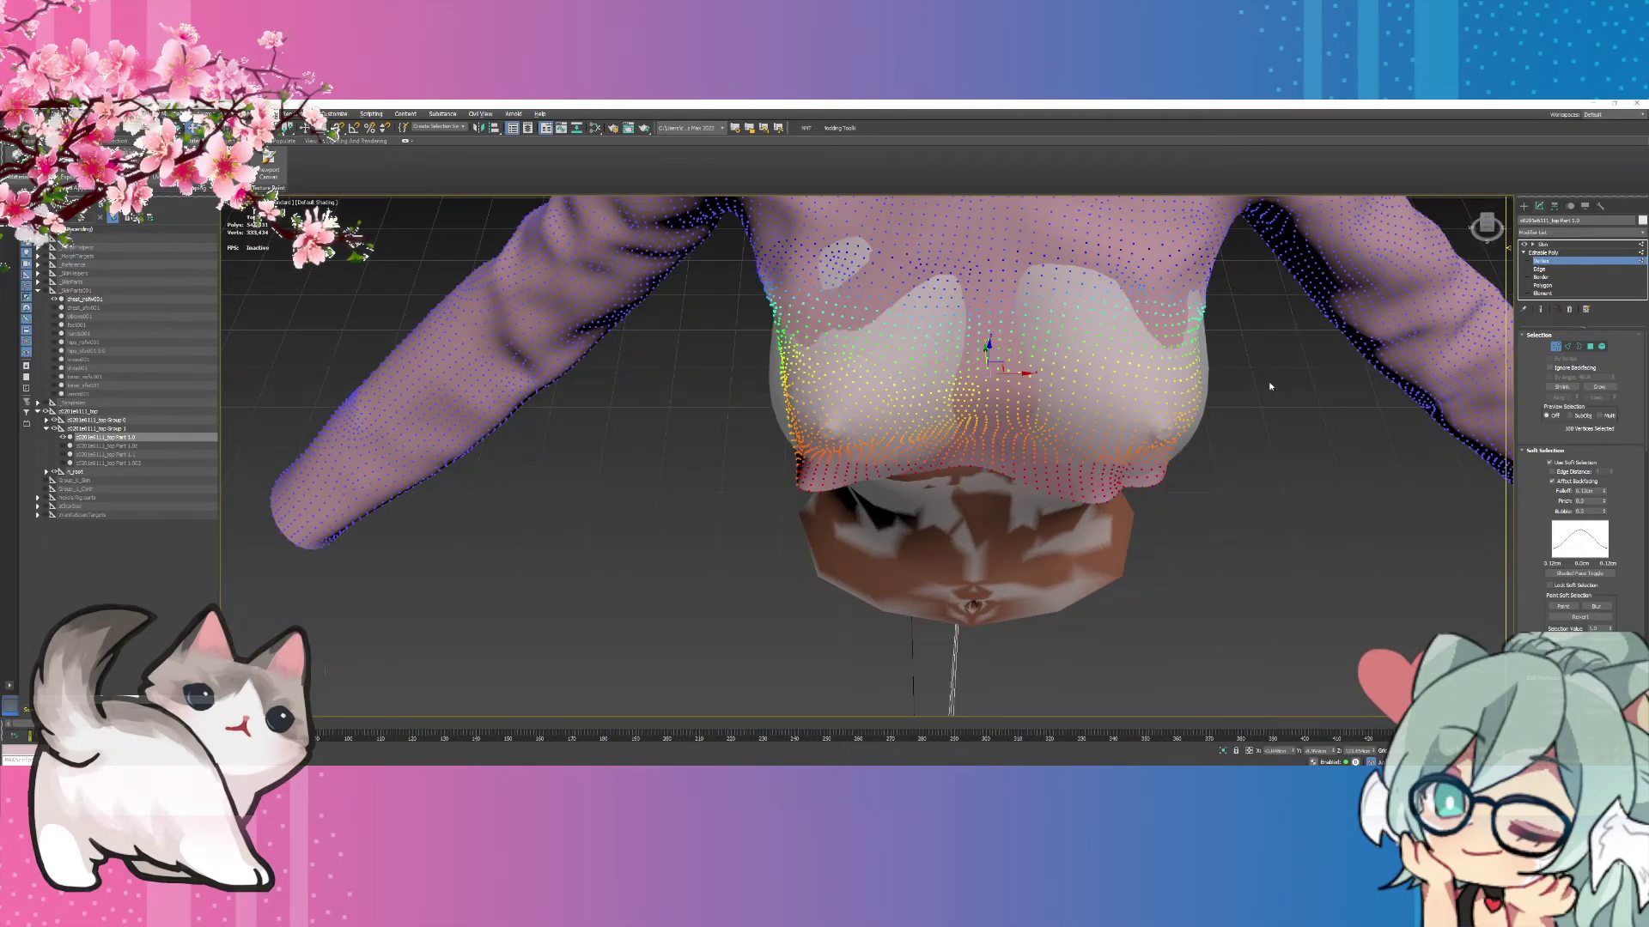
{"action": "left_click_drag", "start_coordinate": [1487, 227], "coordinate": [1559, 170]}
{"action": "left_click_drag", "start_coordinate": [1113, 279], "coordinate": [1167, 288]}
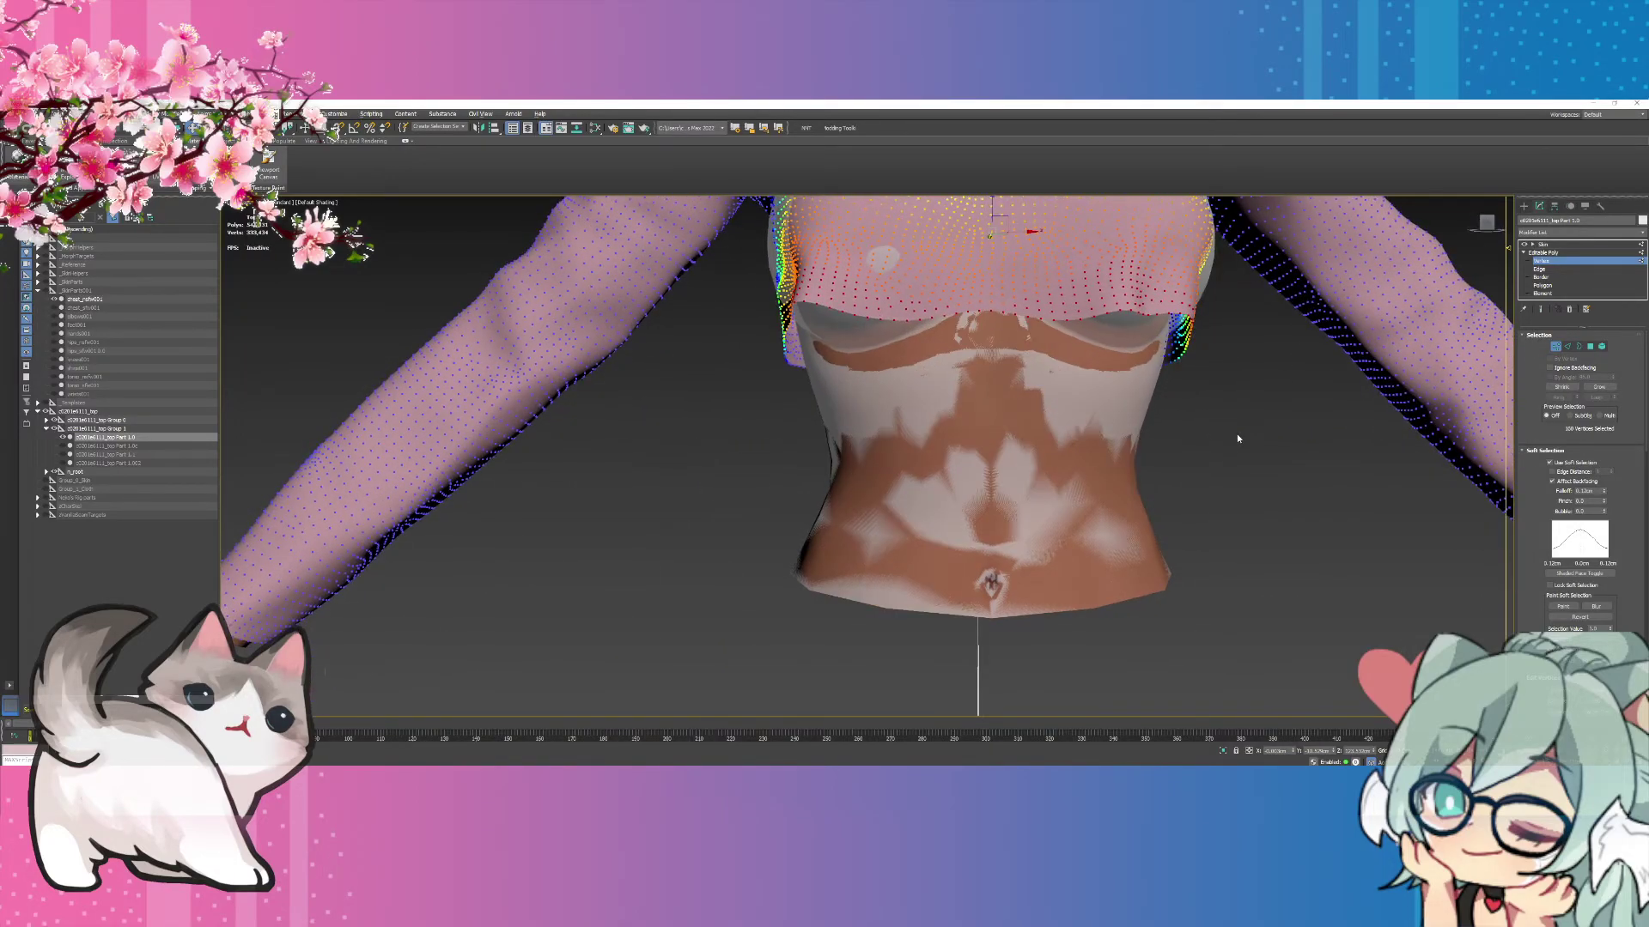
{"action": "scroll", "coordinate": [1219, 481], "scroll_direction": "up", "scroll_amount": 2}
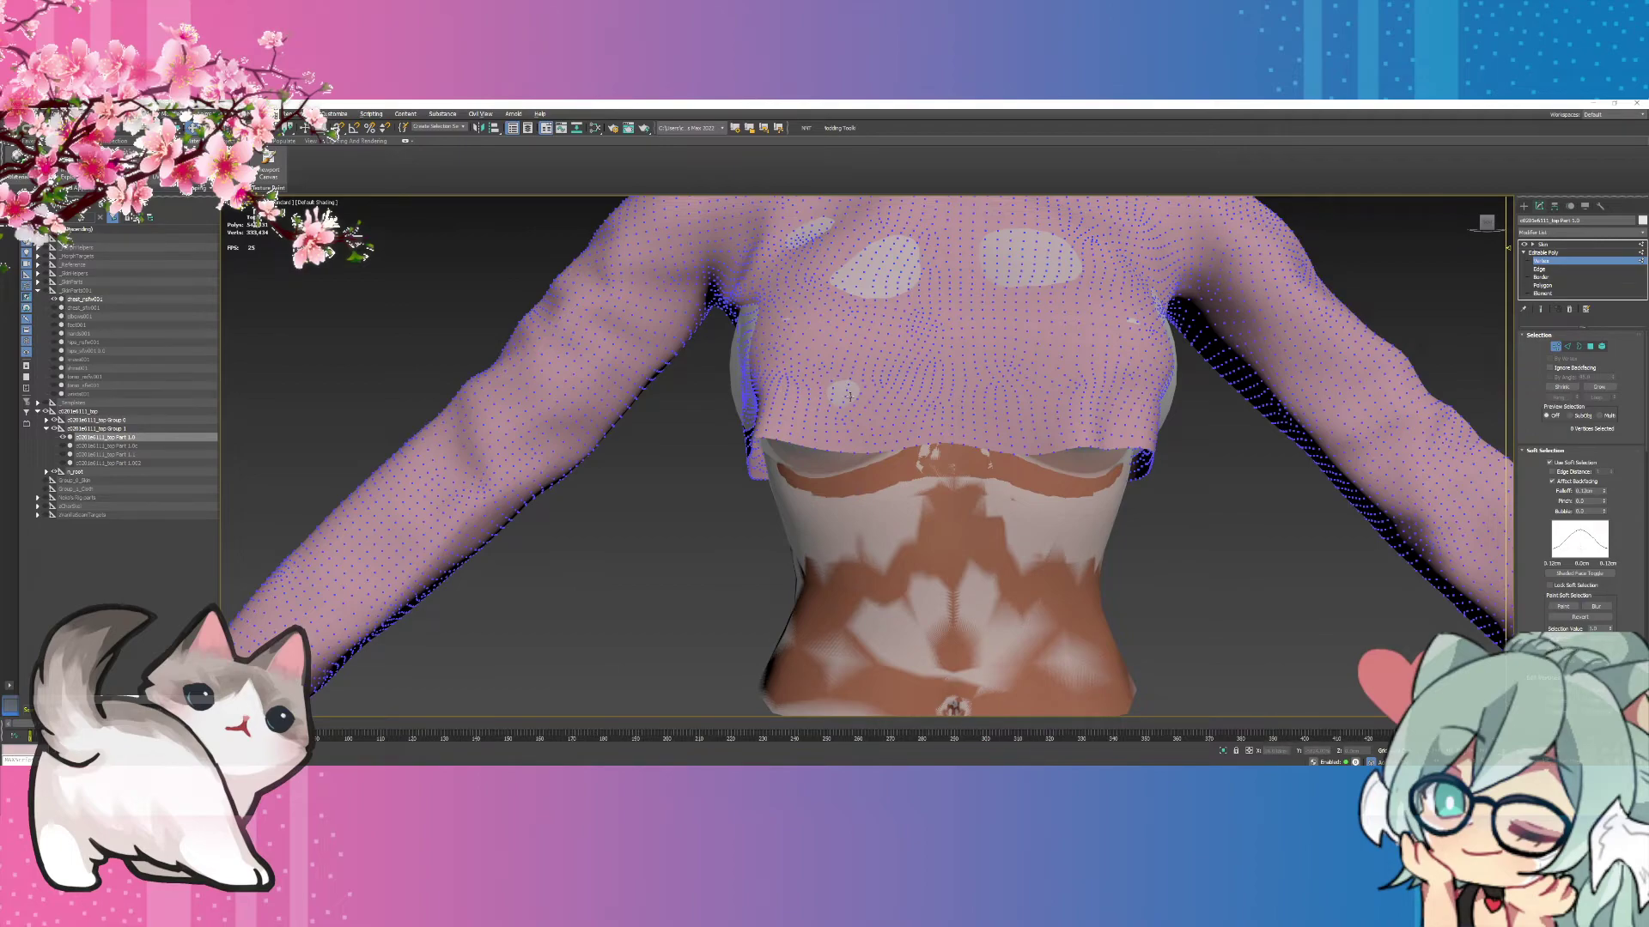
Select a vertex on the wearer's right bust, set the falloff to 0.05 and pull the area out over the torso.
{"action": "left_click", "coordinate": [852, 352]}
{"action": "double_click", "coordinate": [1584, 491]}
{"action": "type", "text": "1"}
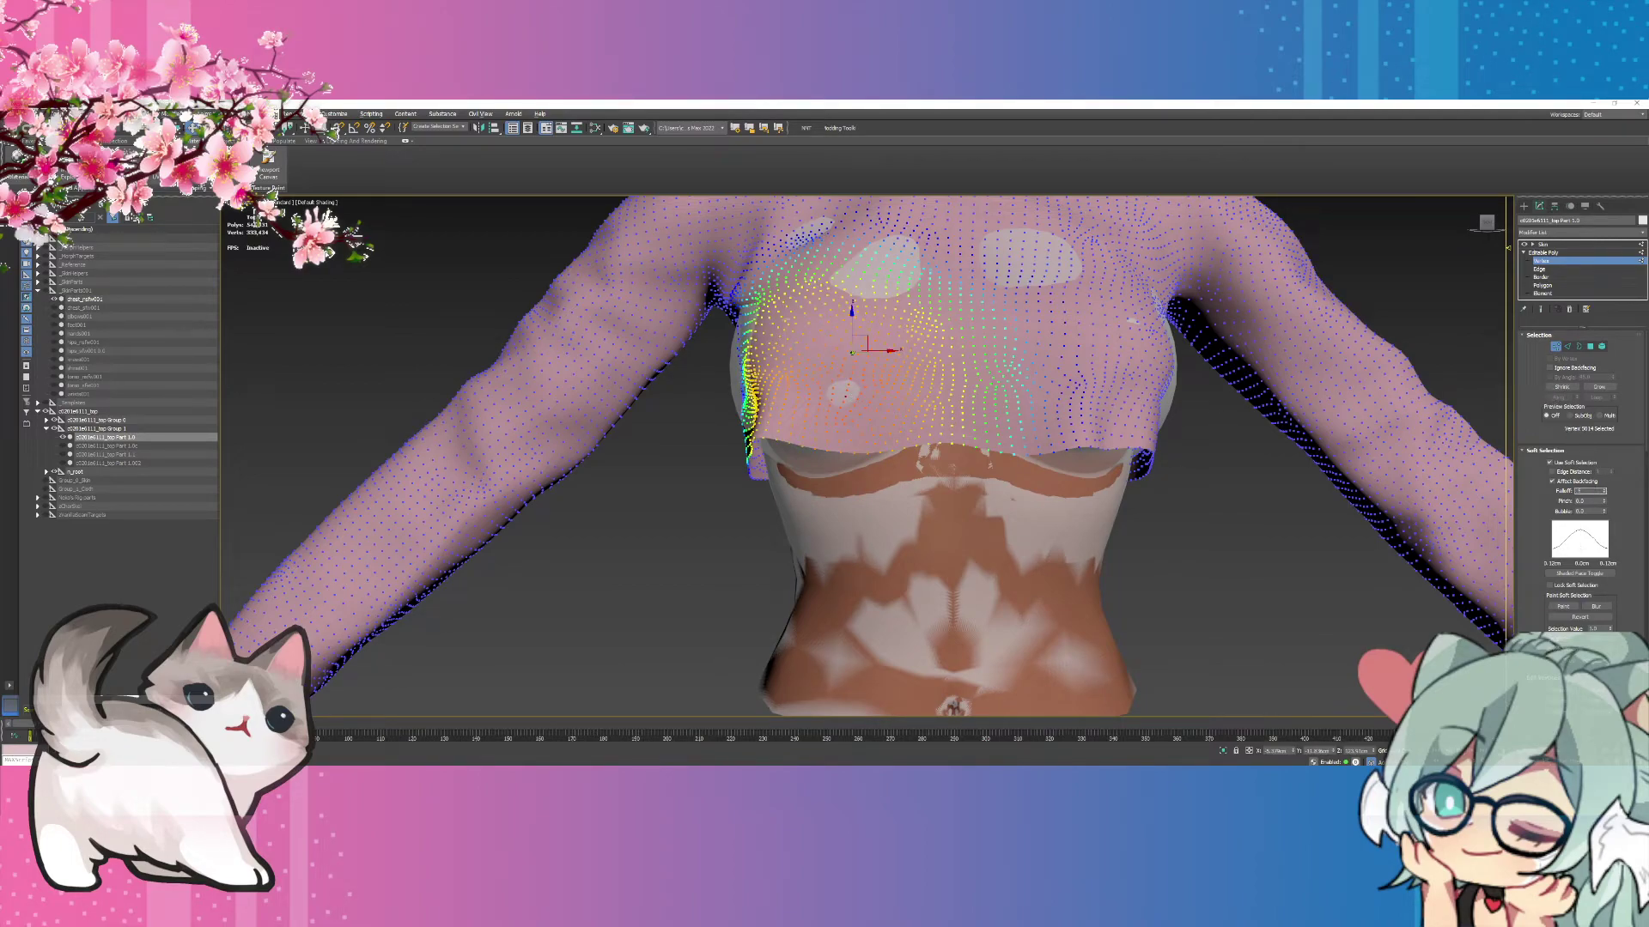
{"action": "key", "text": "Return"}
{"action": "type", "text": "."}
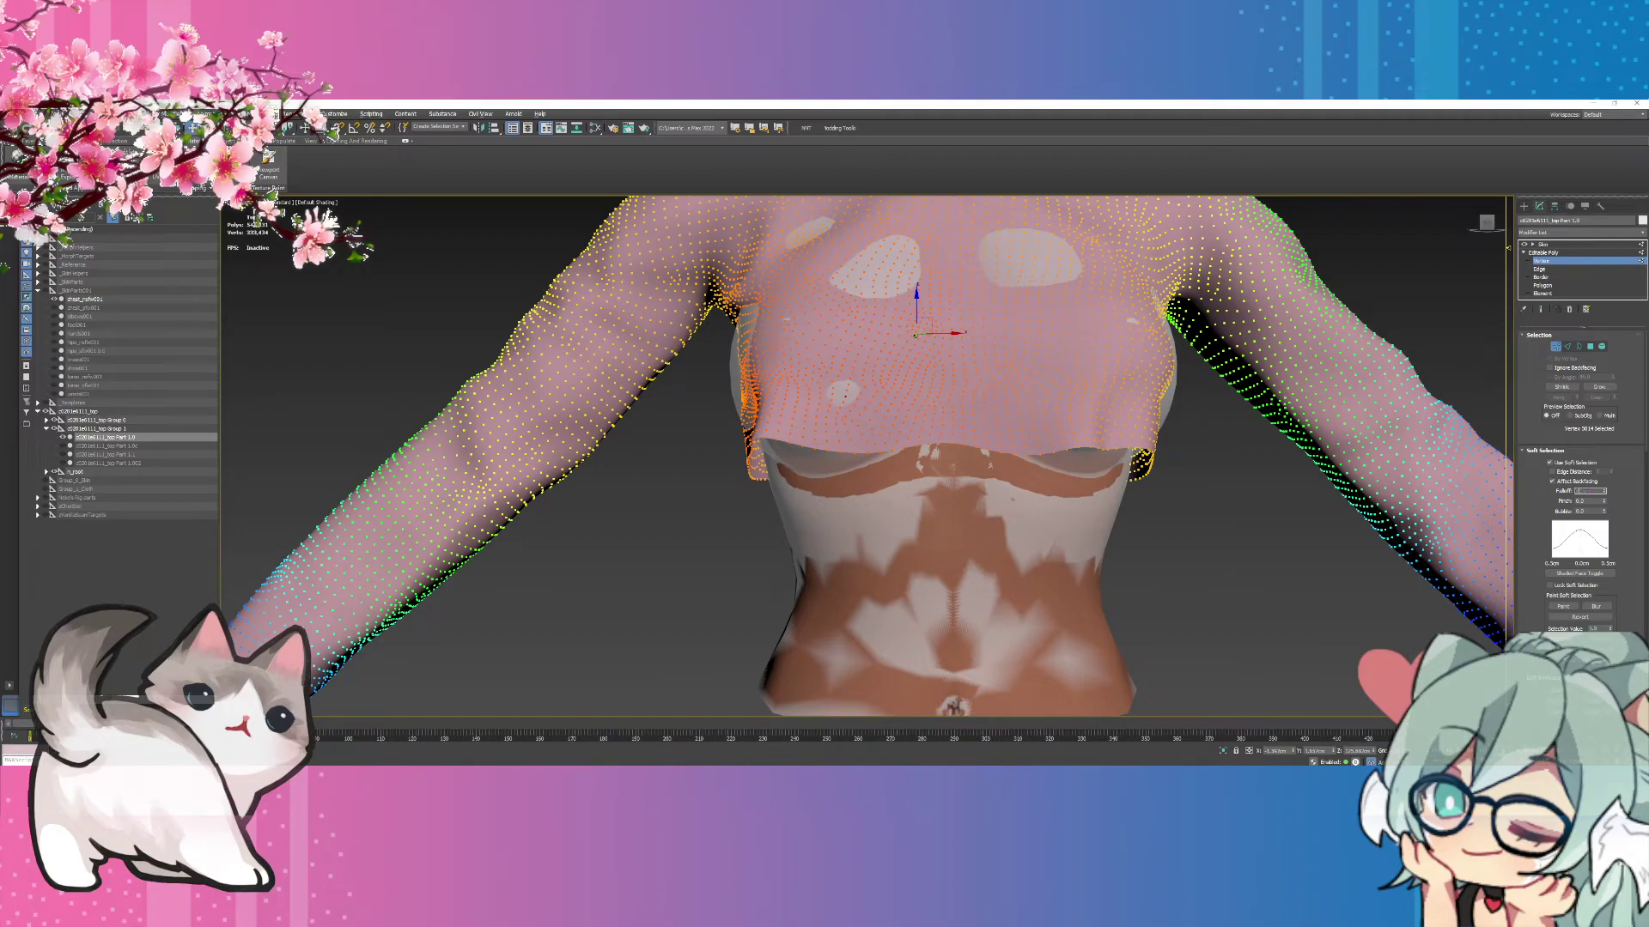
{"action": "type", "text": "05"}
{"action": "key", "text": "Return"}
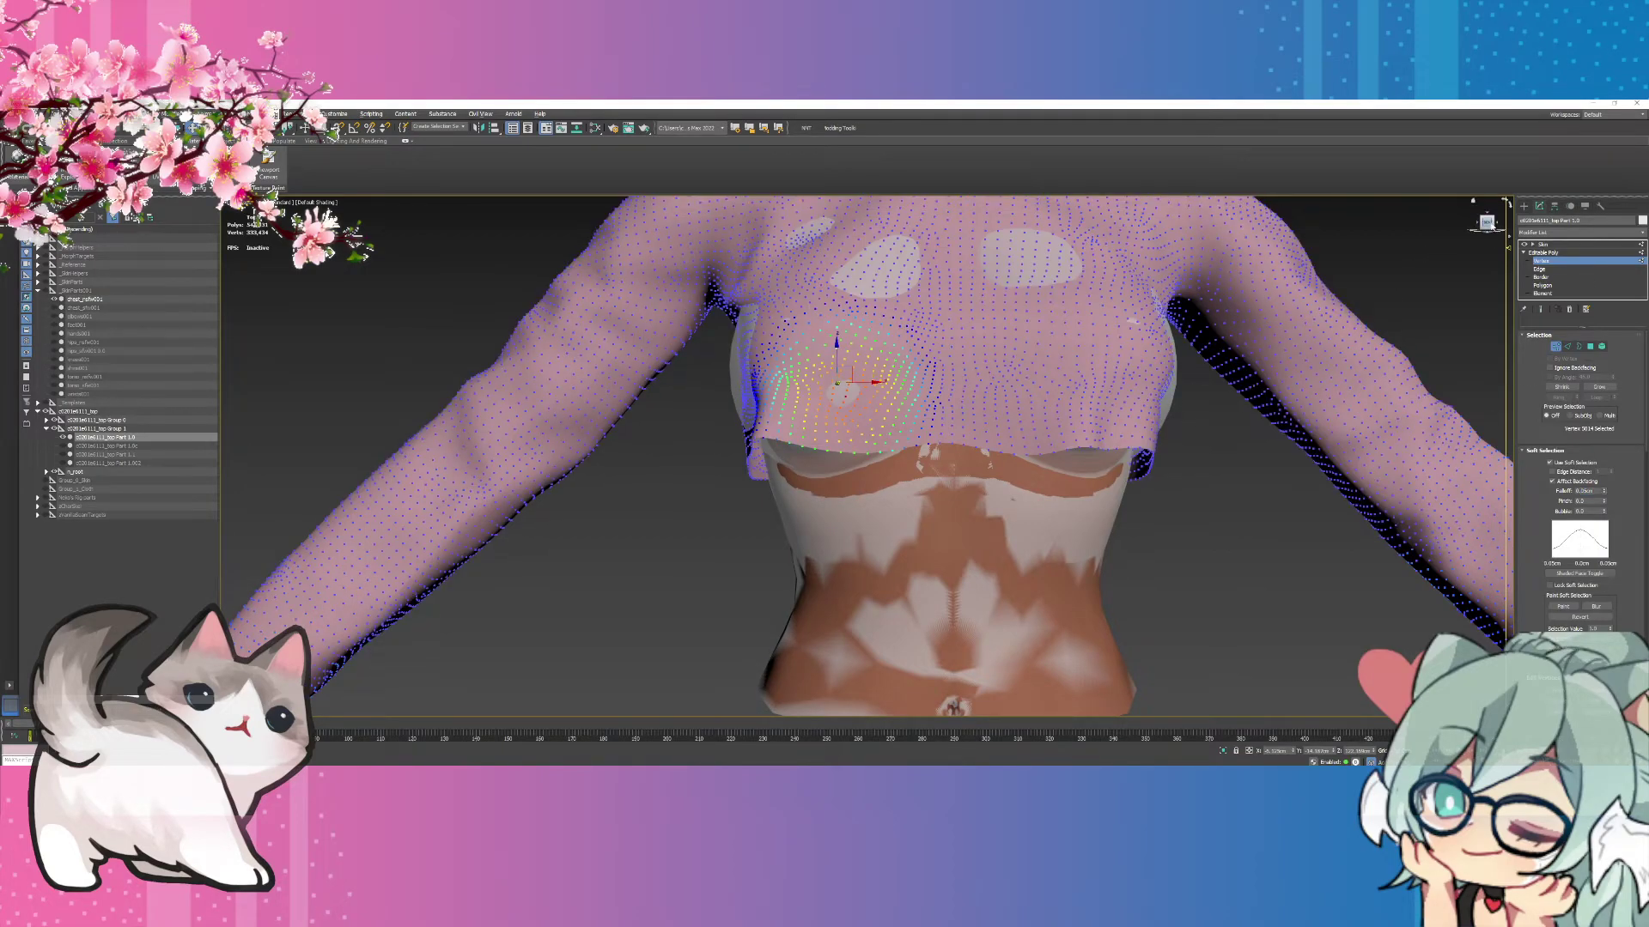
{"action": "middle_click_drag", "start_coordinate": [1474, 487], "coordinate": [1019, 417], "text": "alt"}
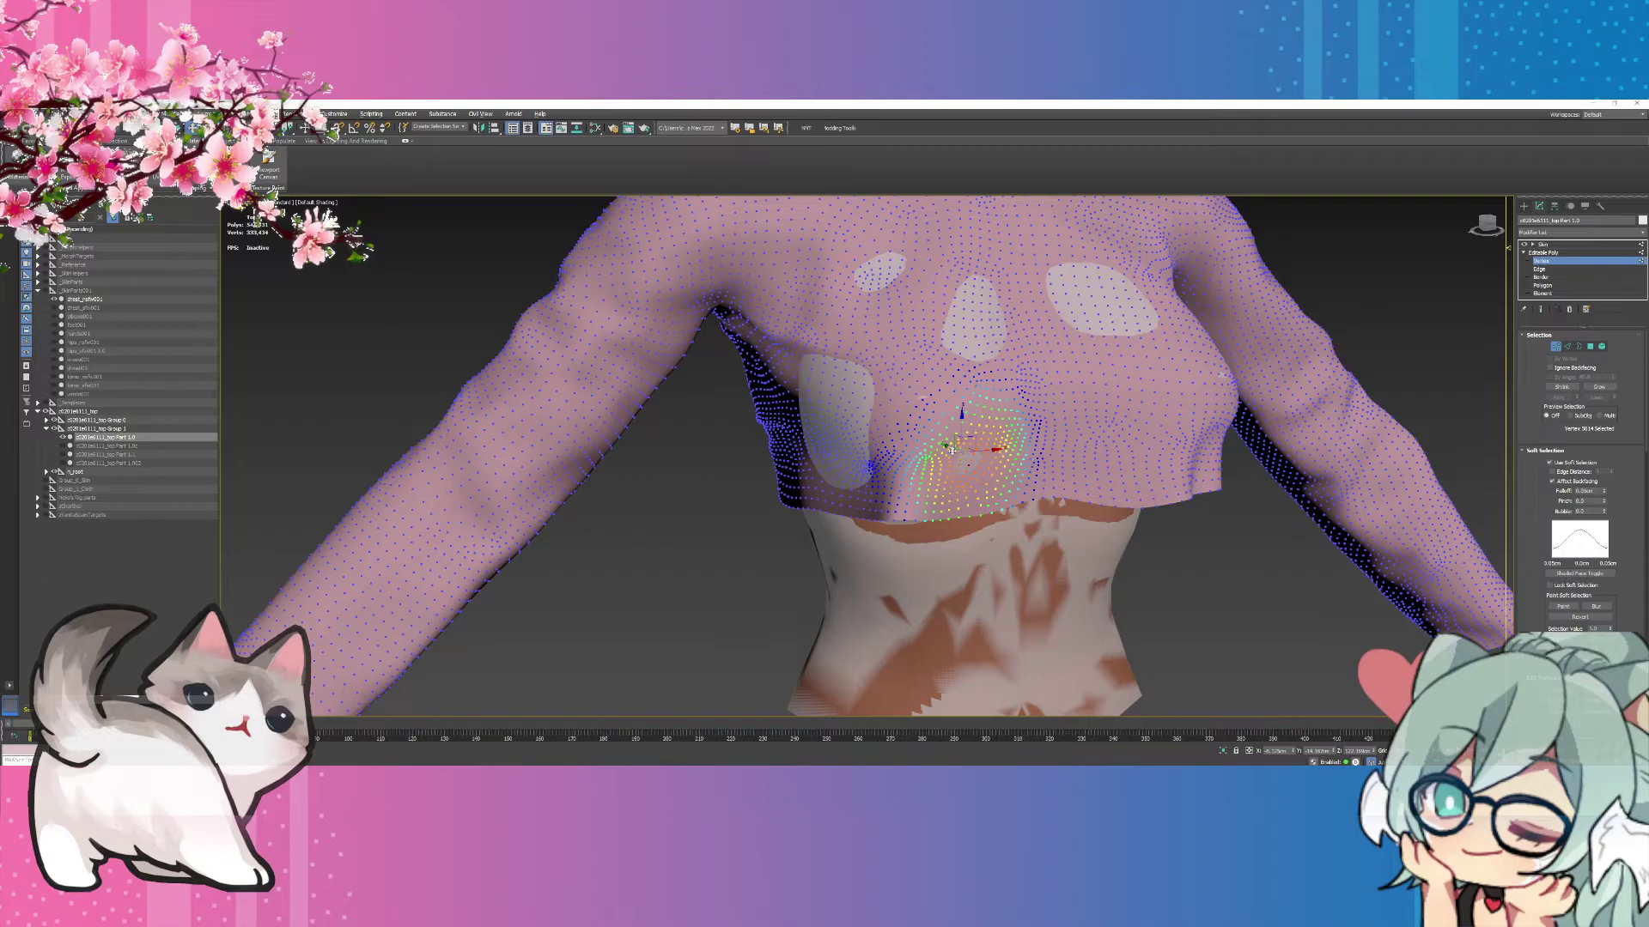
{"action": "left_click", "coordinate": [1201, 578]}
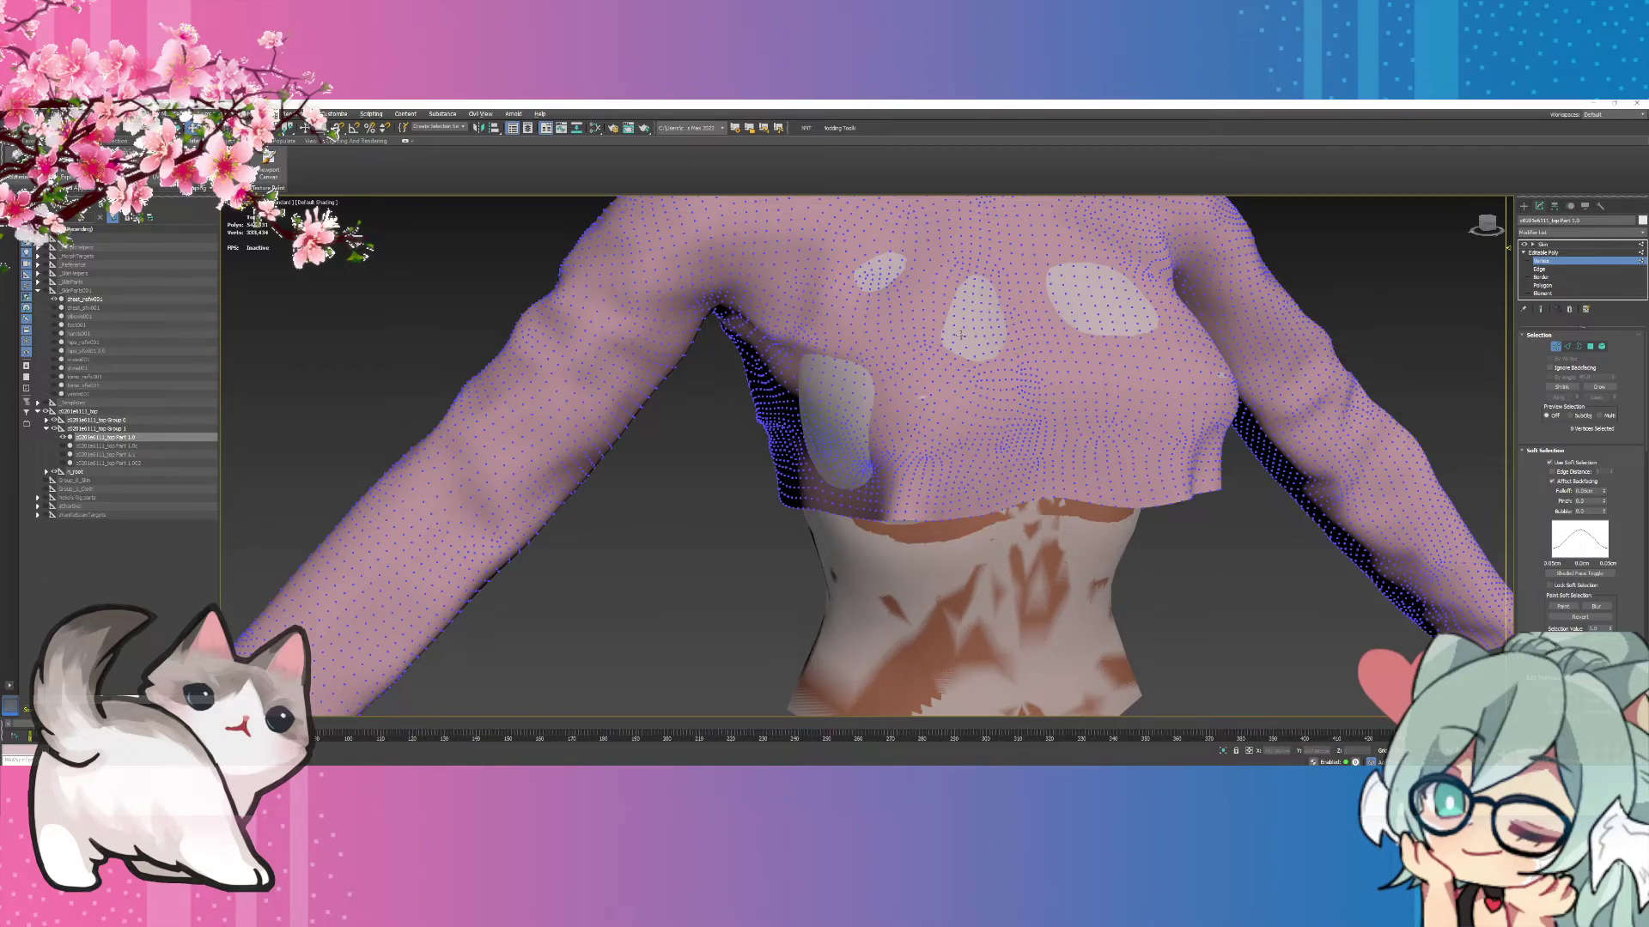
Pick a vertex on each outer side of the bust, widen the falloff and scale the pair slightly outward.
{"action": "left_click", "coordinate": [830, 411]}
{"action": "middle_click_drag", "start_coordinate": [830, 411], "coordinate": [948, 405], "text": "alt"}
{"action": "left_click", "coordinate": [1099, 427], "text": "ctrl"}
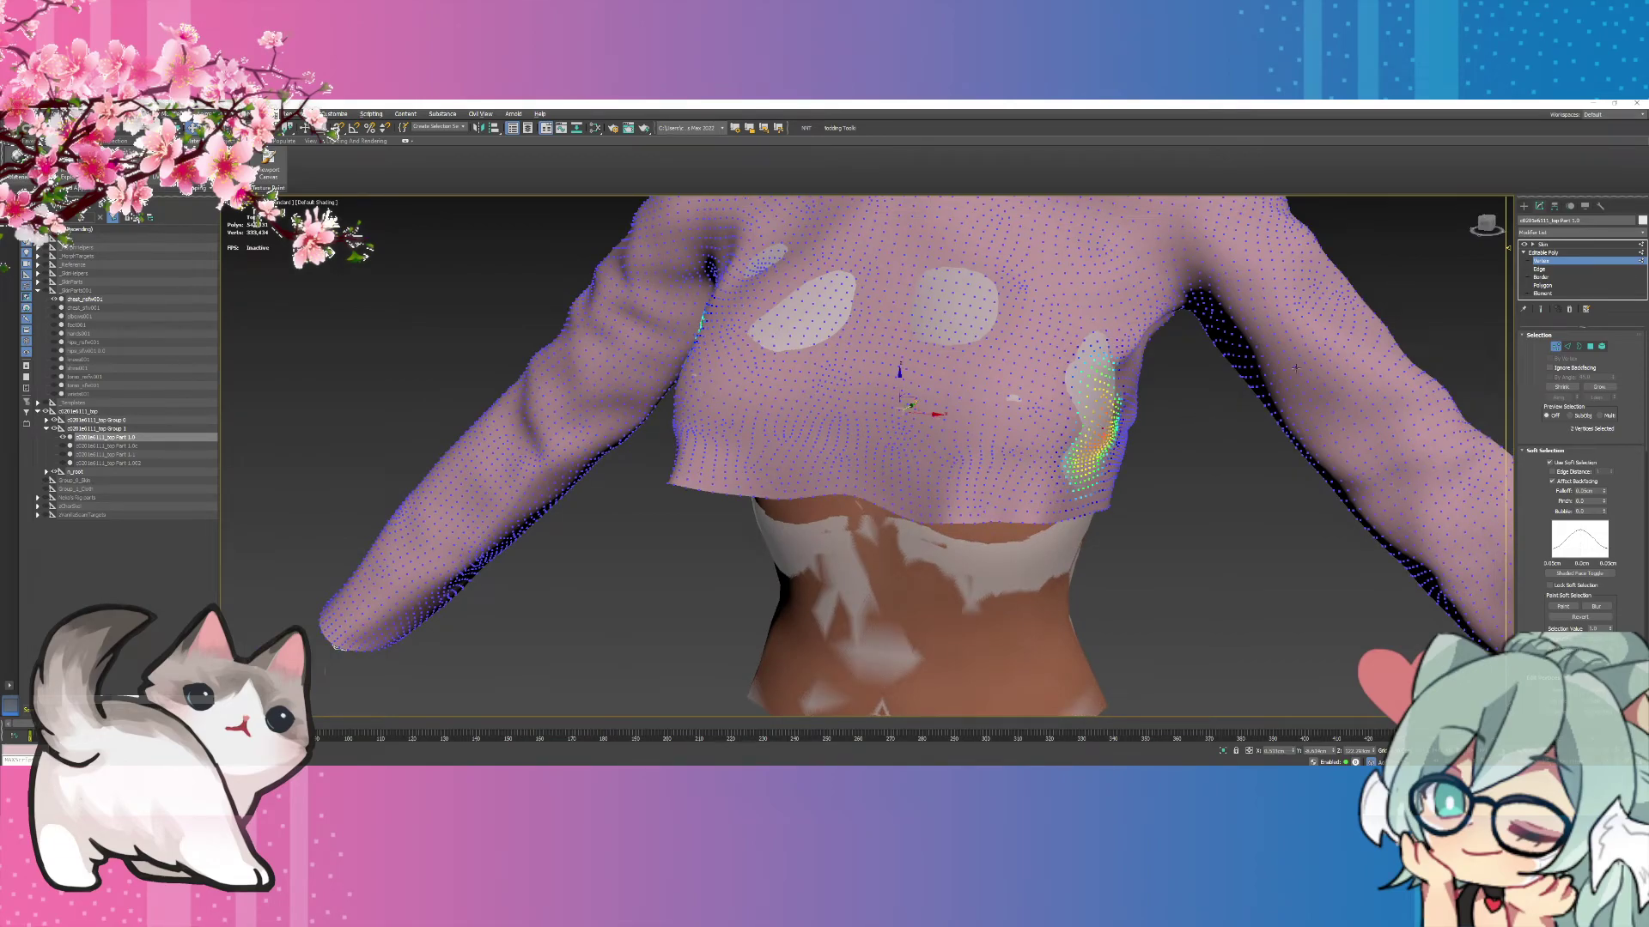
{"action": "middle_click_drag", "start_coordinate": [1099, 426], "coordinate": [947, 405], "text": "alt"}
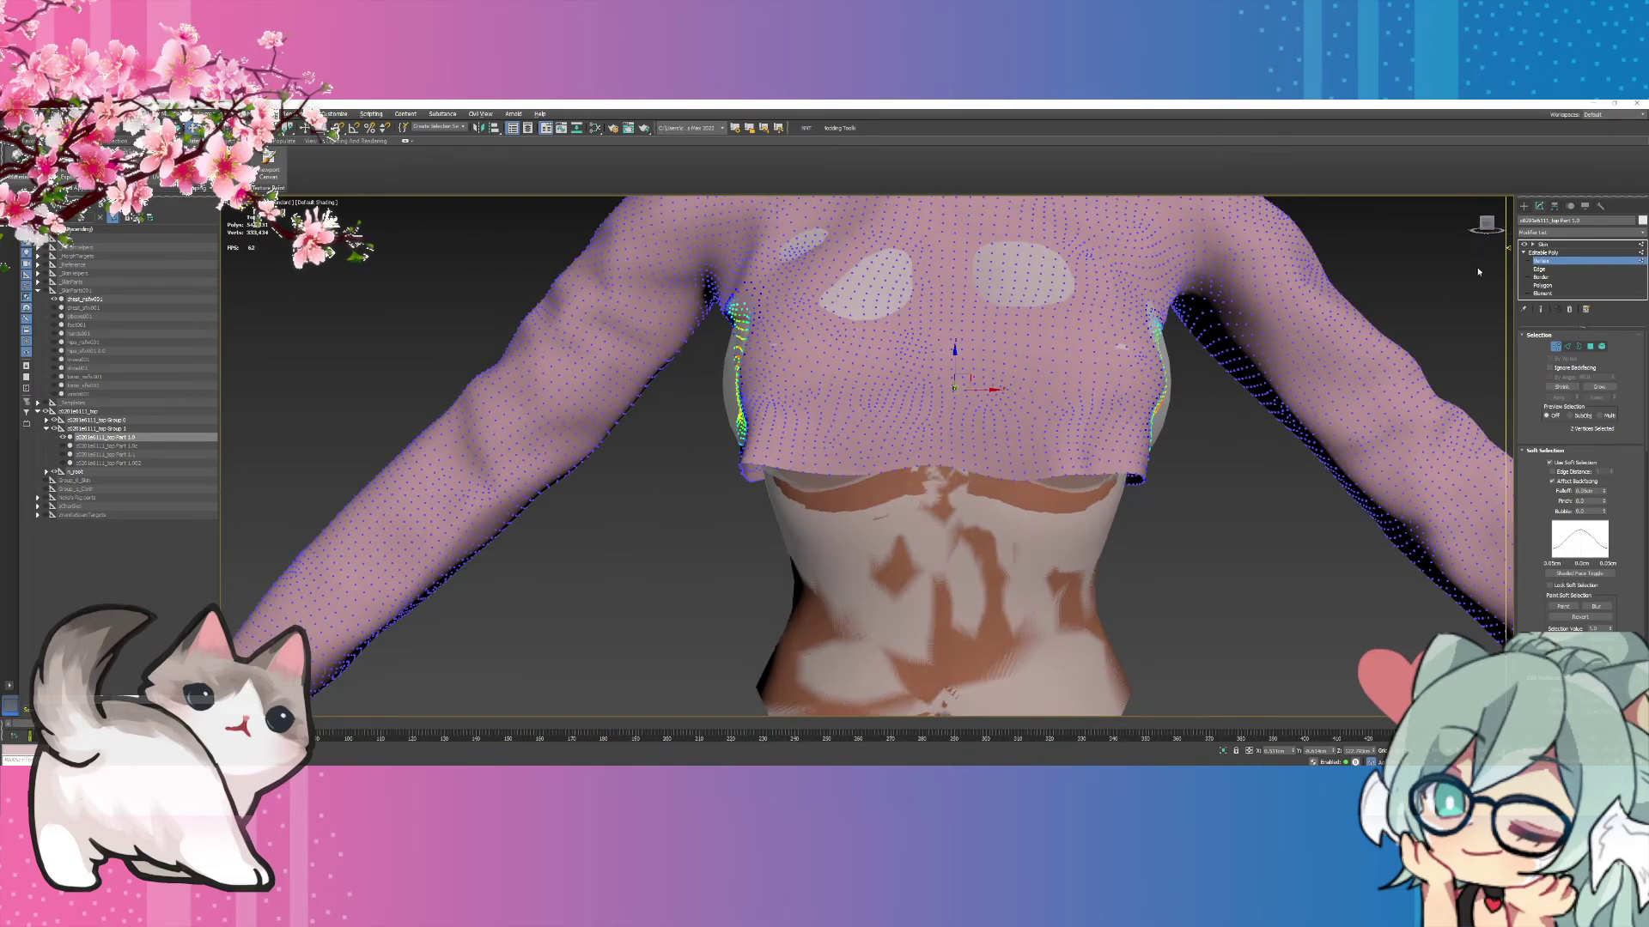
{"action": "double_click", "coordinate": [1582, 490]}
{"action": "type", "text": "0"}
{"action": "key", "text": "Return"}
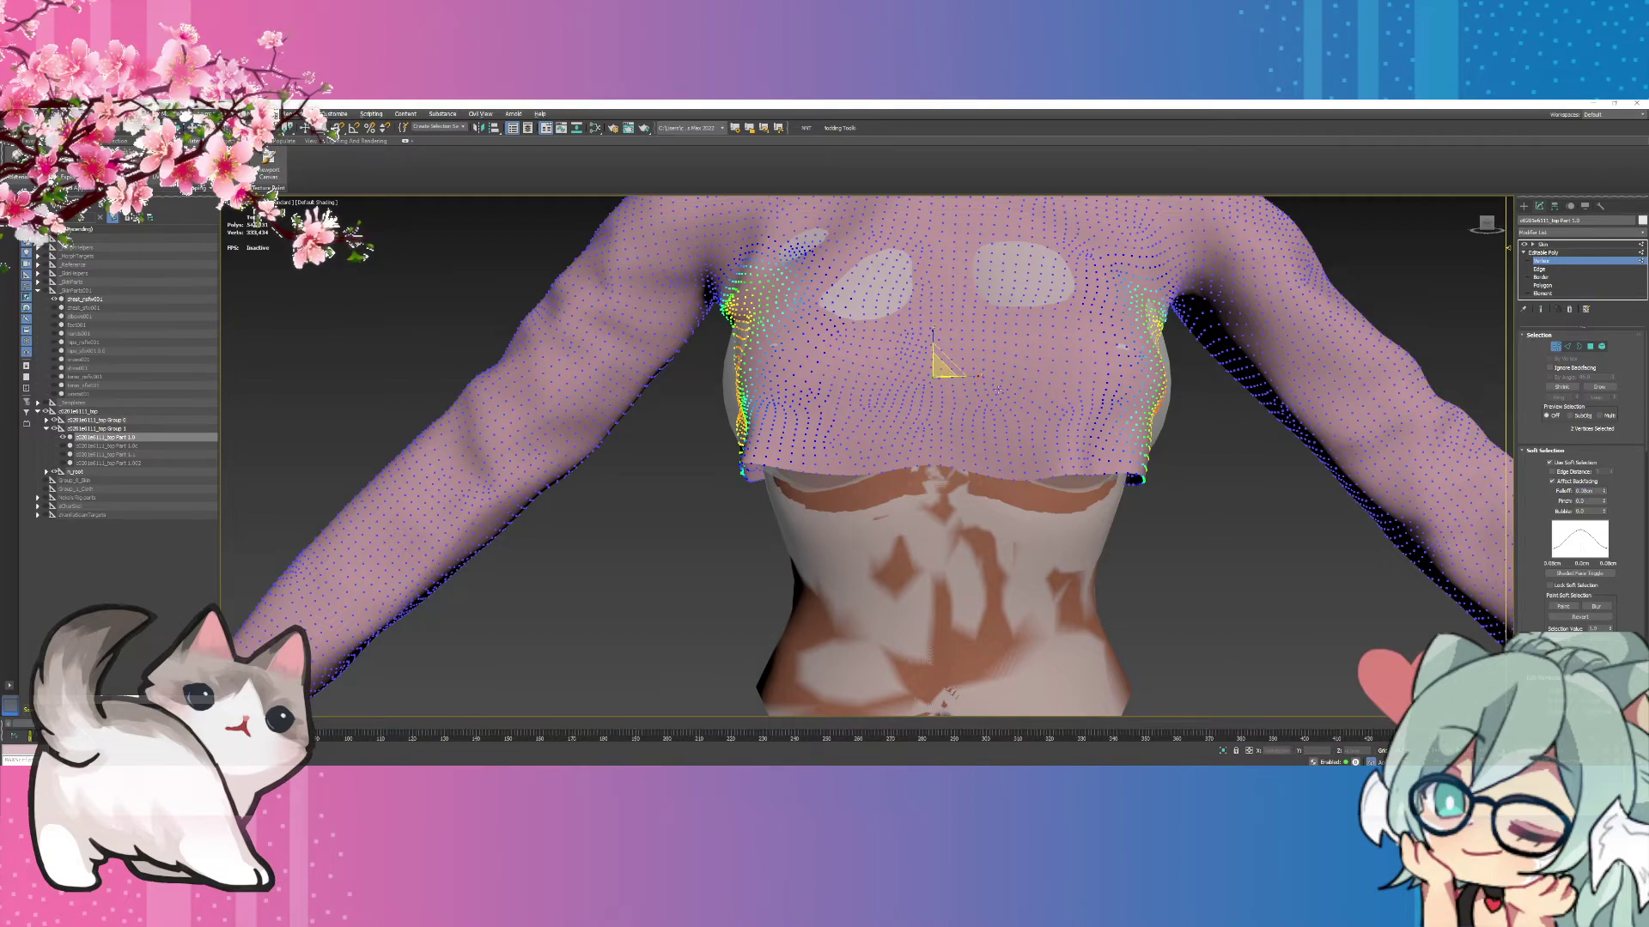
{"action": "left_click_drag", "start_coordinate": [973, 378], "coordinate": [973, 378]}
{"action": "left_click", "coordinate": [1156, 487]}
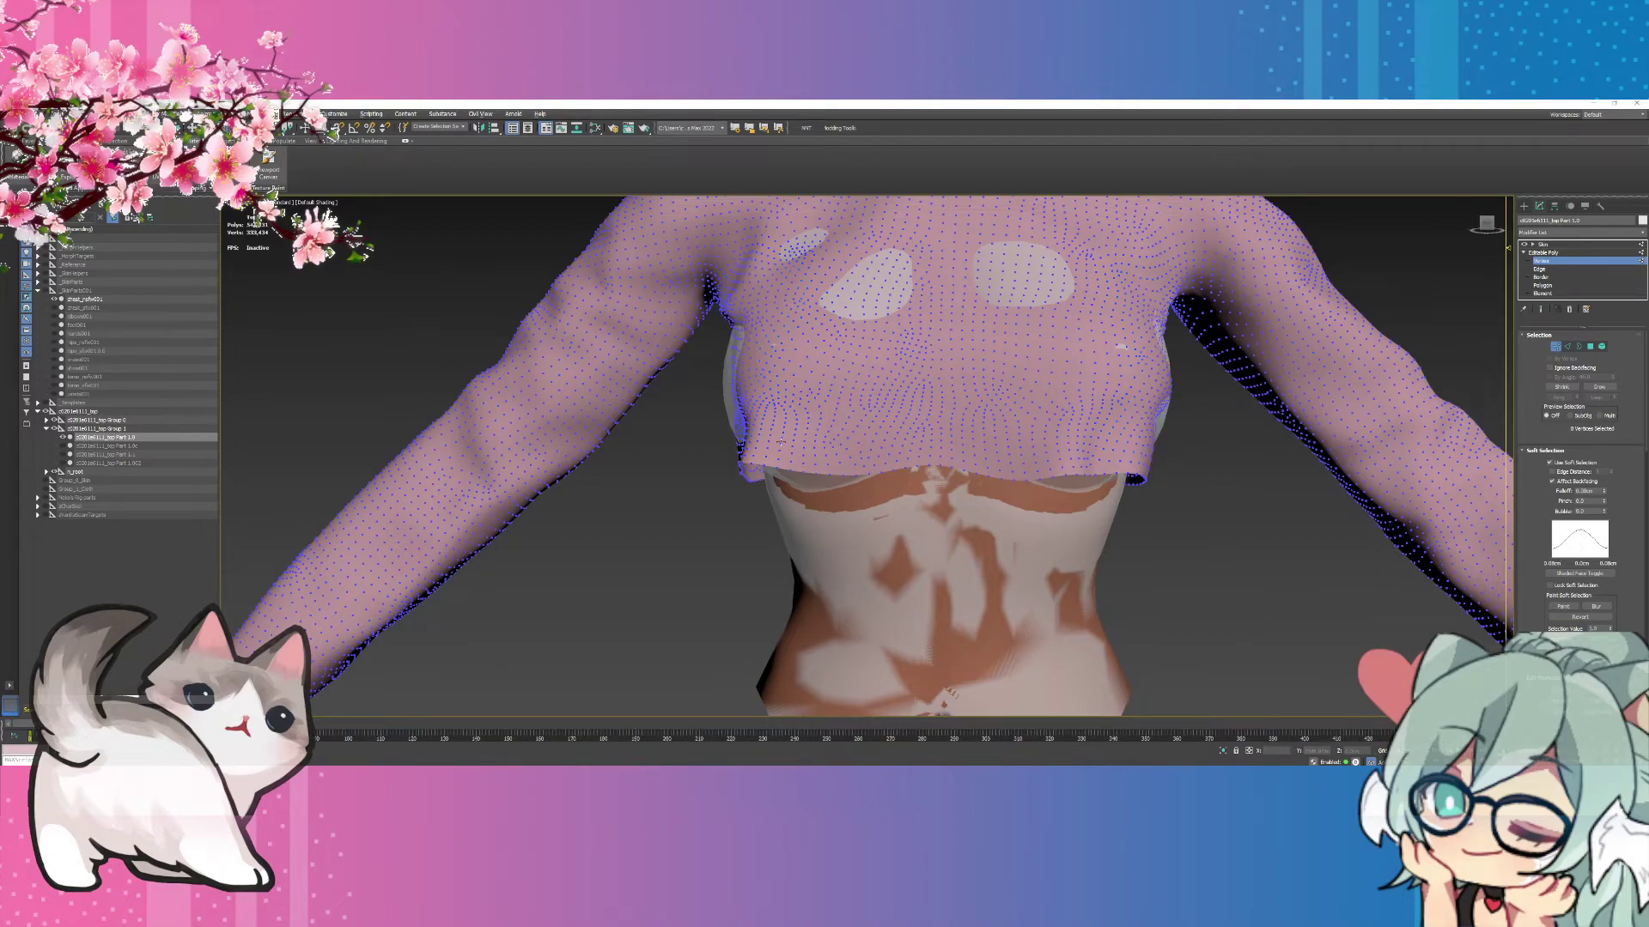
Select lower and upper vertices on both outer sides of the bust and scale them outward along the horizontal axis.
{"action": "left_click", "coordinate": [761, 394]}
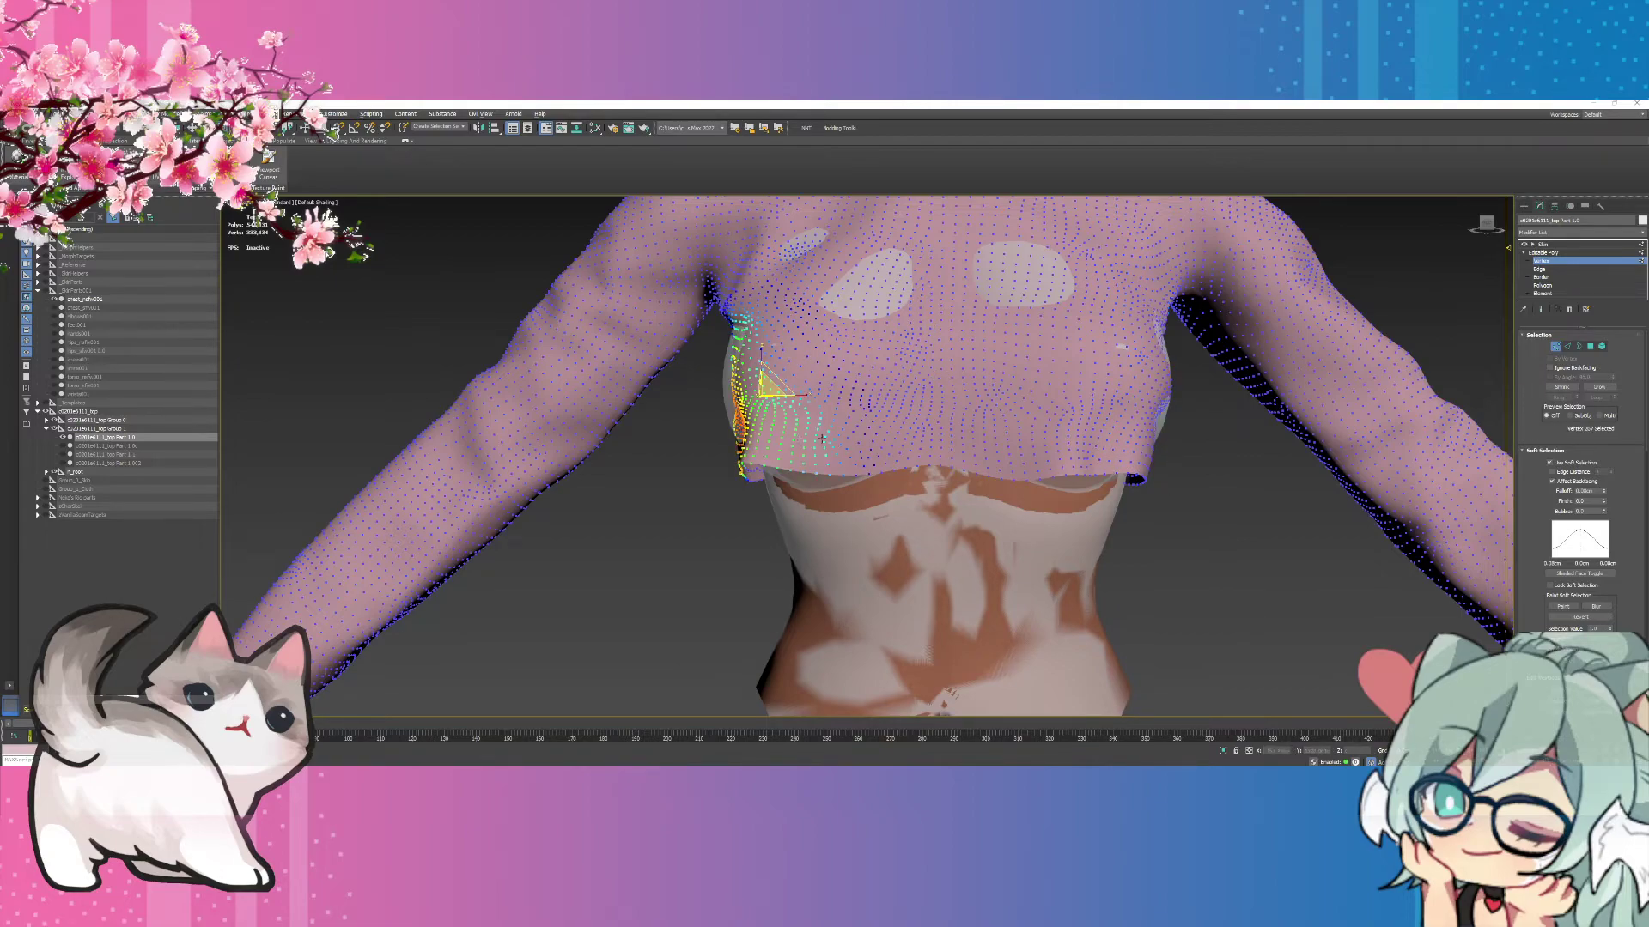
{"action": "left_click", "coordinate": [1156, 436], "text": "ctrl"}
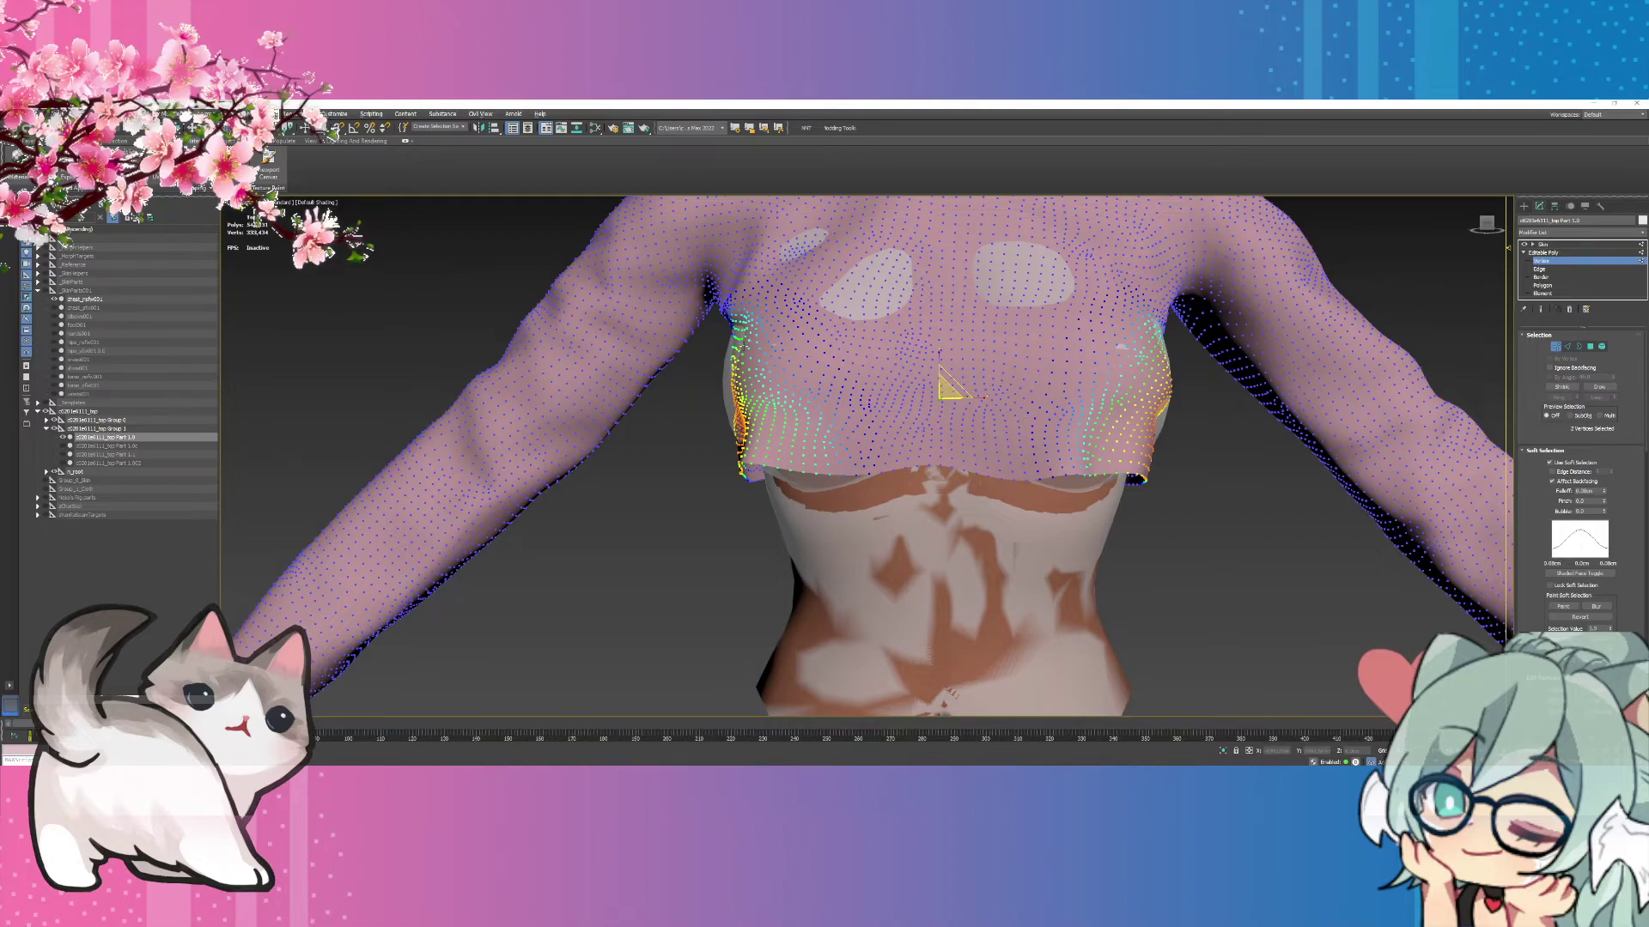
{"action": "left_click", "coordinate": [735, 339], "text": "ctrl"}
{"action": "left_click", "coordinate": [1163, 341], "text": "ctrl"}
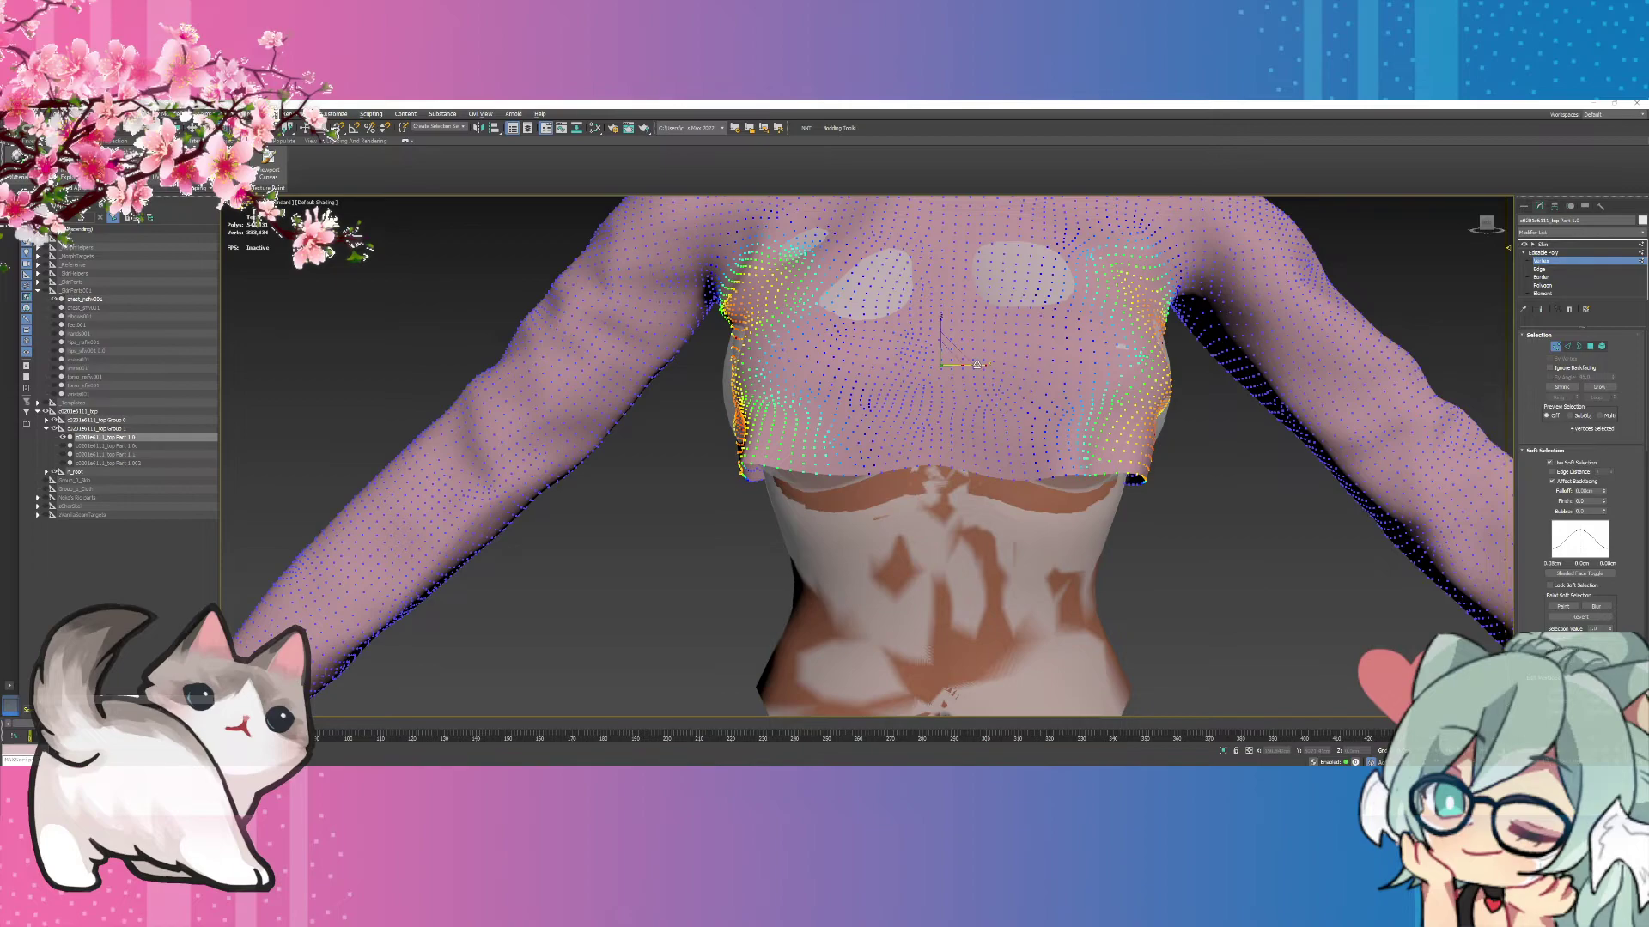
{"action": "left_click_drag", "start_coordinate": [978, 365], "coordinate": [980, 365]}
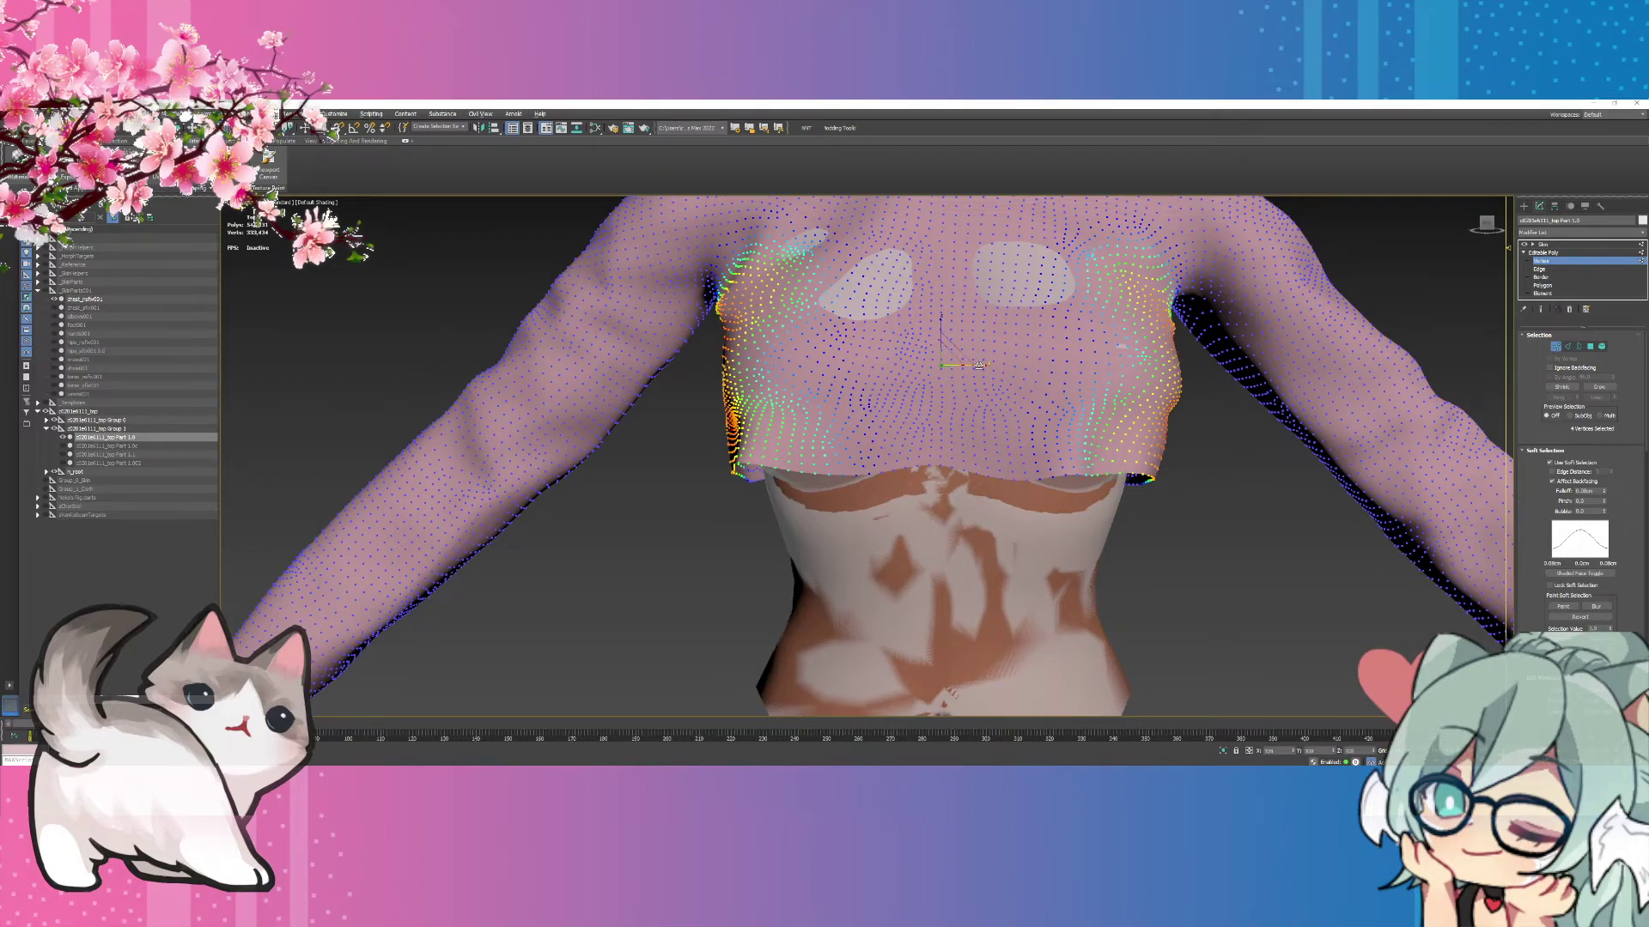
{"action": "left_click", "coordinate": [1200, 514]}
Select a vertex on the hoodie's lower outer side, set the soft selection falloff to 0.02 and adjust that small area over the torso.
{"action": "mouse_move", "coordinate": [947, 402]}
{"action": "middle_mouse_down", "text": "alt"}
{"action": "mouse_move", "coordinate": [1089, 387]}
{"action": "mouse_move", "coordinate": [1284, 277]}
{"action": "middle_mouse_up", "text": "alt"}
{"action": "left_click", "coordinate": [1089, 379]}
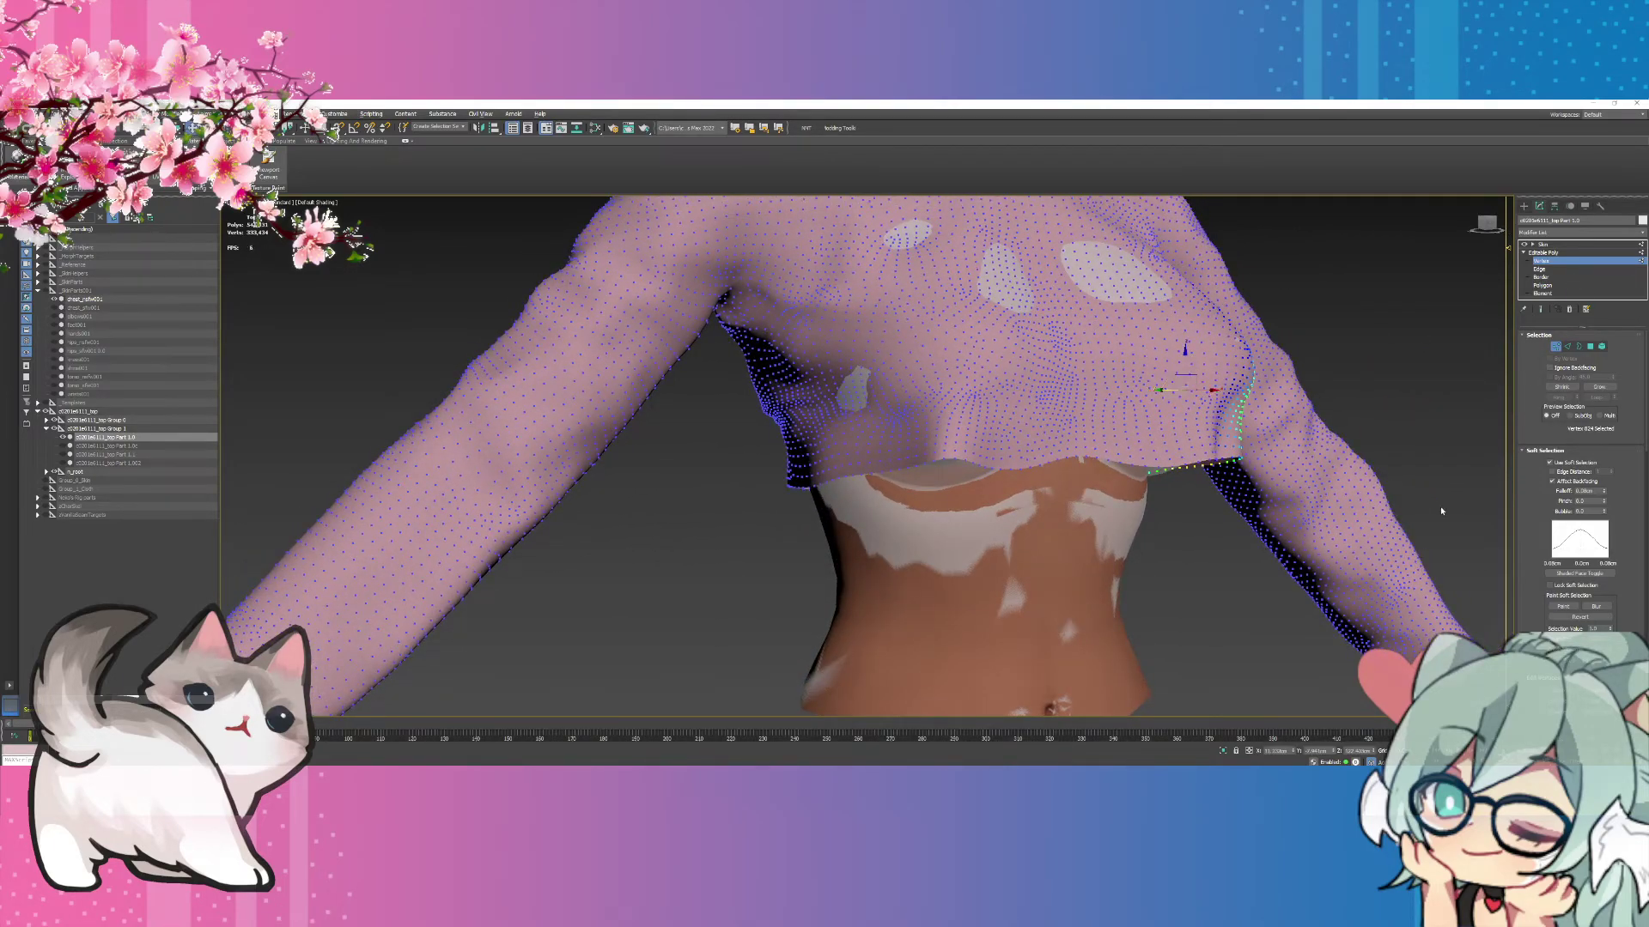
{"action": "left_click", "coordinate": [1594, 491]}
{"action": "type", "text": "0.02"}
{"action": "key", "text": "Return"}
{"action": "left_click_drag", "start_coordinate": [1487, 224], "coordinate": [1441, 225]}
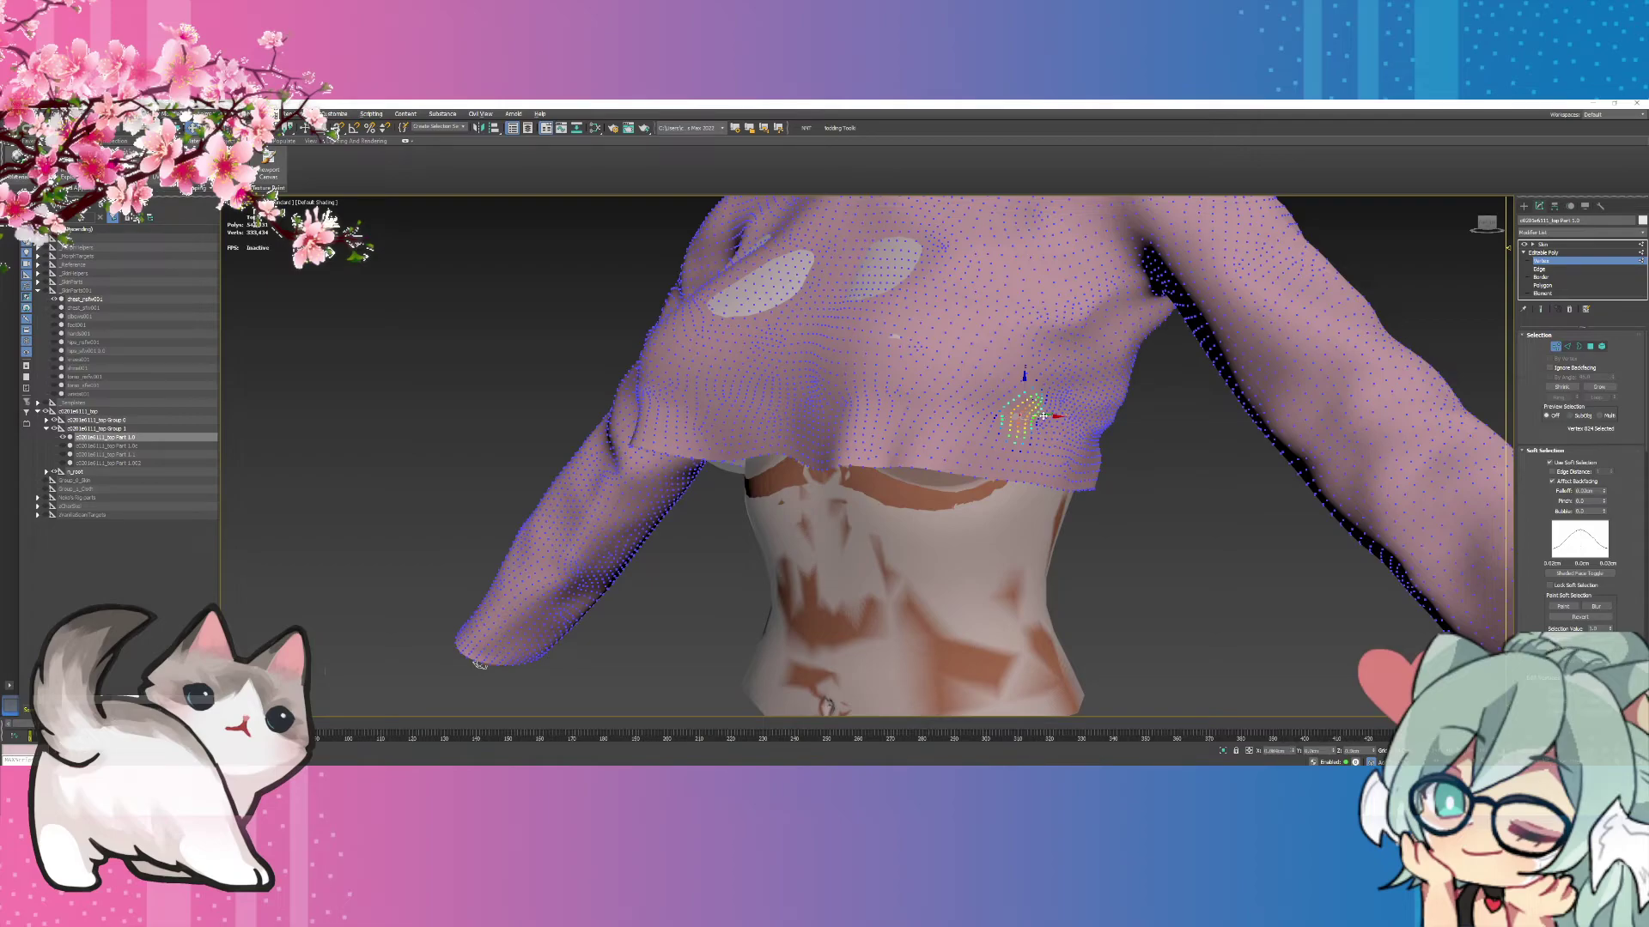
{"action": "left_click", "coordinate": [1259, 456]}
Leave vertex editing on the reshaped hoodie, check its coverage from the front and below, and expand the top's Group 0 in the scene hierarchy.
{"action": "left_click_drag", "start_coordinate": [1485, 225], "coordinate": [1491, 225]}
{"action": "middle_click_drag", "start_coordinate": [947, 405], "coordinate": [1110, 345], "text": "alt"}
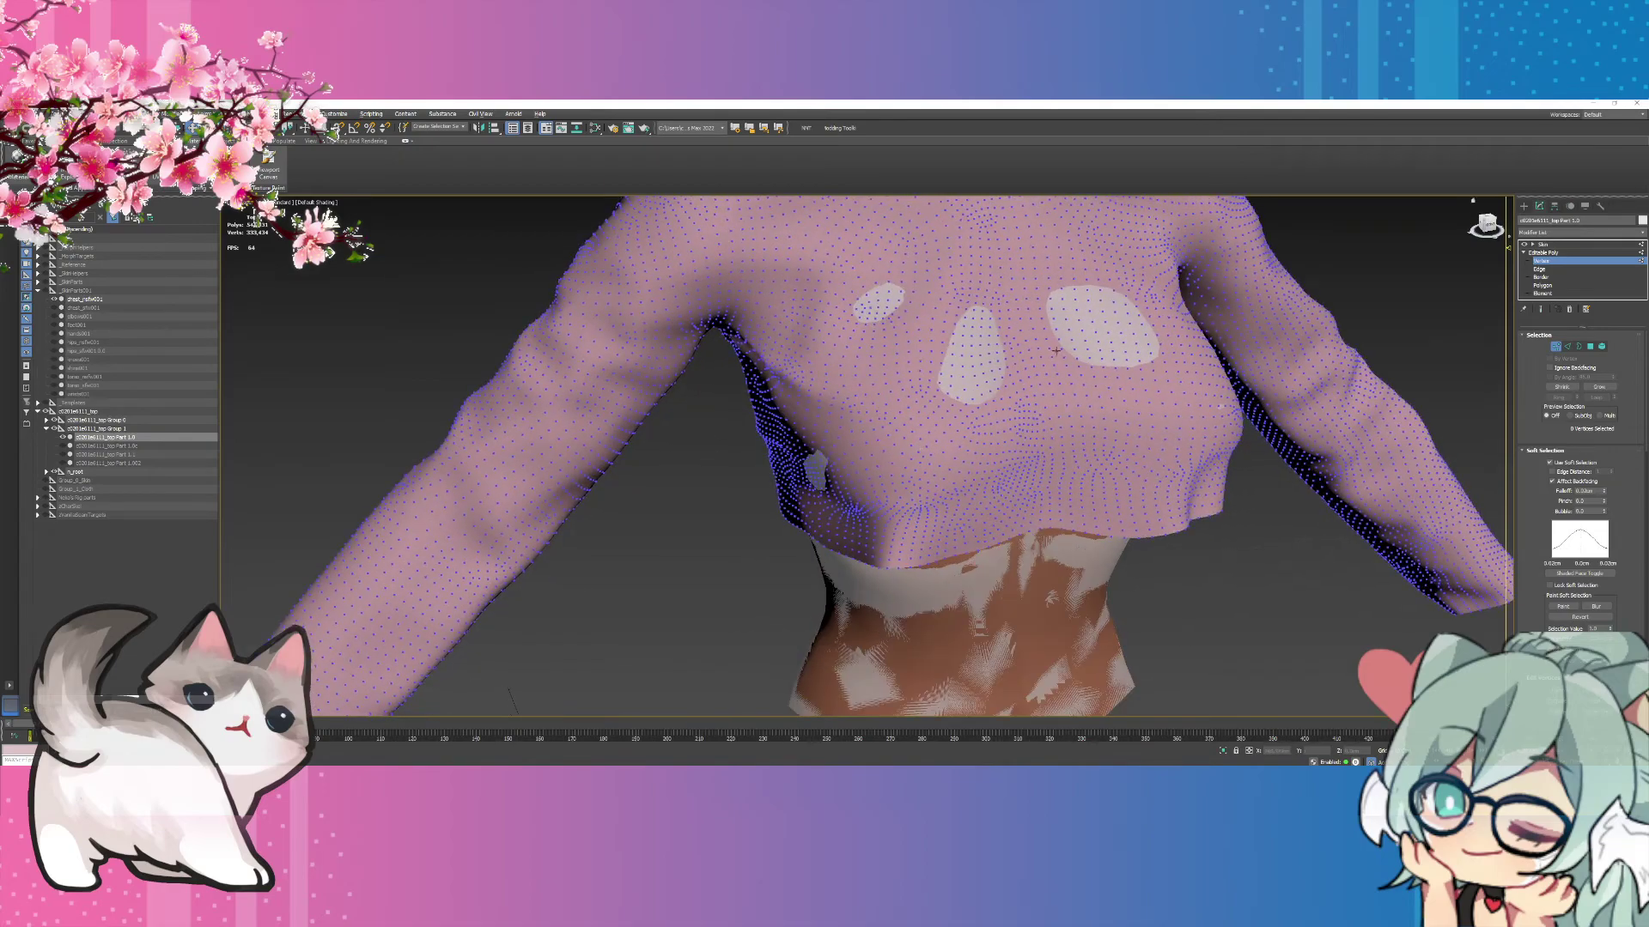
{"action": "left_click", "coordinate": [1491, 229]}
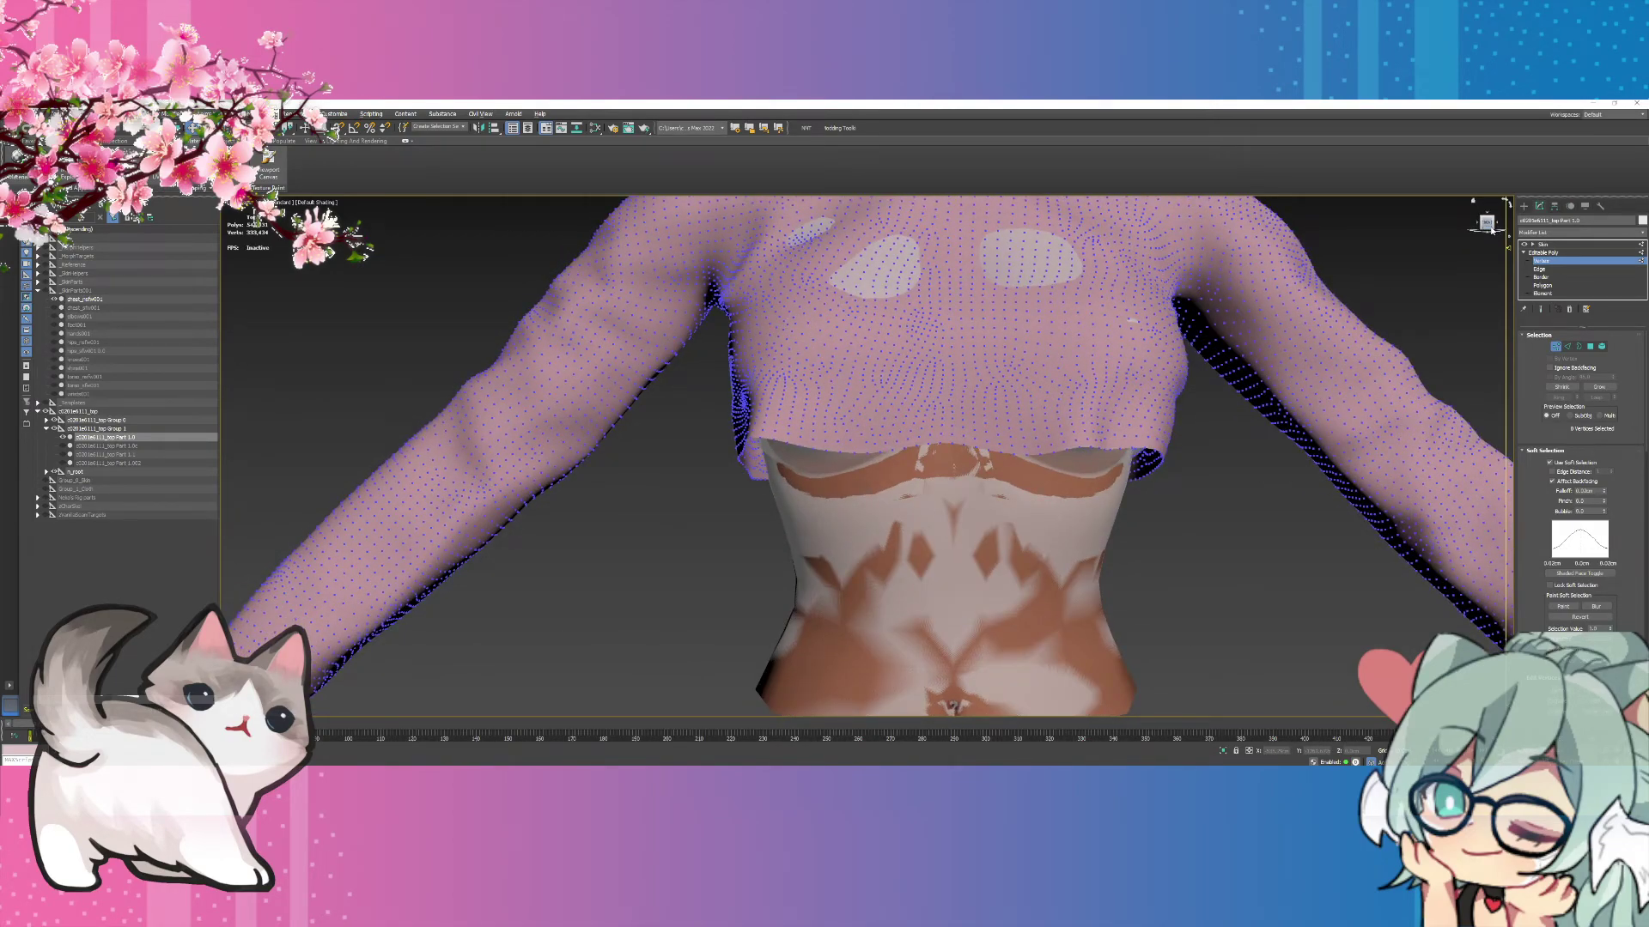
{"action": "left_click", "coordinate": [1641, 253]}
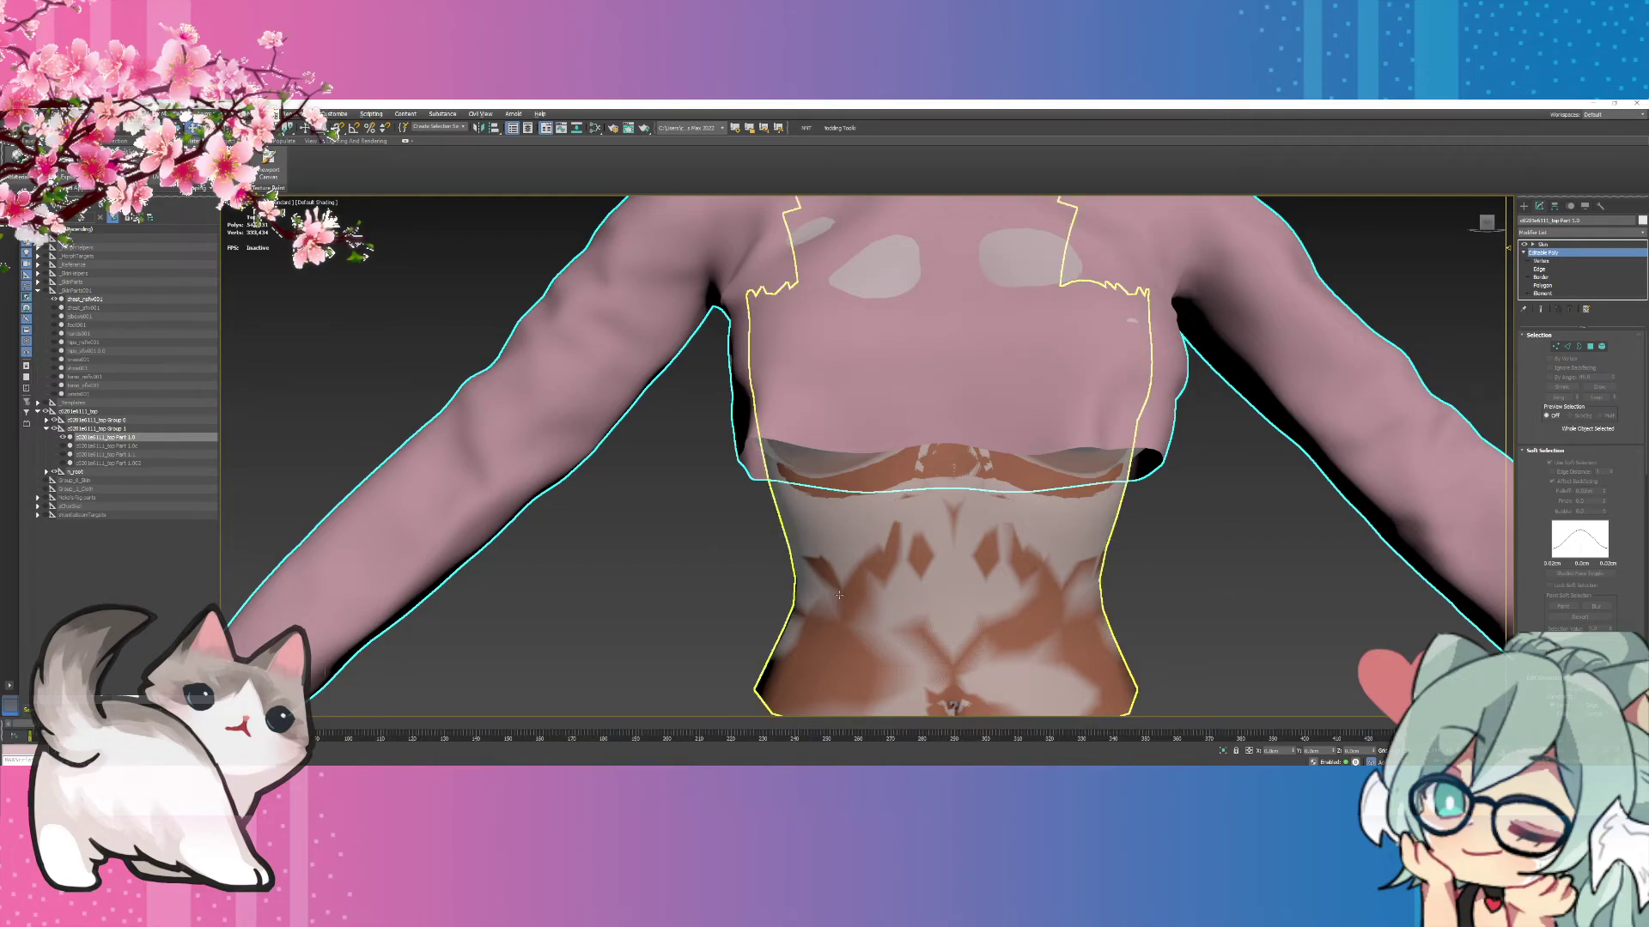
{"action": "mouse_move", "coordinate": [1487, 223]}
{"action": "left_mouse_down"}
{"action": "mouse_move", "coordinate": [1453, 204]}
{"action": "mouse_move", "coordinate": [1460, 176]}
{"action": "left_mouse_up"}
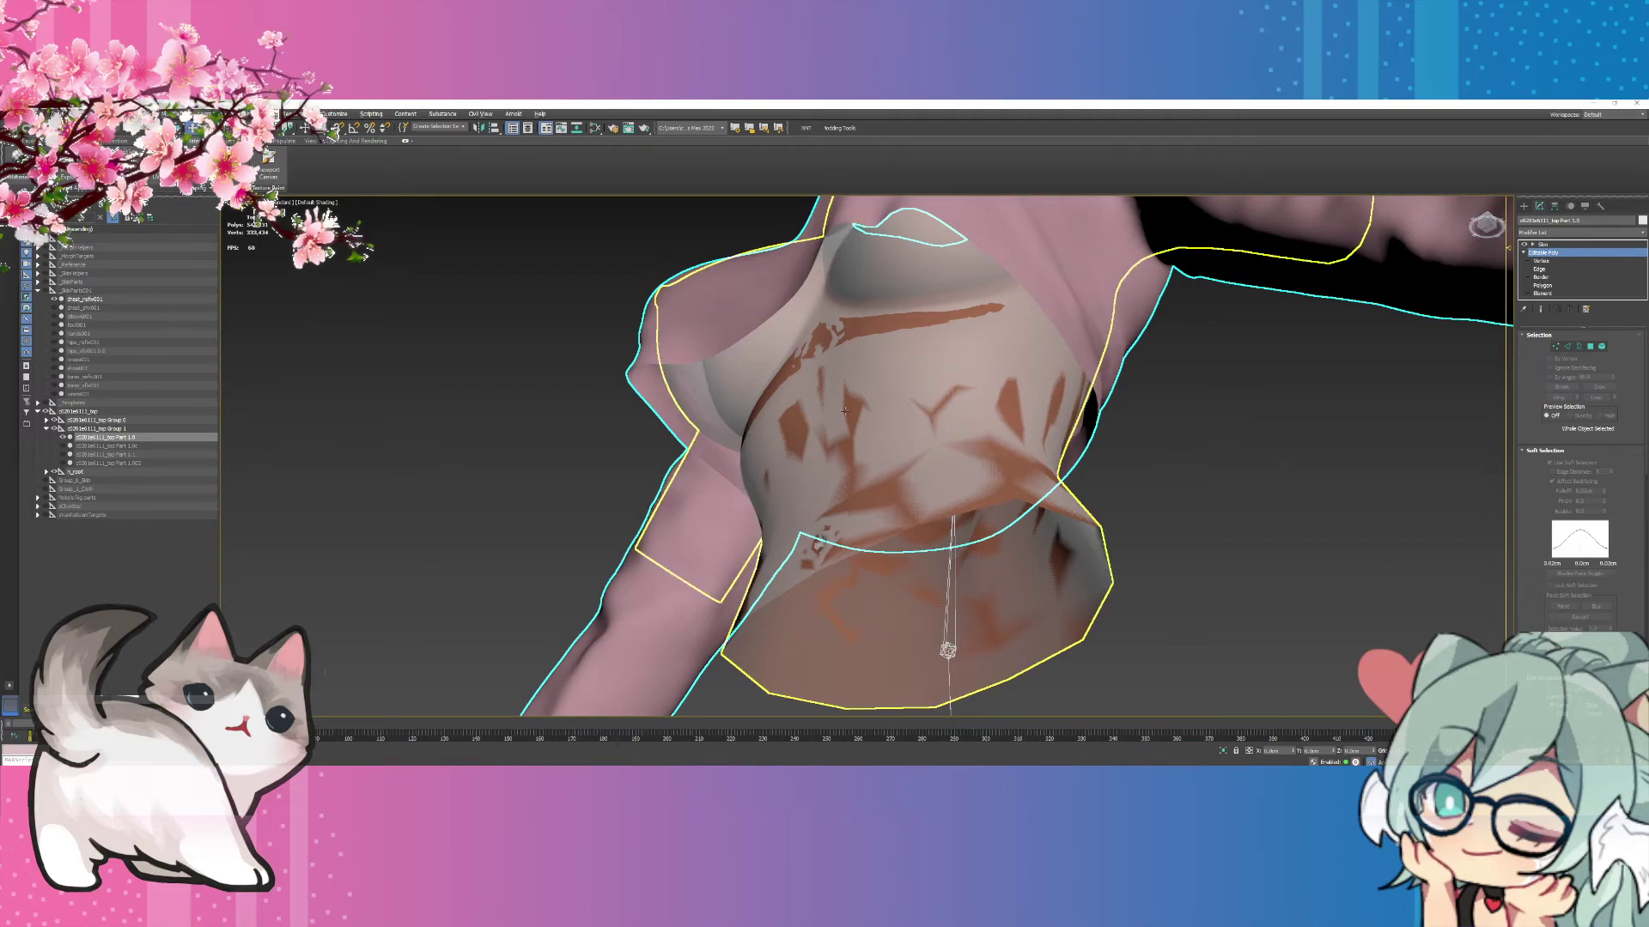
{"action": "left_click", "coordinate": [45, 421]}
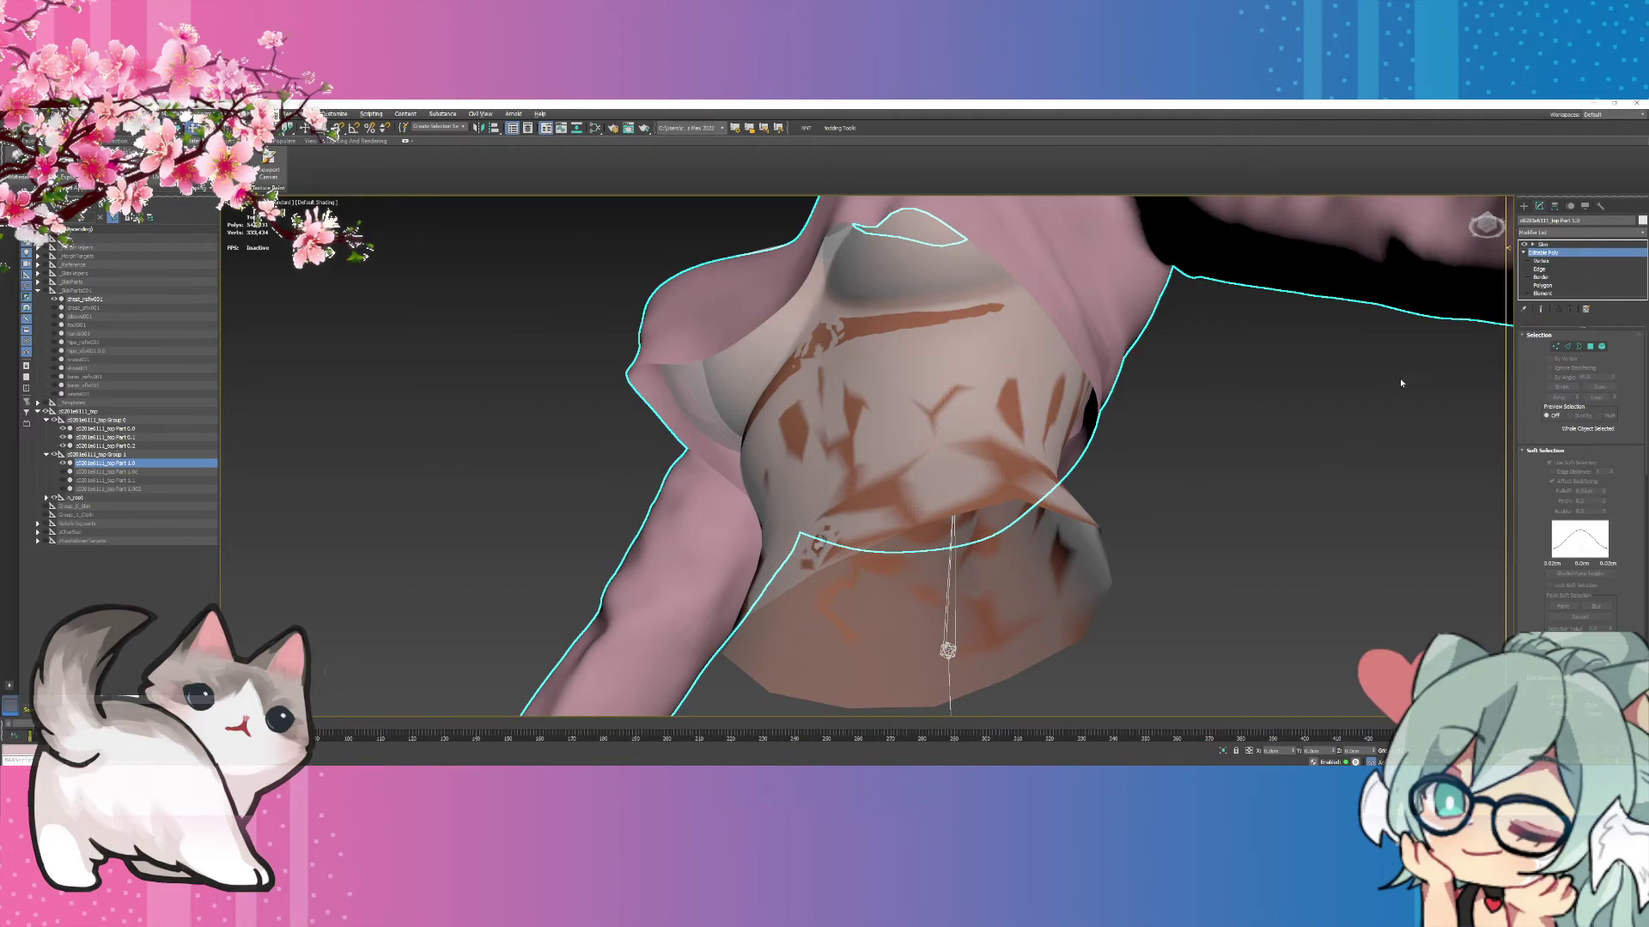
{"action": "left_click", "coordinate": [1489, 230]}
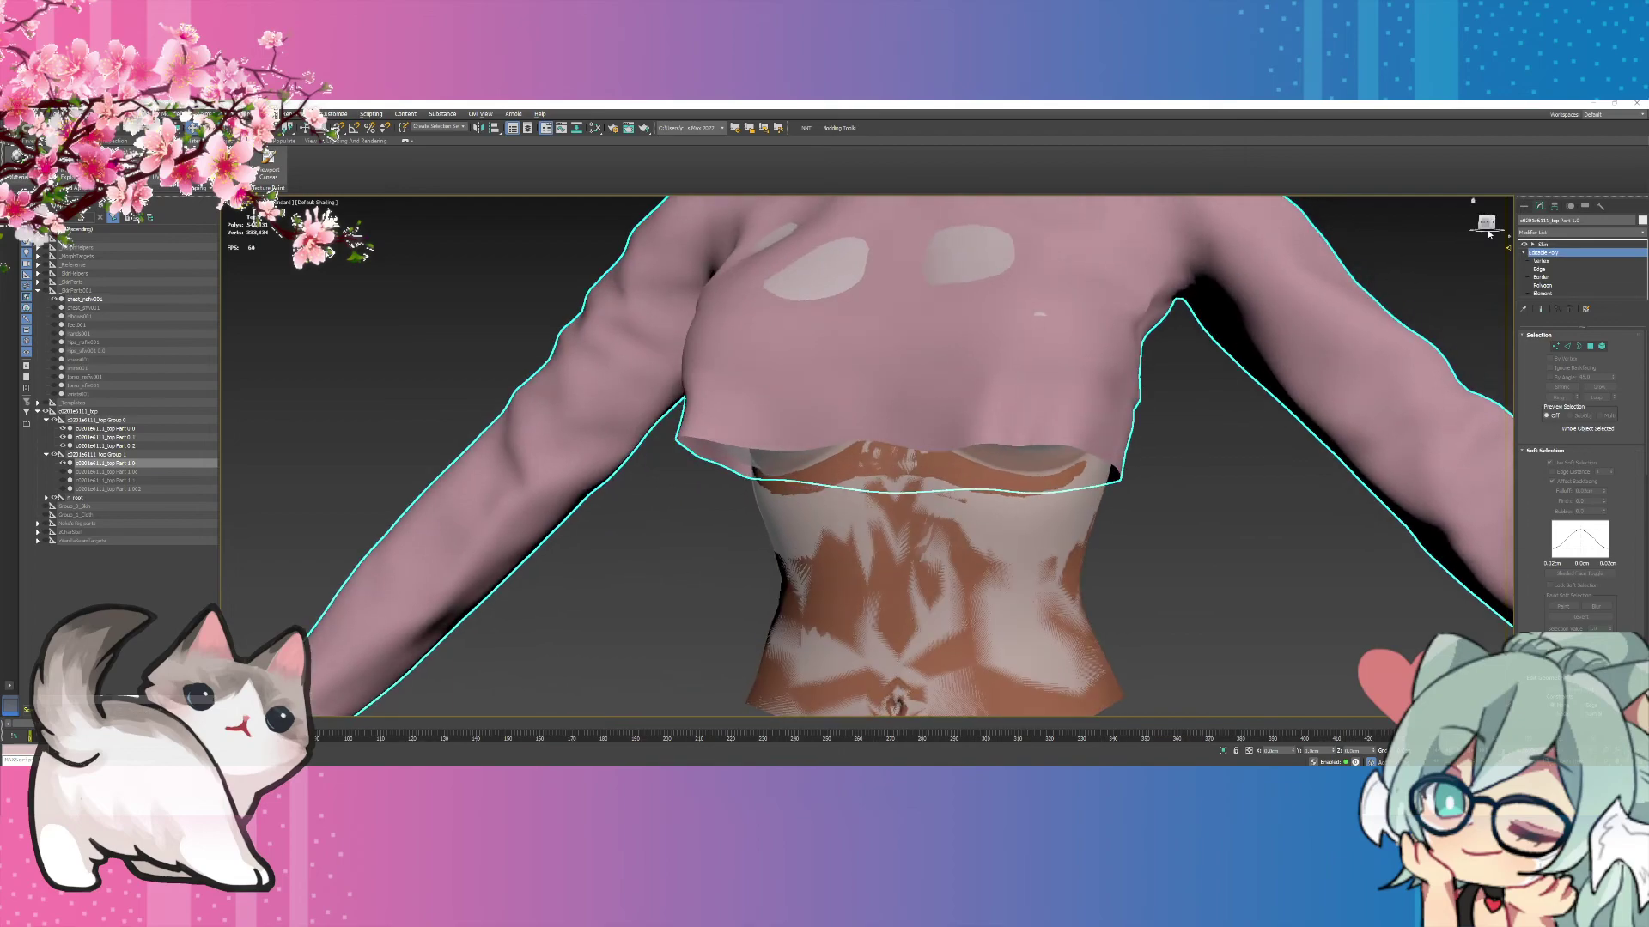